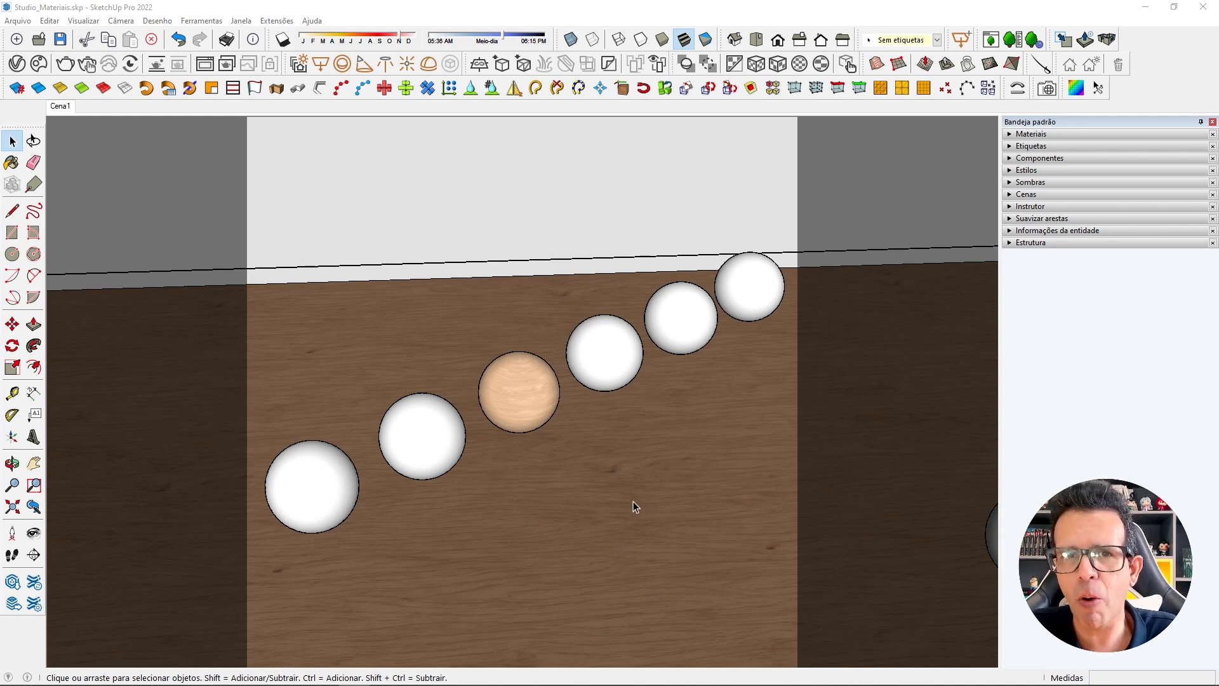
Inspect the studio's floor, lights and row of spheres, and restore the saved Cena1 view.
scroll(633, 498, down, 10)
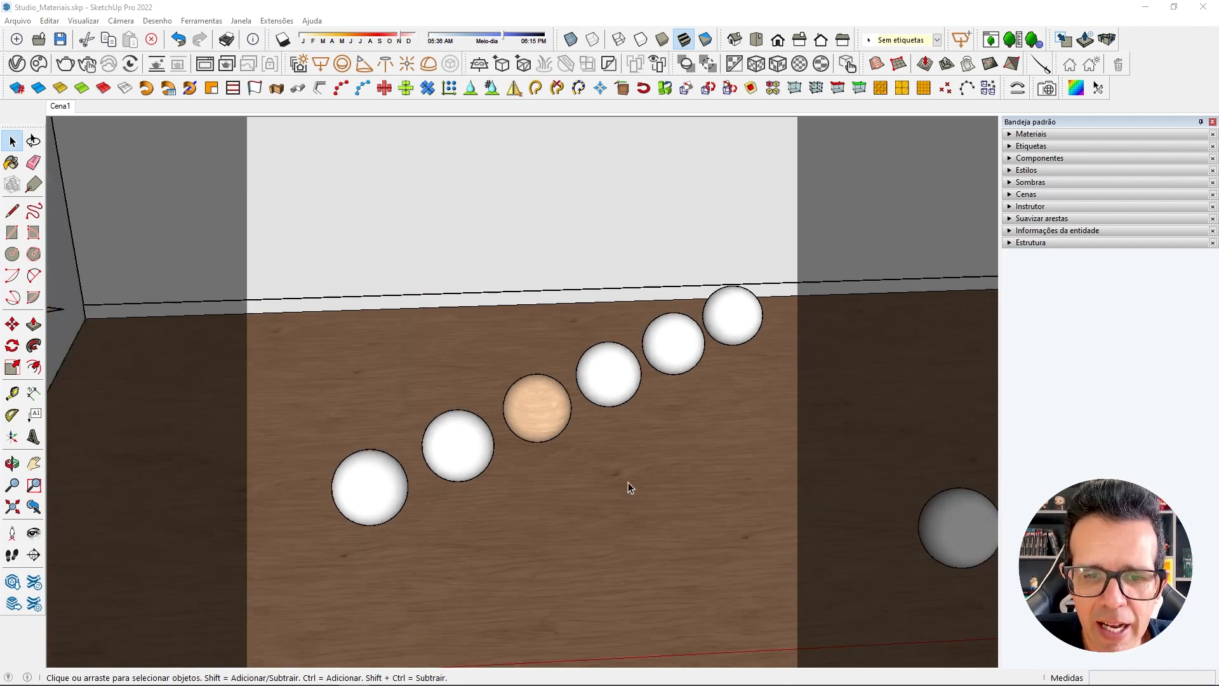
mouse_move(605, 388)
middle_down()
mouse_move(717, 437)
mouse_move(852, 403)
middle_up()
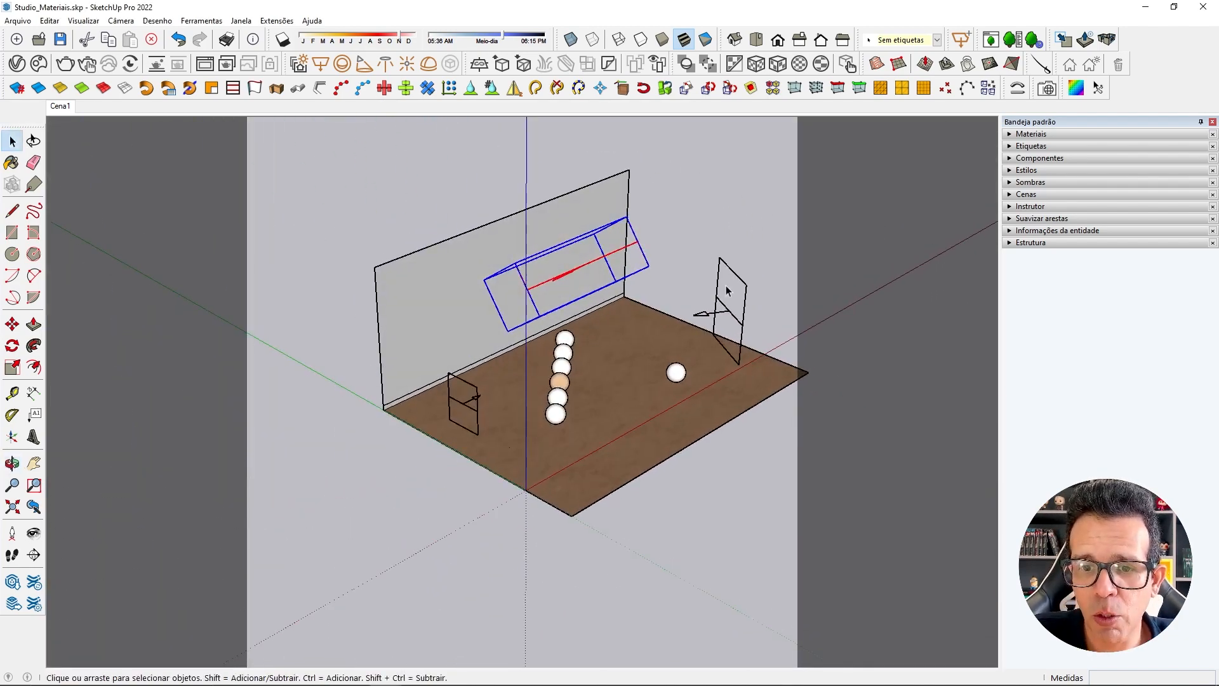
mouse_move(635, 351)
middle_down()
mouse_move(575, 361)
mouse_move(487, 435)
middle_up()
scroll(487, 436, up, 3)
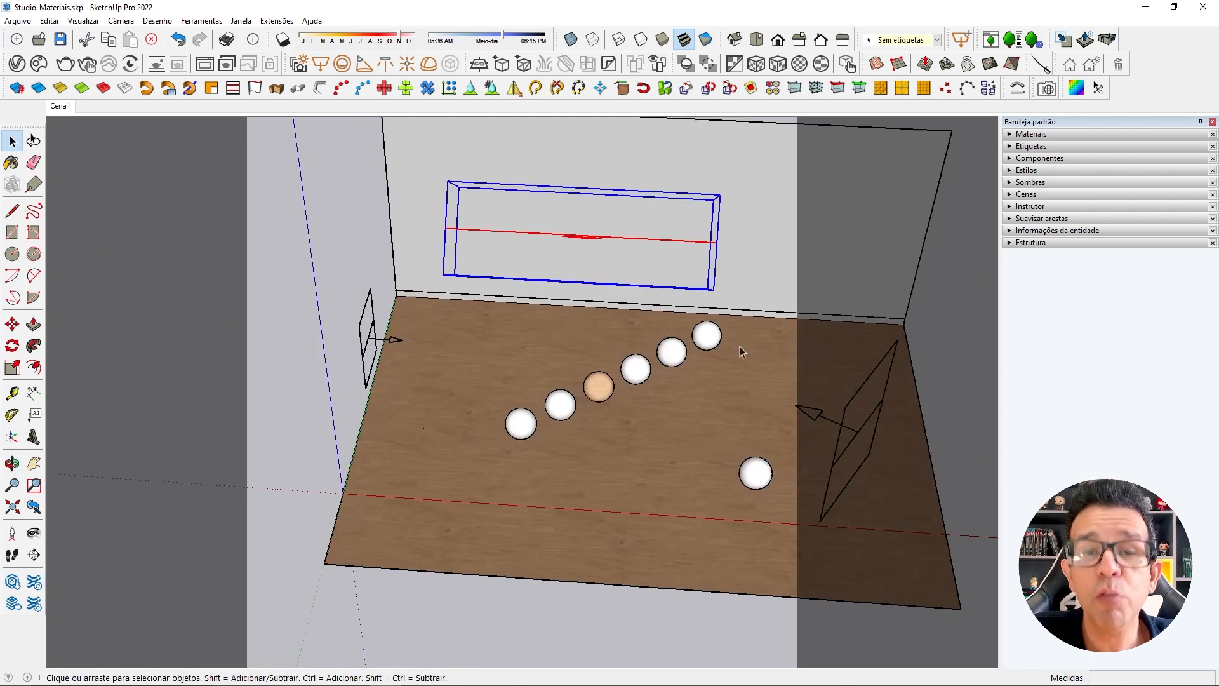
click(71, 108)
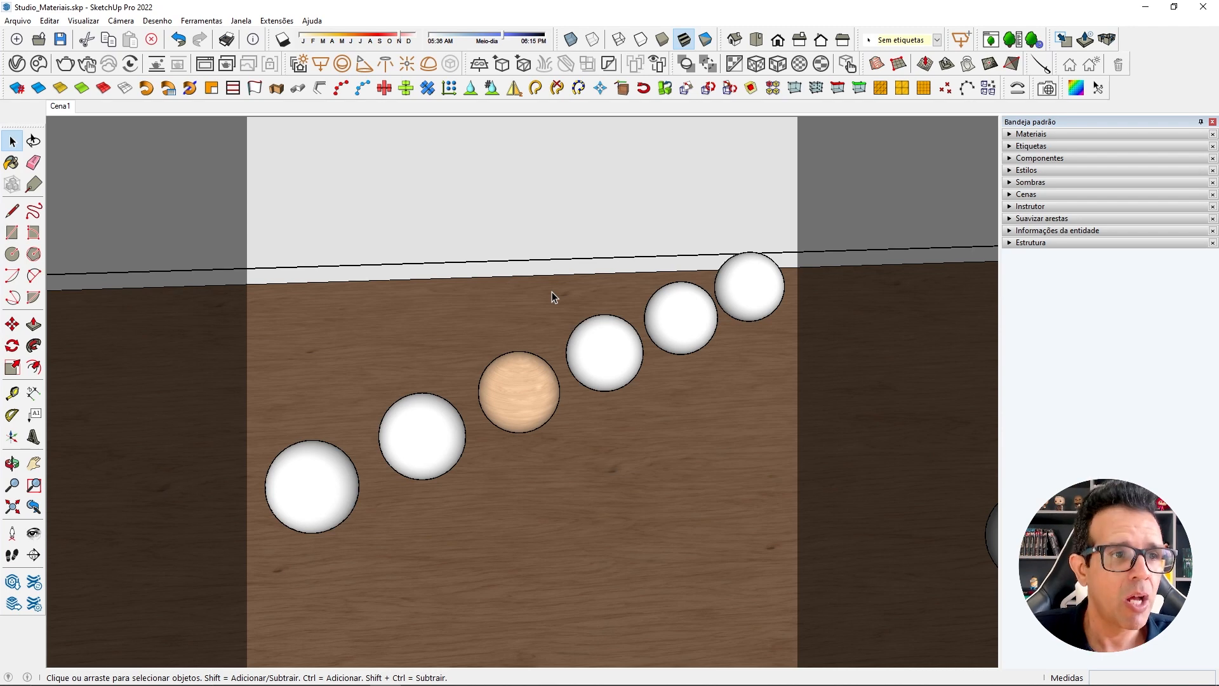
Create a new Generic material in the V-Ray Asset Editor.
click(16, 63)
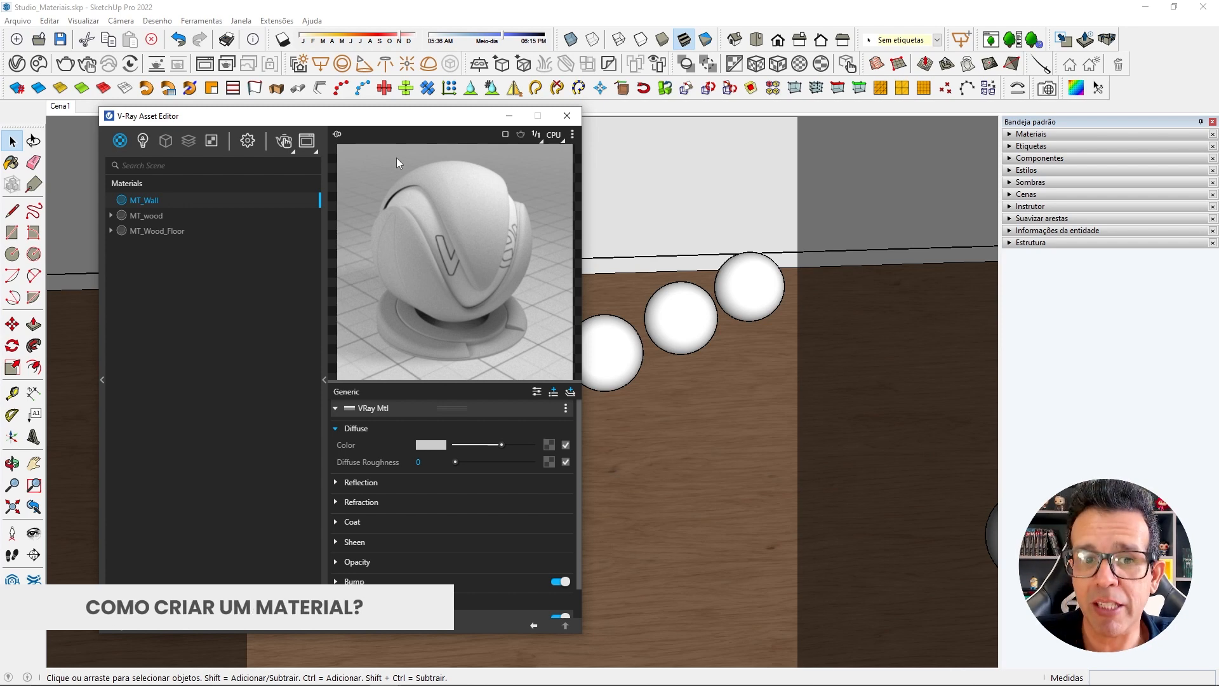
right_click(119, 143)
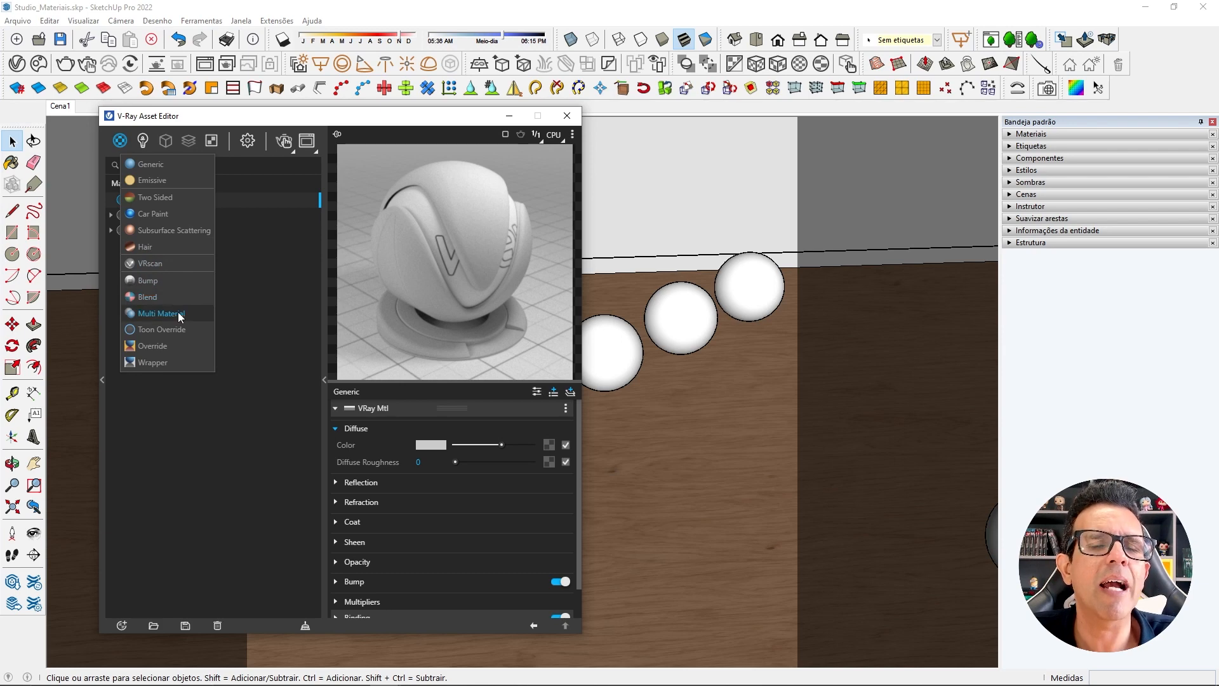
click(163, 167)
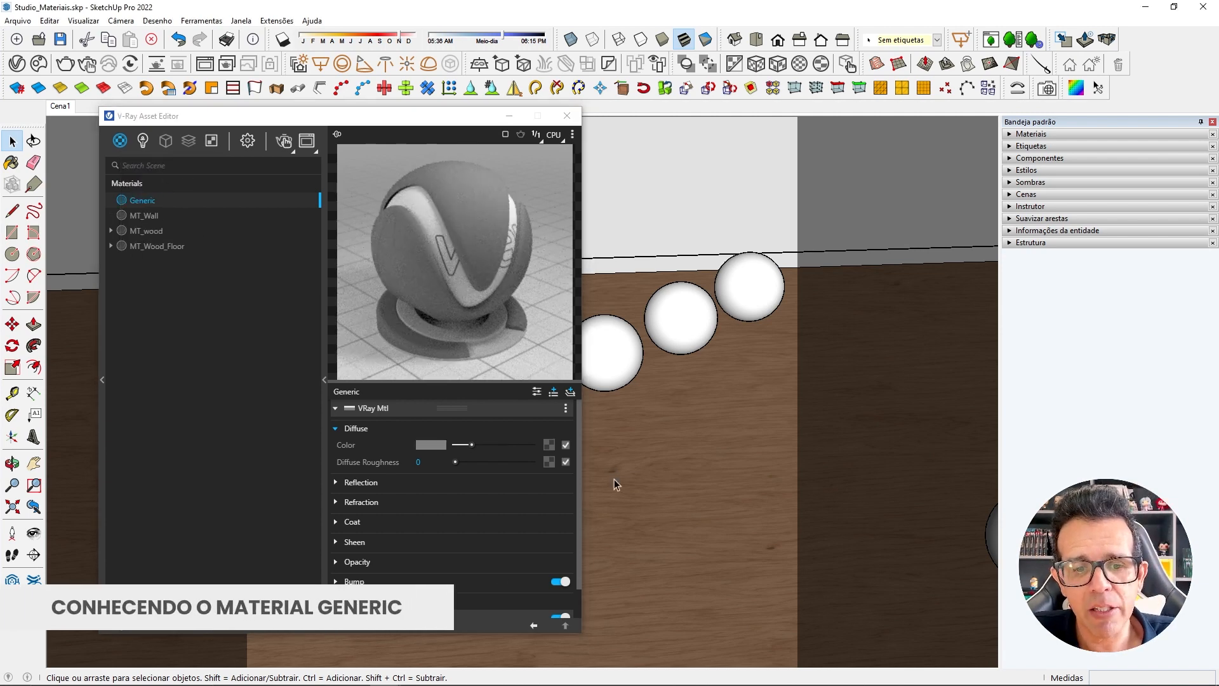
Move the asset editor aside and examine the Generic material's parameter groups from Diffuse to Binding.
click(325, 379)
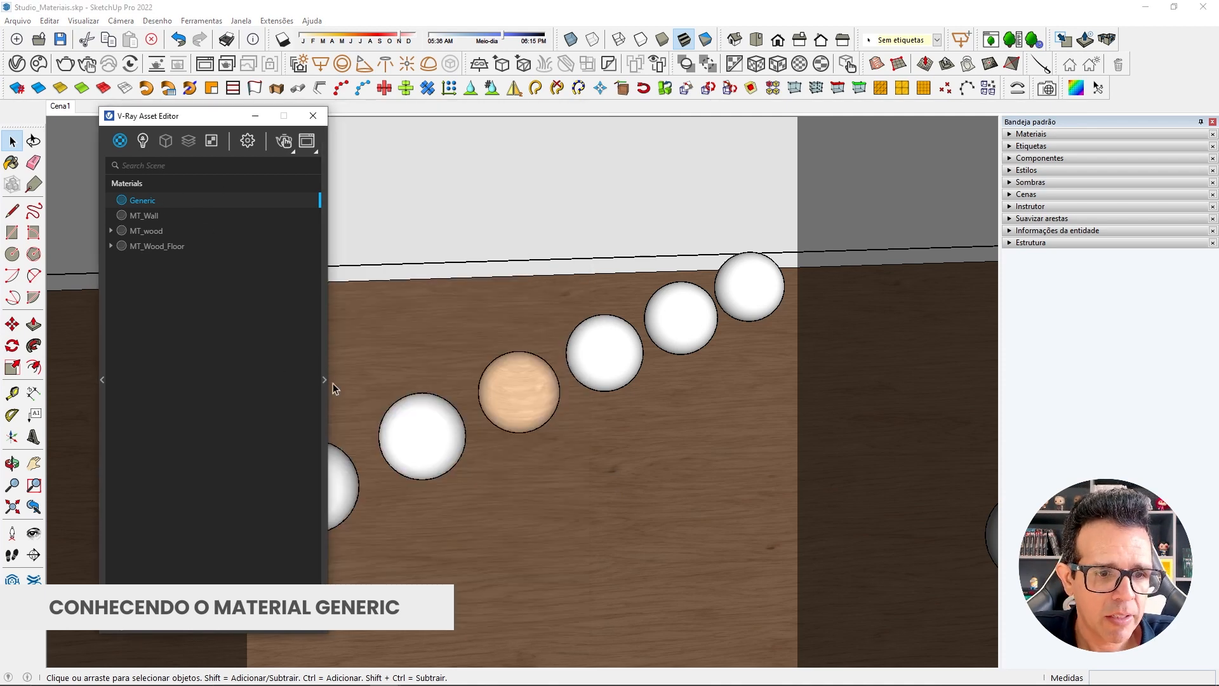
drag(257, 122, 218, 134)
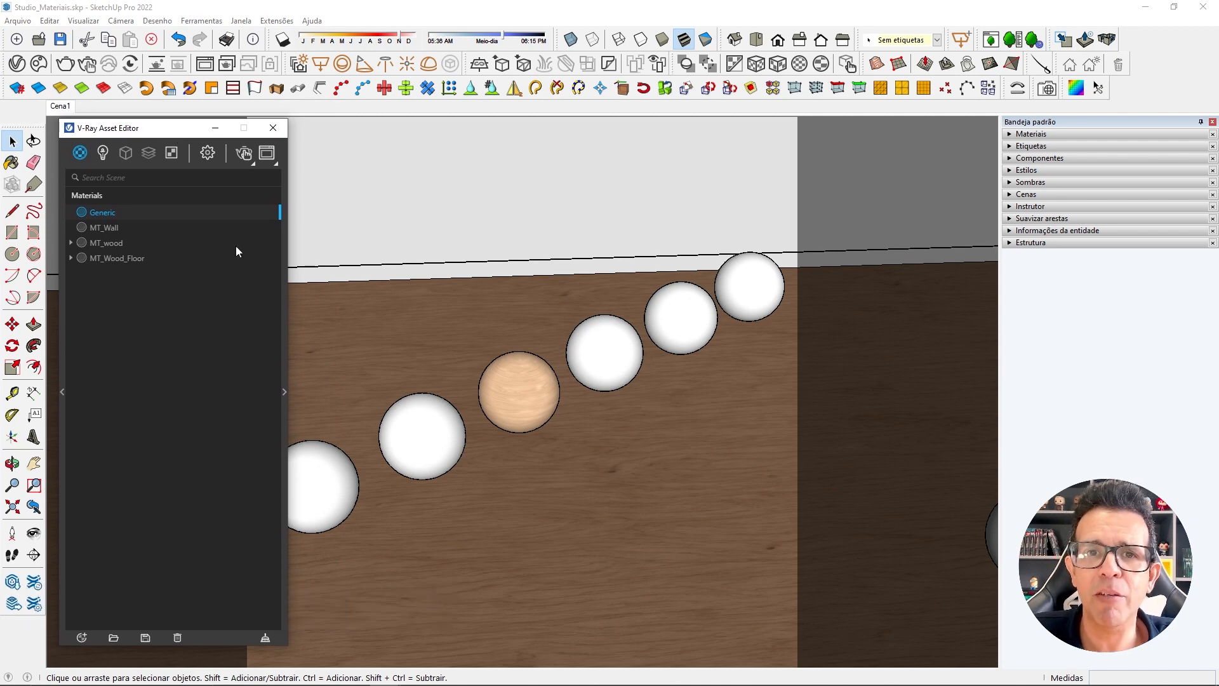
click(284, 392)
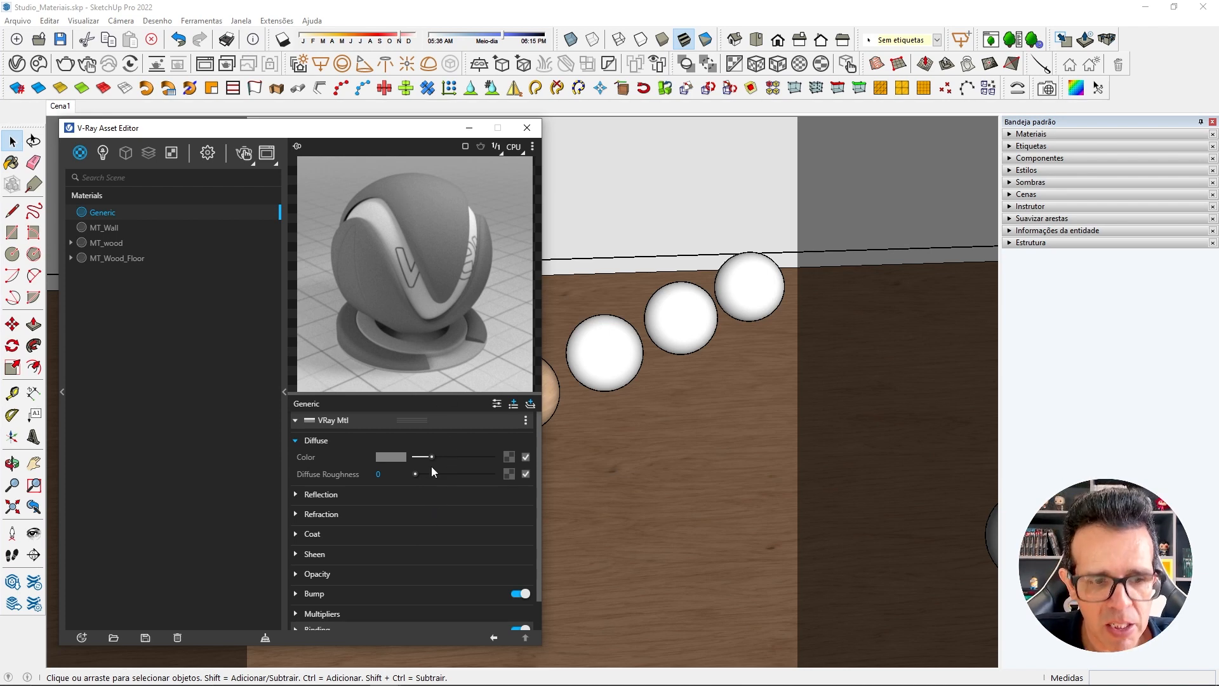
scroll(431, 477, down, 1)
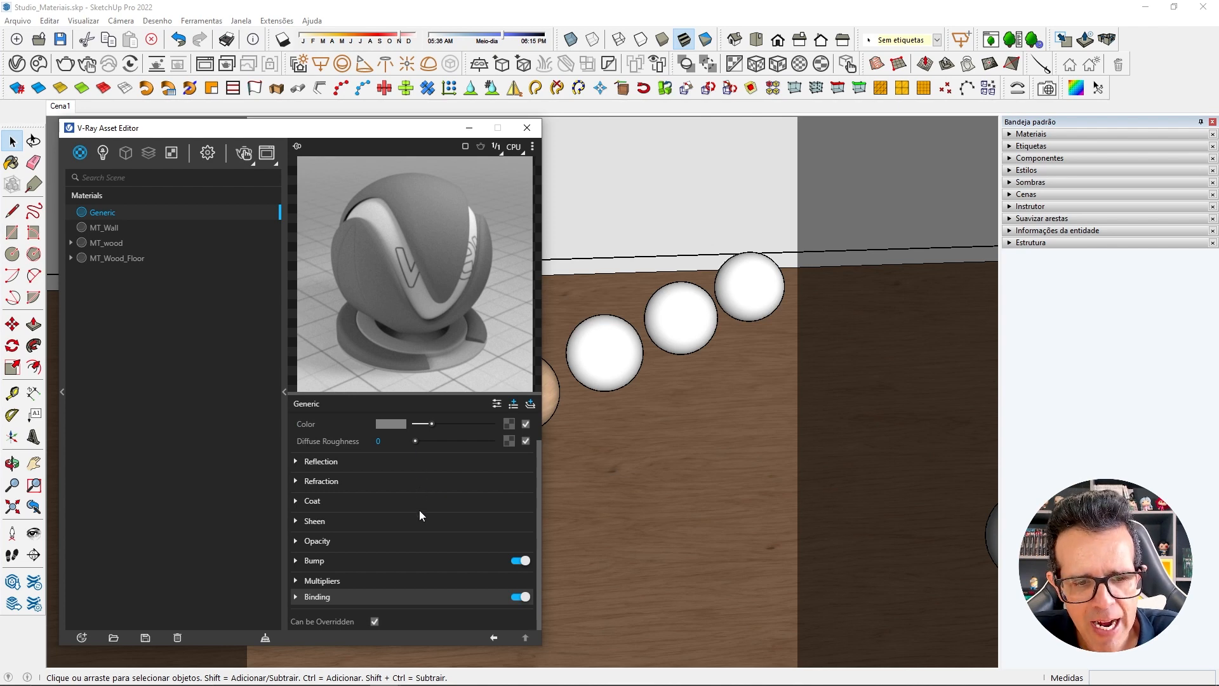
scroll(418, 564, up, 1)
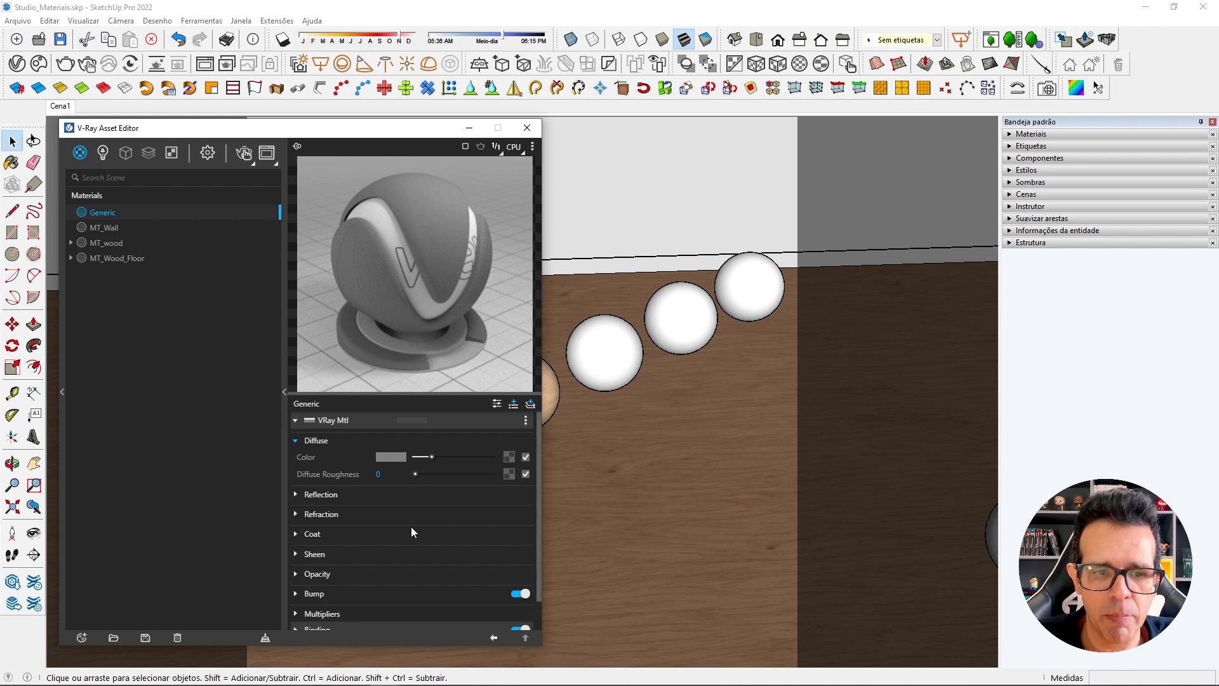
Rename the Generic material as MT_Plastico.
right_click(108, 217)
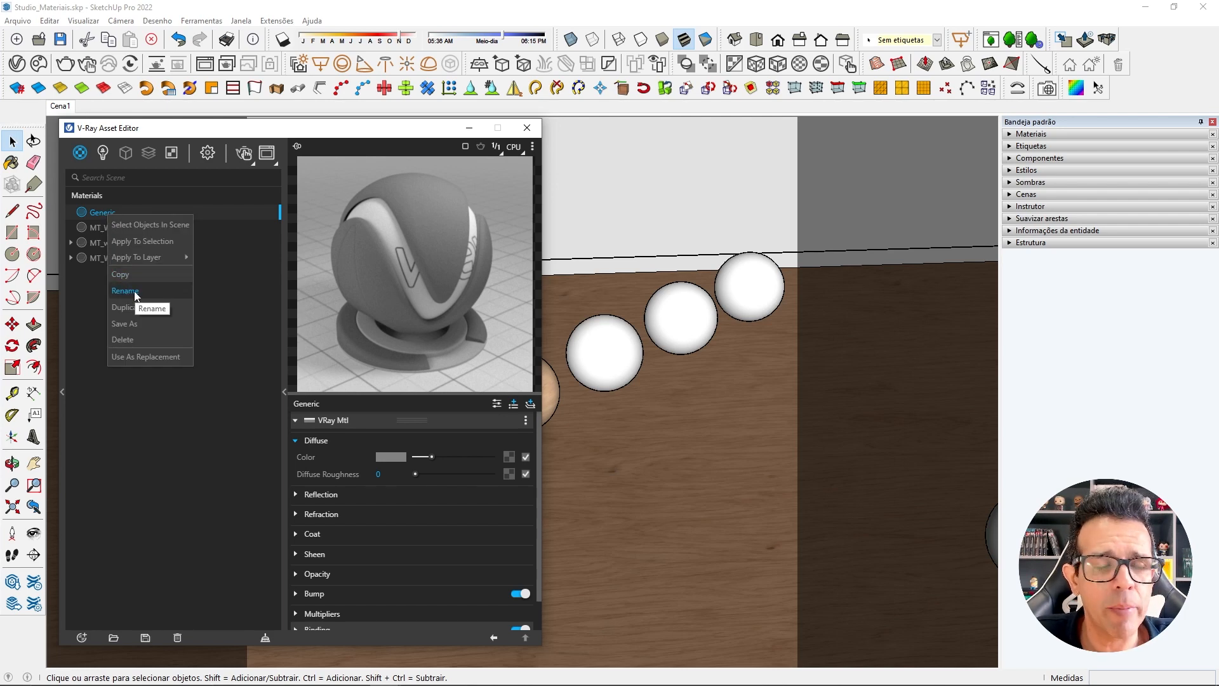
double_click(102, 214)
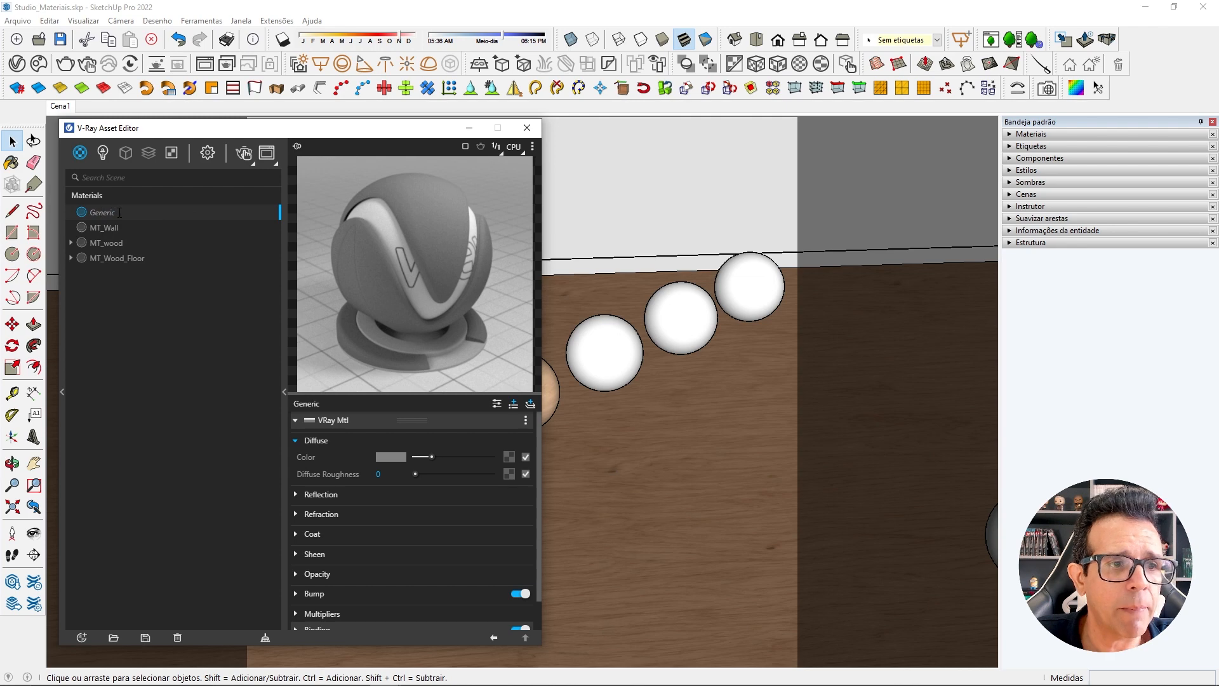
drag(119, 213, 90, 213)
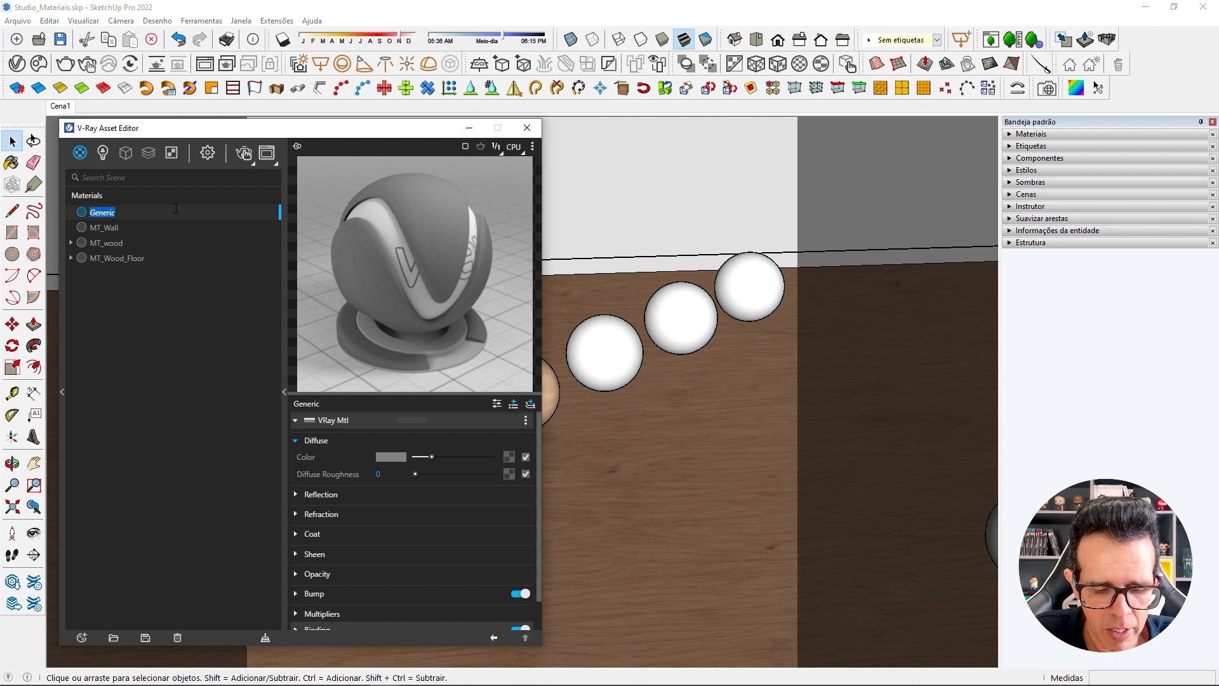
text(MT)
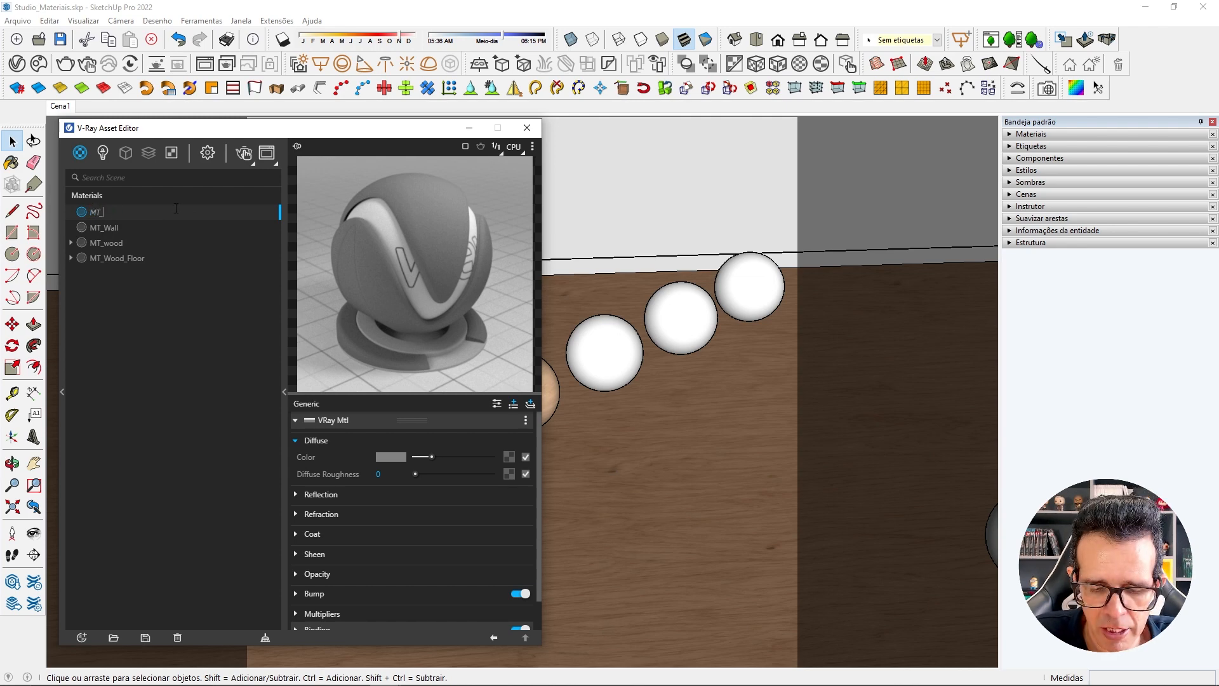
text(_Plastico)
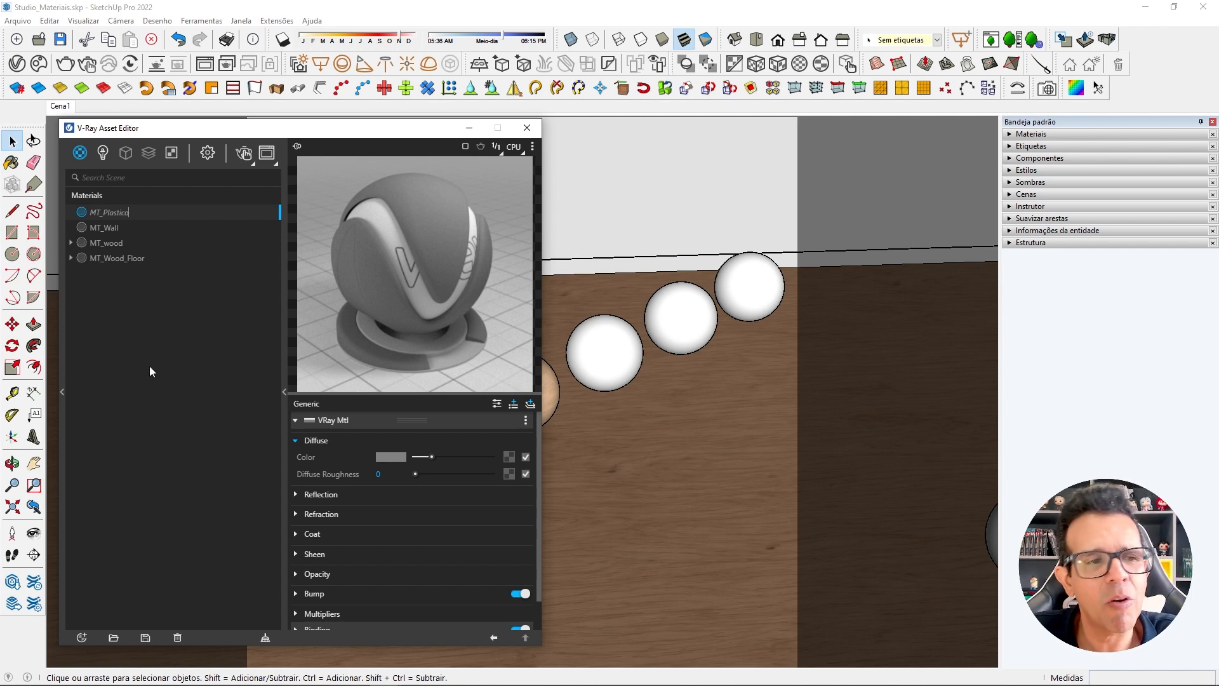
key(Return)
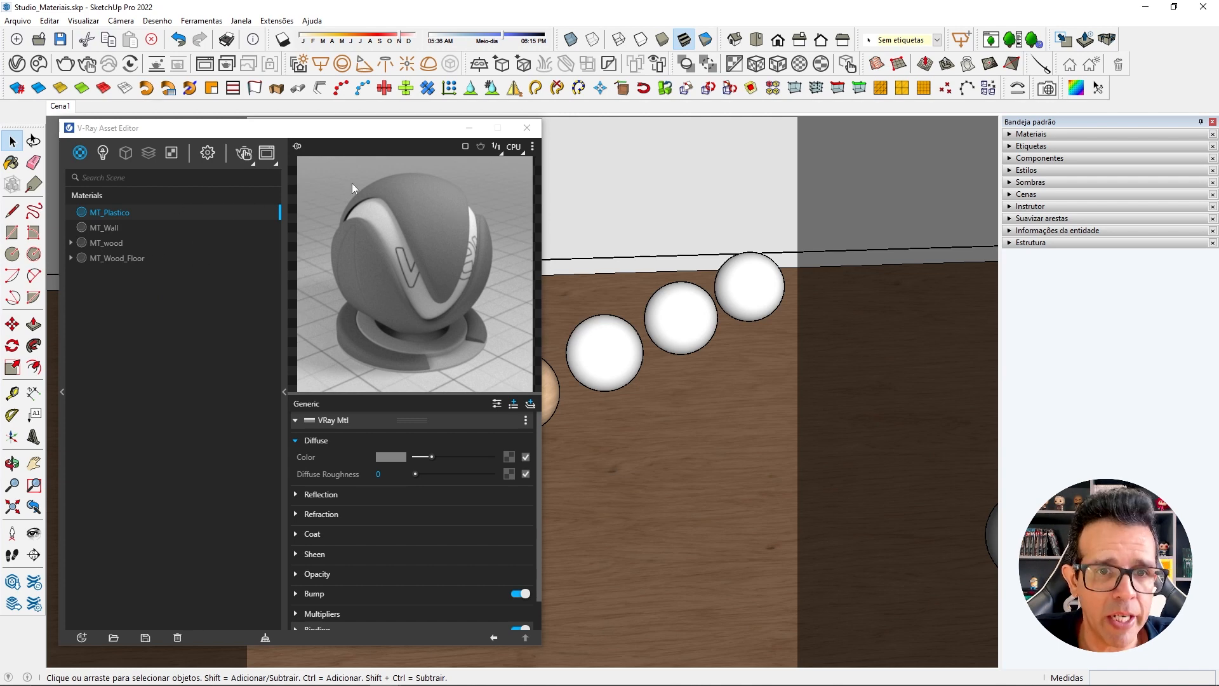
Minimize the asset editor, enter the group of the nearest sphere in the row for editing and select its surface.
click(468, 129)
click(308, 497)
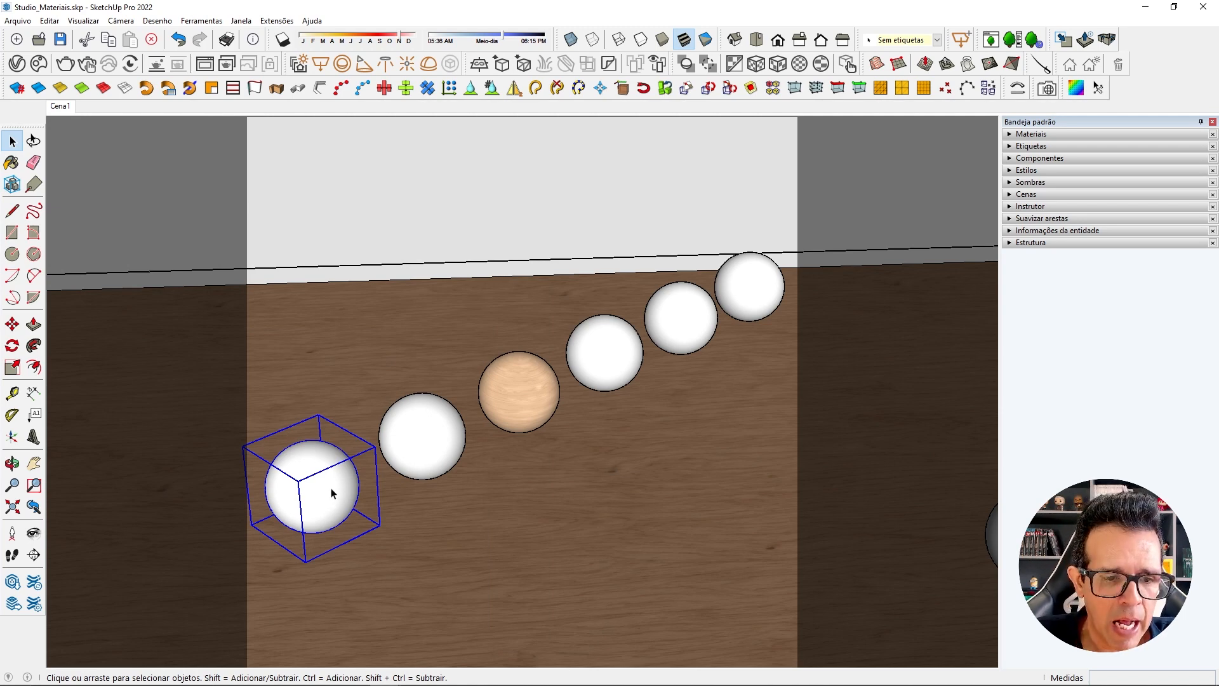
double_click(326, 491)
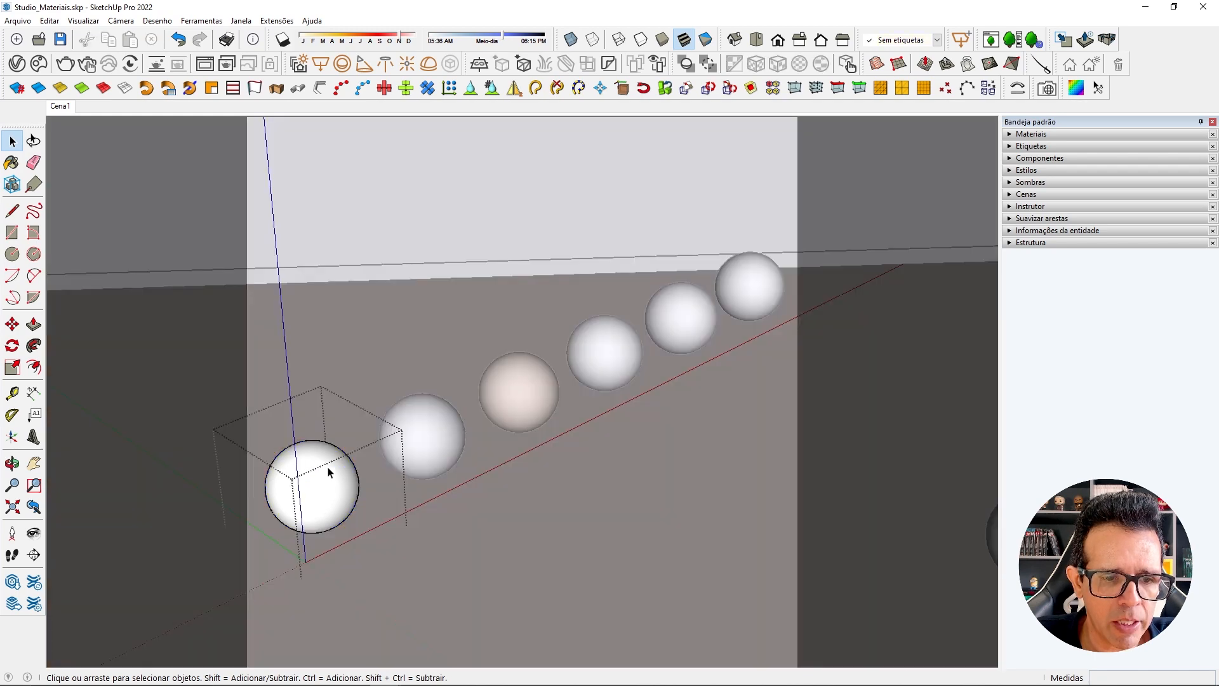
key(Escape)
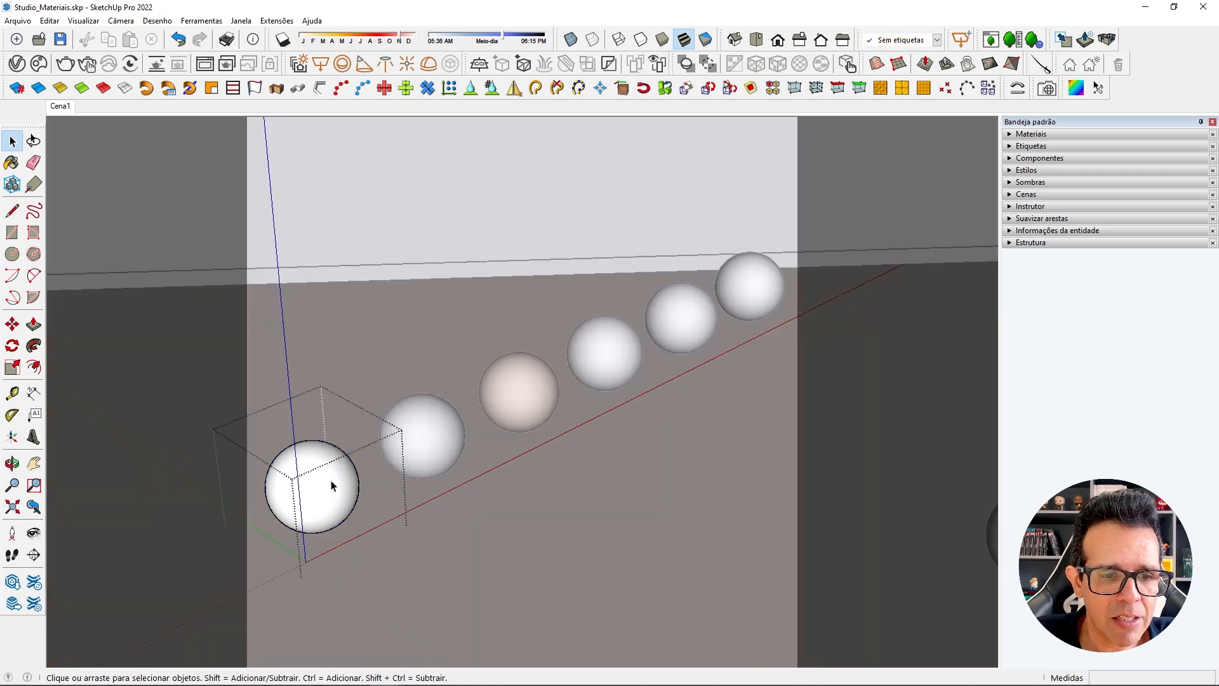
click(318, 506)
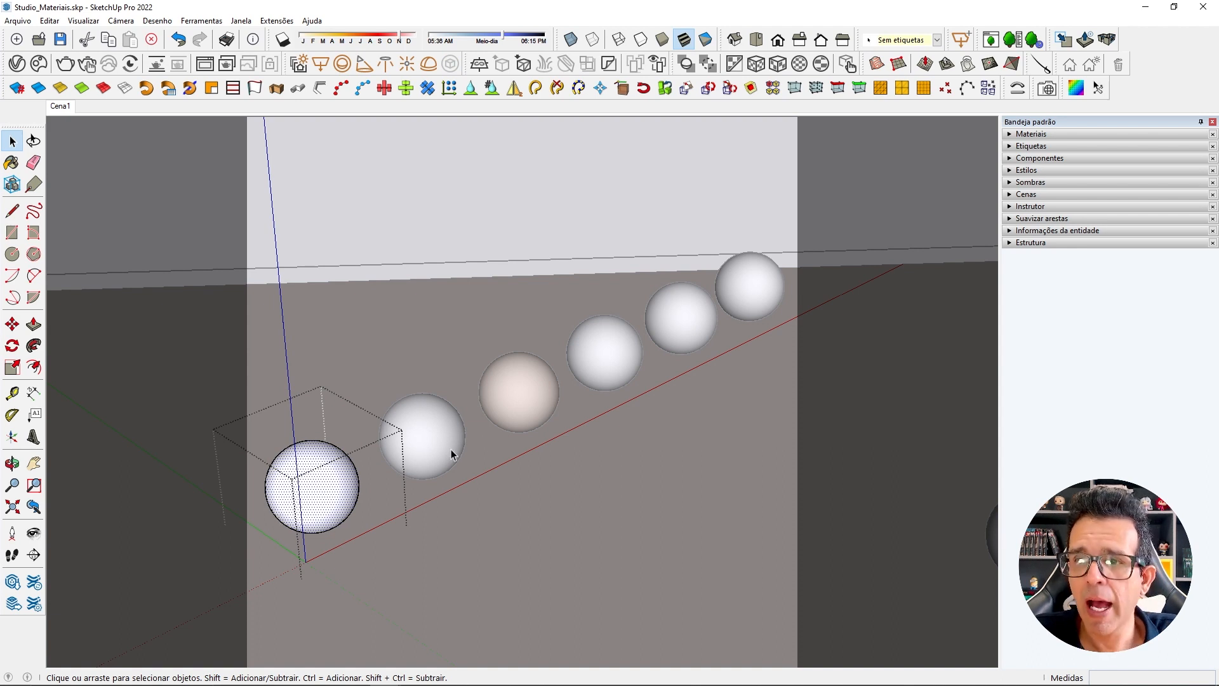
Try painting the selected sphere surface with MT_Plastico using SketchUp's Paint Bucket, and undo the paint.
click(1012, 137)
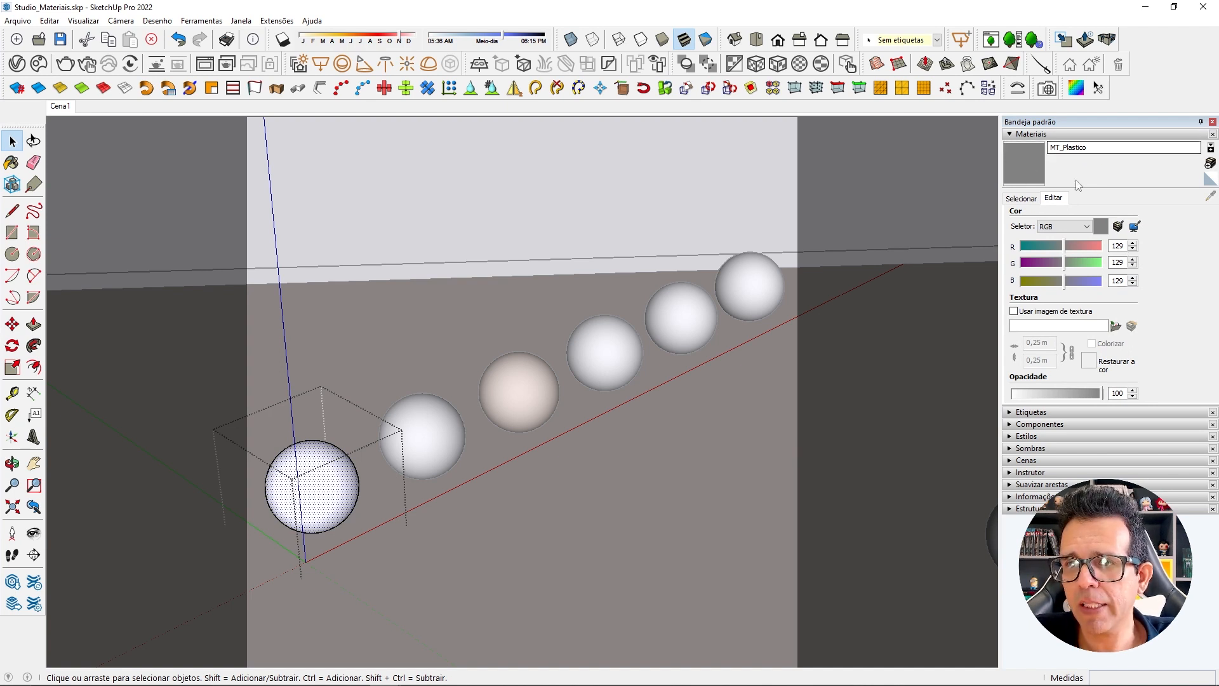
click(1029, 162)
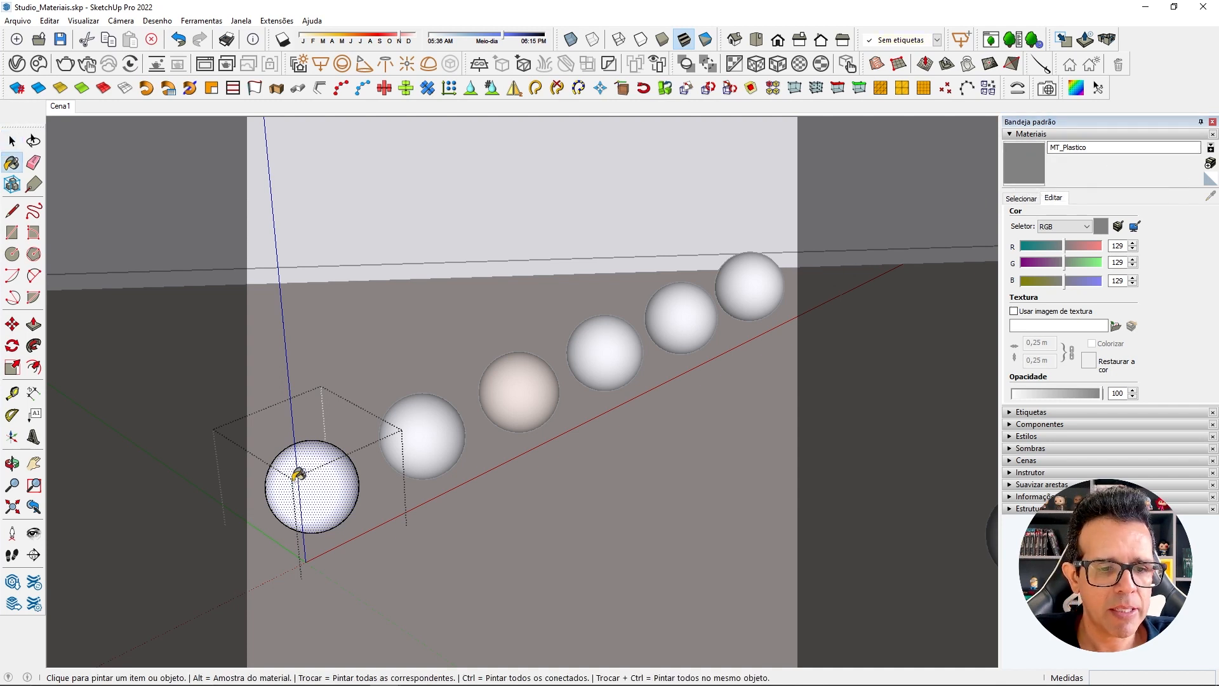
click(345, 491)
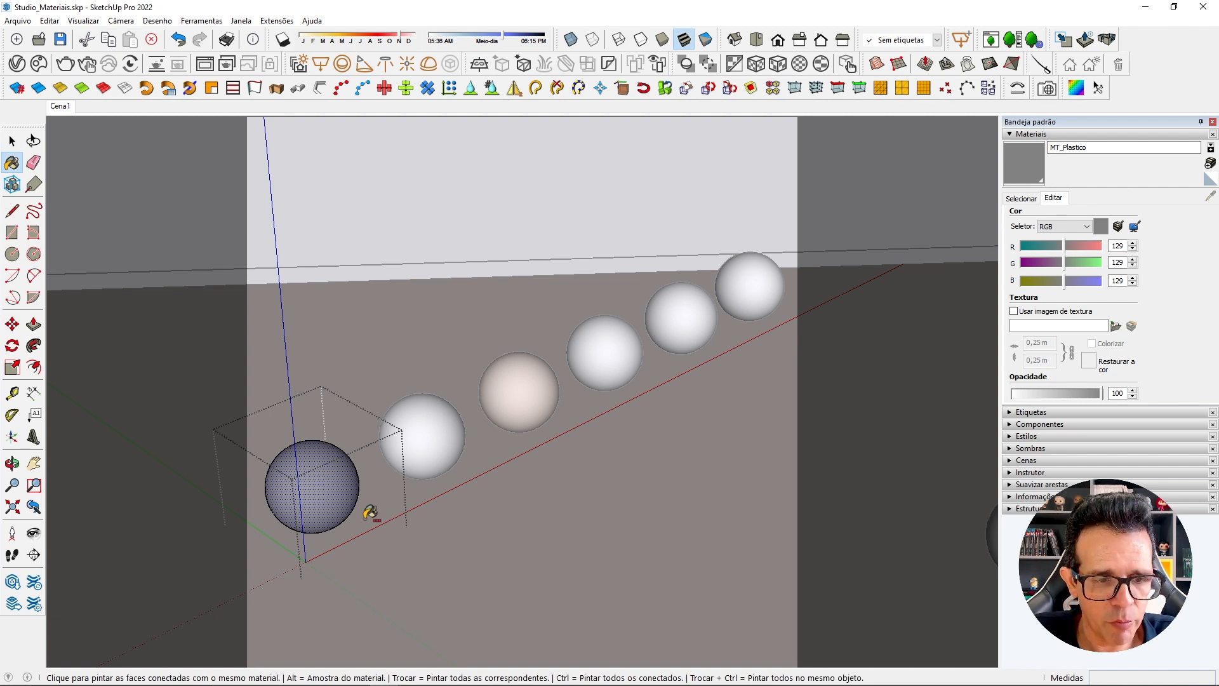
key(ctrl+z)
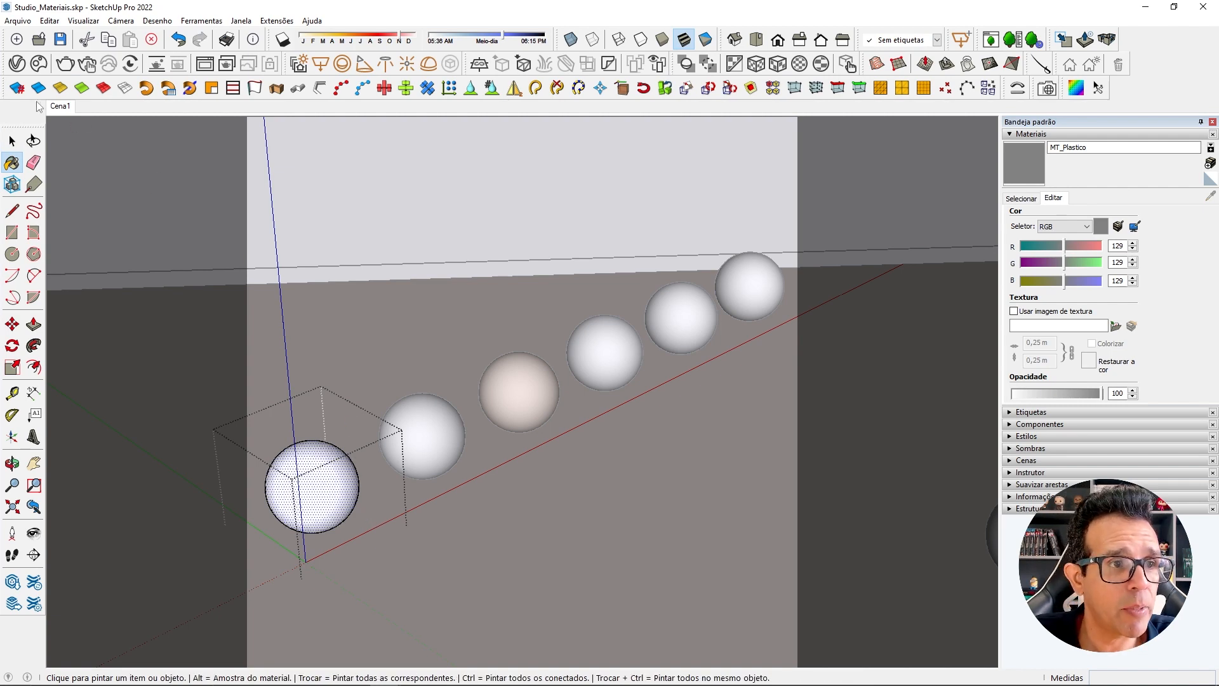
Apply MT_Plastico to the selected sphere surface from the V-Ray Asset Editor and leave the sphere's group.
click(17, 63)
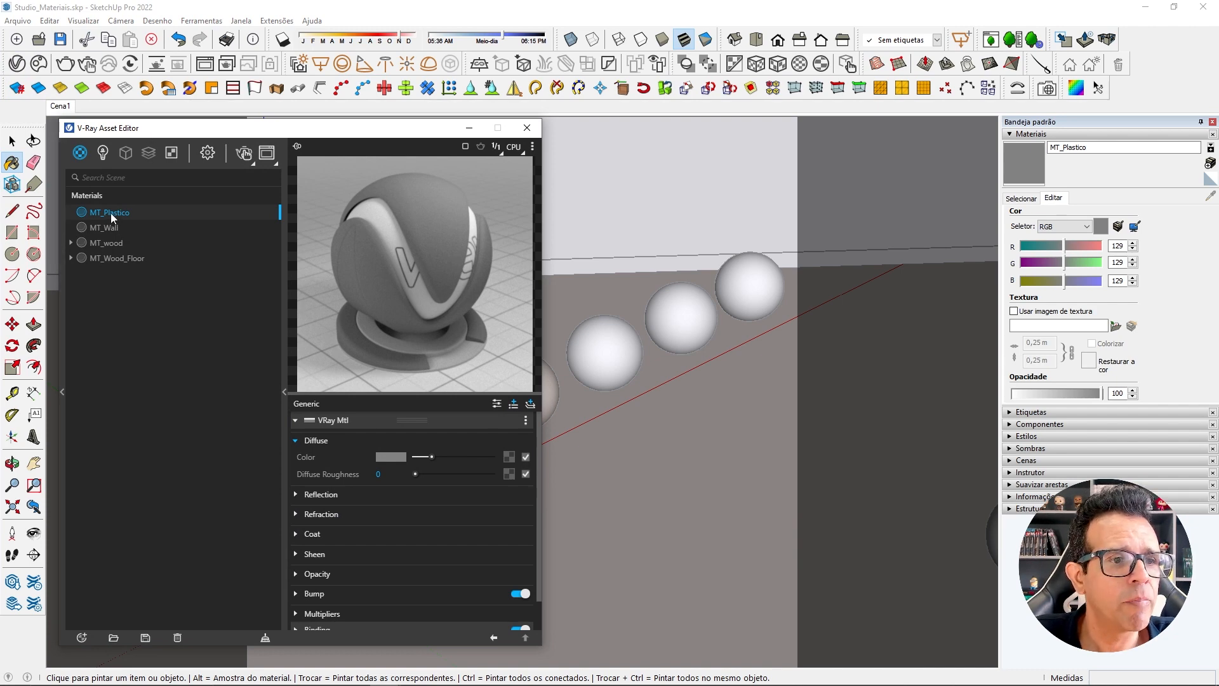
drag(170, 129, 609, 122)
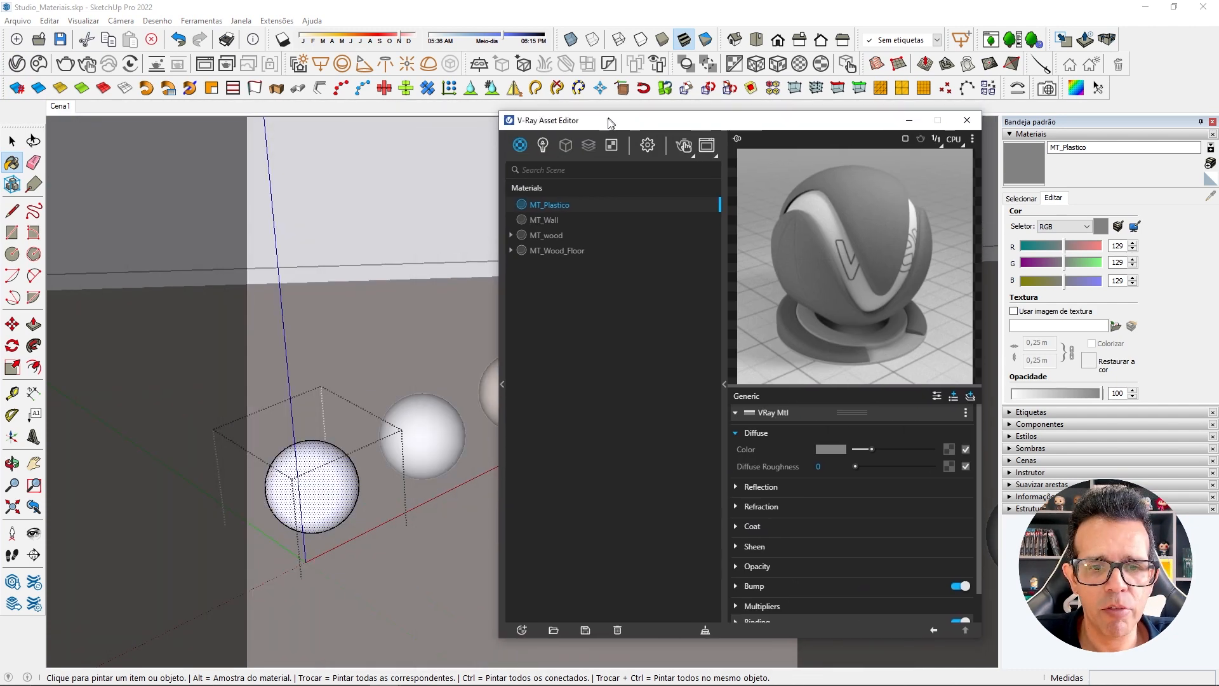
right_click(531, 204)
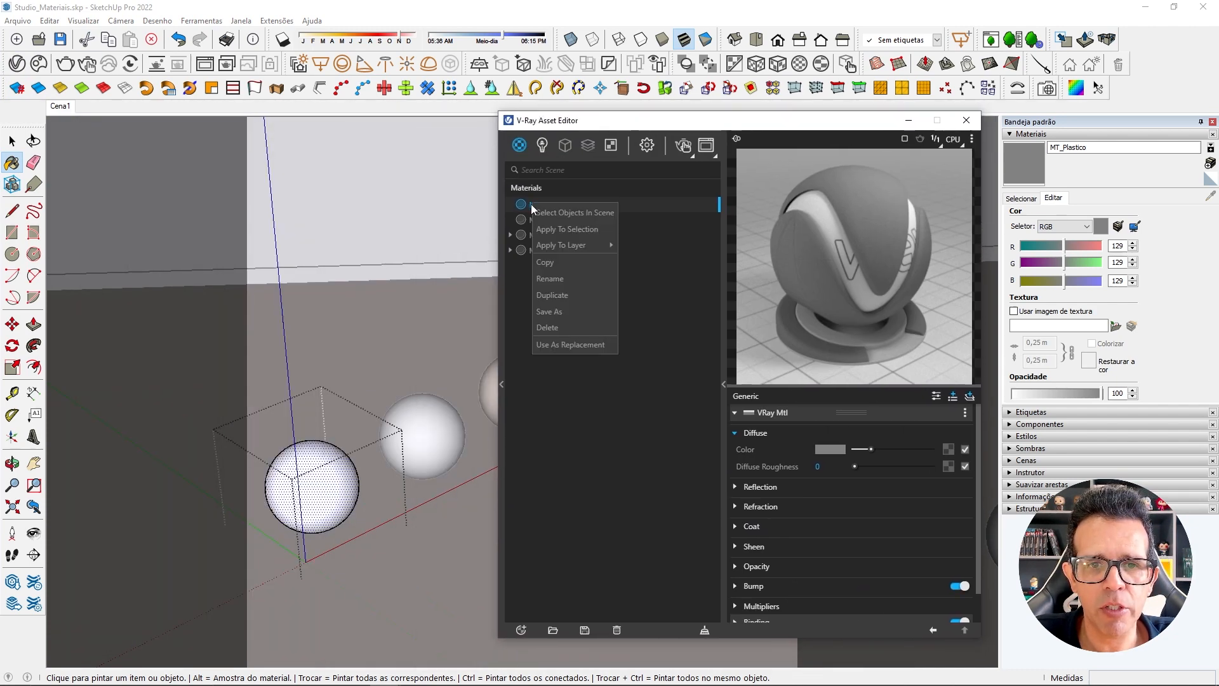
click(571, 230)
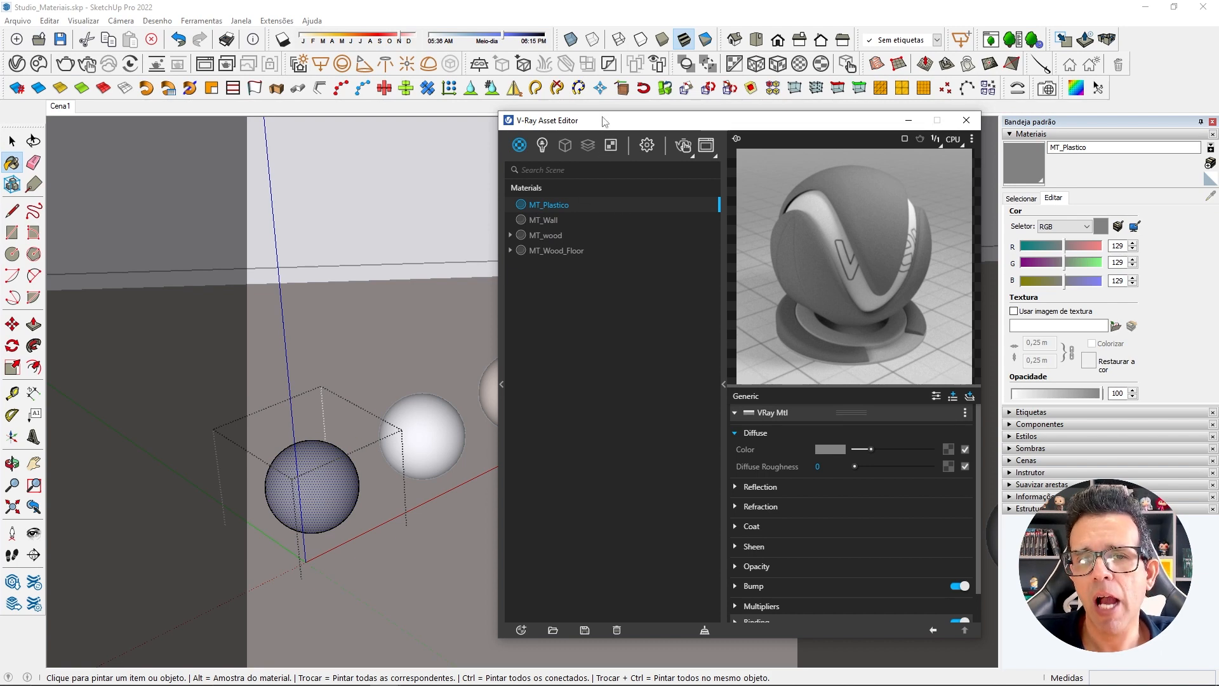
drag(603, 121, 172, 137)
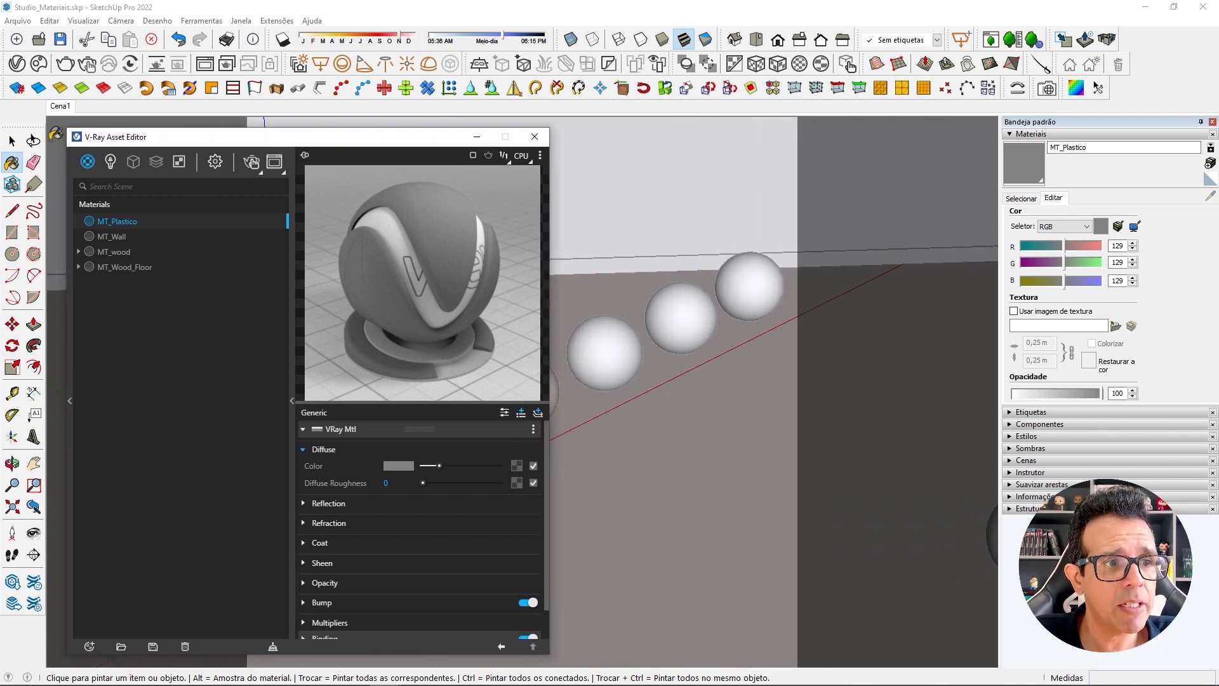
click(12, 141)
click(595, 254)
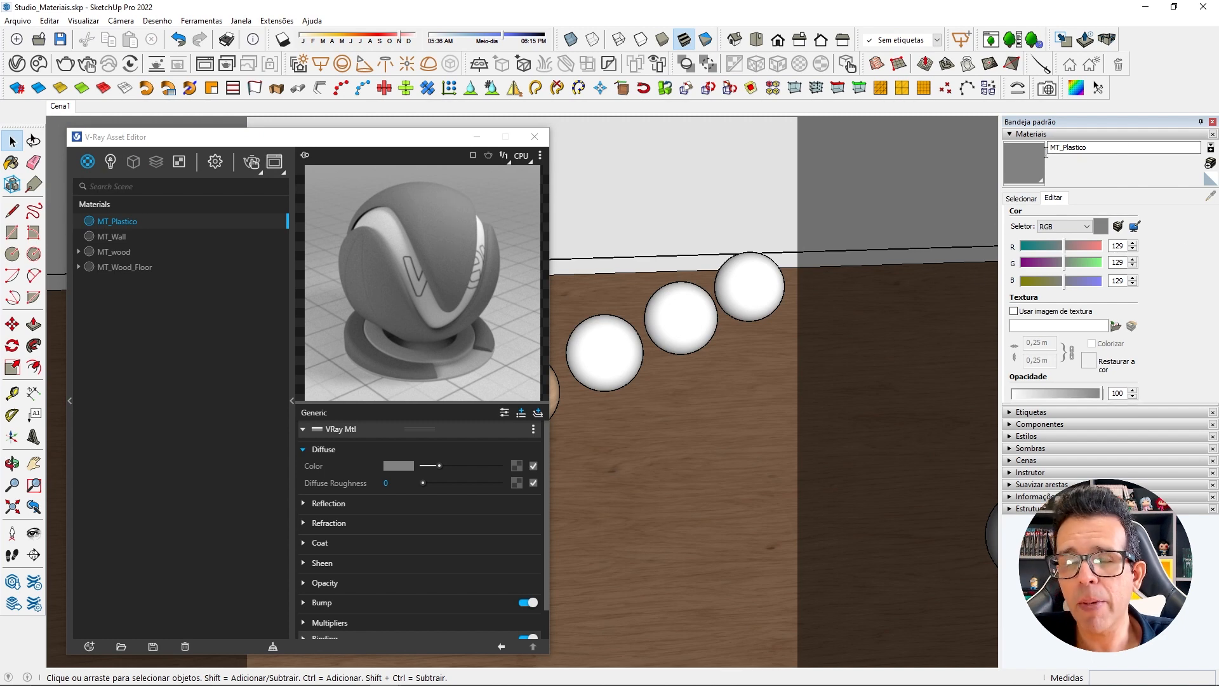
Close the V-Ray Asset Editor and sample the wooden sphere's material in SketchUp's Materials.
drag(354, 139, 336, 131)
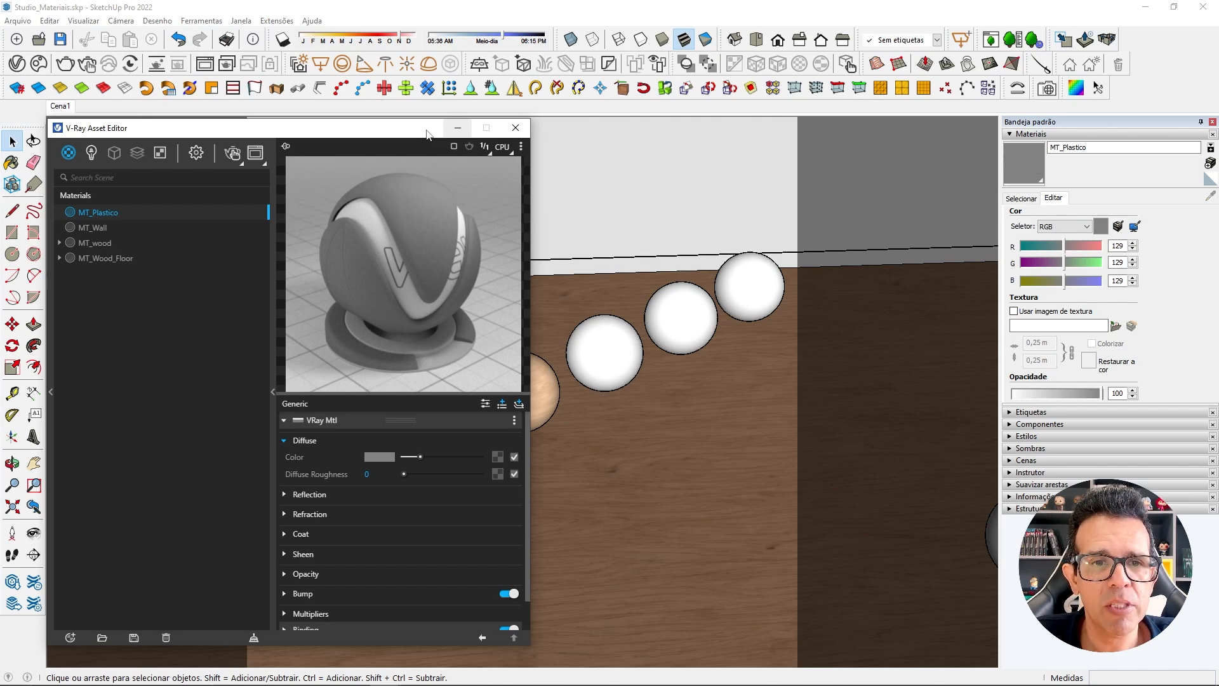
click(514, 128)
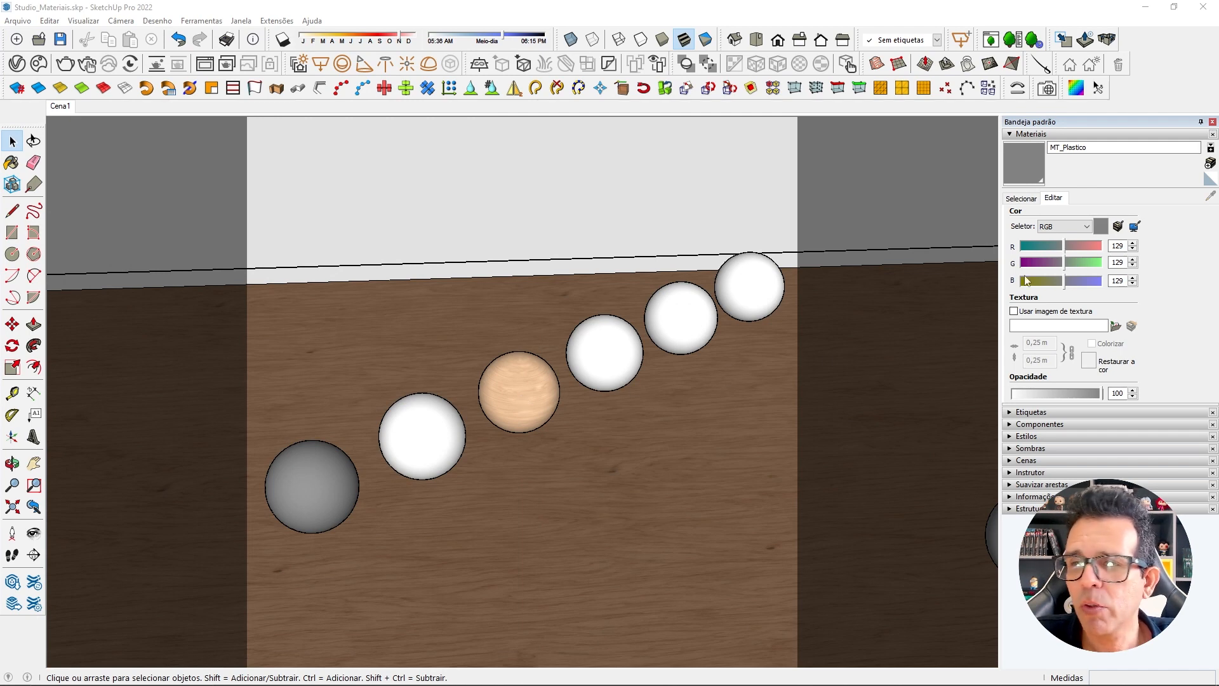
click(1033, 199)
click(1210, 197)
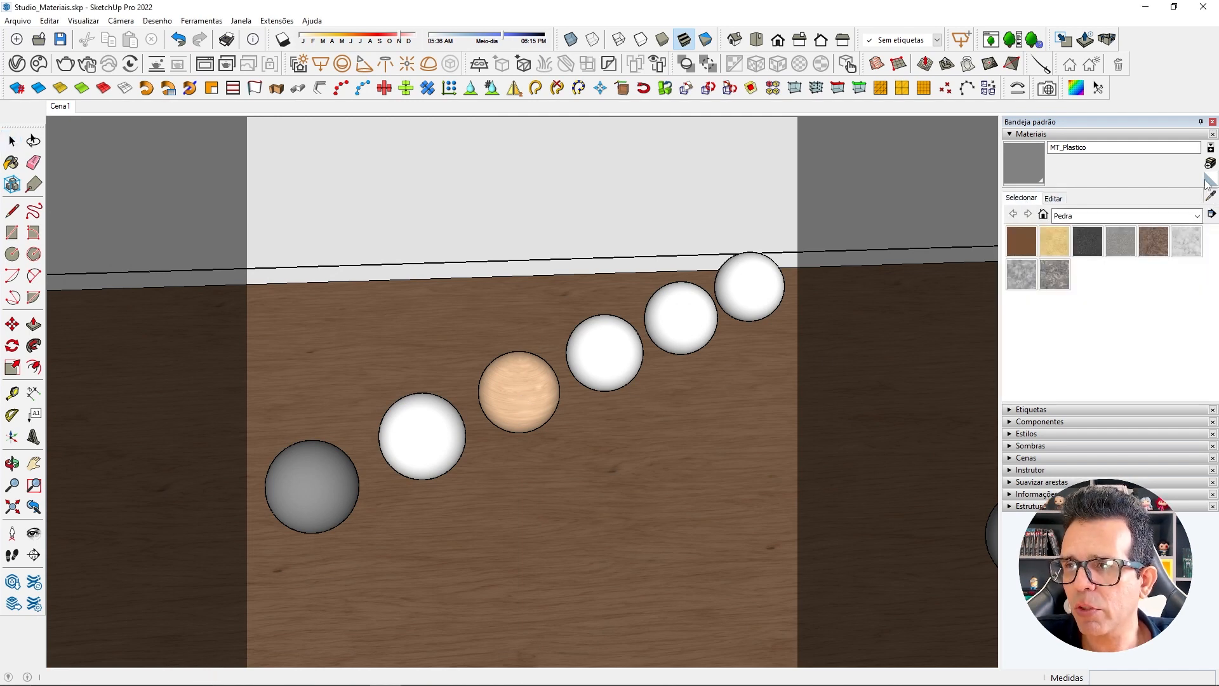
click(526, 393)
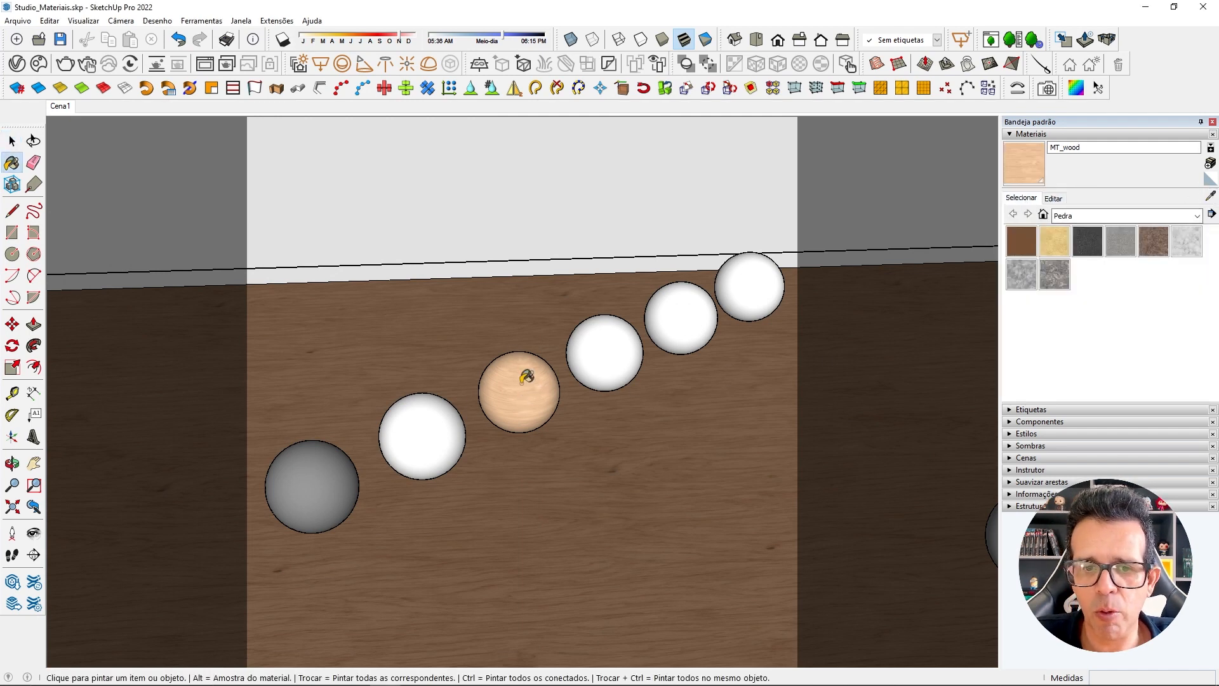
Set the MT_wood texture width to 1 m, return to the Select tool and collapse the Materials settings.
click(1053, 200)
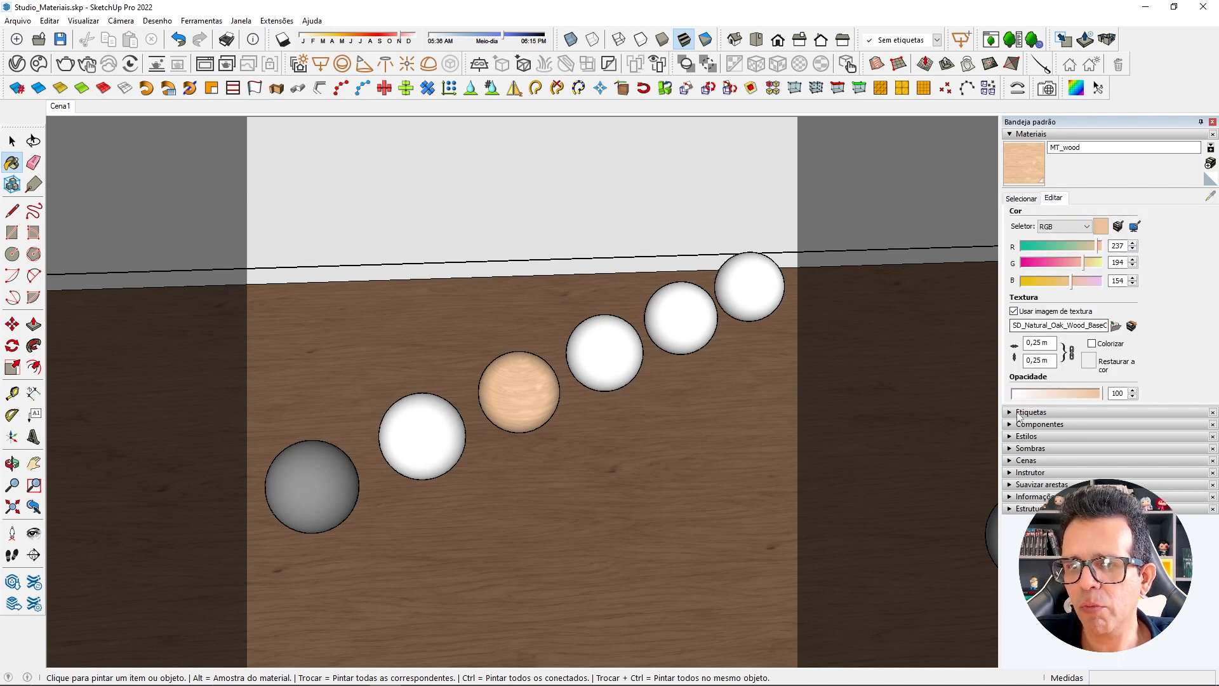
double_click(1045, 342)
text(1m)
key(Return)
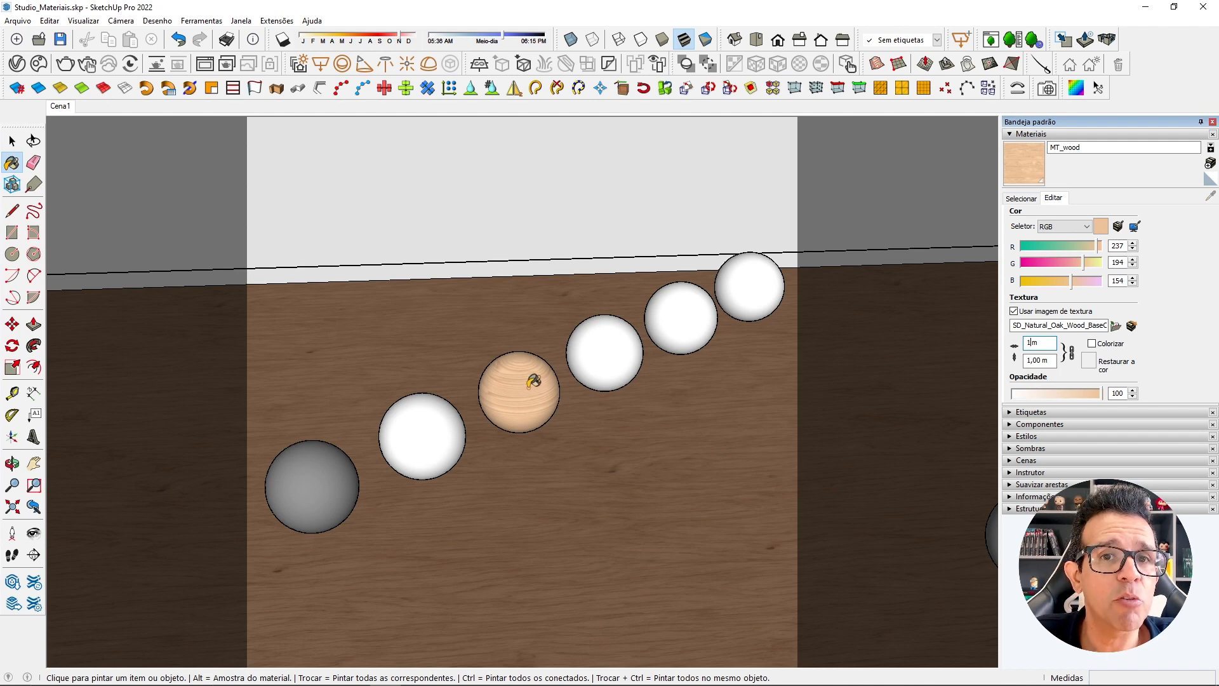
click(11, 141)
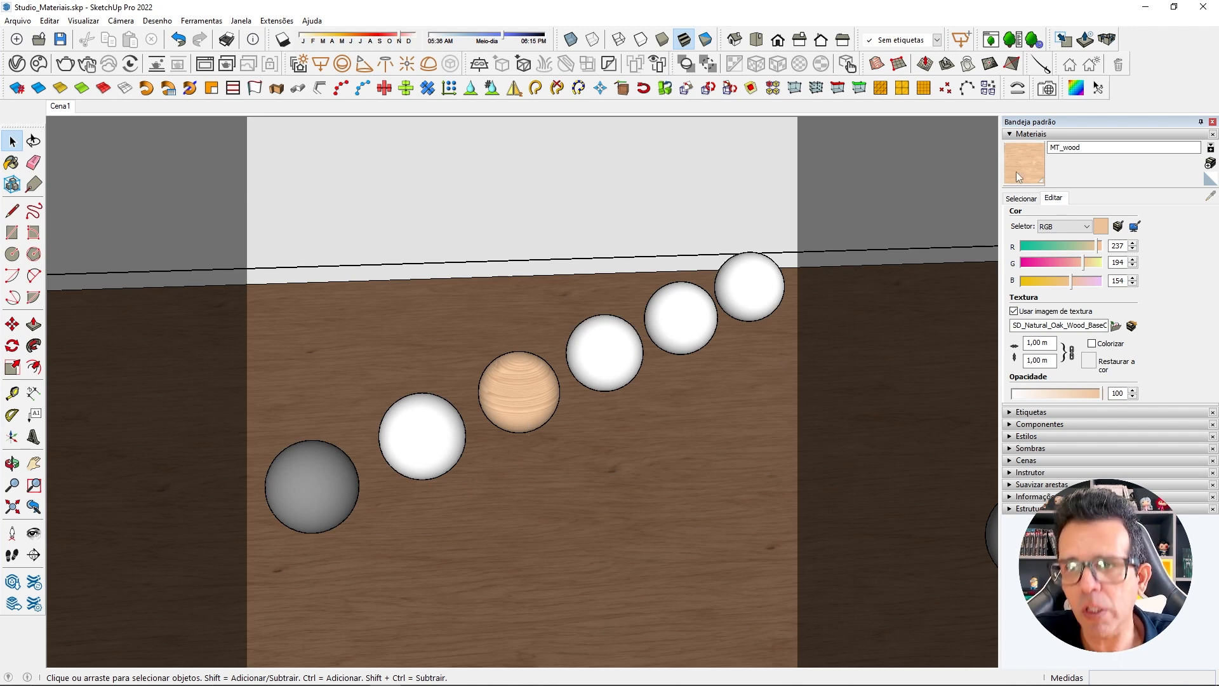
click(1011, 134)
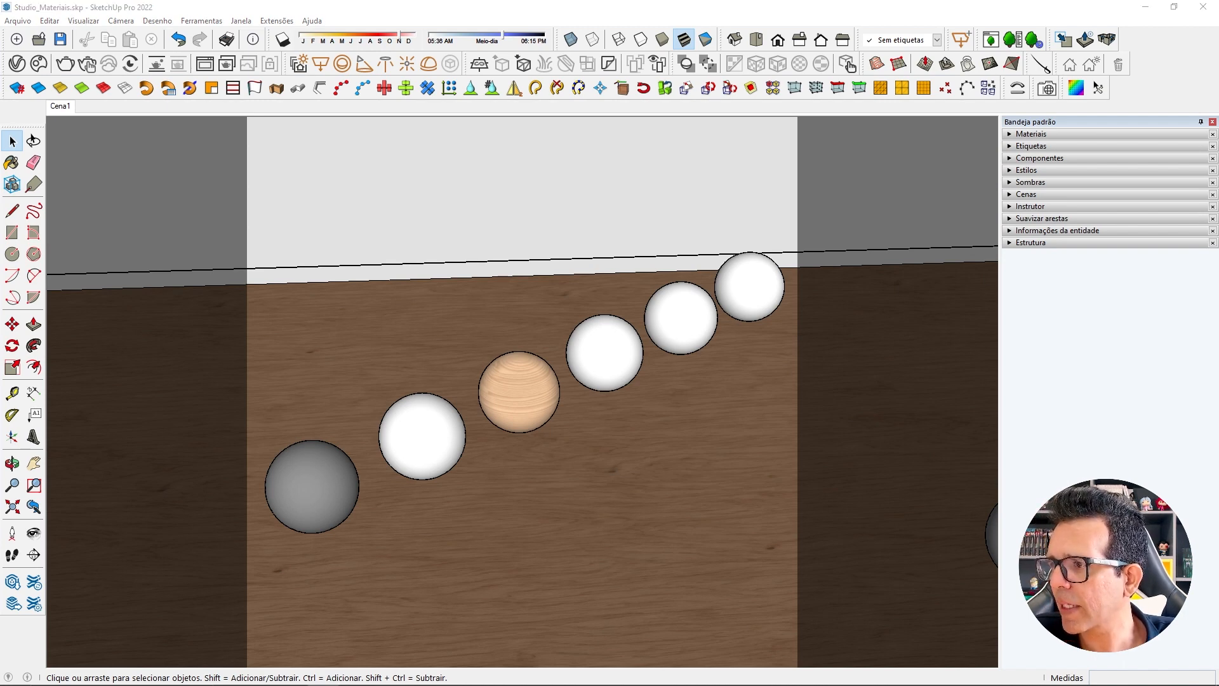
Examine the wood images in the maps folder and the free textures on the Archdesign website, and return to SketchUp.
mouse_move(1218, 150)
mouse_down()
mouse_move(859, 147)
mouse_move(546, 100)
mouse_up()
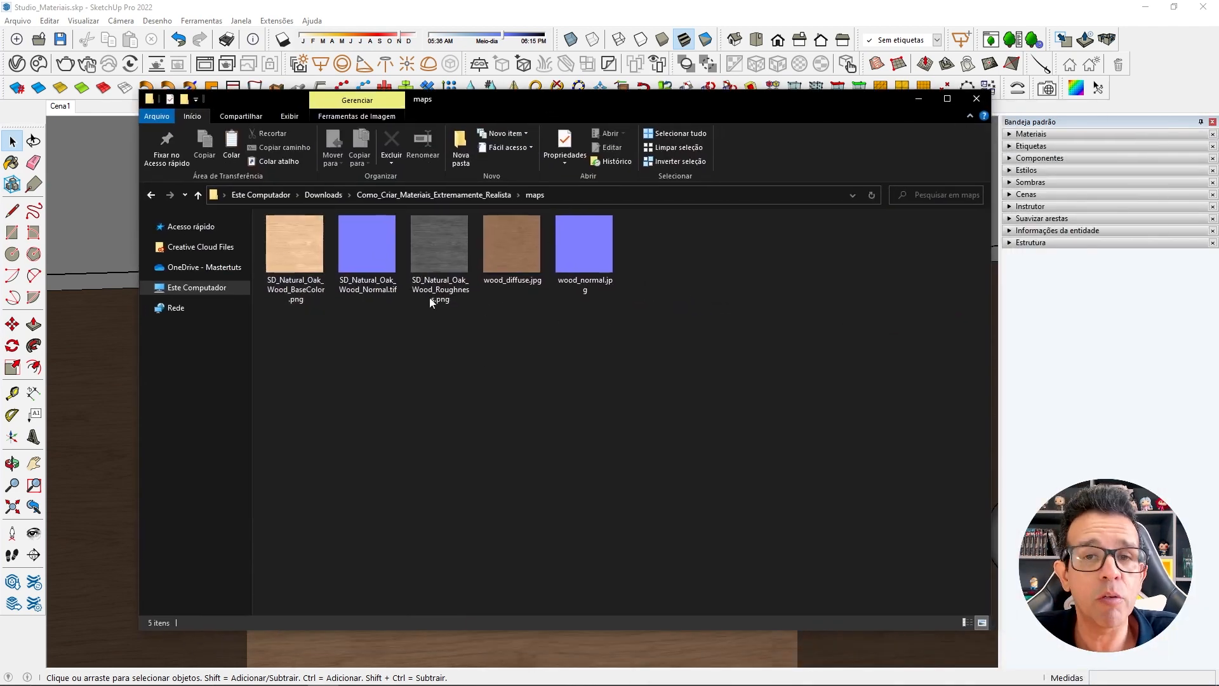
drag(513, 101, 630, 109)
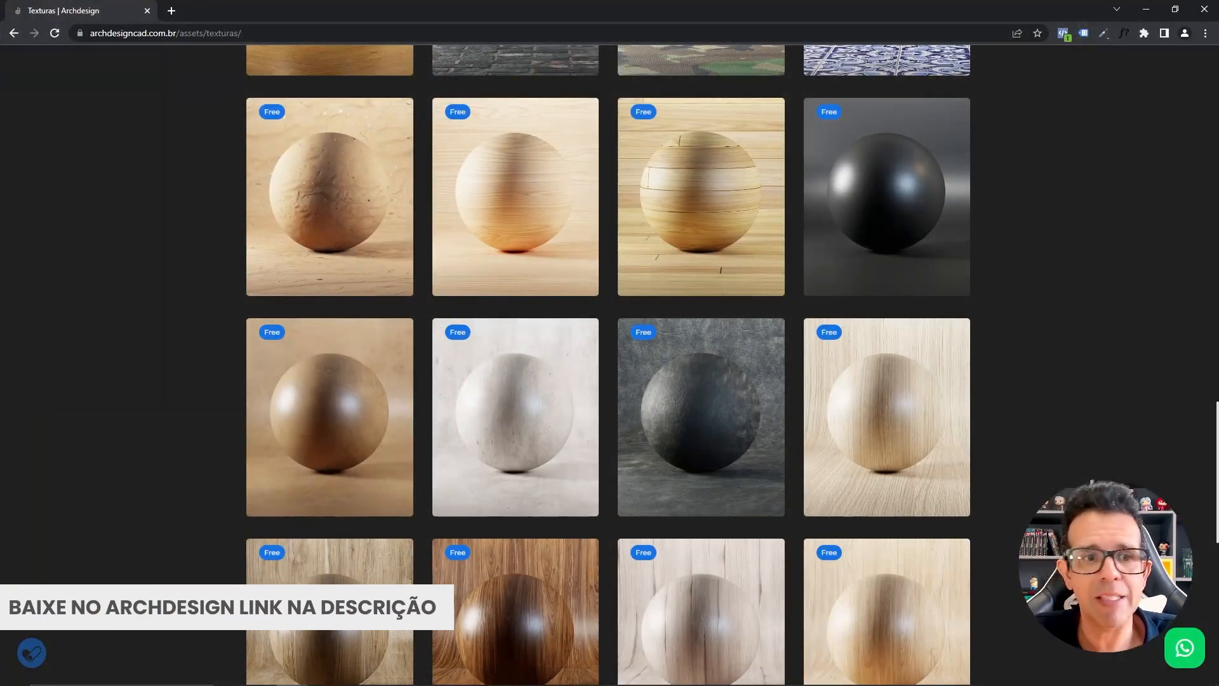
scroll(590, 398, up, 20)
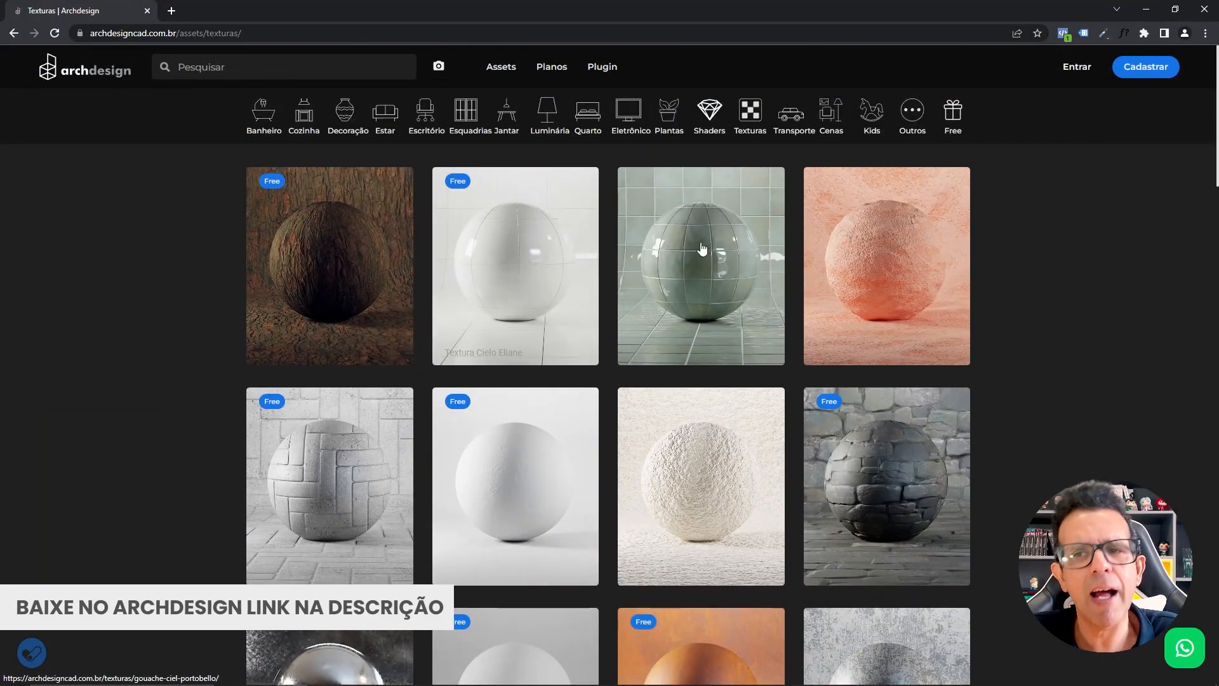
scroll(732, 333, down, 4)
scroll(730, 346, down, 15)
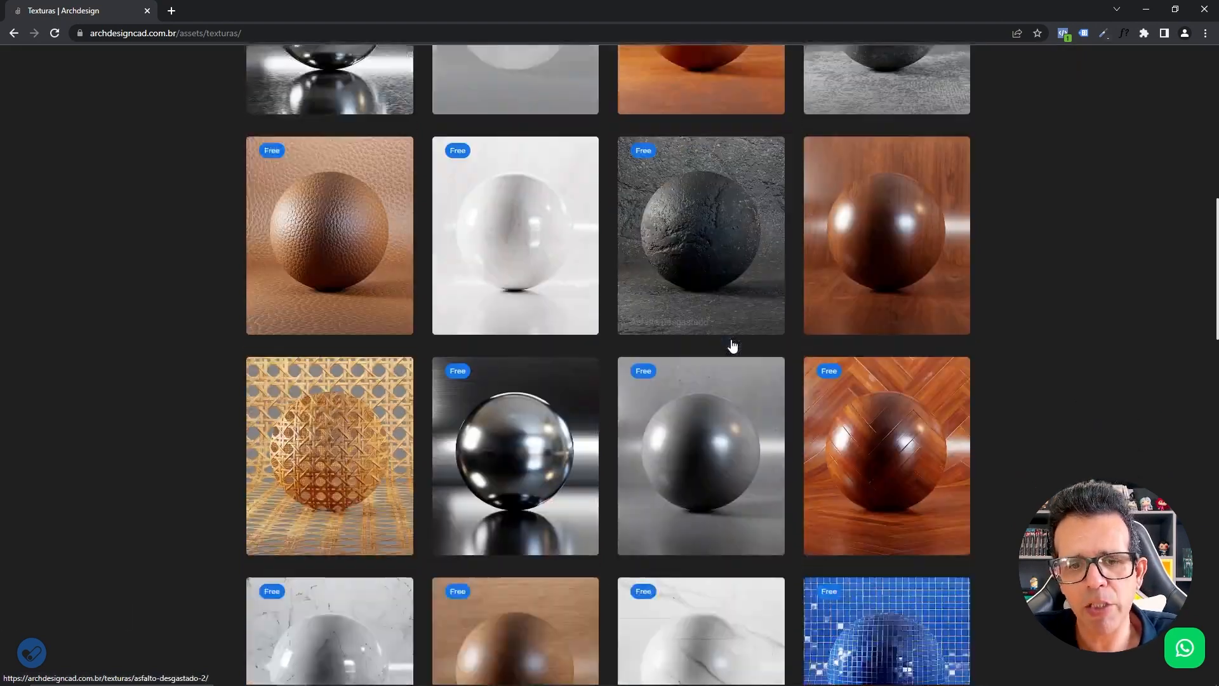
scroll(731, 346, up, 4)
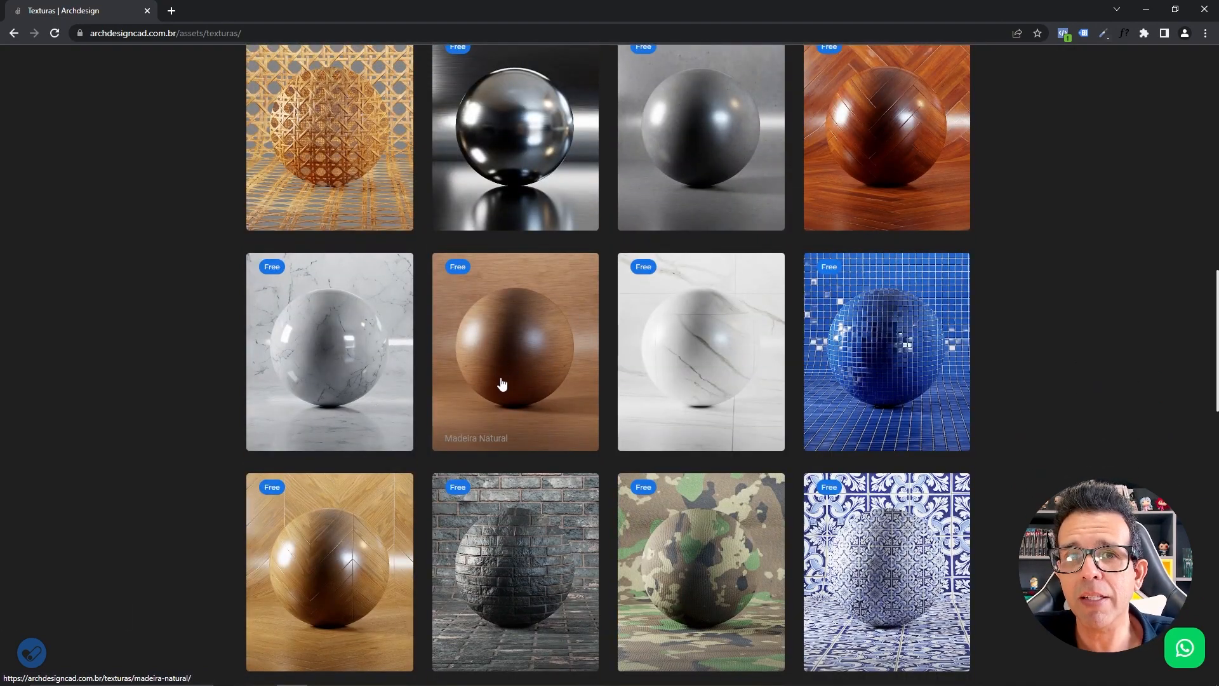
scroll(510, 348, down, 5)
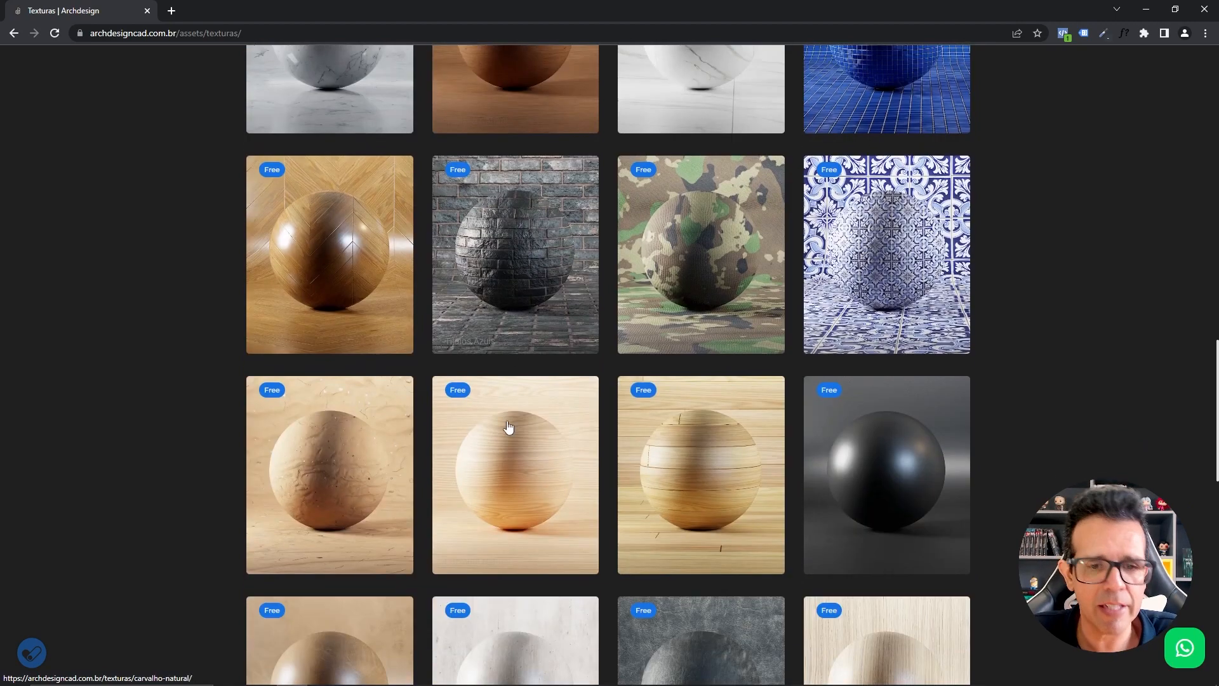
scroll(512, 448, down, 3)
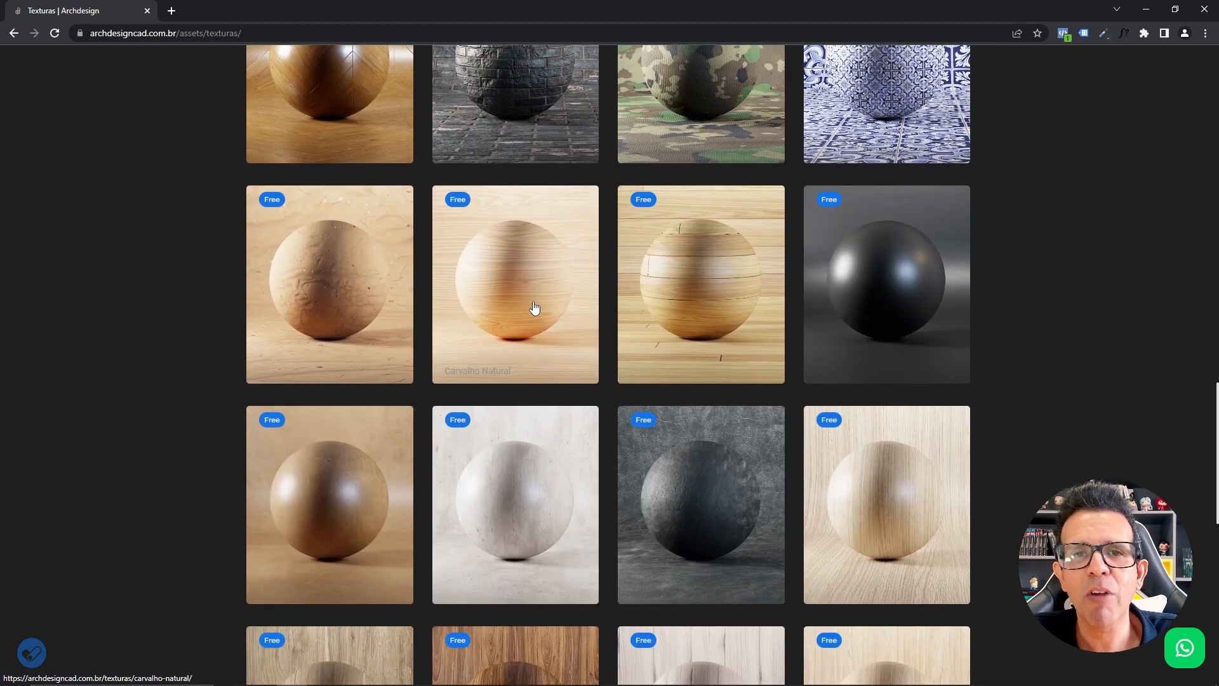
scroll(536, 318, up, 12)
scroll(536, 333, up, 8)
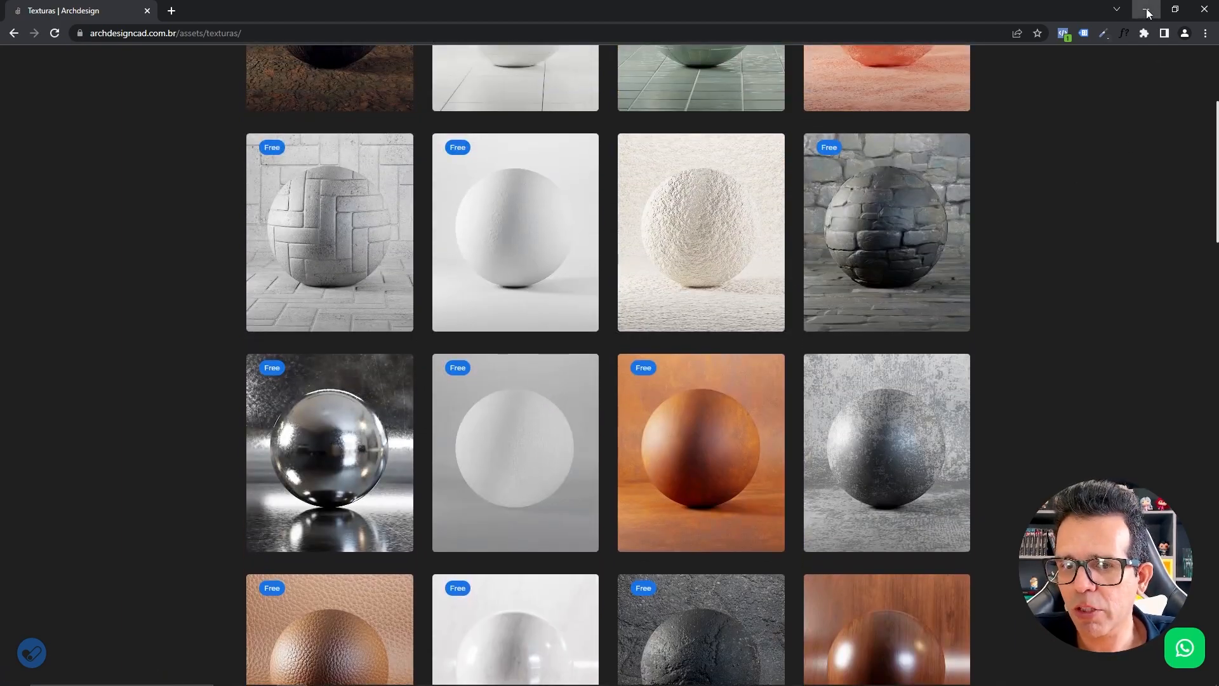
click(1147, 11)
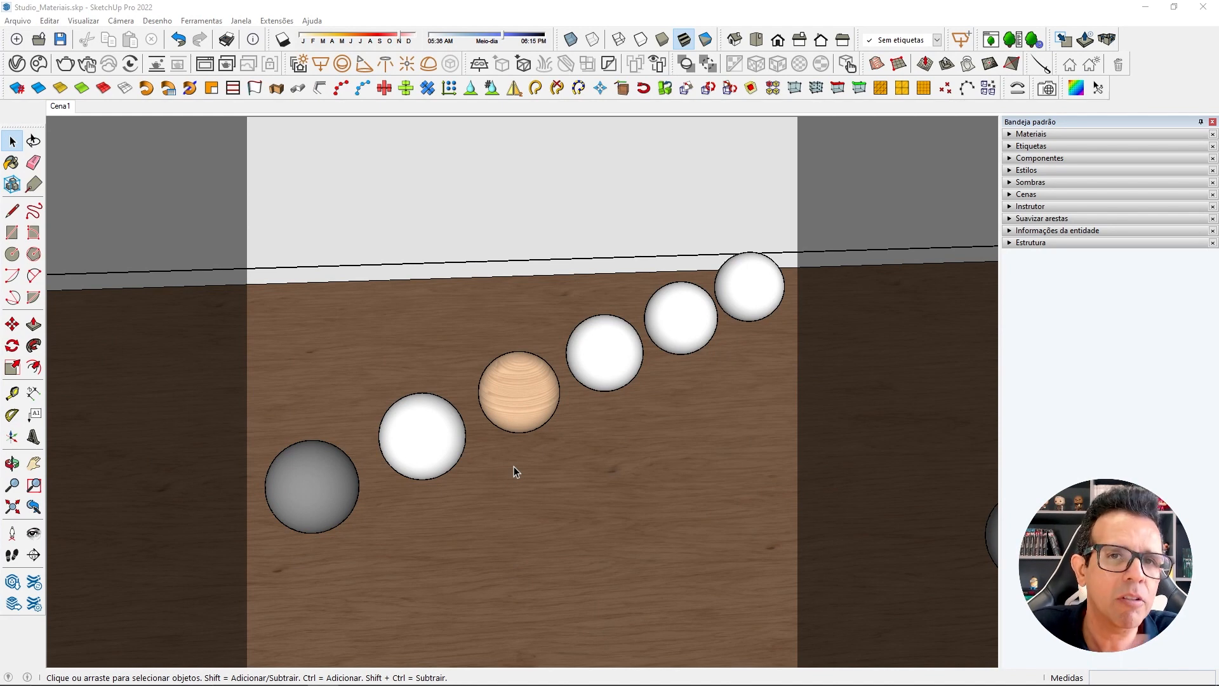
Reopen the V-Ray Asset Editor, select MT_Plastico and start interactive rendering.
click(536, 513)
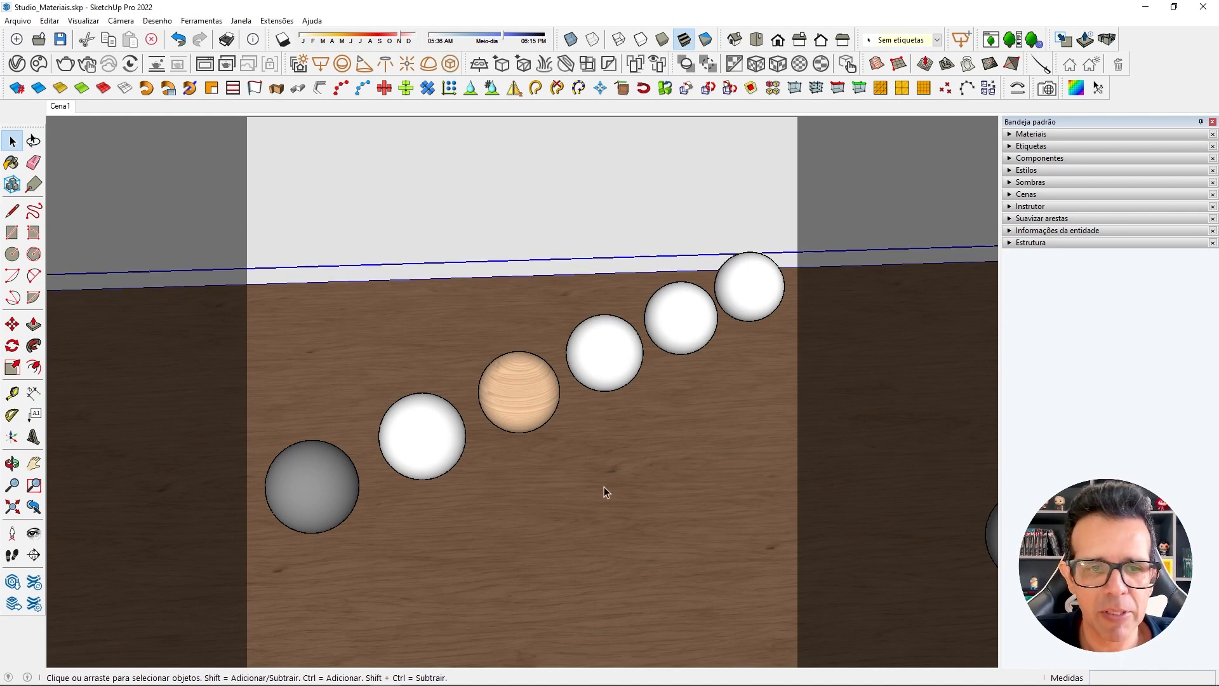
click(15, 87)
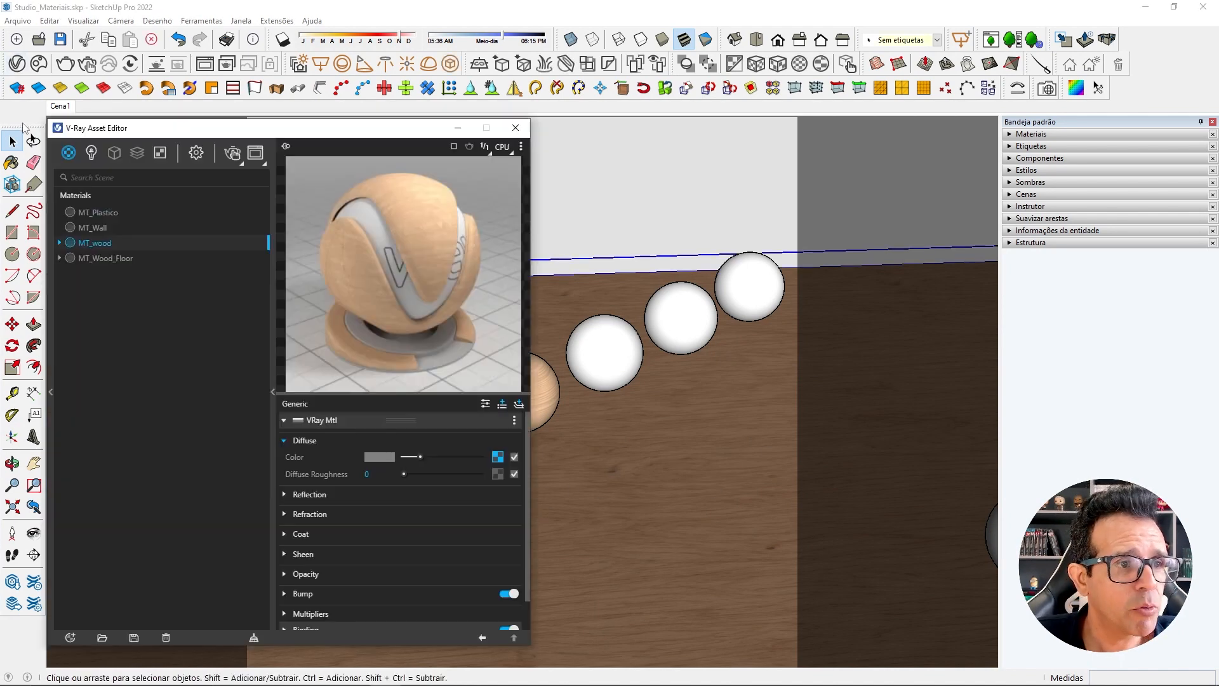
click(100, 212)
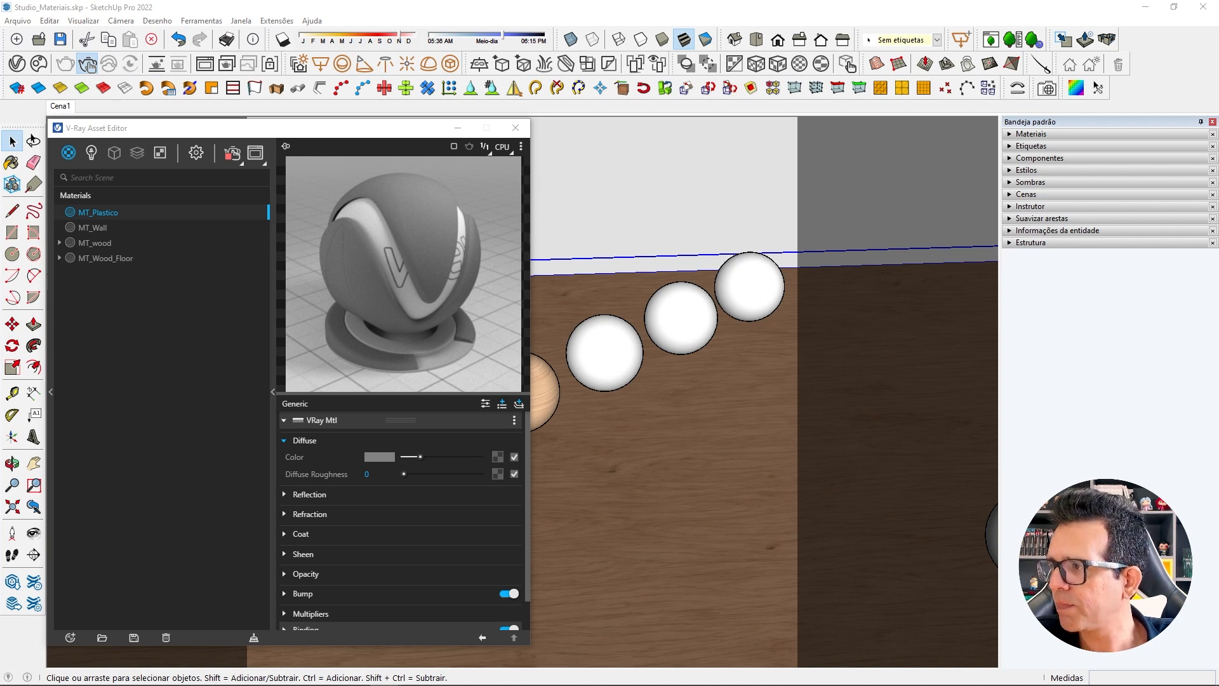
Arrange the V-Ray Frame Buffer beside the Asset Editor, and expand MT_Plastico's Refraction settings in a taller editor window.
mouse_move(1218, 118)
mouse_down()
mouse_move(798, 101)
mouse_move(780, 116)
mouse_up()
mouse_move(1007, 101)
mouse_down()
mouse_move(980, 159)
mouse_move(1002, 118)
mouse_up()
click(314, 145)
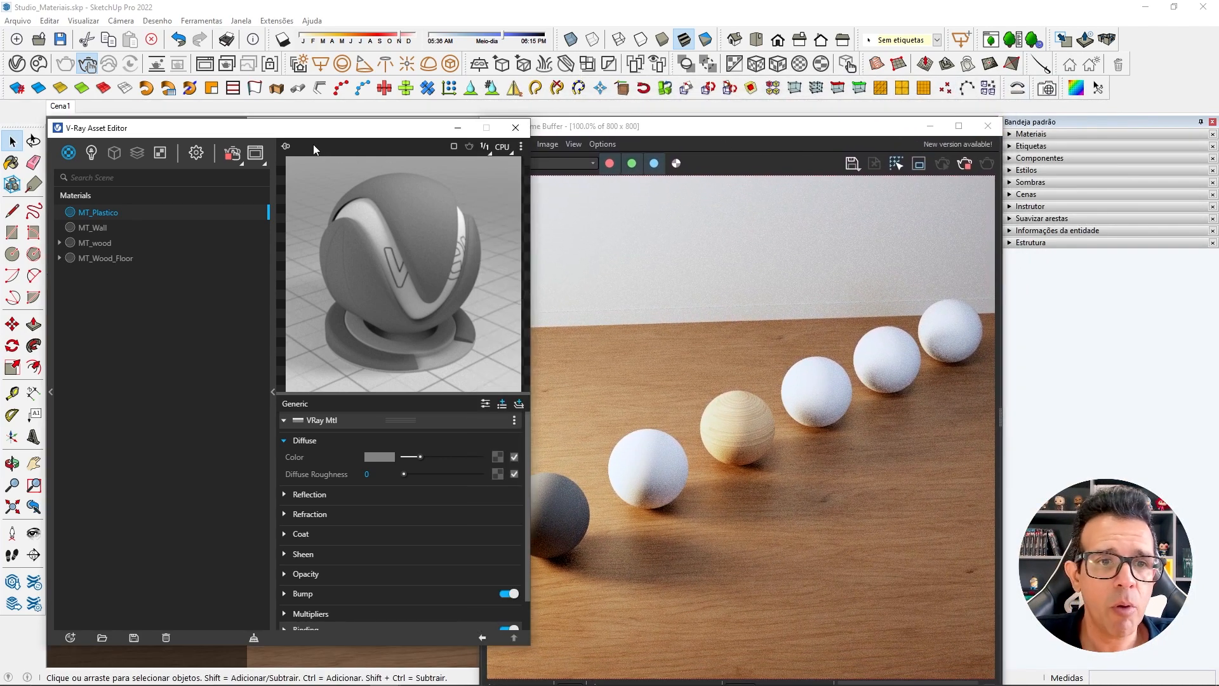
drag(287, 132, 231, 132)
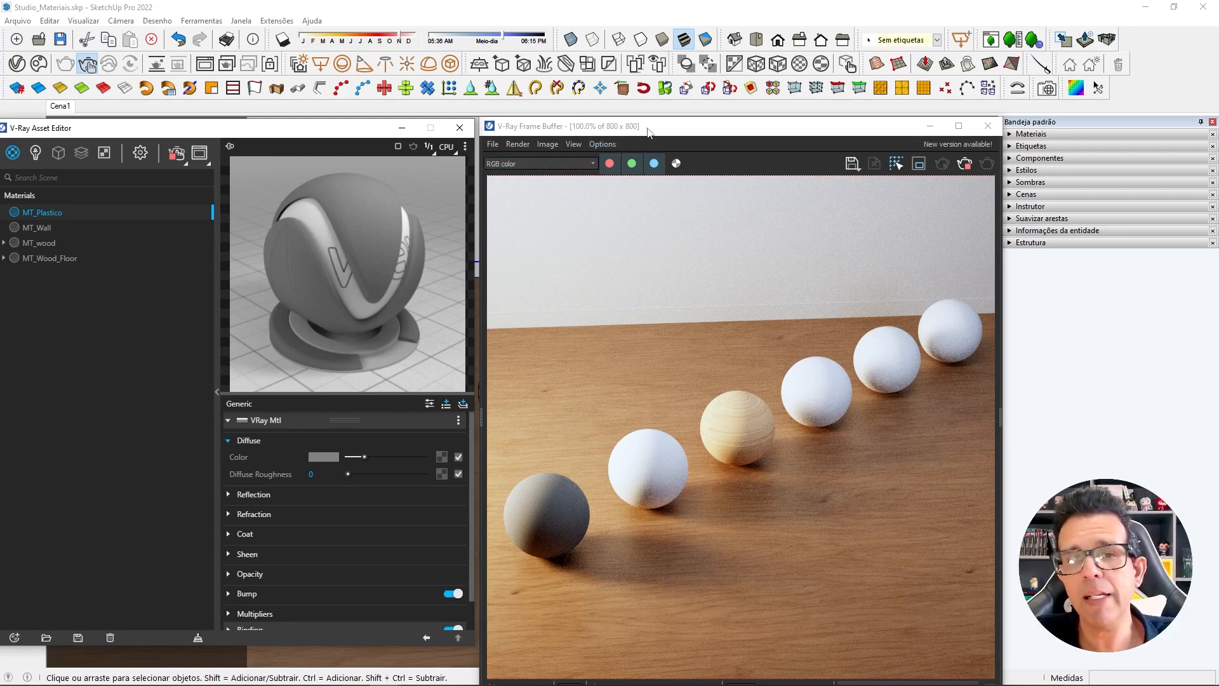
mouse_move(658, 120)
mouse_down()
mouse_move(660, 135)
mouse_move(665, 122)
mouse_up()
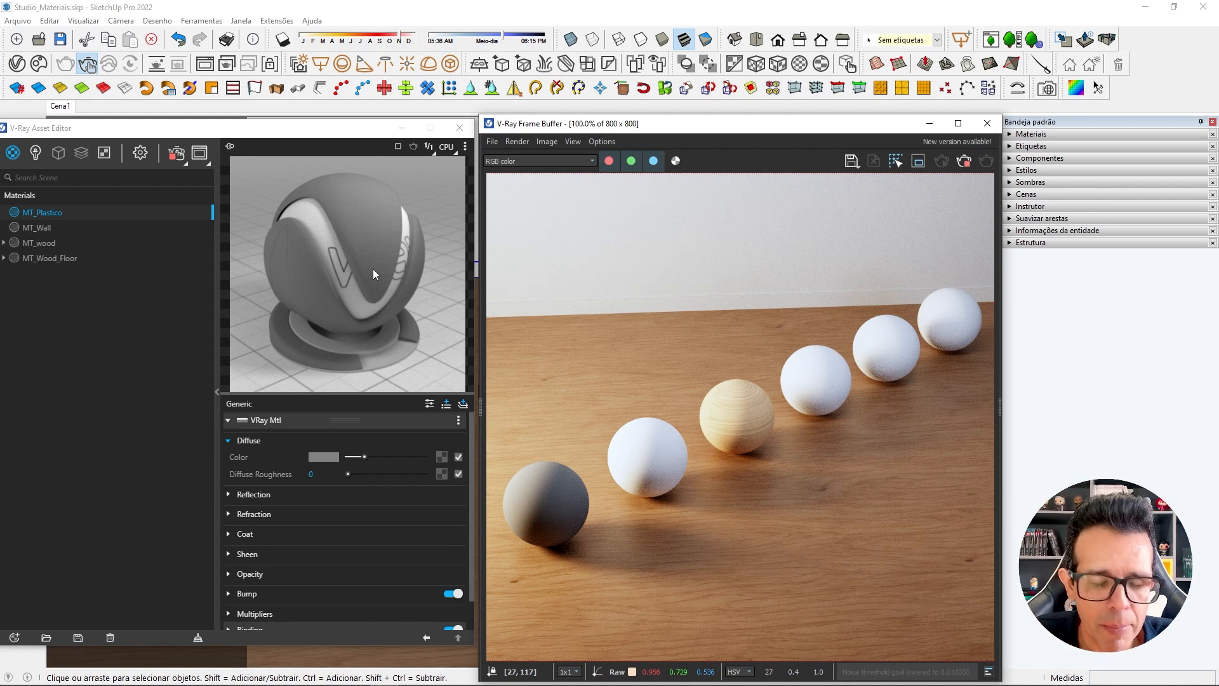
click(229, 514)
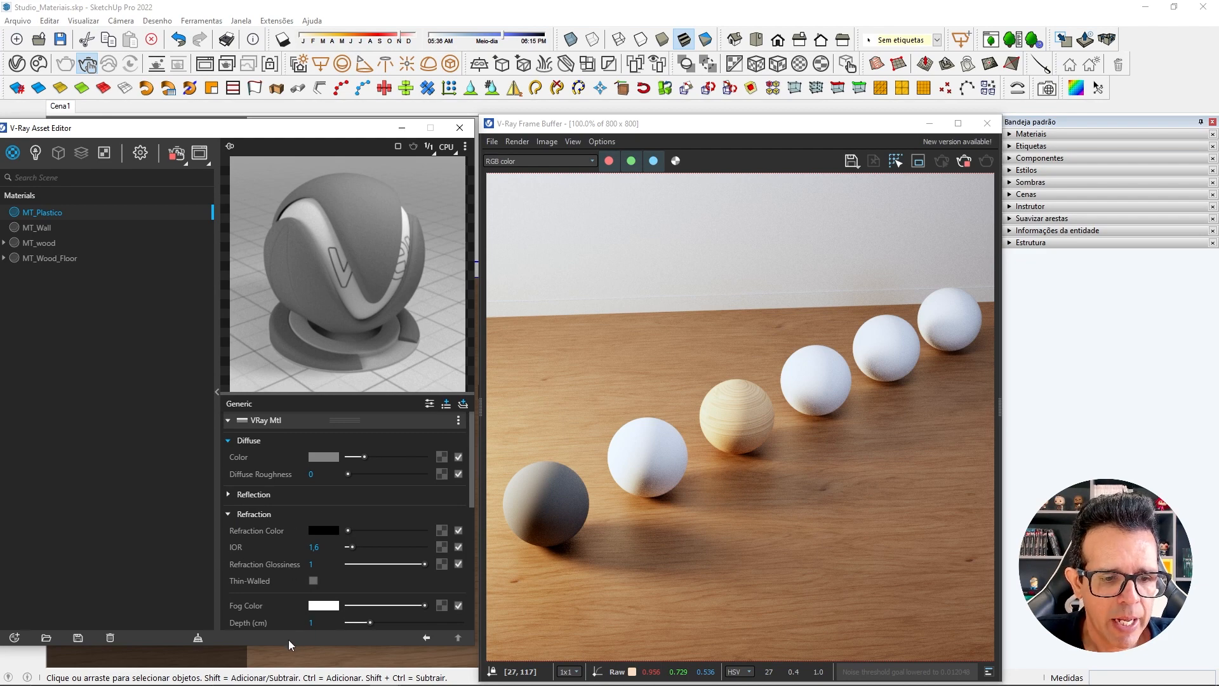
drag(287, 645, 287, 665)
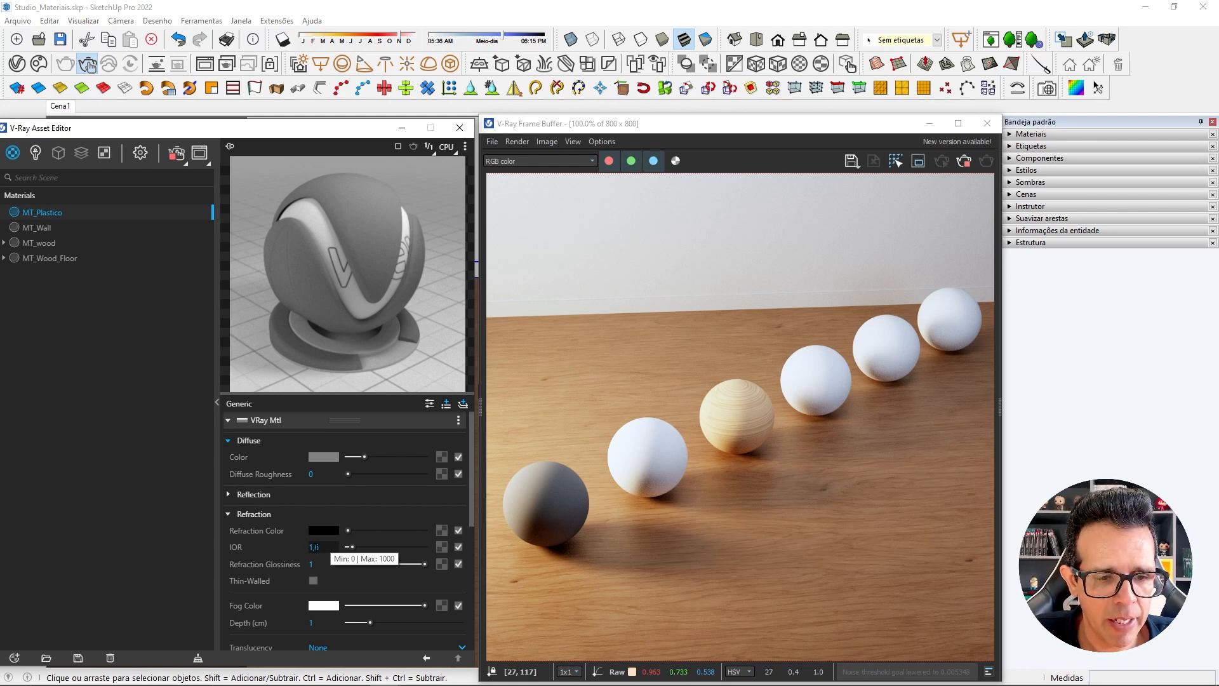
Try a refraction IOR of 1.45 for MT_Plastico, and restore it to 1.6.
drag(315, 548, 323, 548)
text(45)
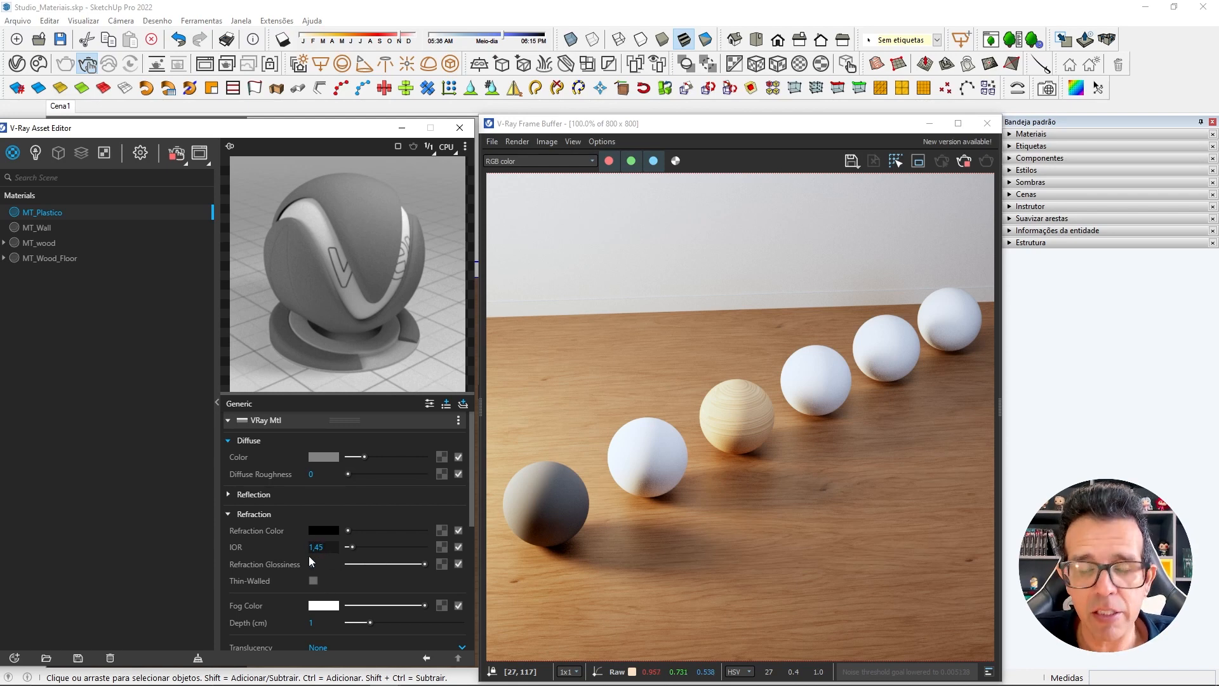
drag(324, 547, 313, 547)
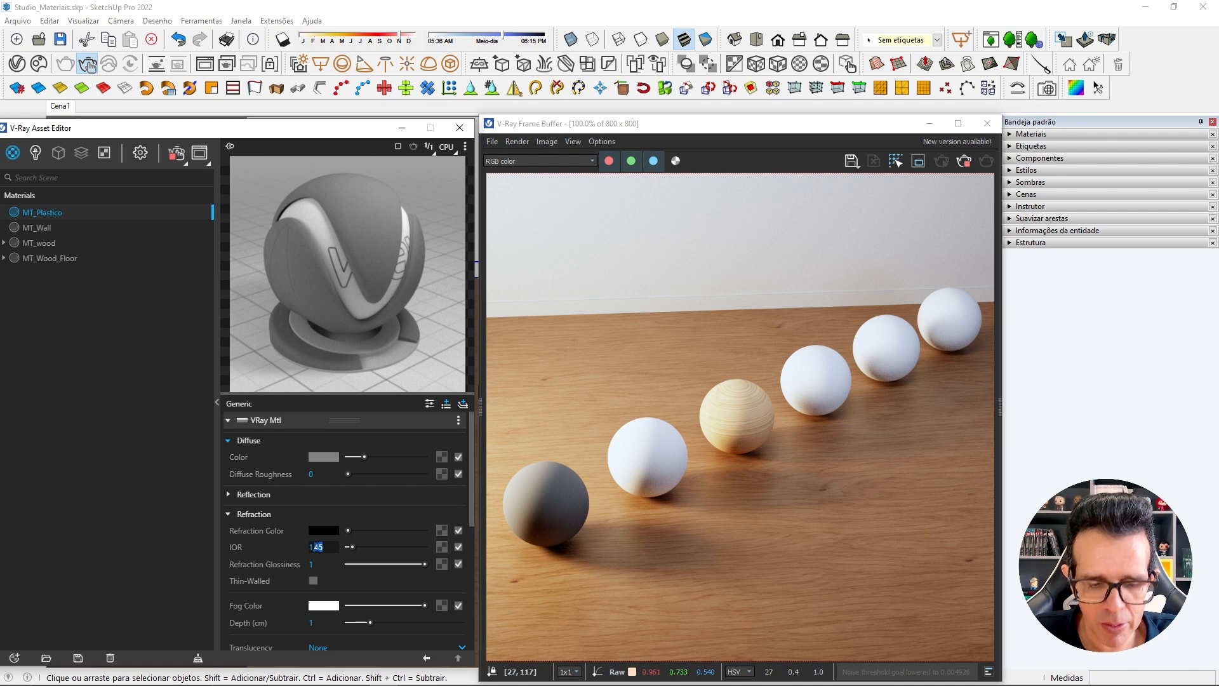
text(6)
key(Return)
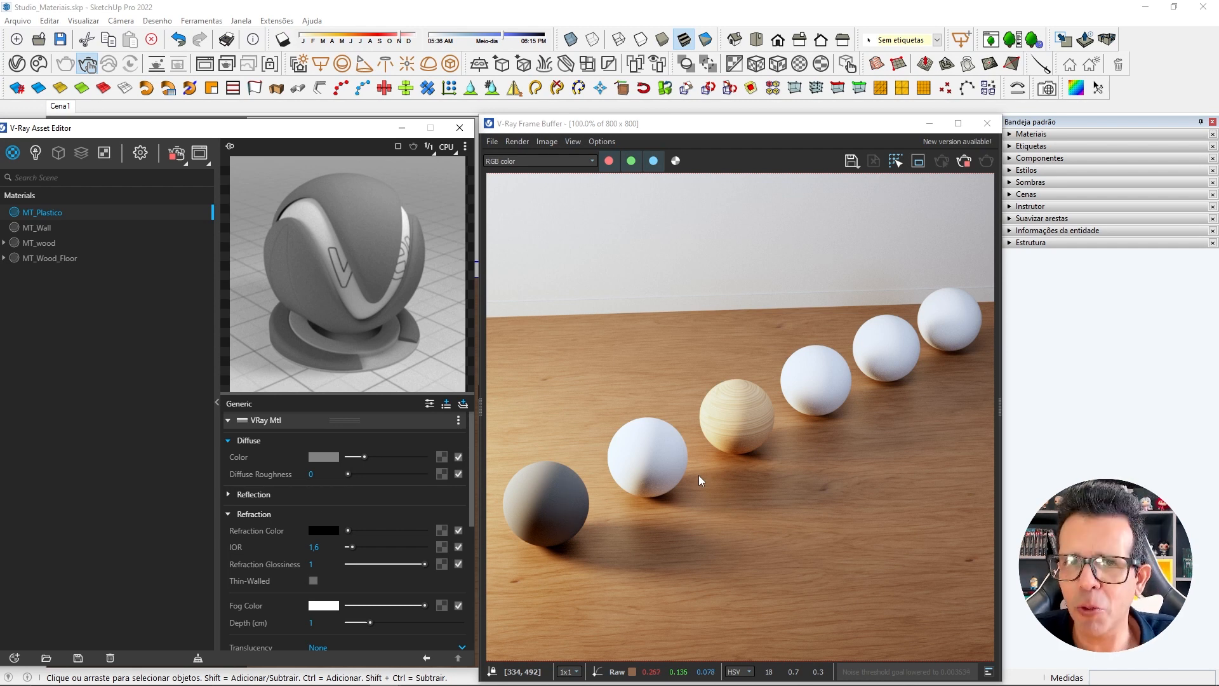
Set MT_Plastico's refraction IOR to 1.5 and collapse the Refraction settings.
click(315, 547)
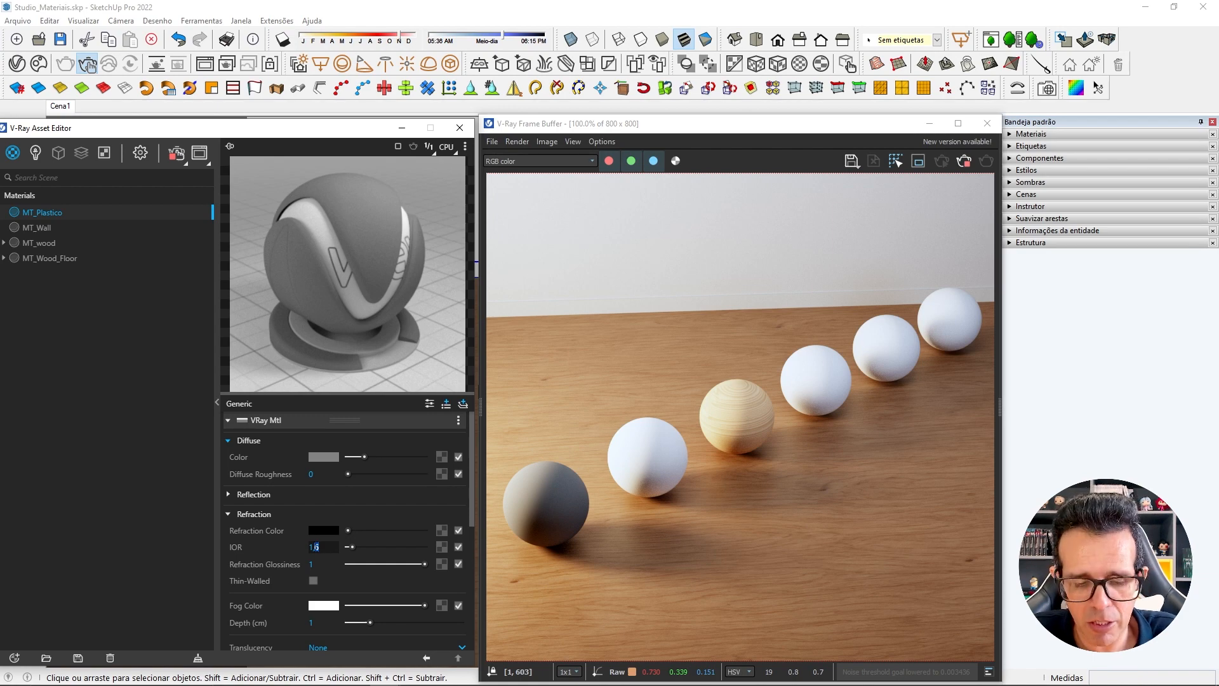
key(Return)
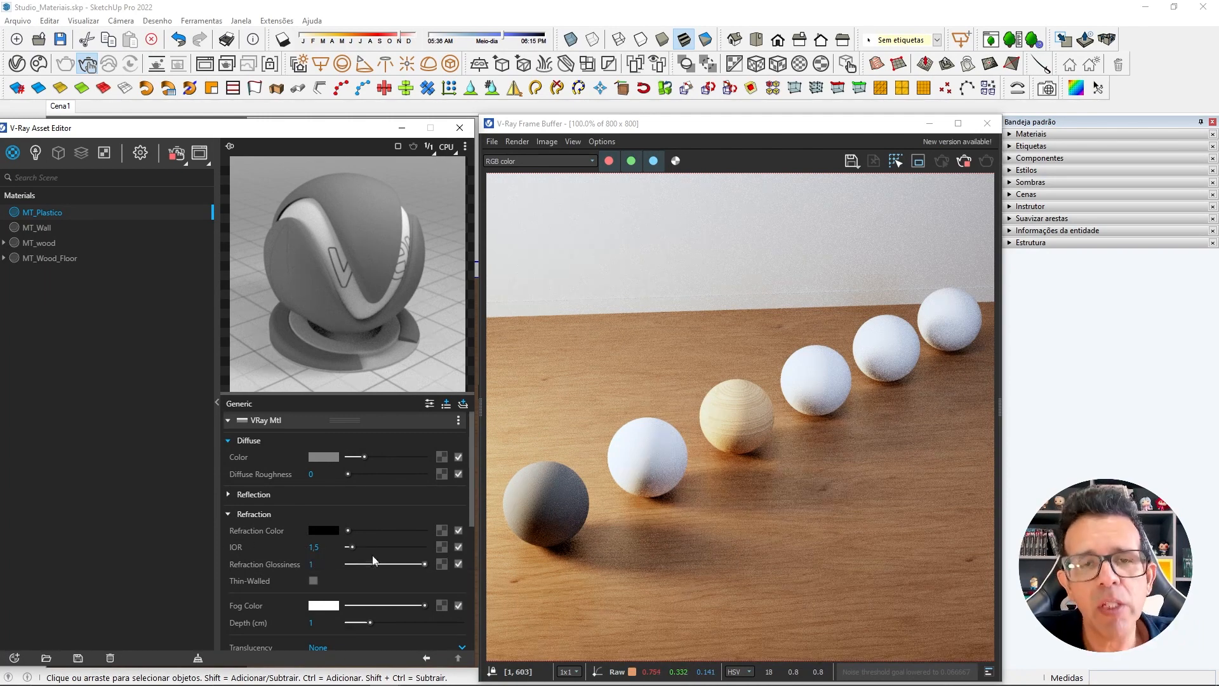
click(272, 514)
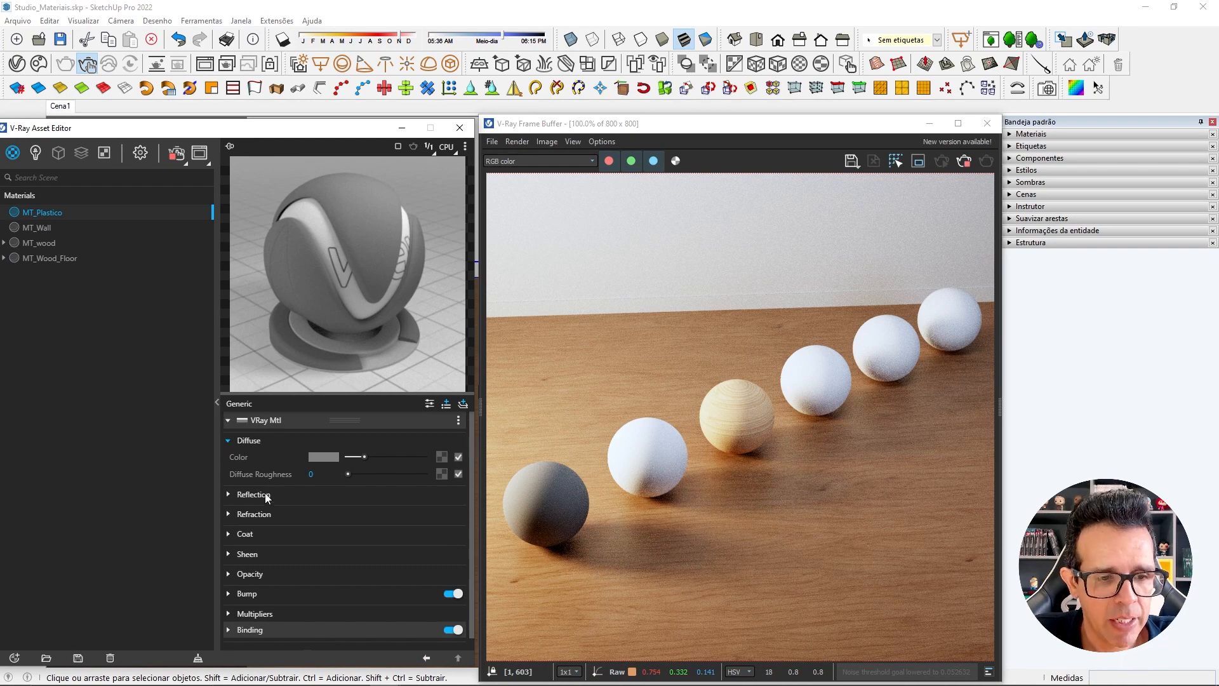
Set MT_Plastico's Reflection Color to pure white (RGB 255, 255, 255).
click(275, 494)
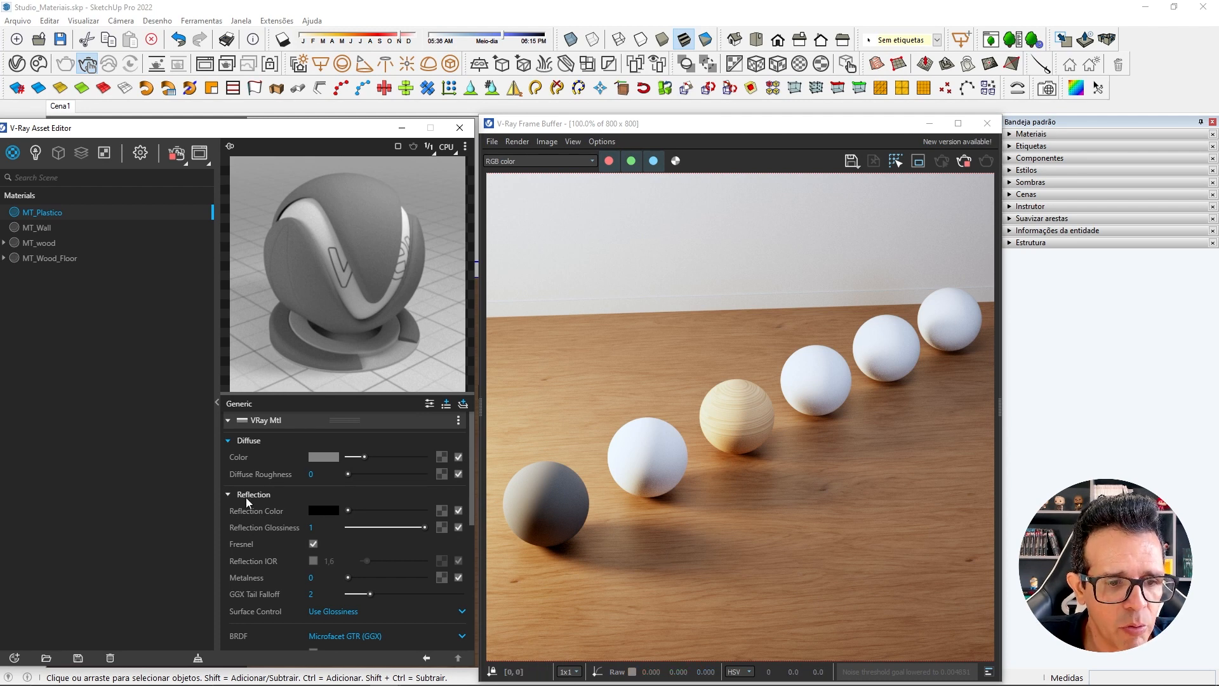
click(335, 510)
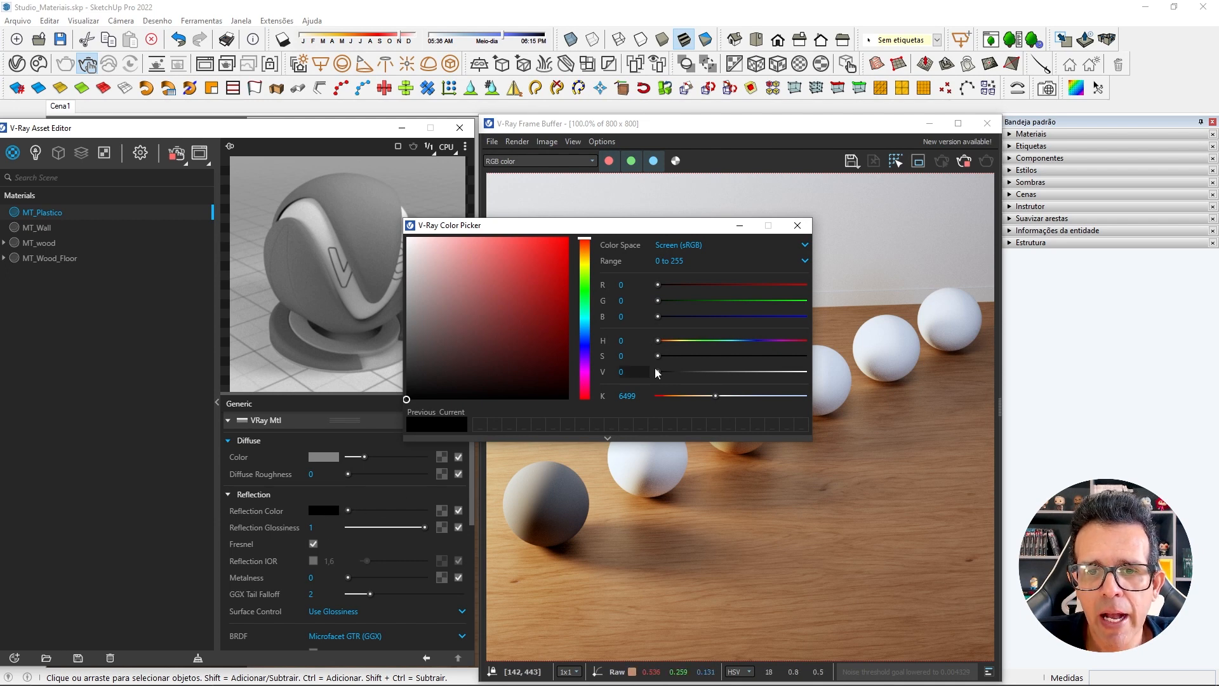
click(669, 262)
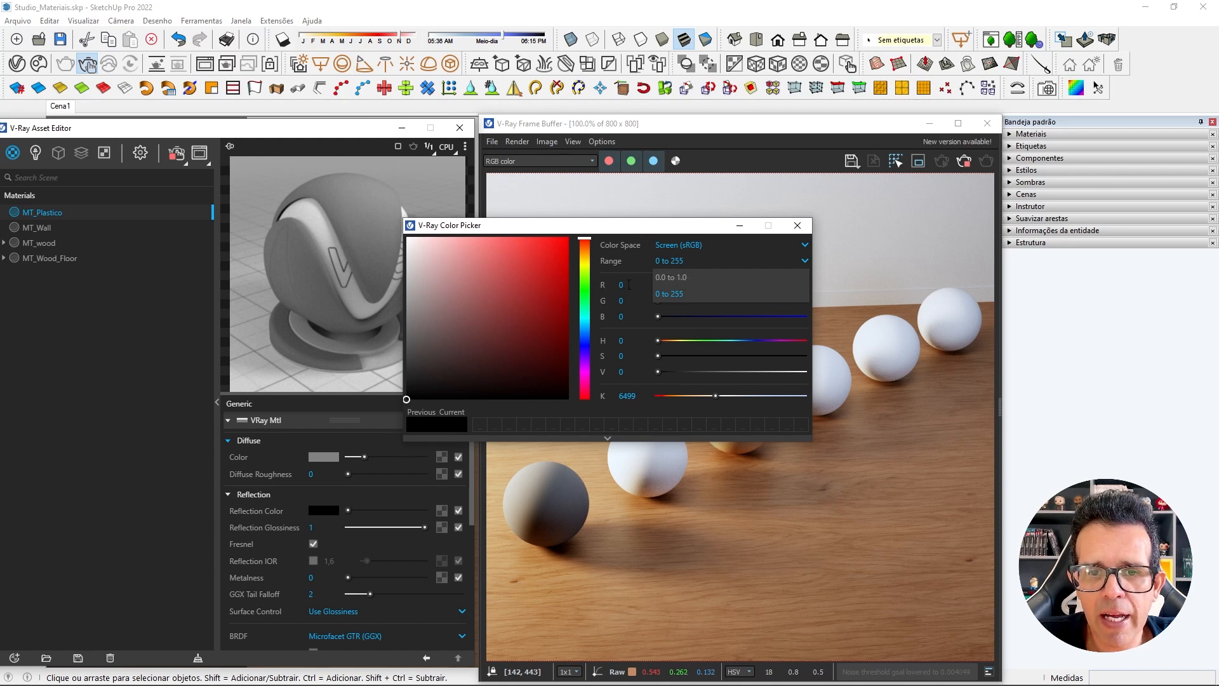
drag(404, 400, 398, 228)
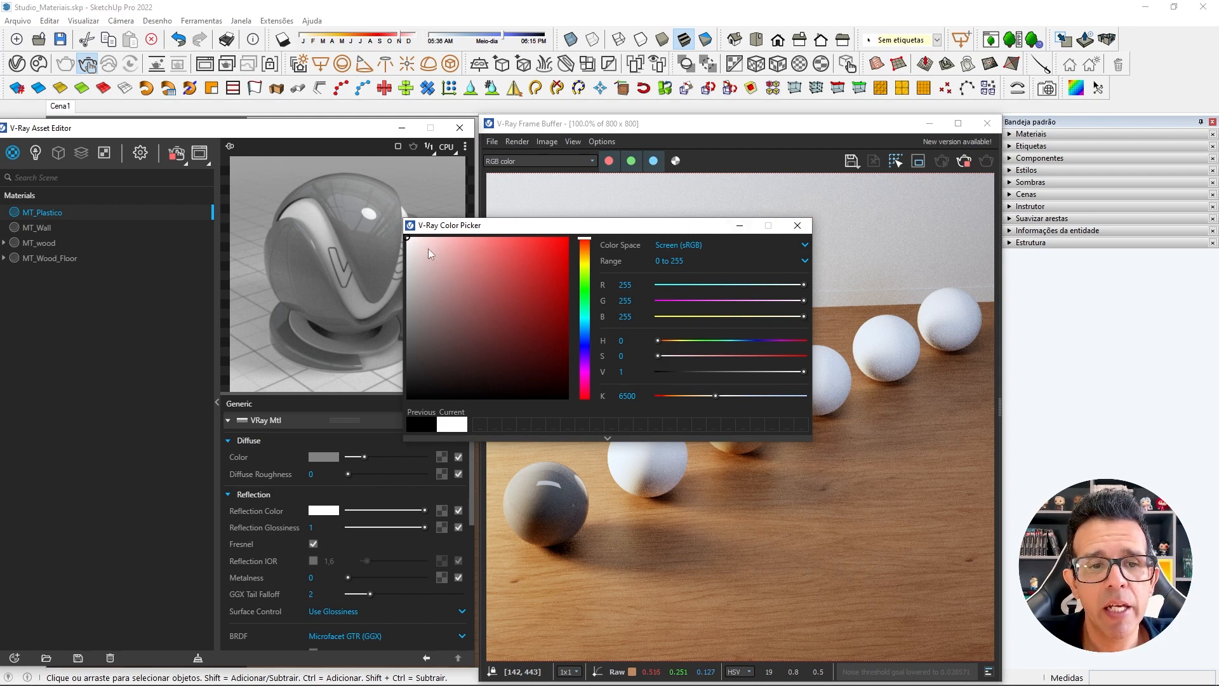
Try black as MT_Plastico's Reflection Color, restore it to pure white (RGB 255, 255, 255), and close the color picker.
click(408, 242)
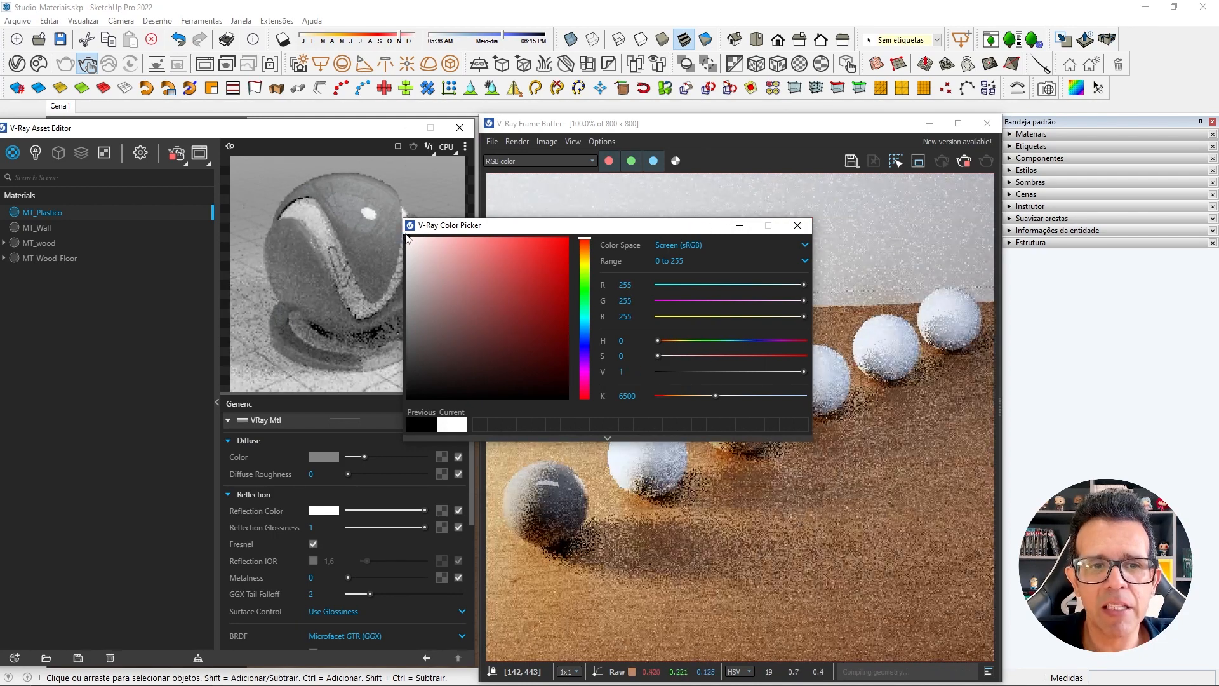
drag(408, 242, 376, 414)
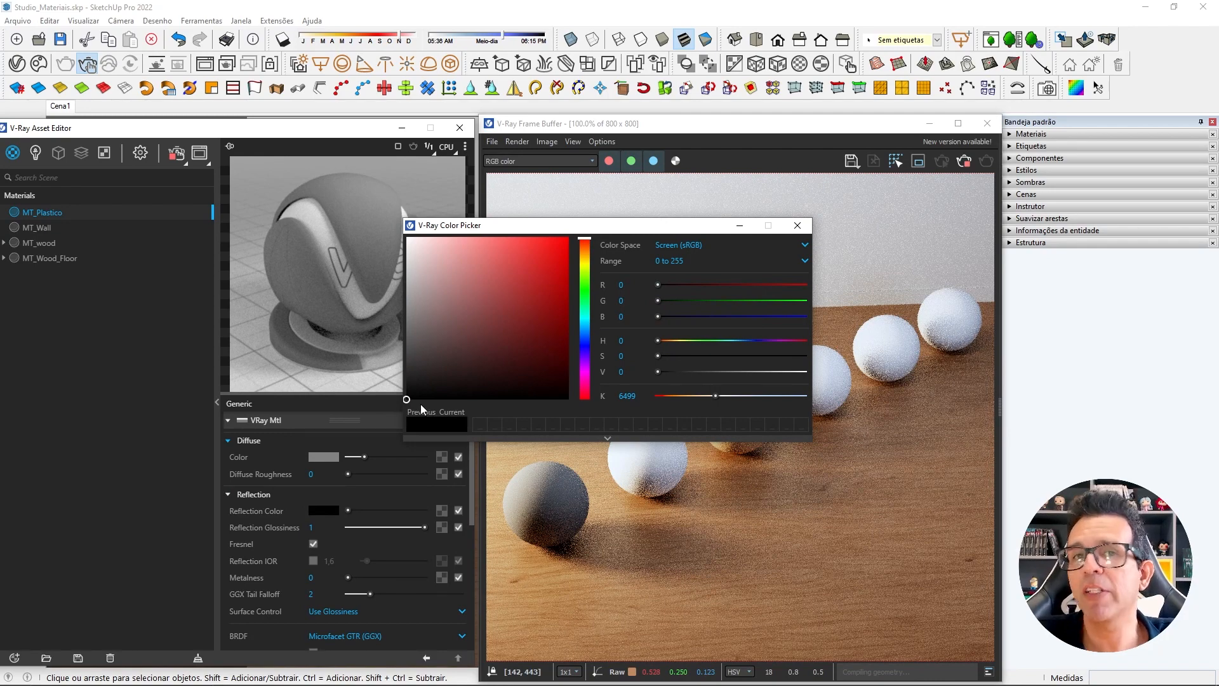
drag(410, 403, 403, 229)
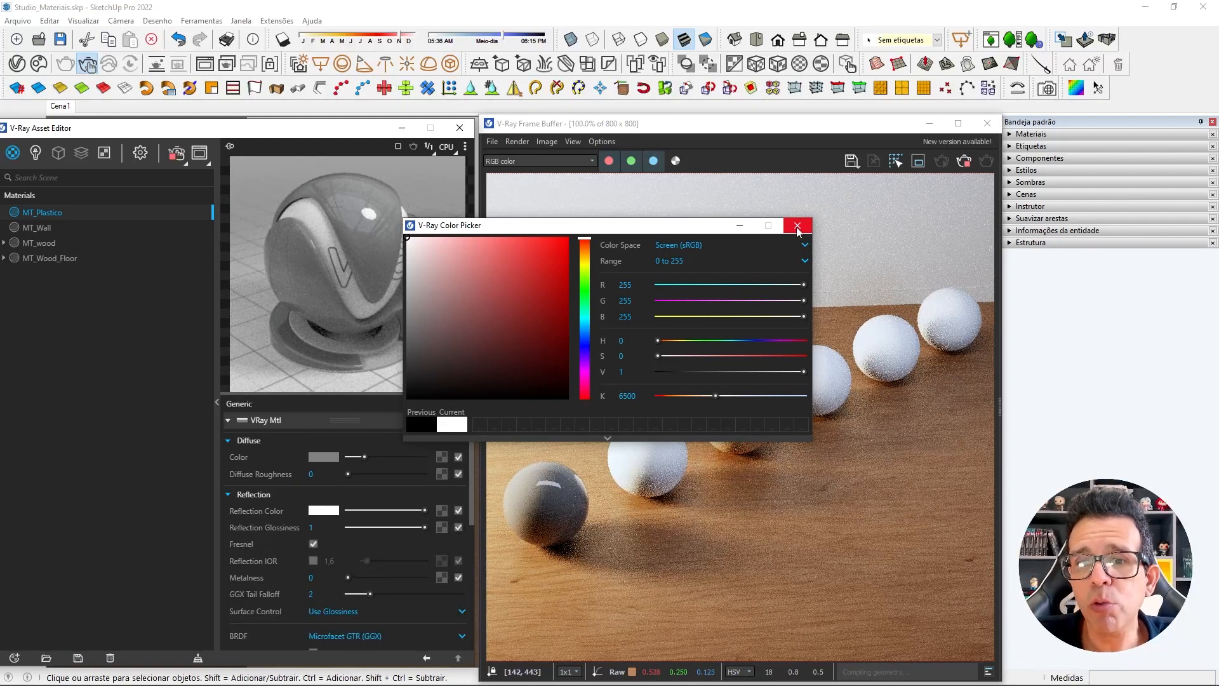
click(798, 227)
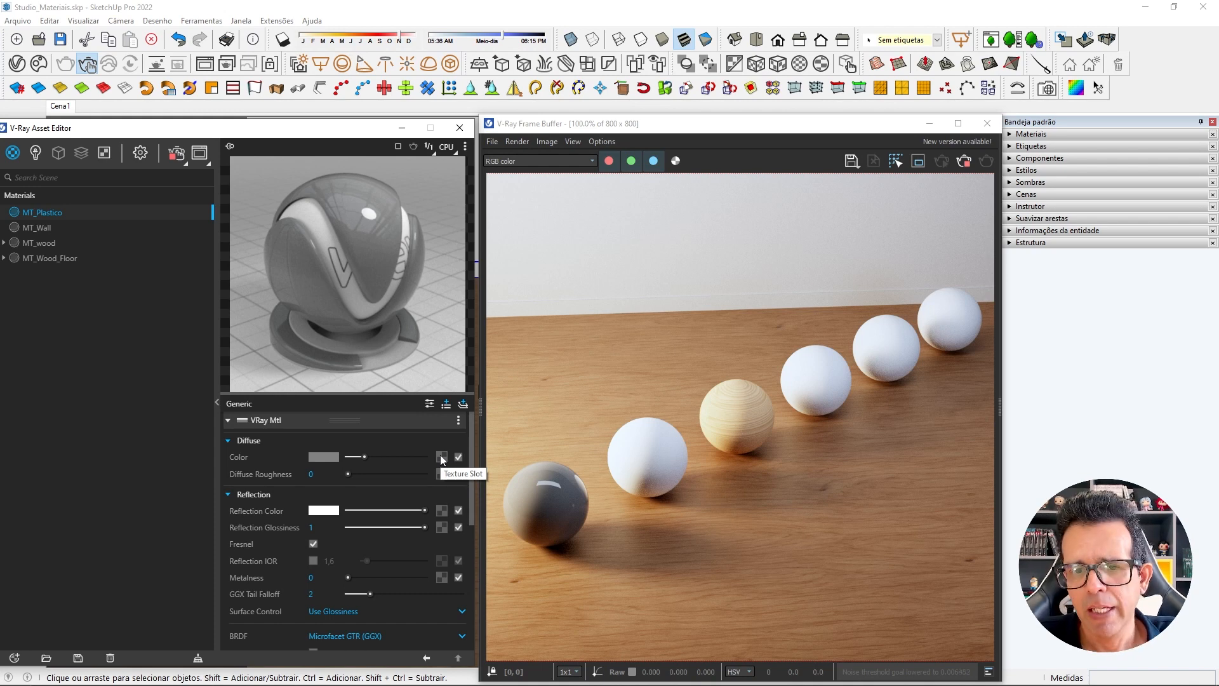
Examine the wood floor and its reflections up close in the rendered image.
scroll(805, 546, up, 1)
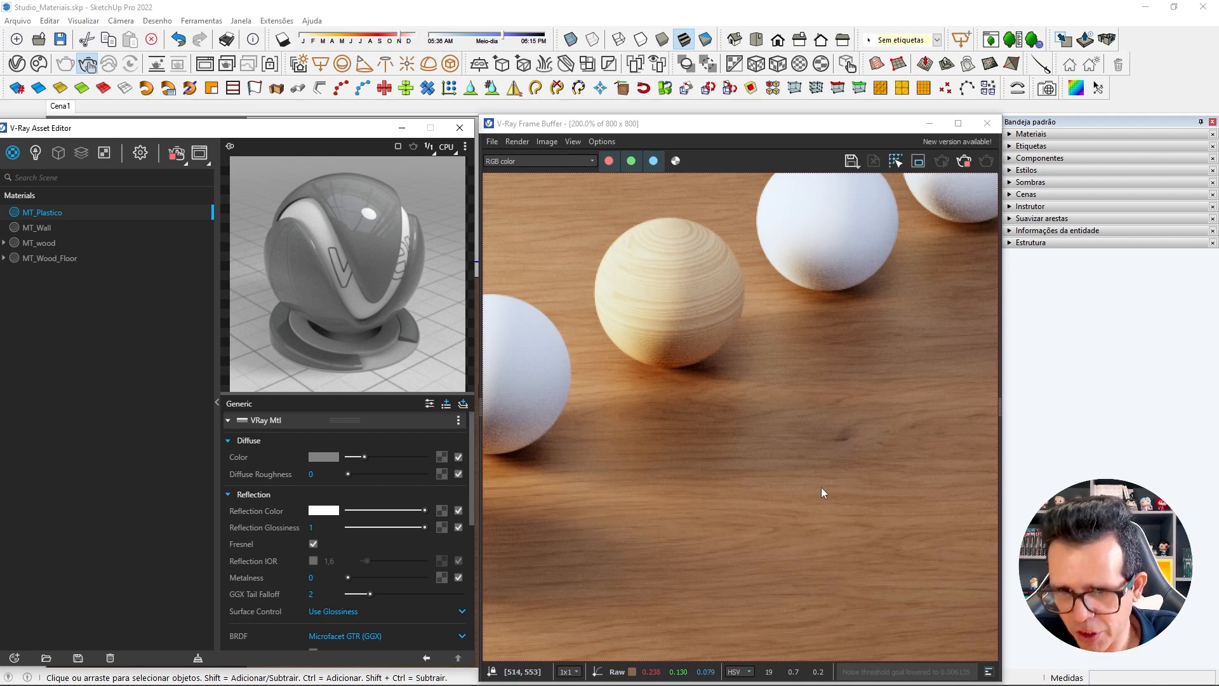
scroll(821, 487, up, 1)
middle_drag(822, 487, 802, 346)
scroll(802, 346, down, 1)
middle_drag(805, 436, 783, 402)
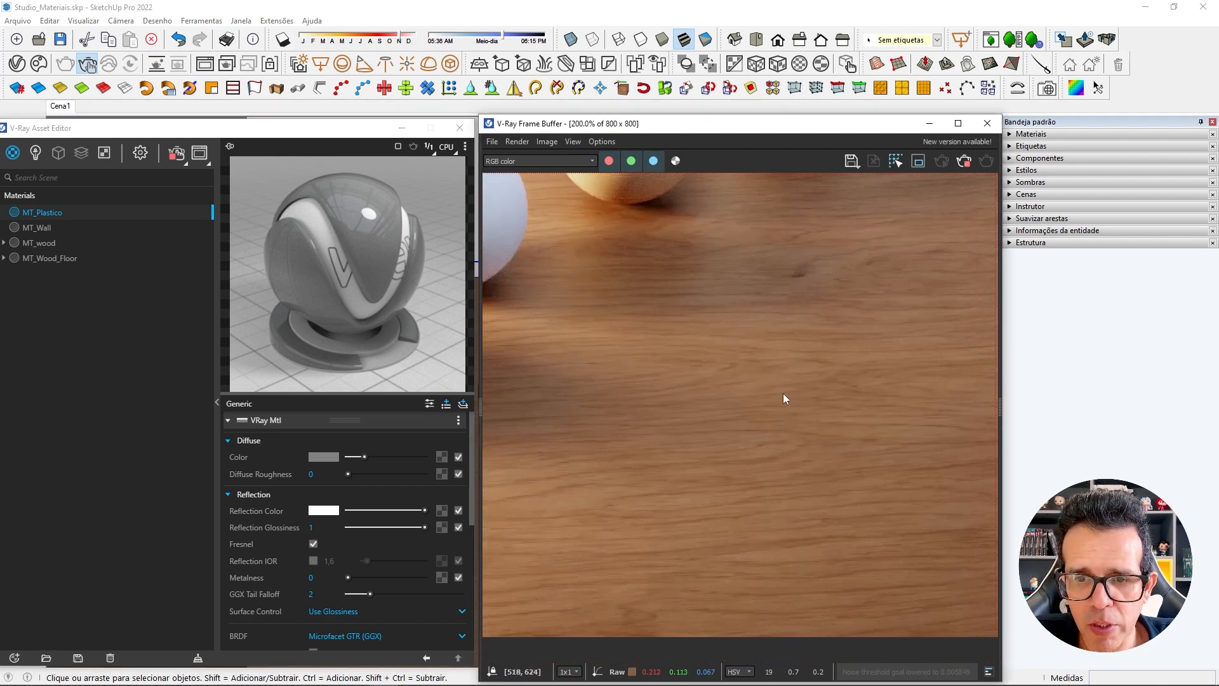
middle_drag(879, 291, 860, 388)
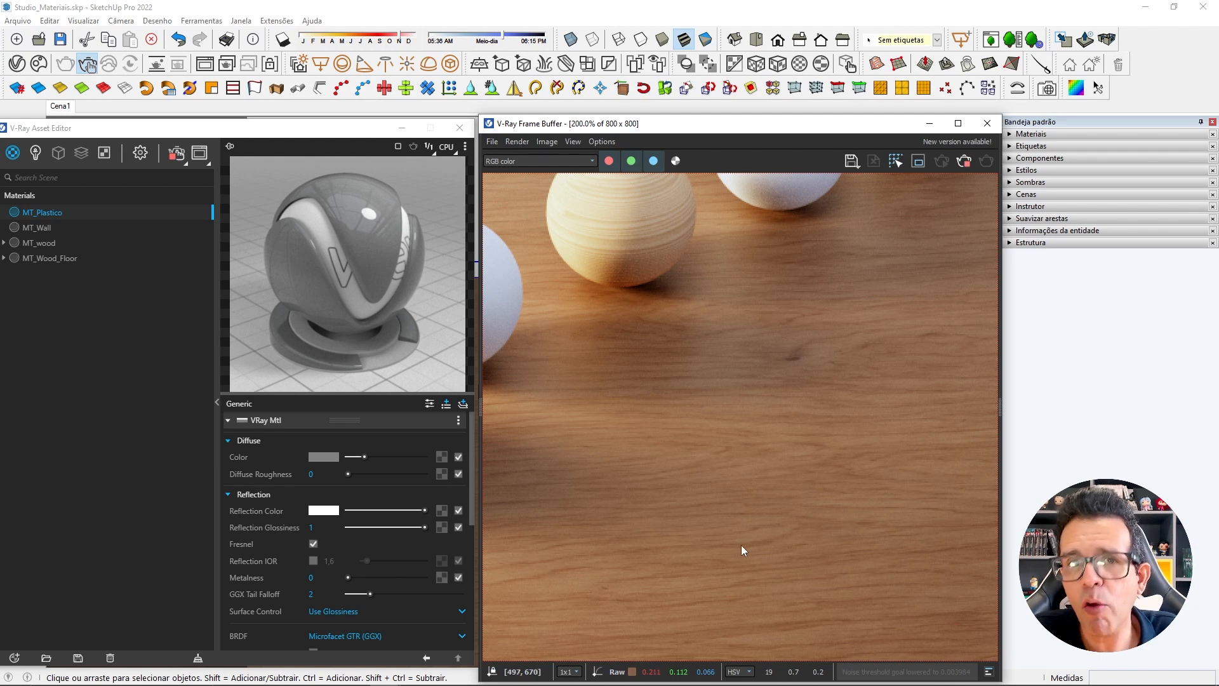
scroll(725, 503, down, 1)
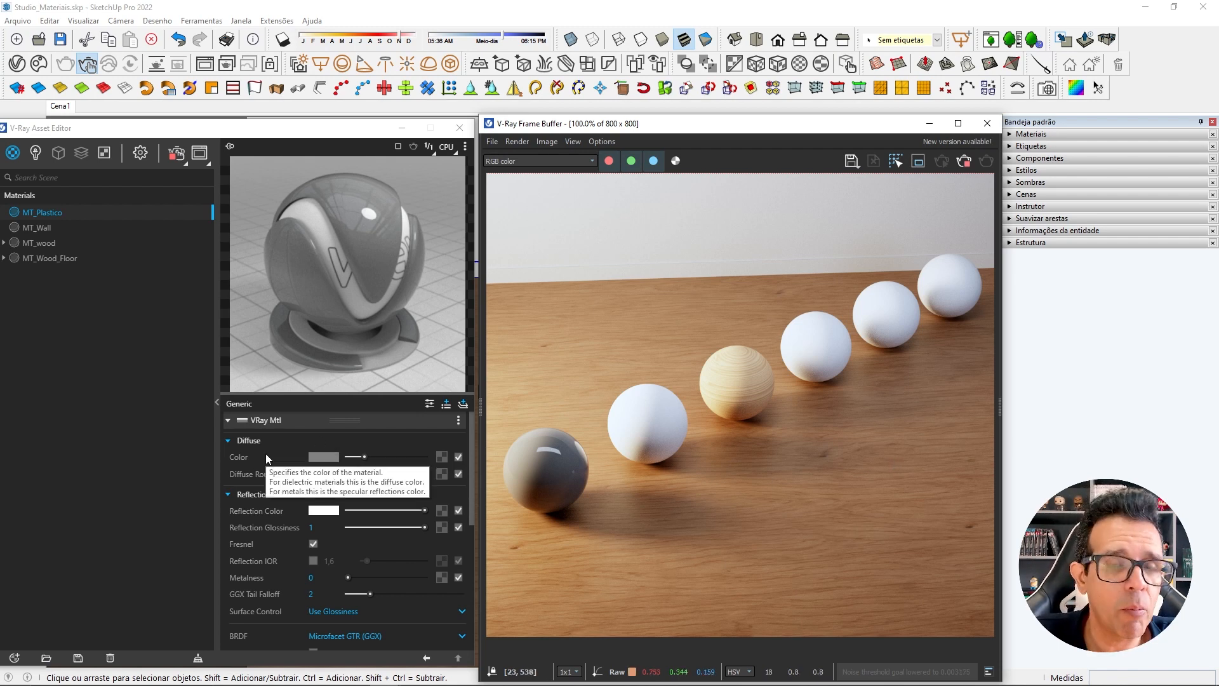
Try pure red (RGB 255, 0, 0) as MT_Plastico's diffuse color, keeping the first sphere in view beside the color picker.
click(325, 456)
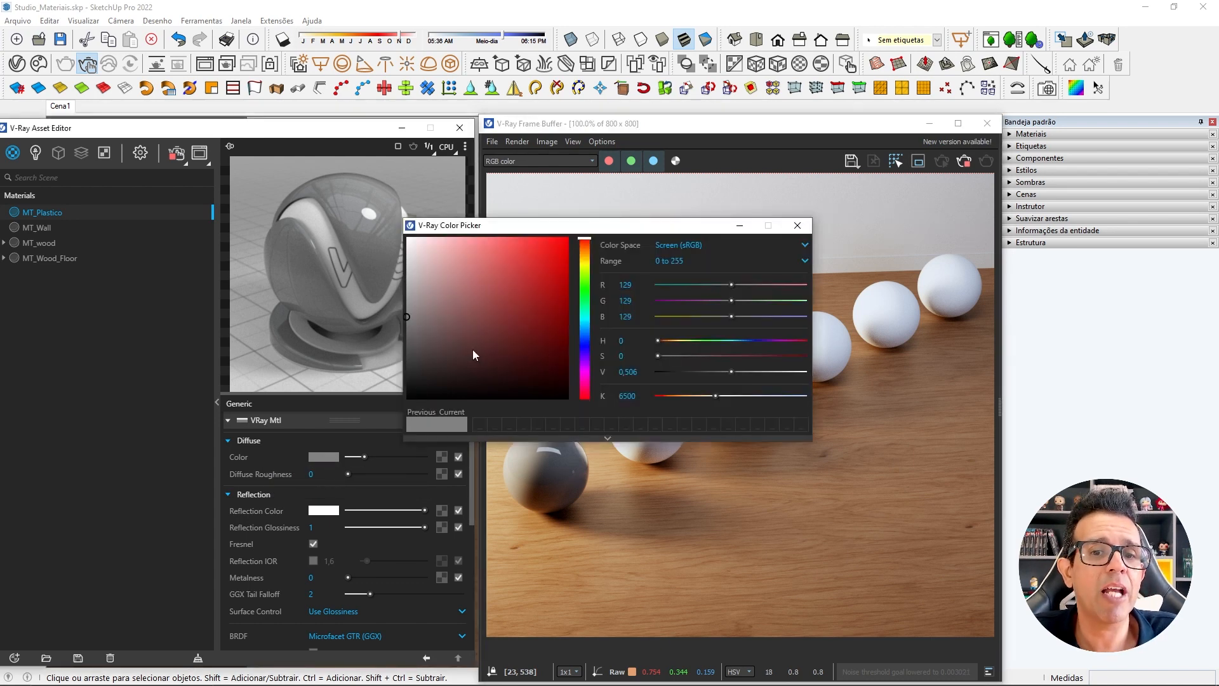
drag(525, 226, 379, 191)
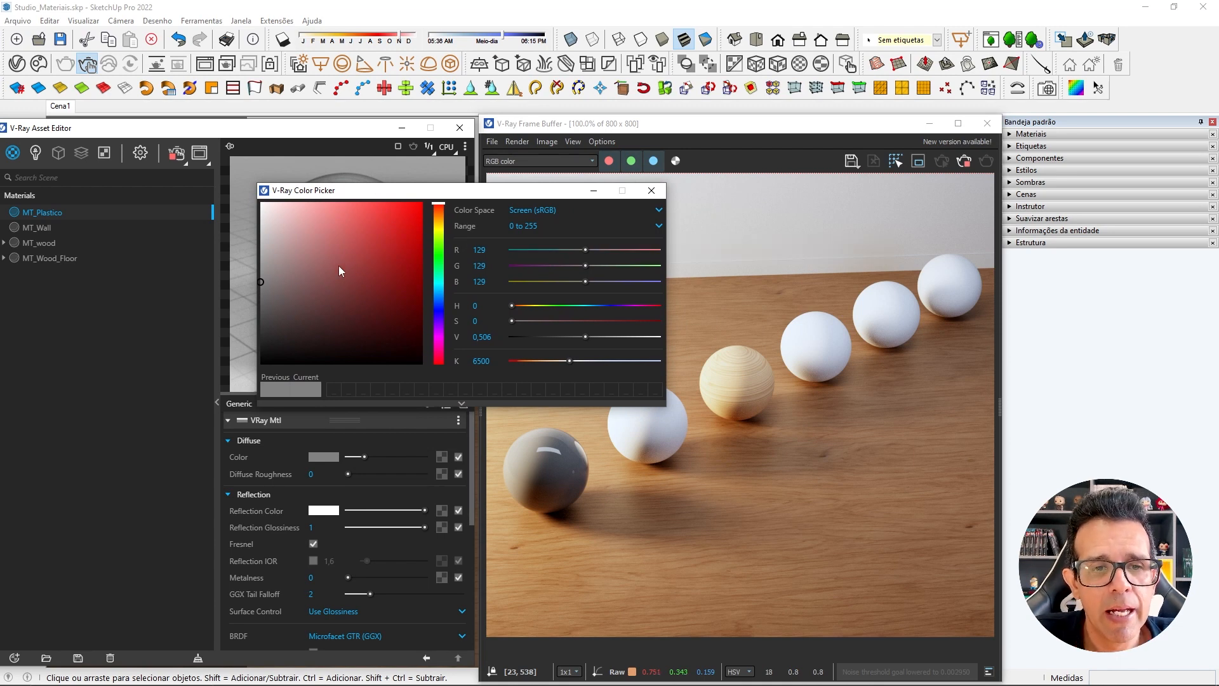
click(262, 280)
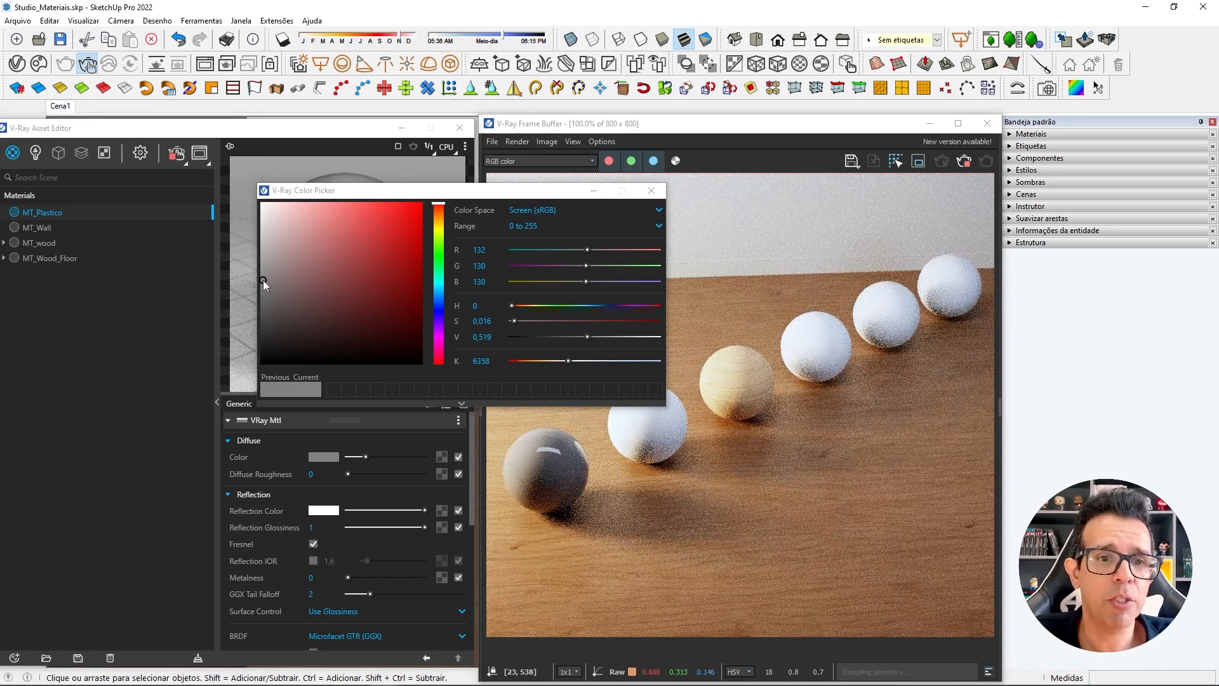
mouse_move(266, 280)
mouse_down()
mouse_move(345, 256)
mouse_move(423, 203)
mouse_up()
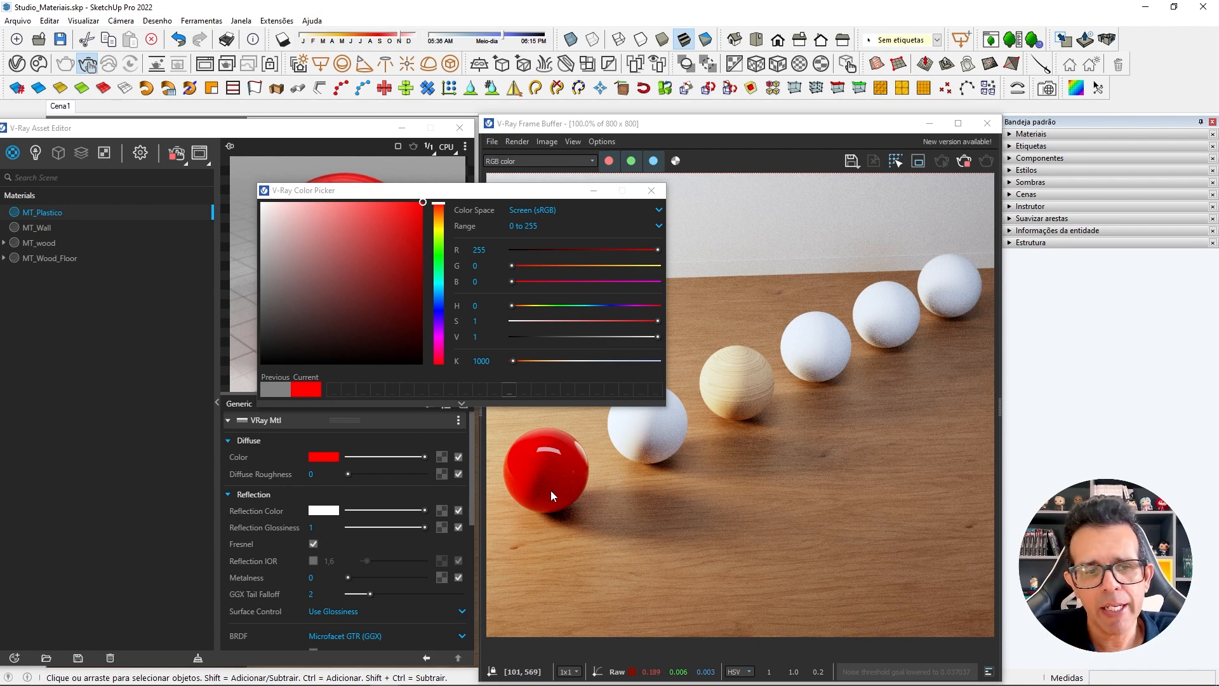
mouse_move(315, 459)
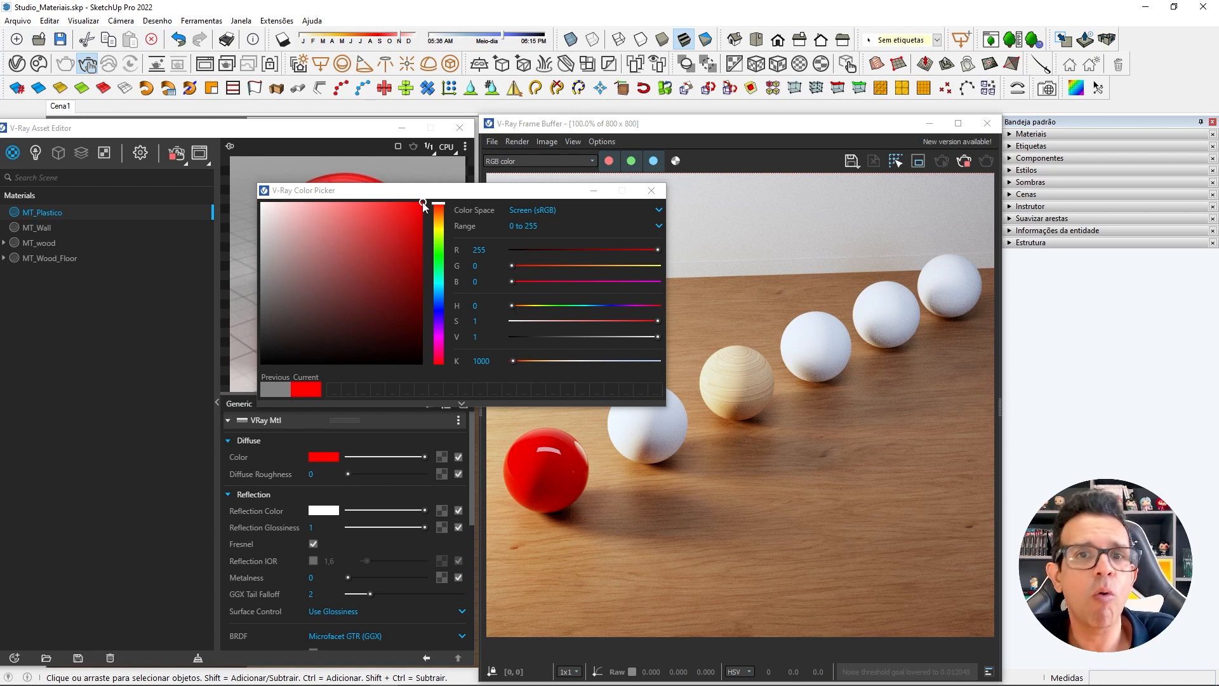
Set MT_Plastico's diffuse color to dark red (RGB 180, 0, 0) and close the color picker.
drag(424, 206, 427, 402)
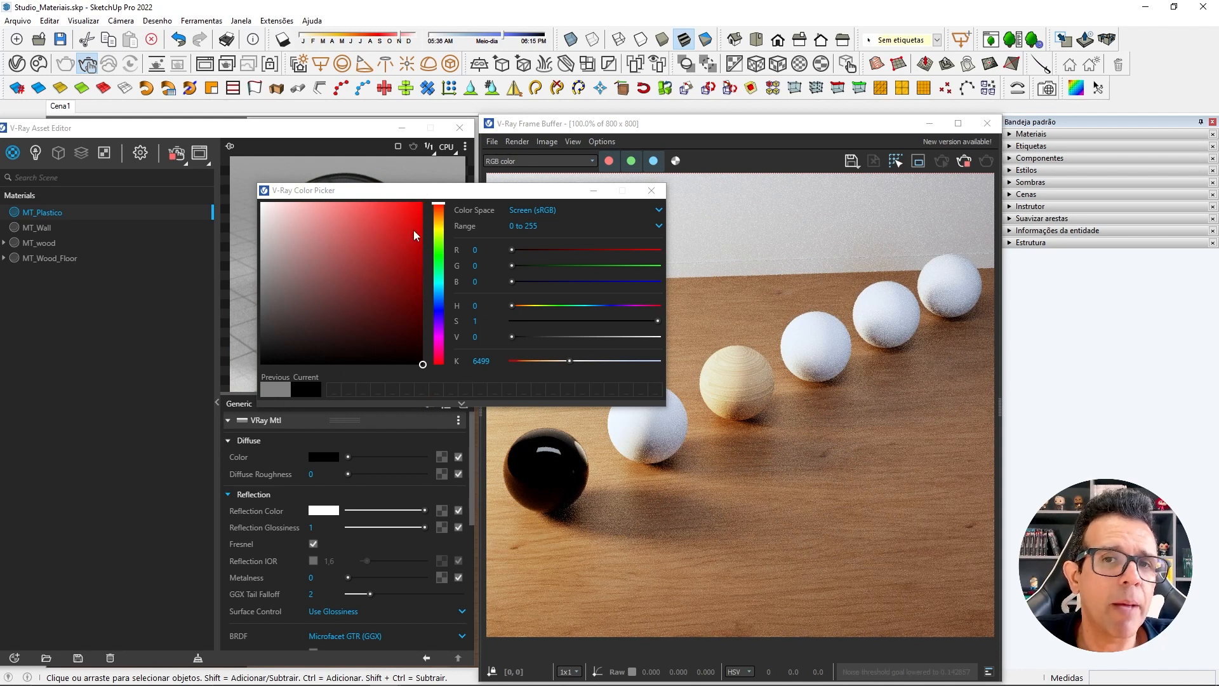
click(489, 281)
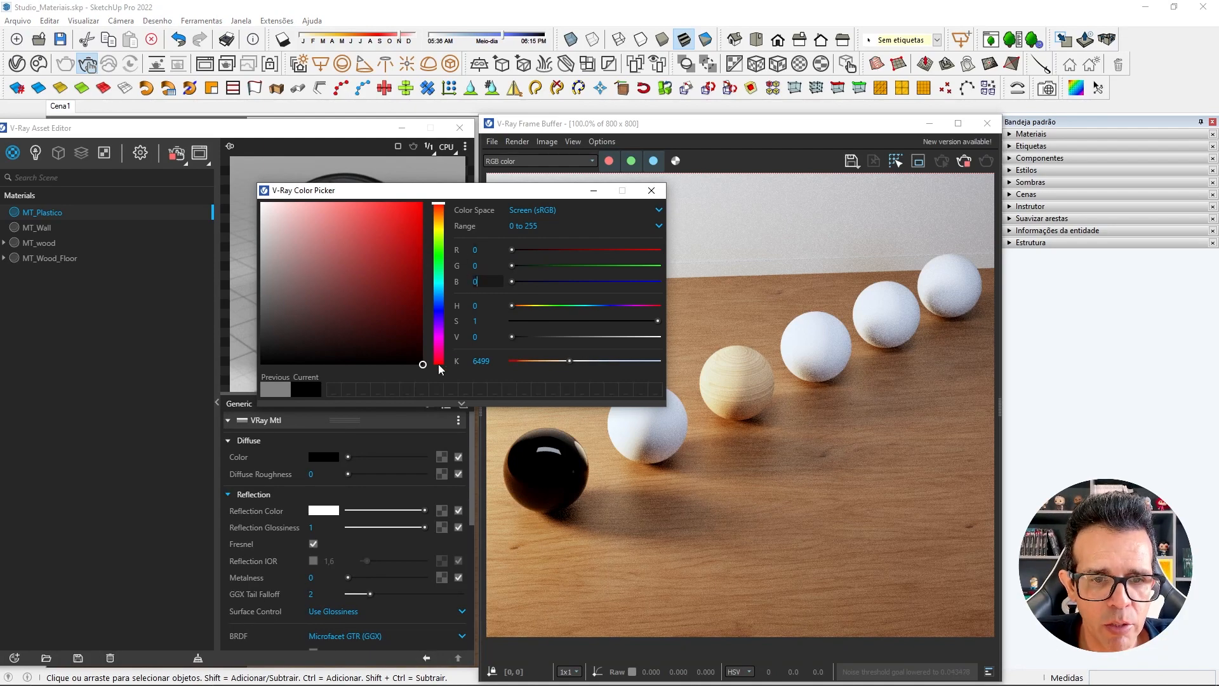
double_click(476, 249)
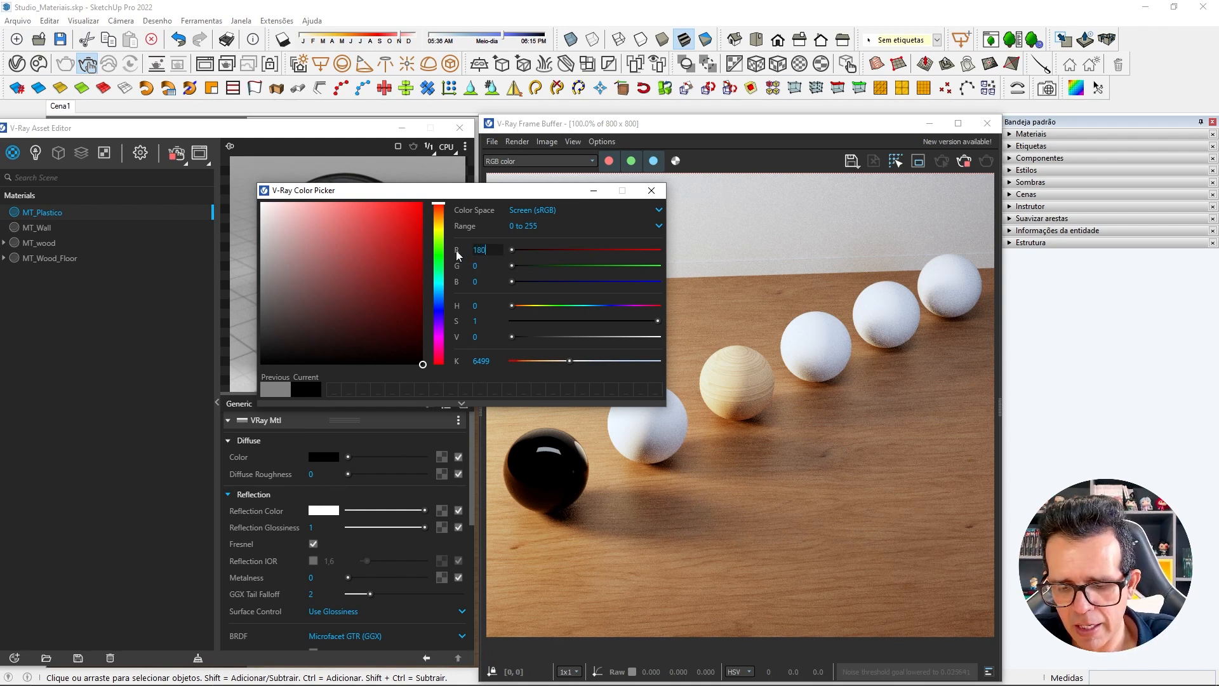
key(Return)
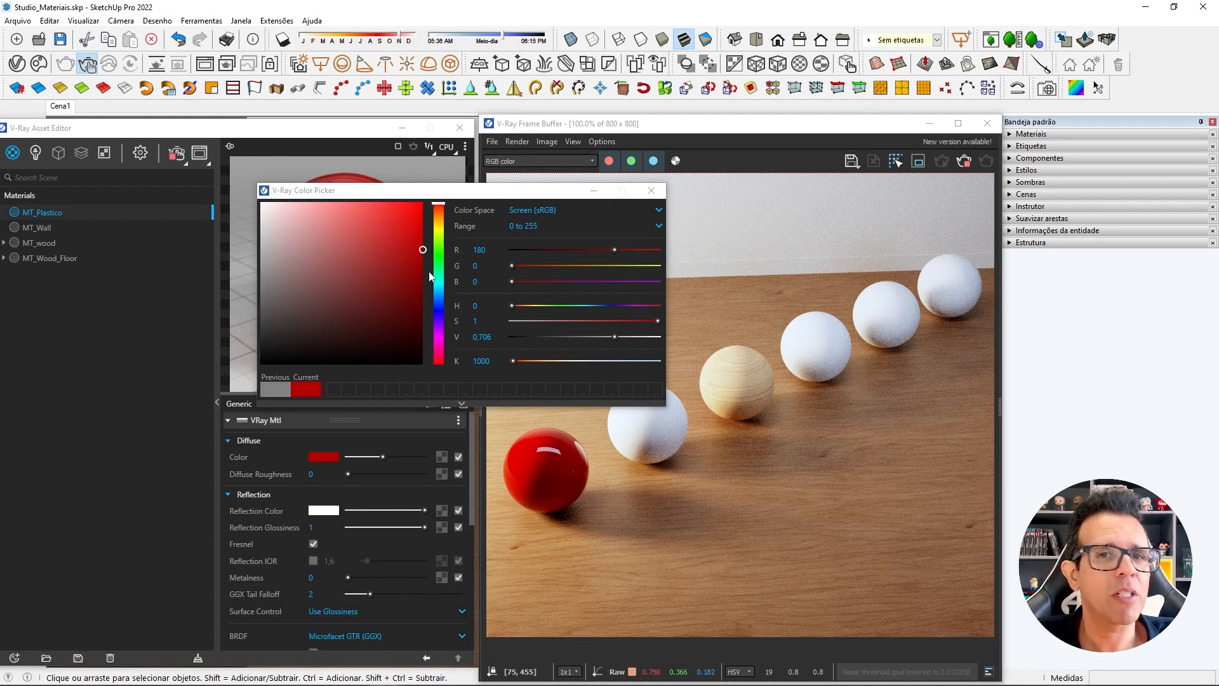
click(653, 191)
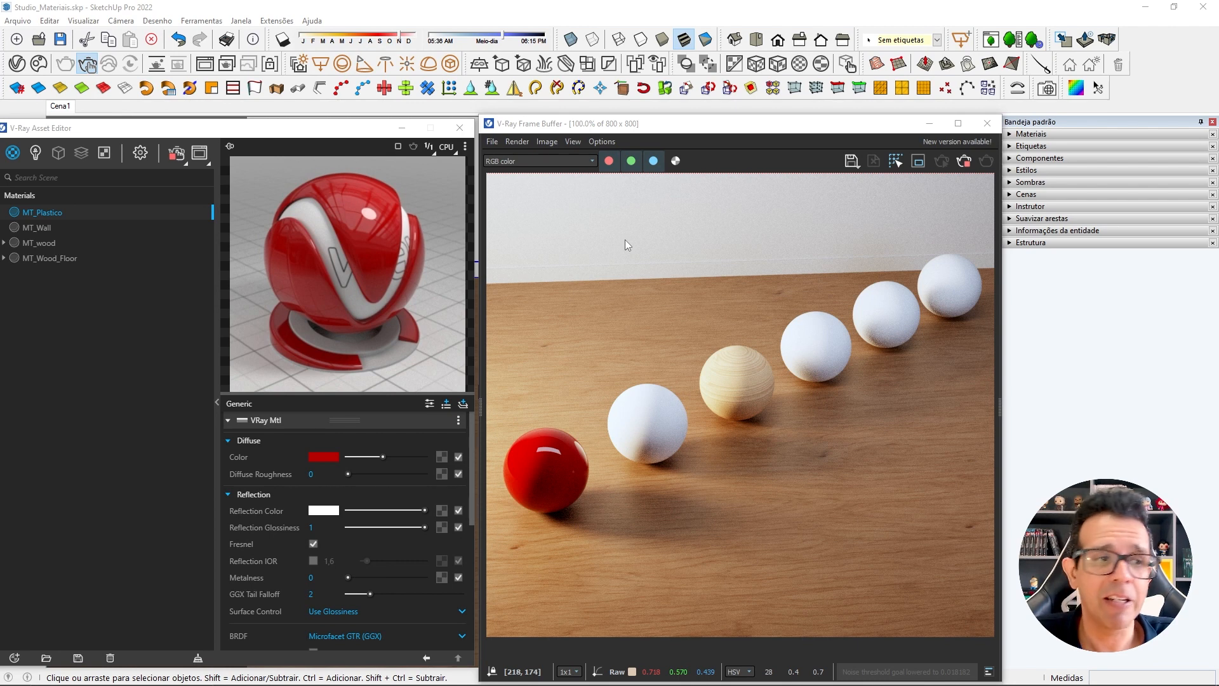
Create a new Generic V-Ray material and name it MT_Metal.
drag(95, 134, 137, 133)
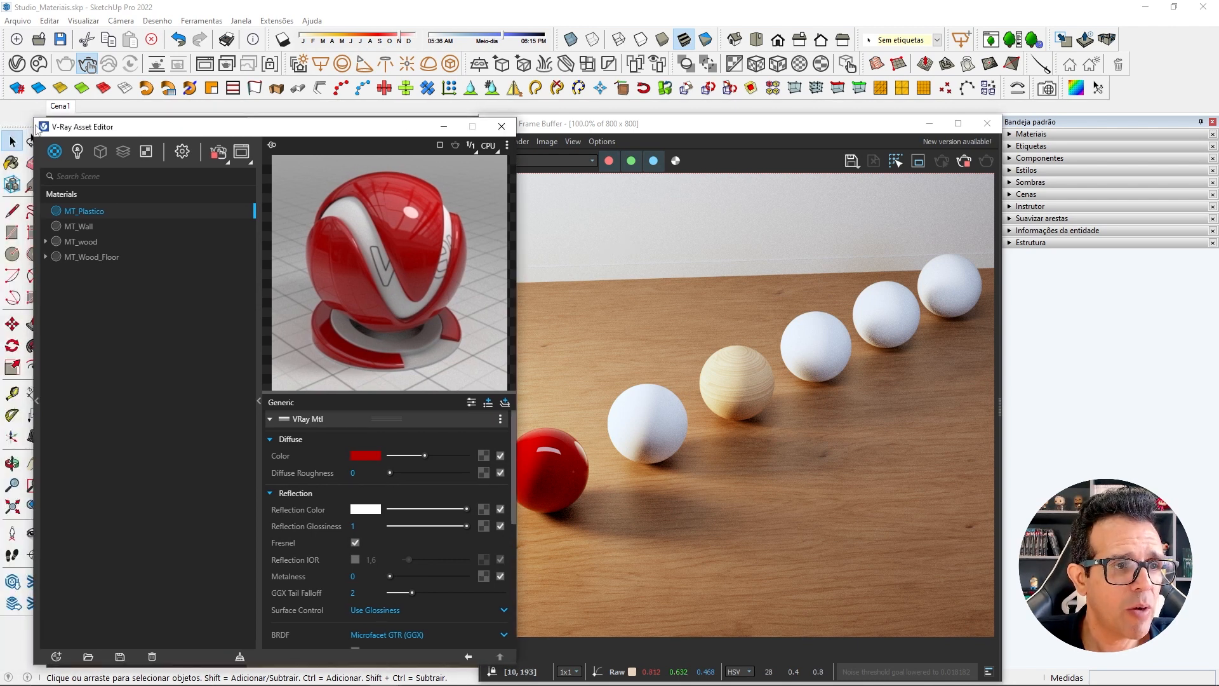
click(55, 152)
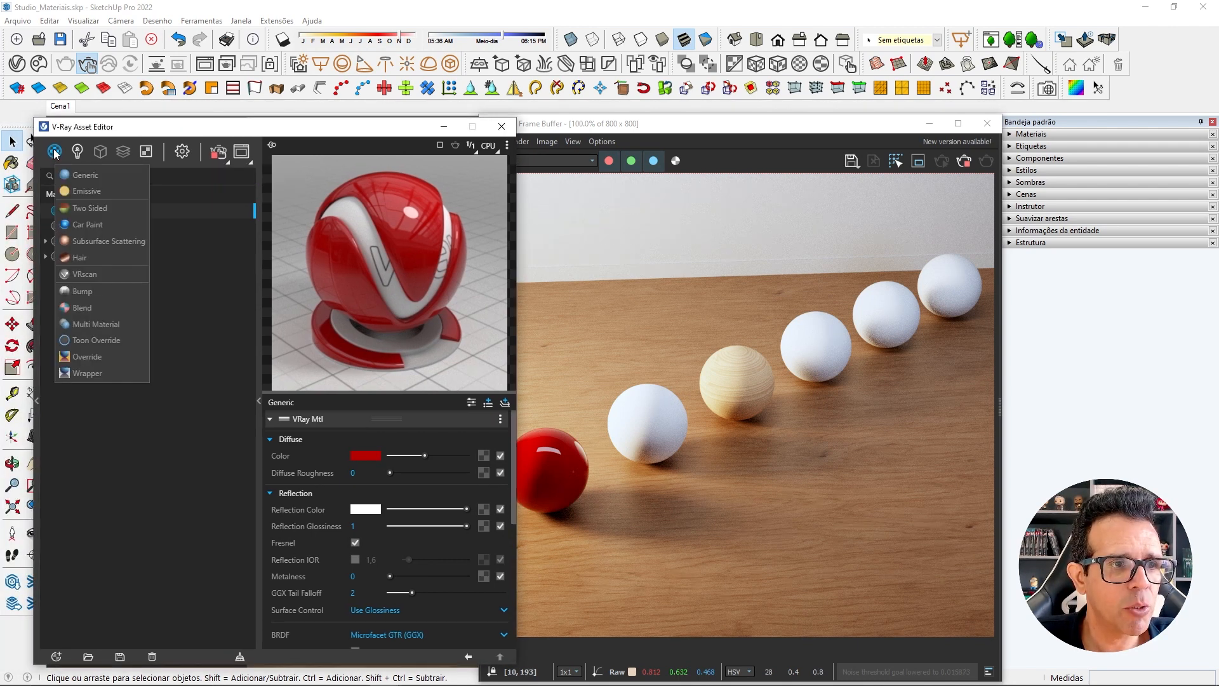
click(96, 176)
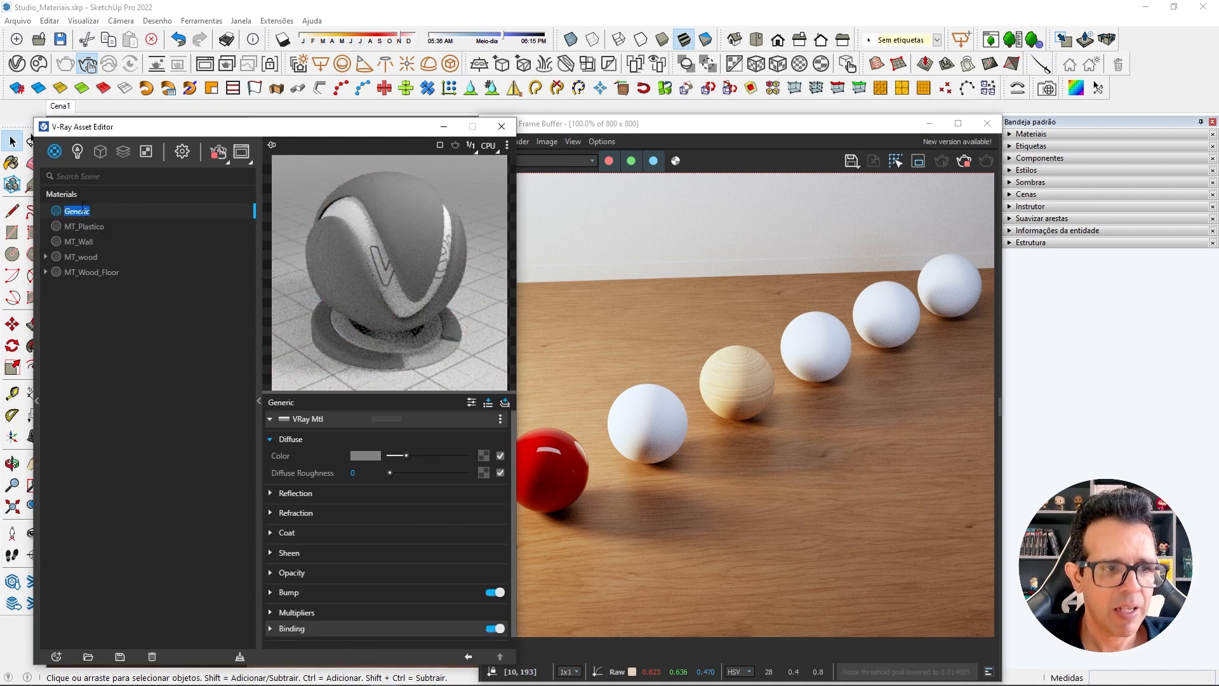
double_click(82, 207)
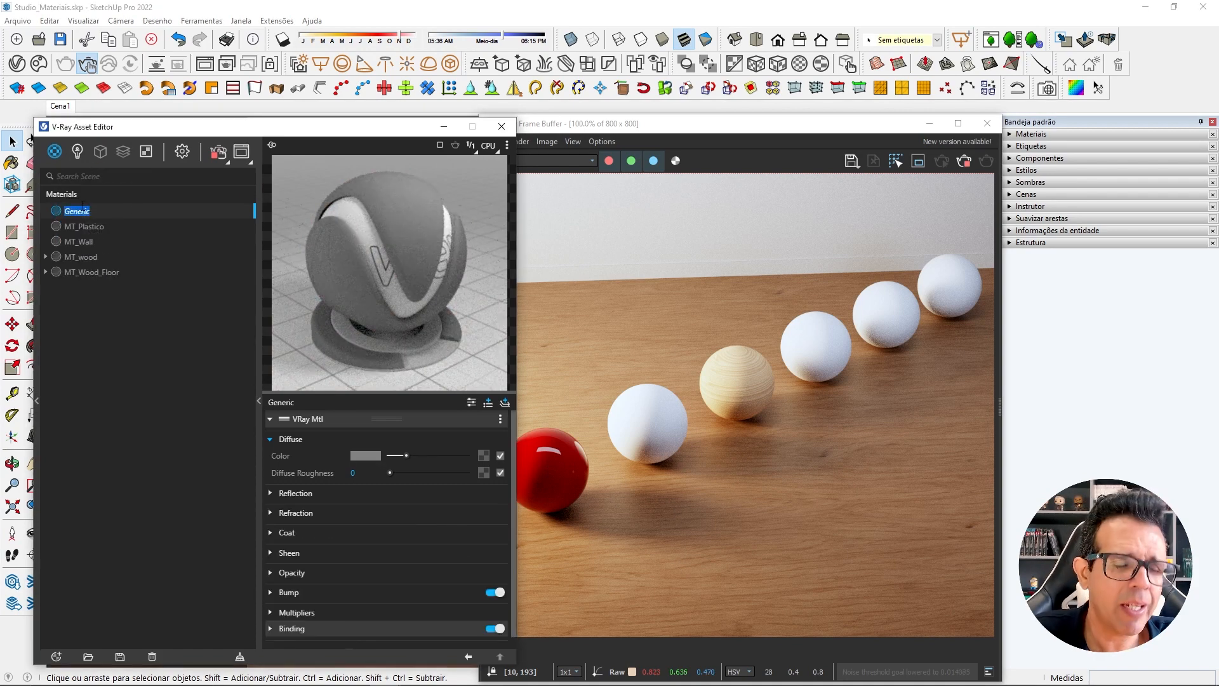
text(MT)
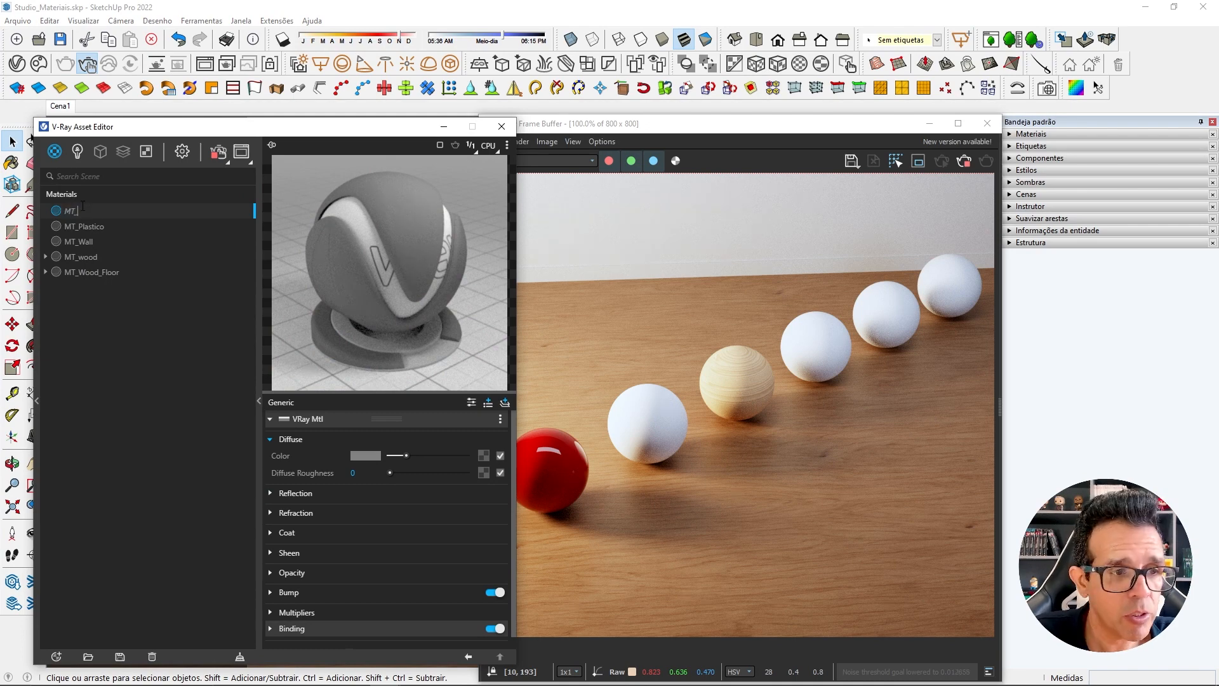
text(_Metal)
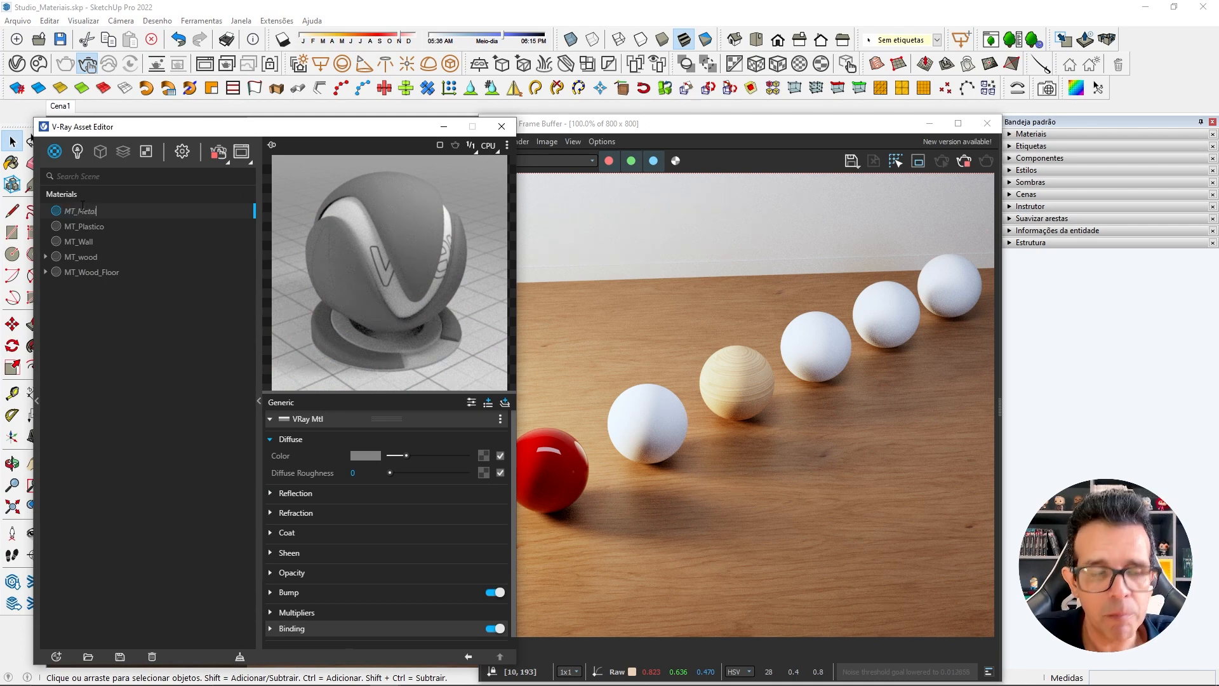
key(Return)
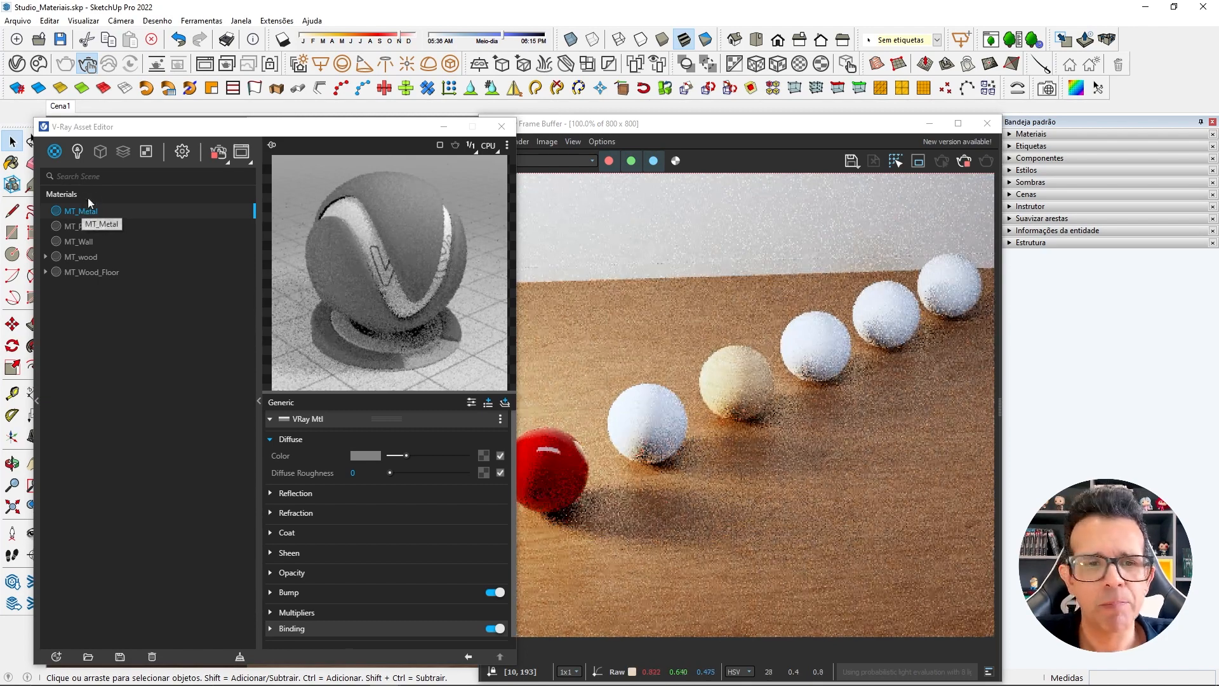
Place the Asset Editor beside the render and set MT_Metal's Reflection Color to pure white.
drag(264, 130, 247, 124)
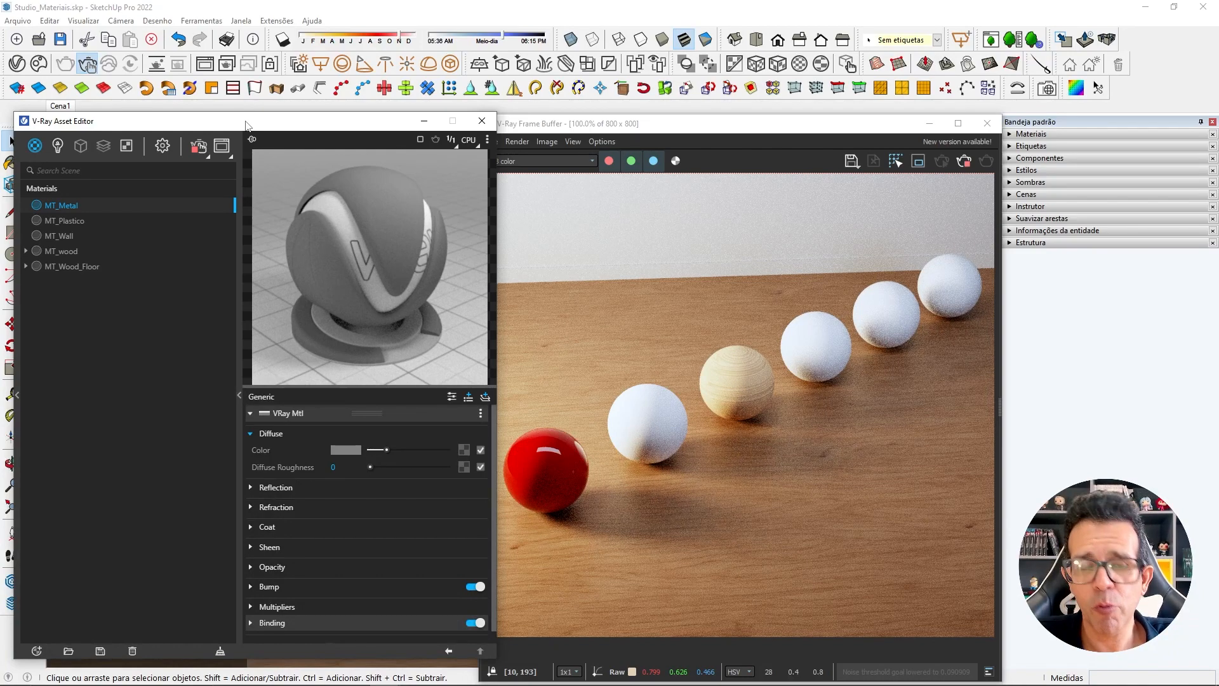
click(256, 507)
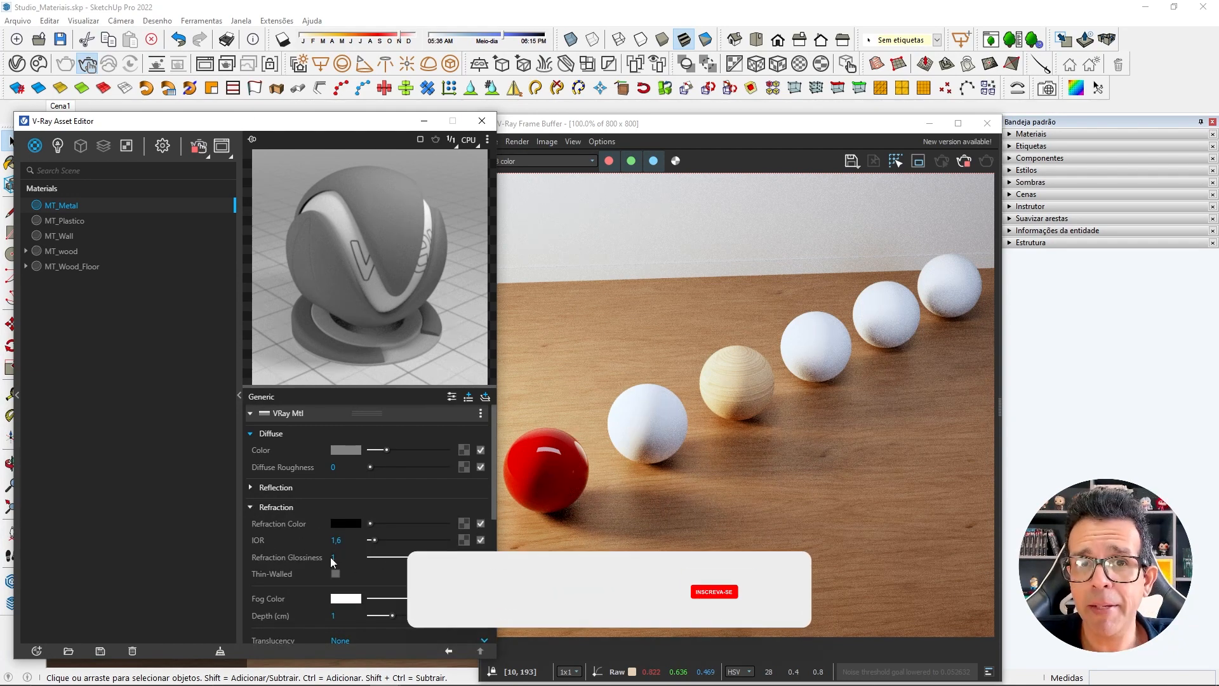
click(283, 512)
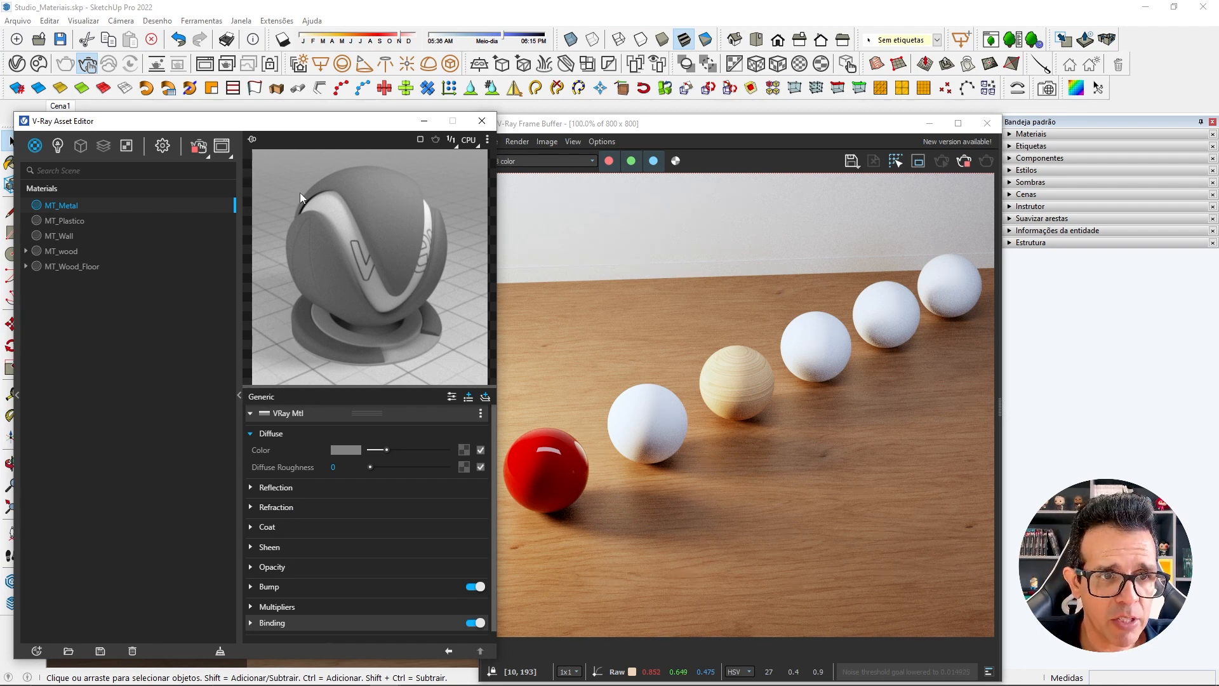
drag(290, 122, 275, 122)
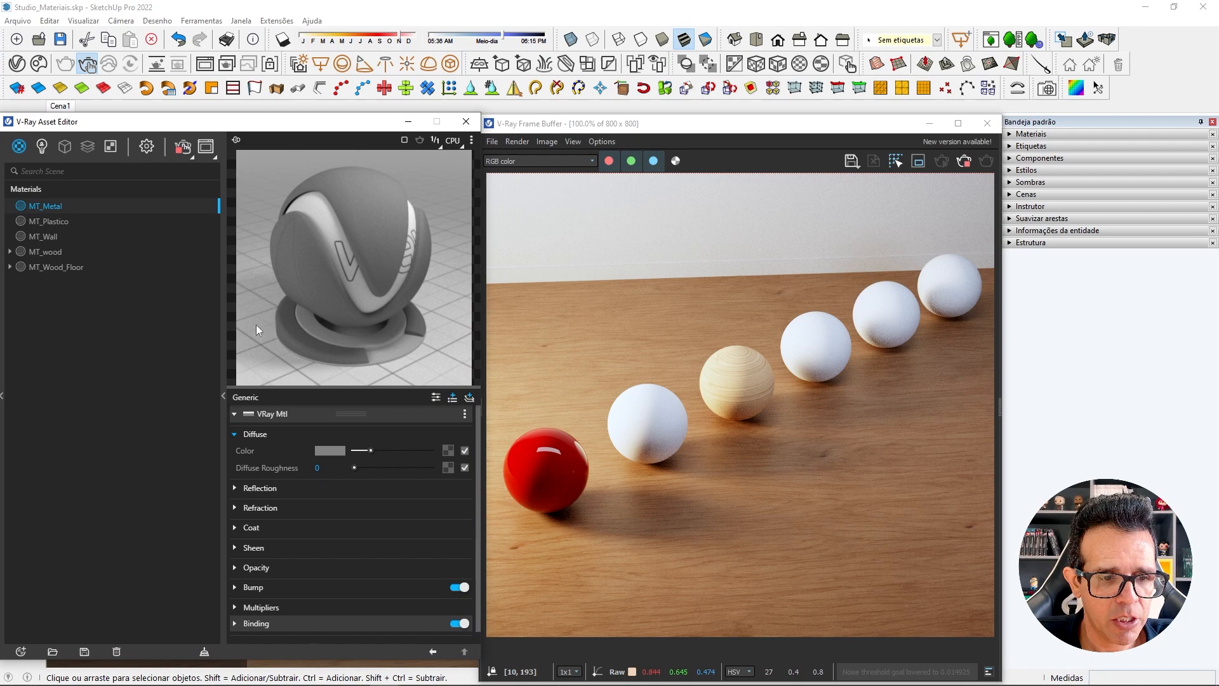
click(239, 491)
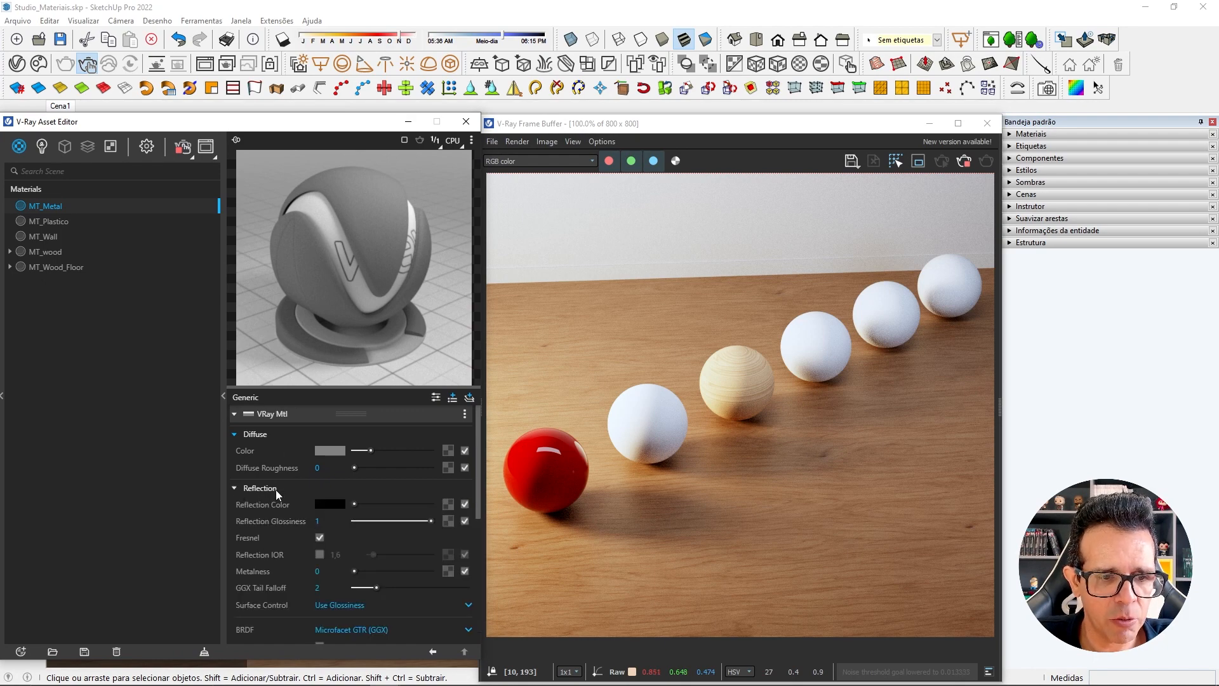
drag(357, 503, 440, 503)
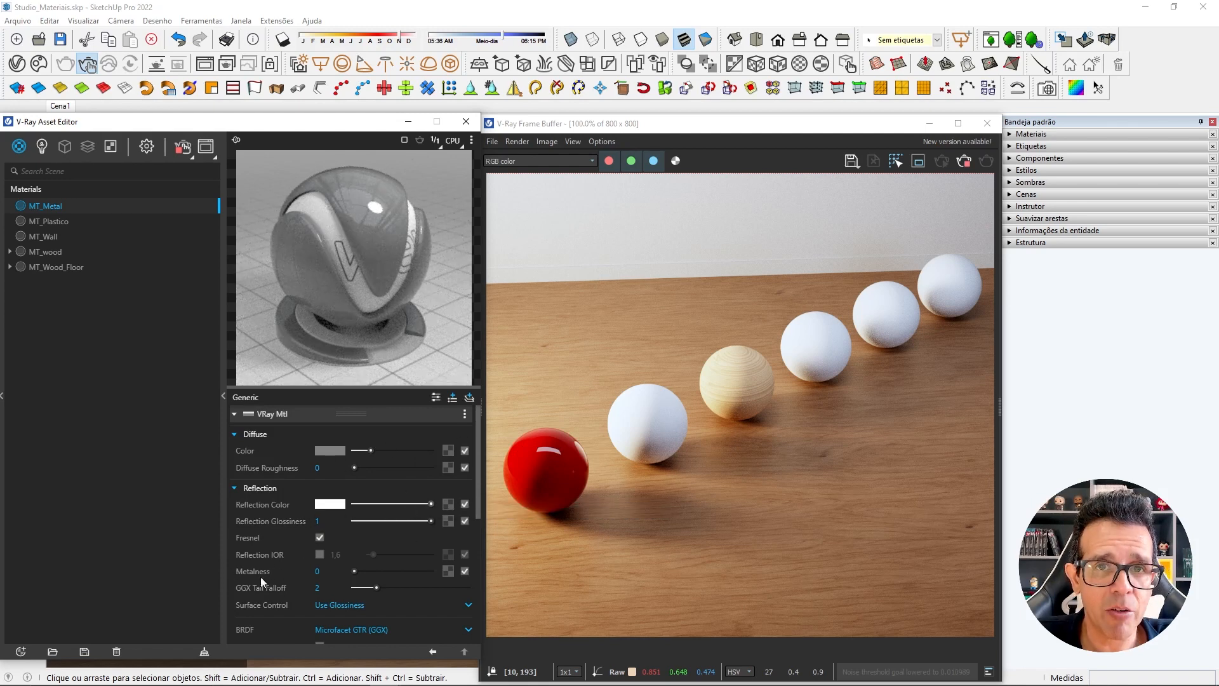
Set MT_Metal's Metalness to 1 and stop the interactive render.
mouse_move(310, 574)
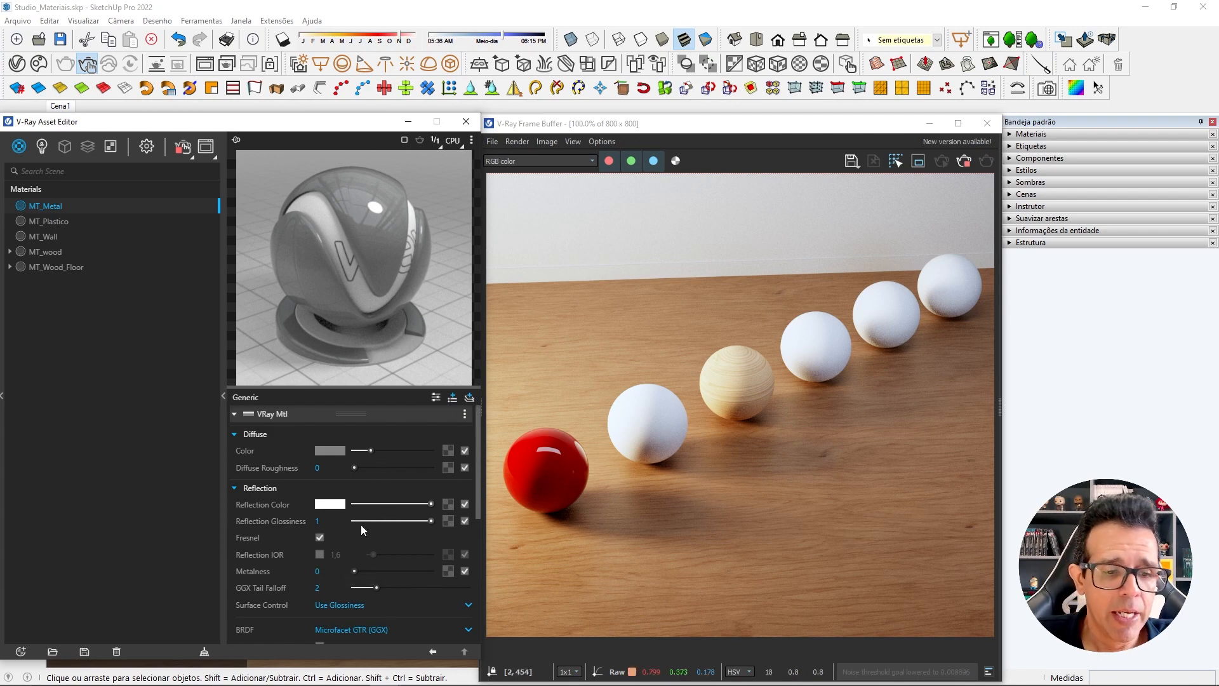
click(317, 572)
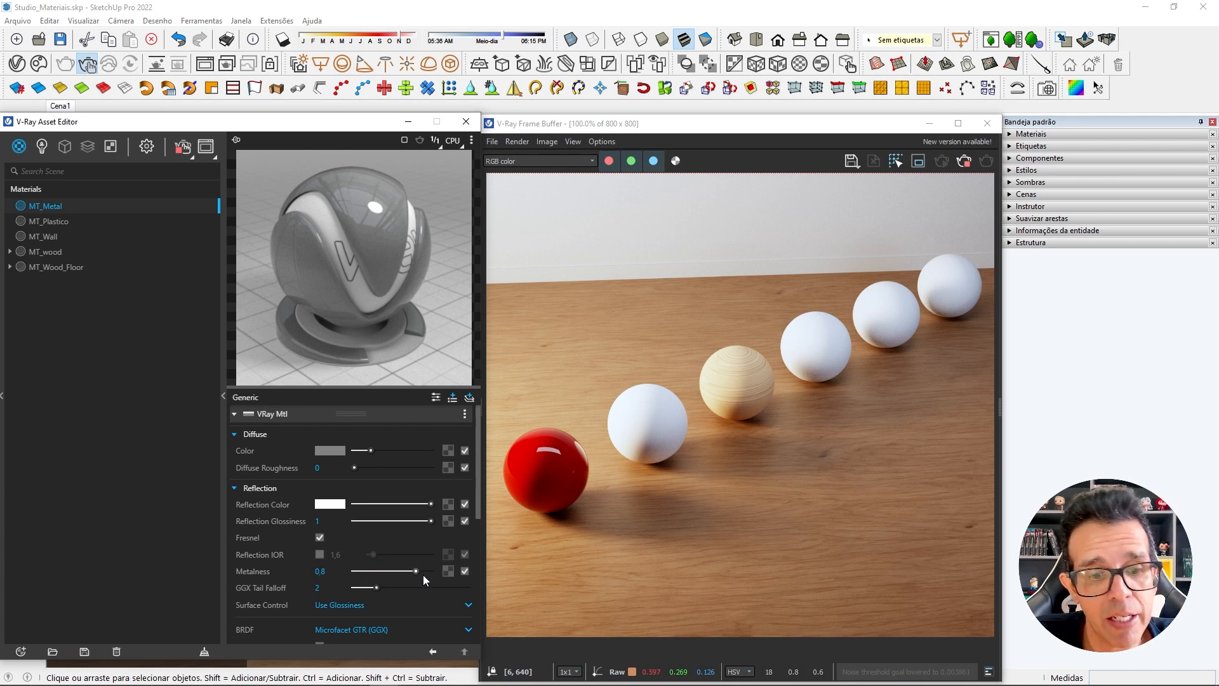
drag(423, 574, 438, 574)
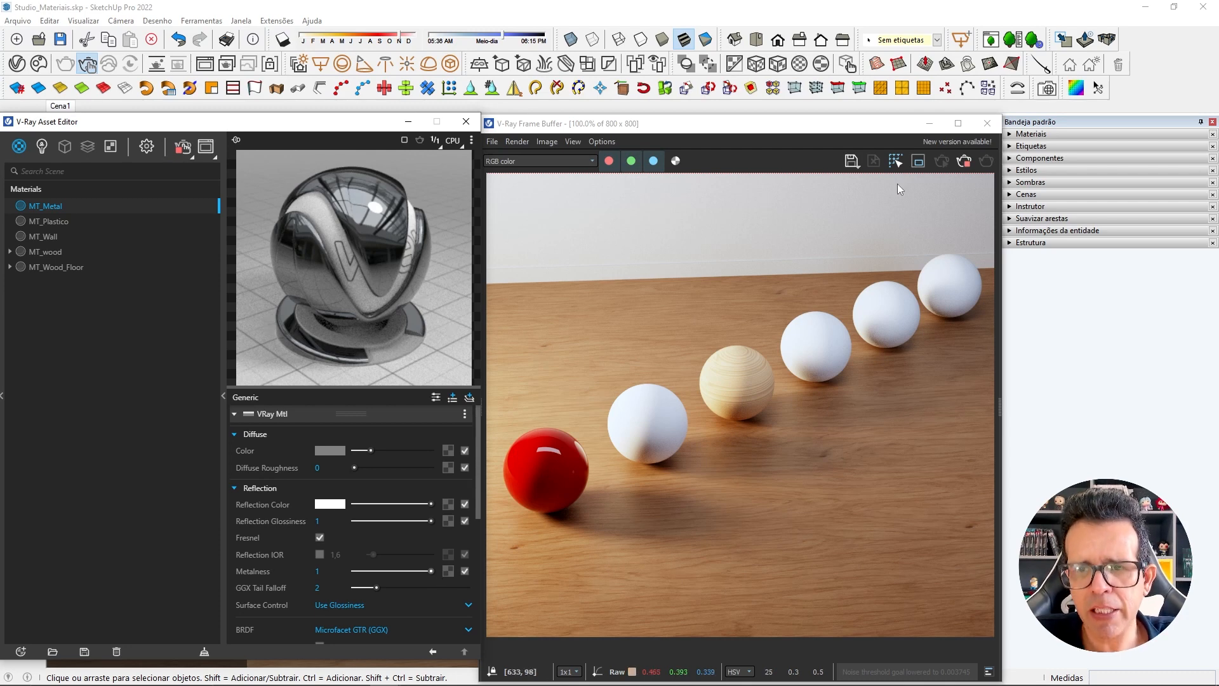
click(965, 161)
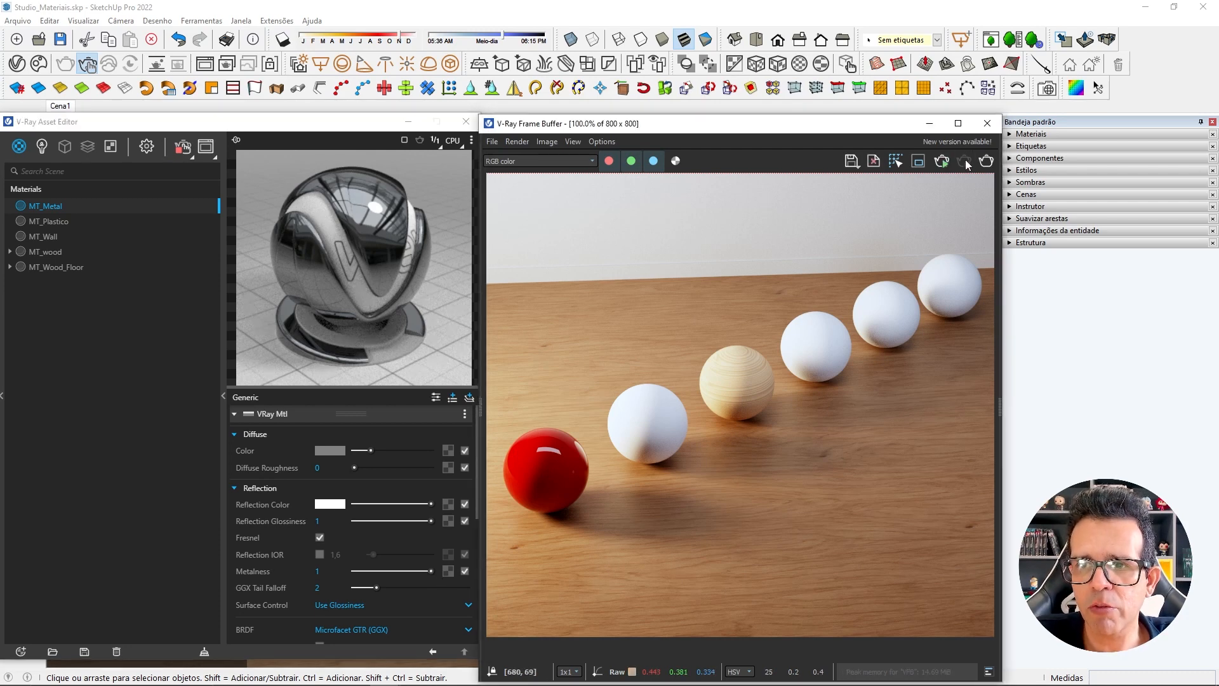
Apply MT_Metal to the sphere inside the group beside the red one and restart the interactive render.
click(985, 124)
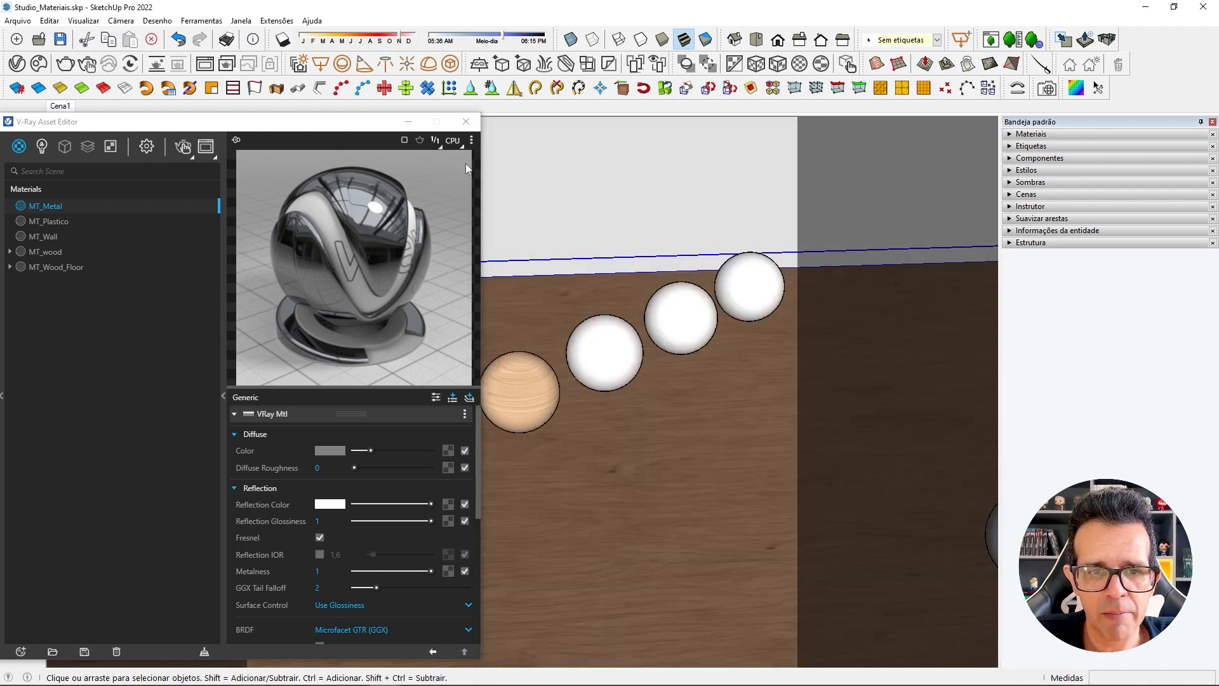
click(408, 121)
click(423, 436)
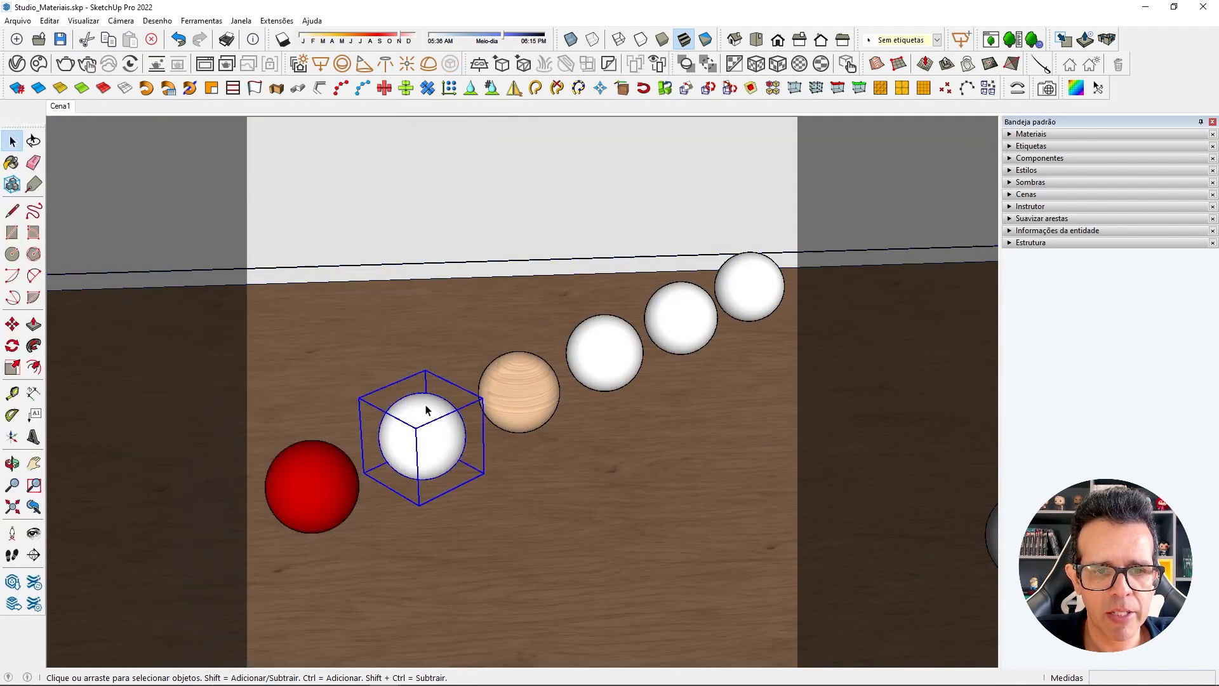
double_click(424, 444)
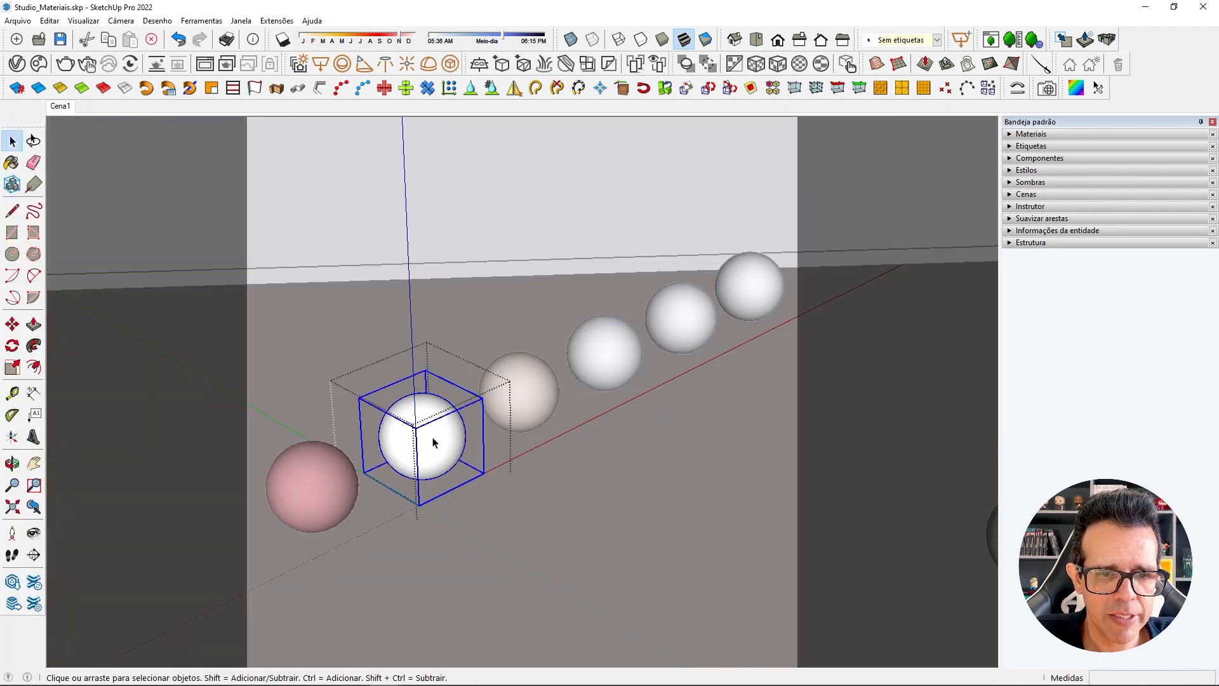
click(411, 443)
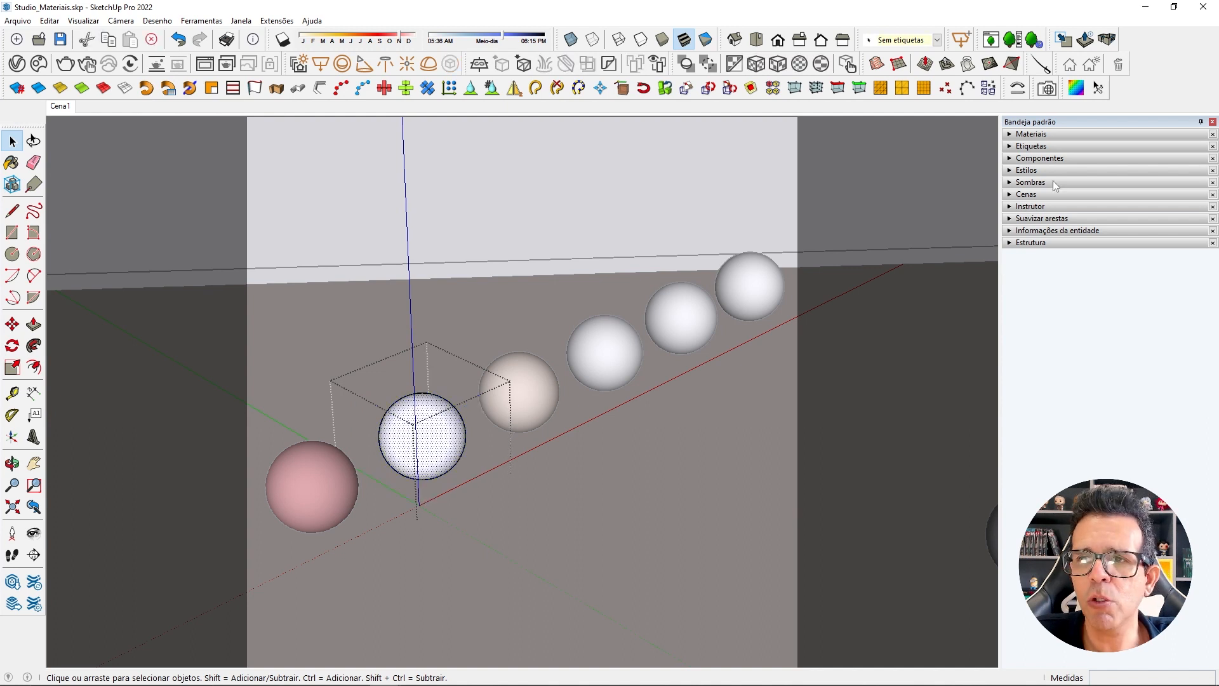
click(1030, 134)
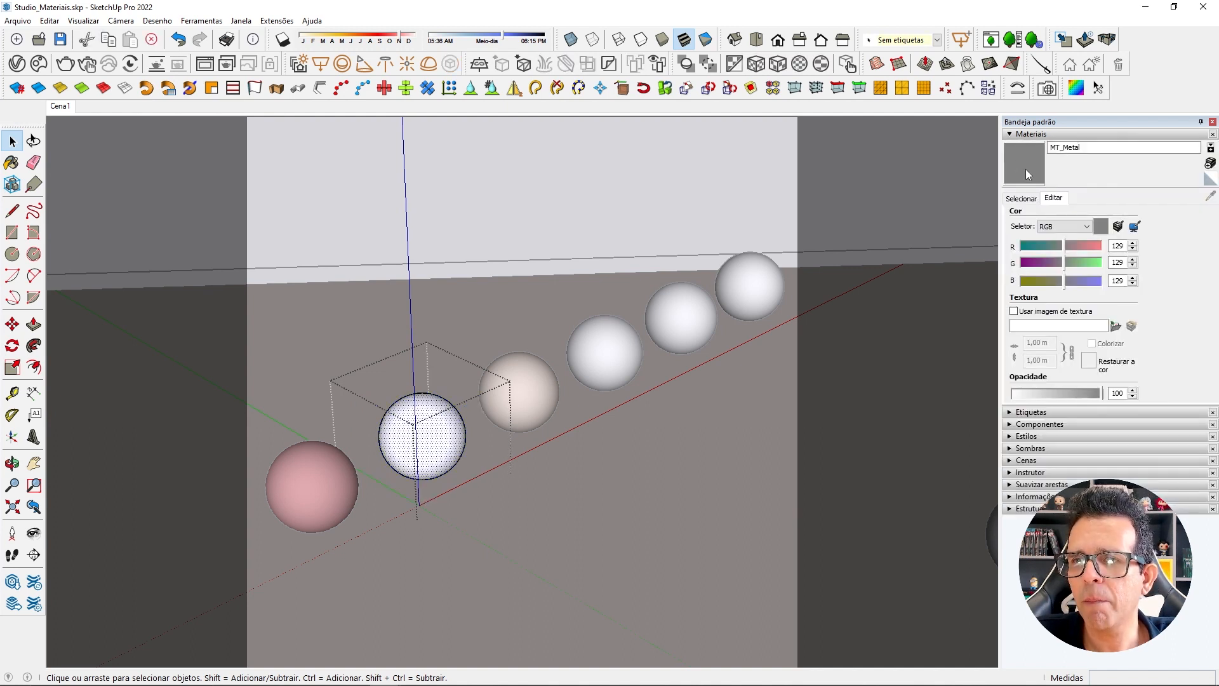
click(416, 439)
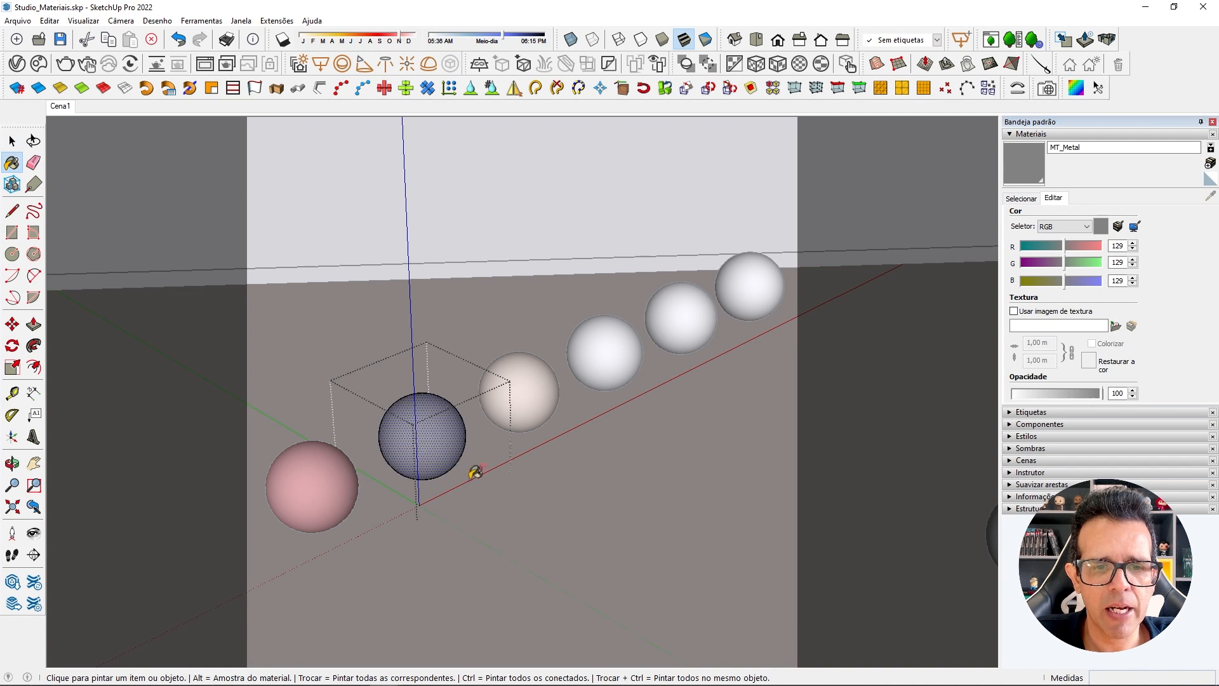
click(1069, 135)
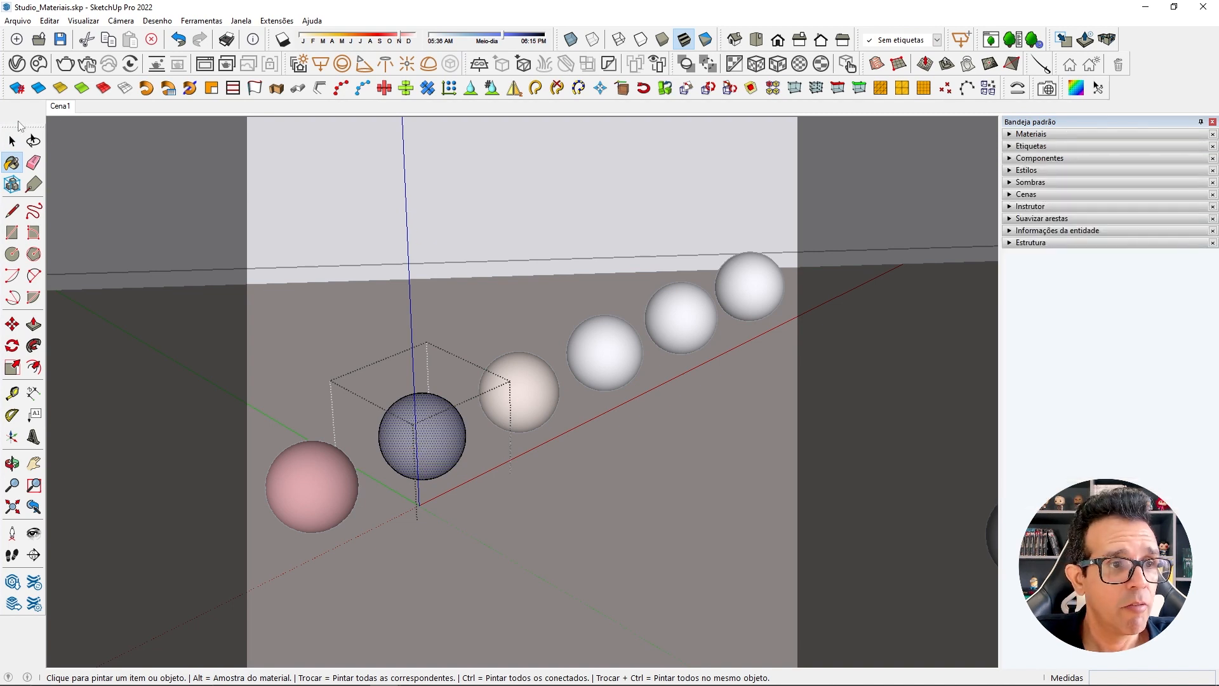
key(space)
click(460, 236)
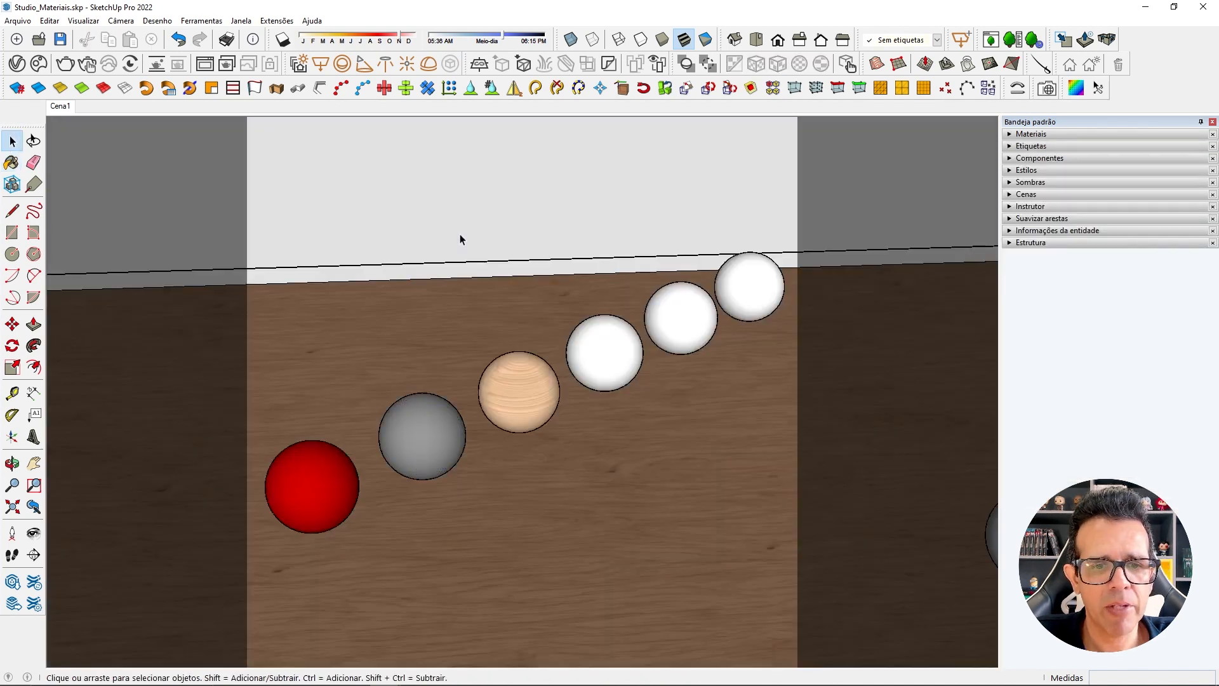
click(16, 64)
click(65, 64)
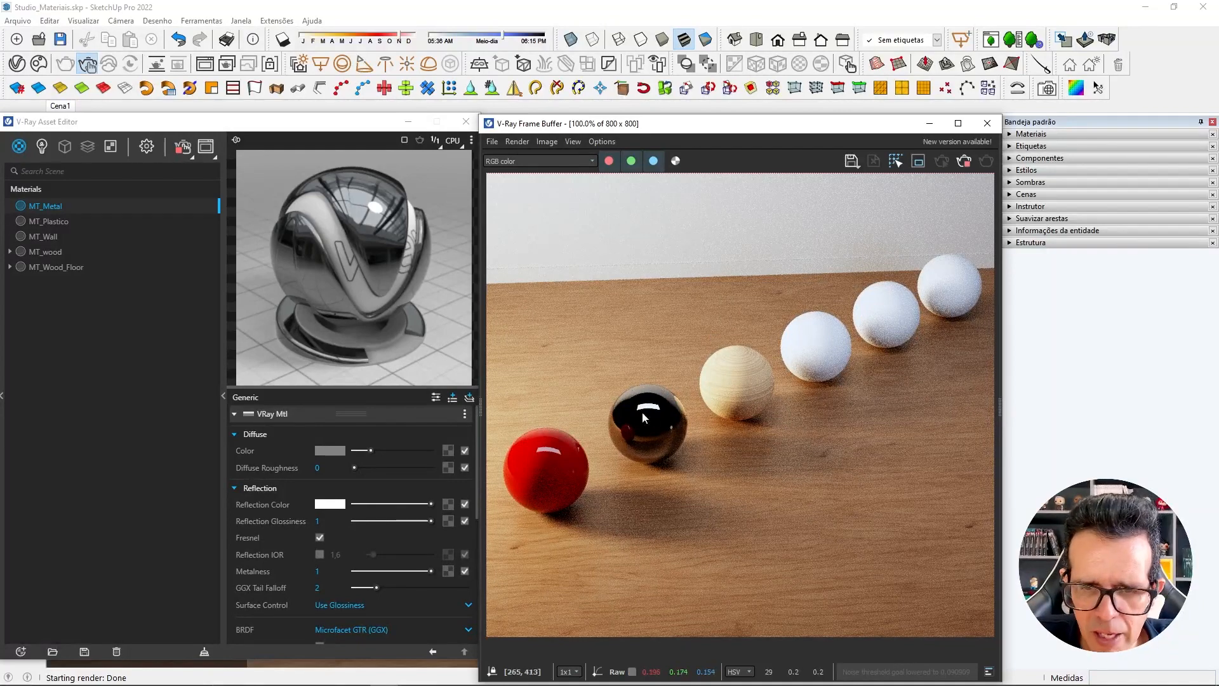
Place a Dome Light on the floor beyond the row of spheres, using HDR_04.exr from the maps folder as its texture.
click(931, 124)
click(408, 121)
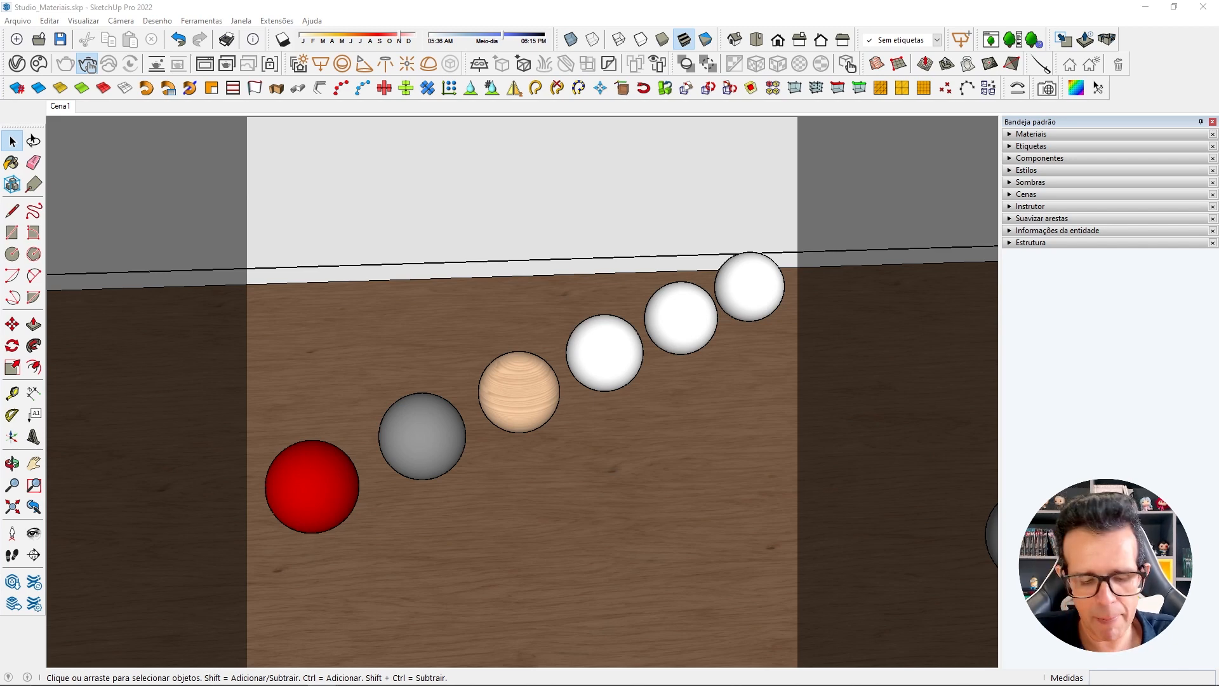
click(429, 64)
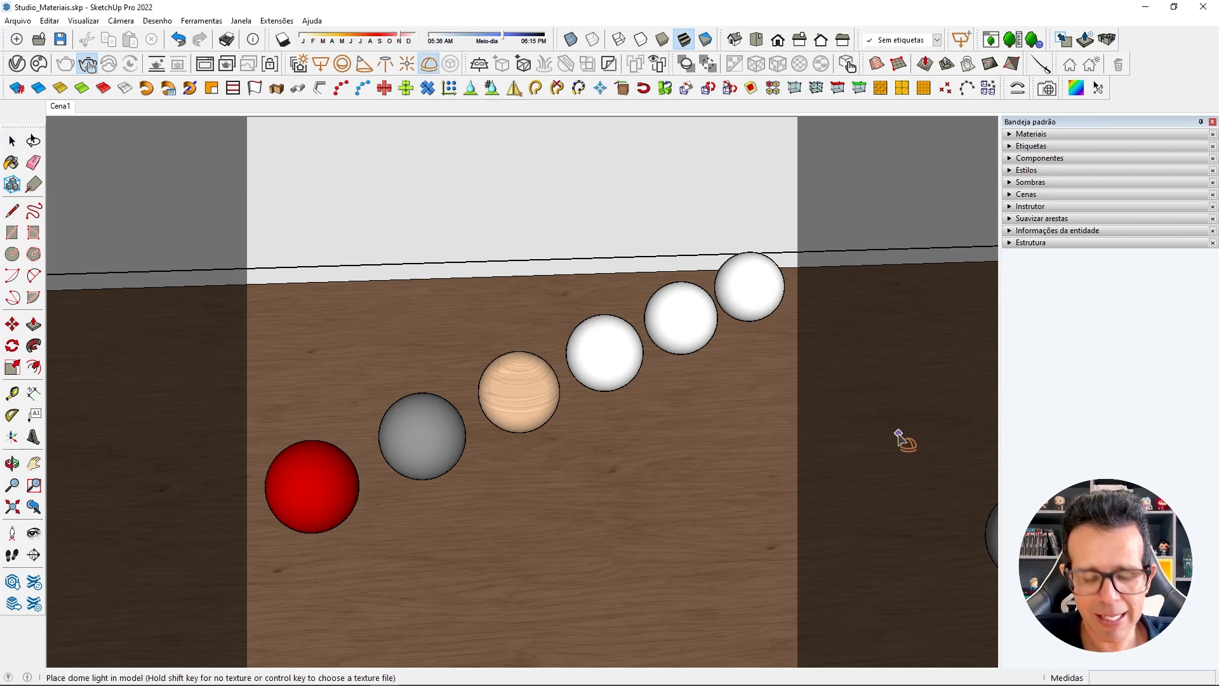
ctrl+click(891, 436)
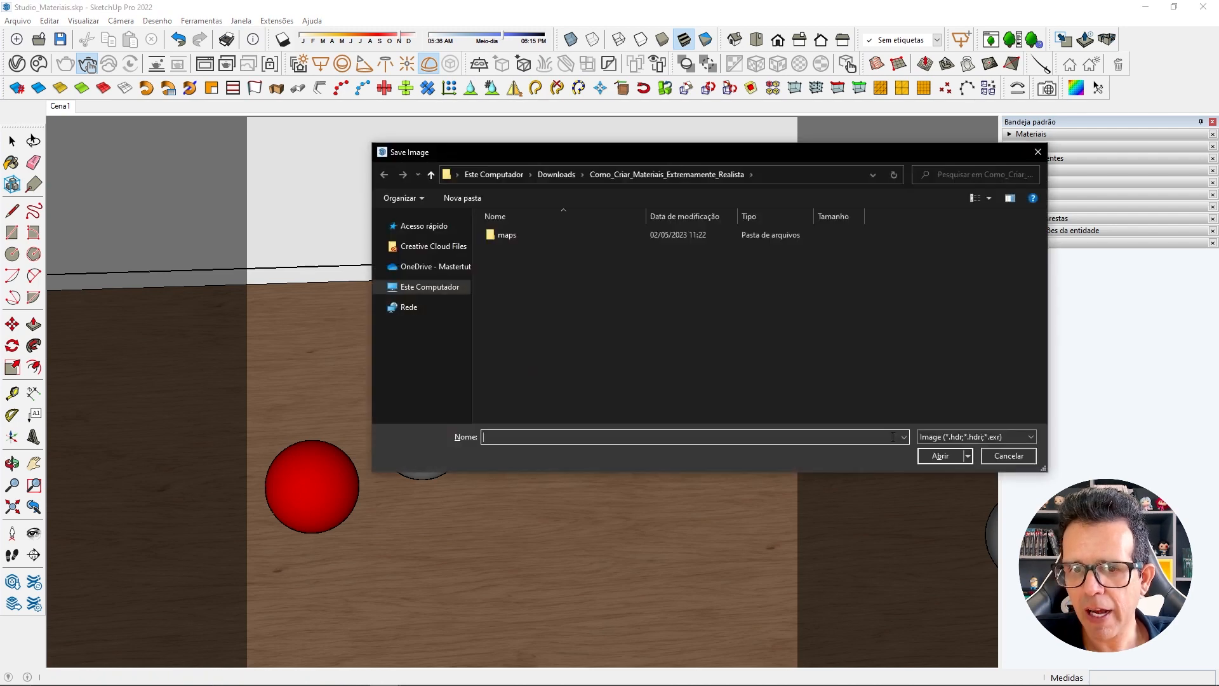
double_click(507, 237)
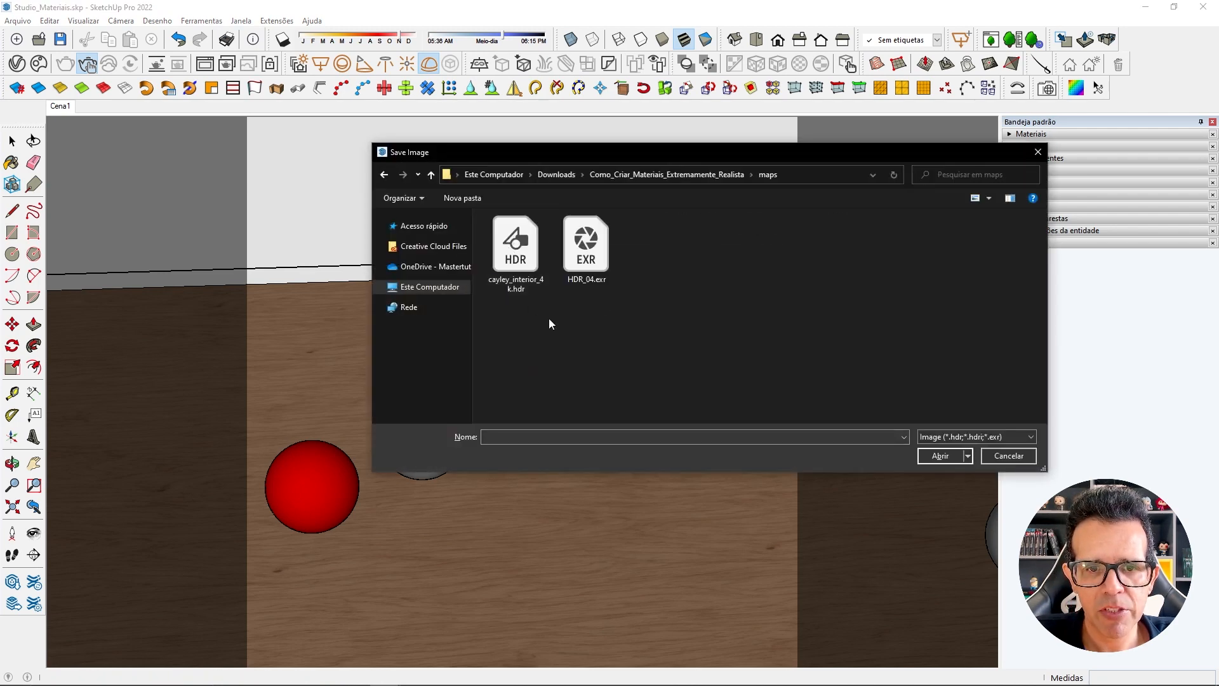
click(557, 256)
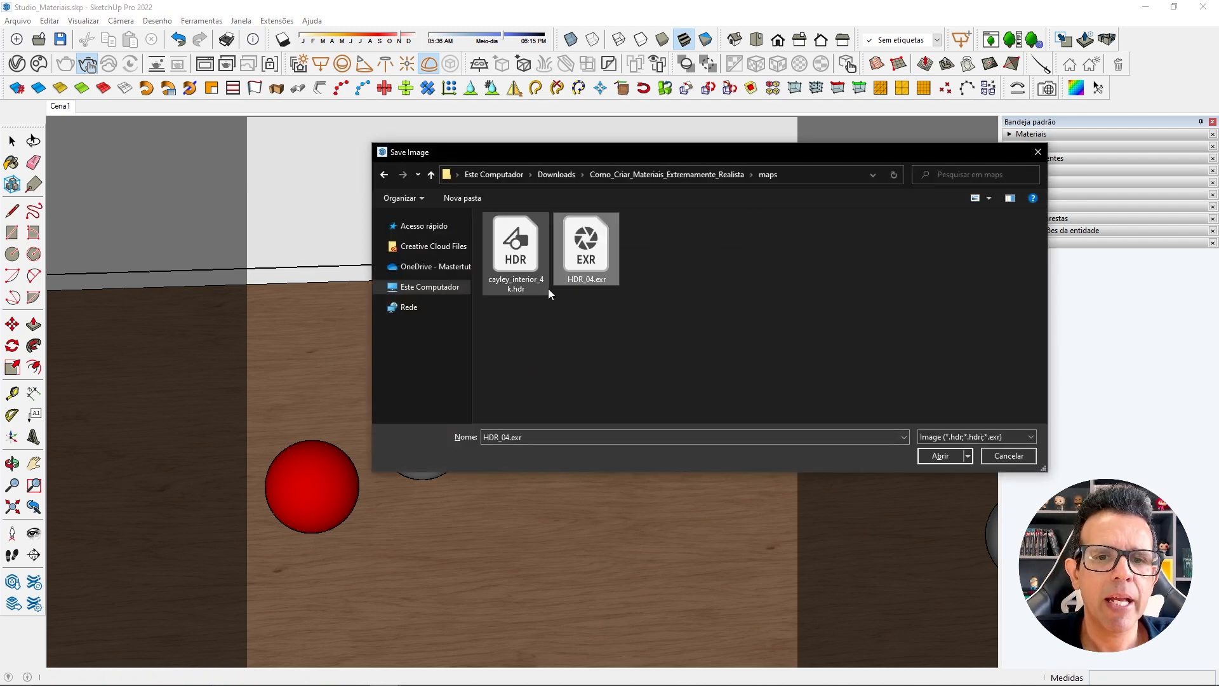
click(940, 456)
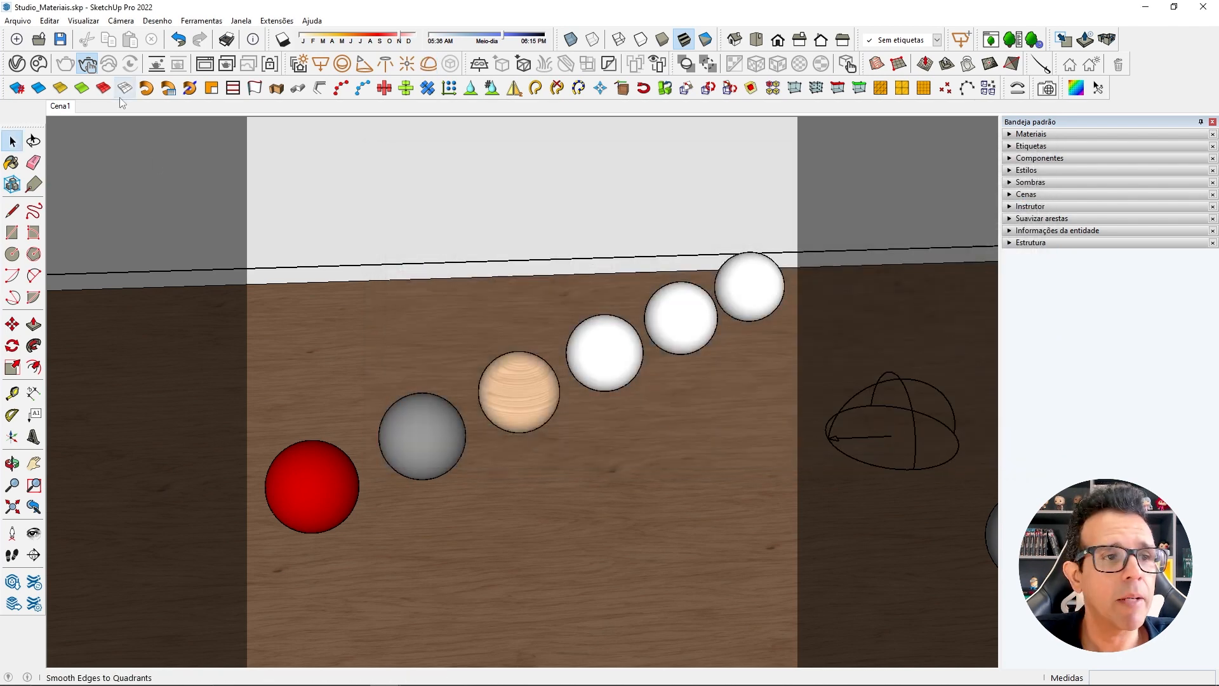
Set the Dome Light's Shape to Sphere with the render visible beside its settings.
click(204, 64)
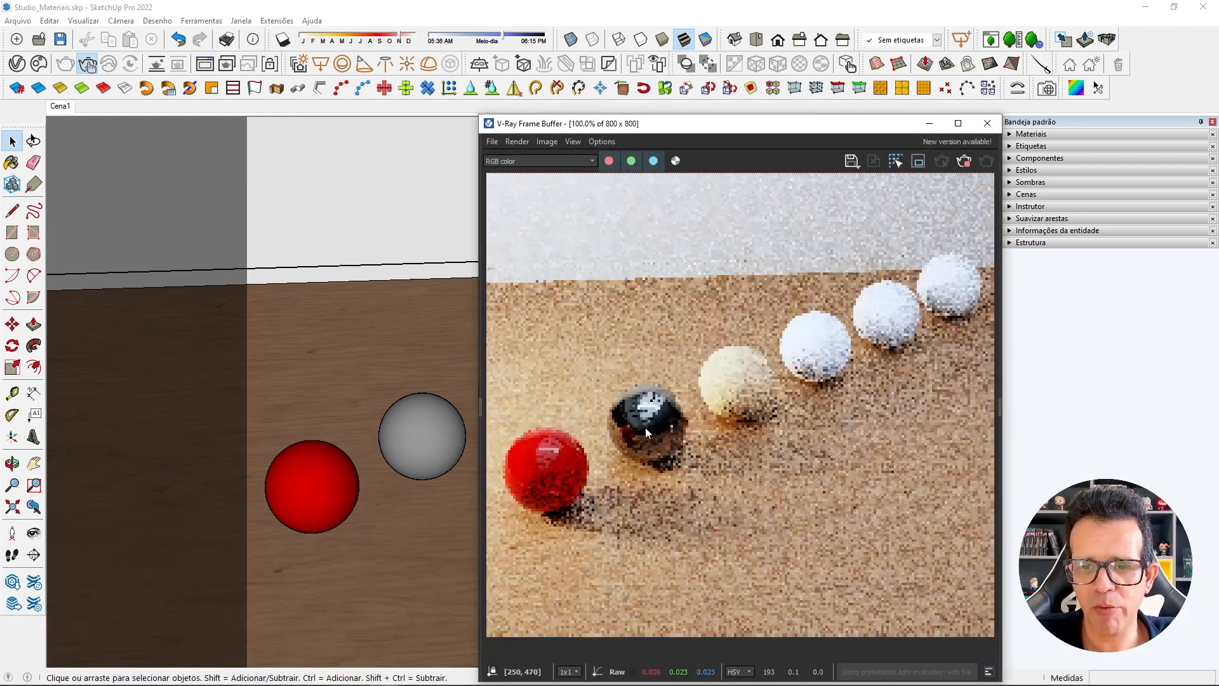
click(17, 64)
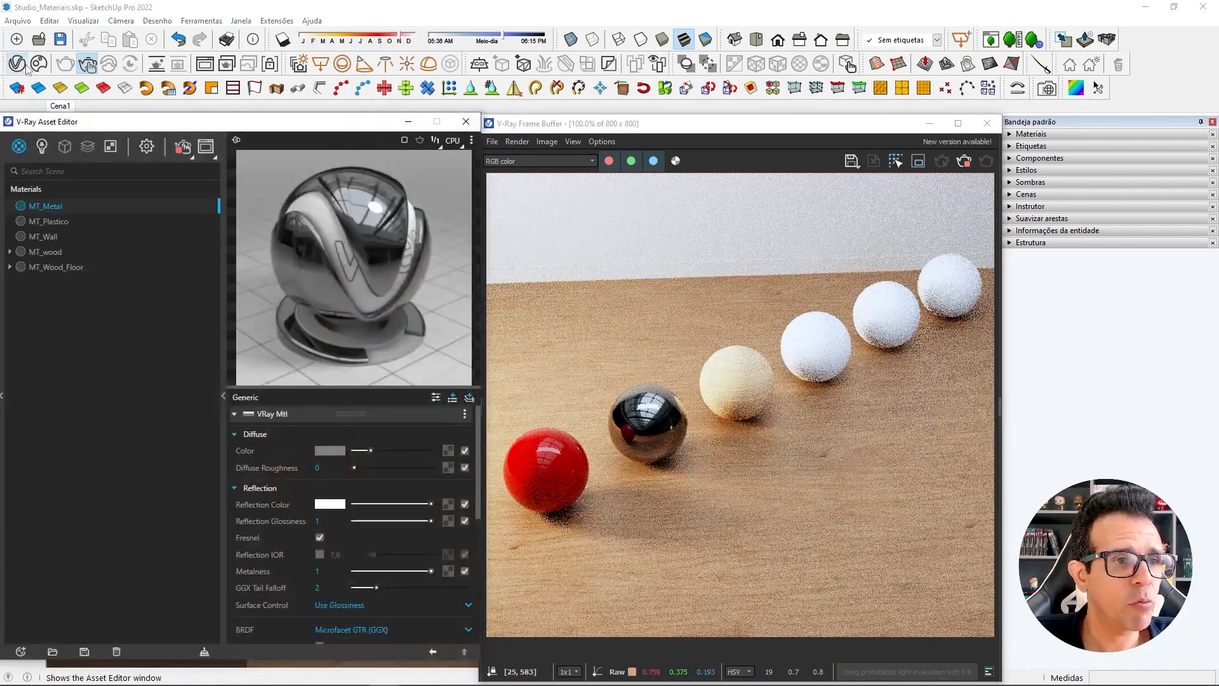
click(42, 147)
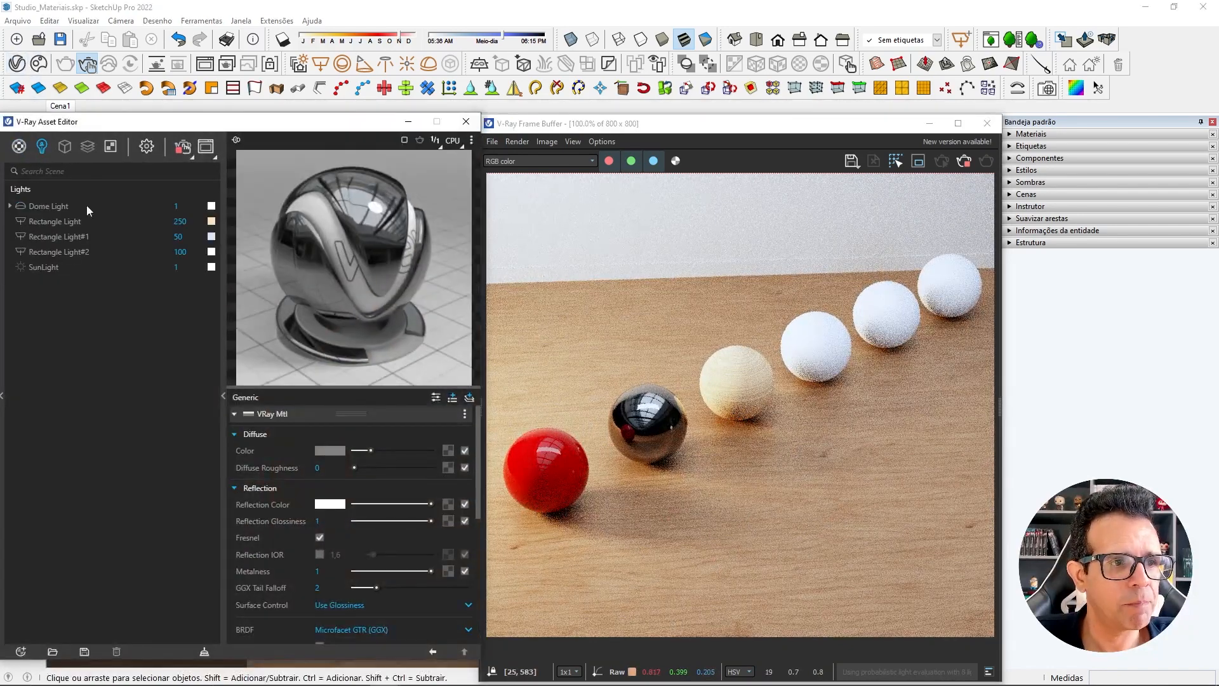
click(51, 206)
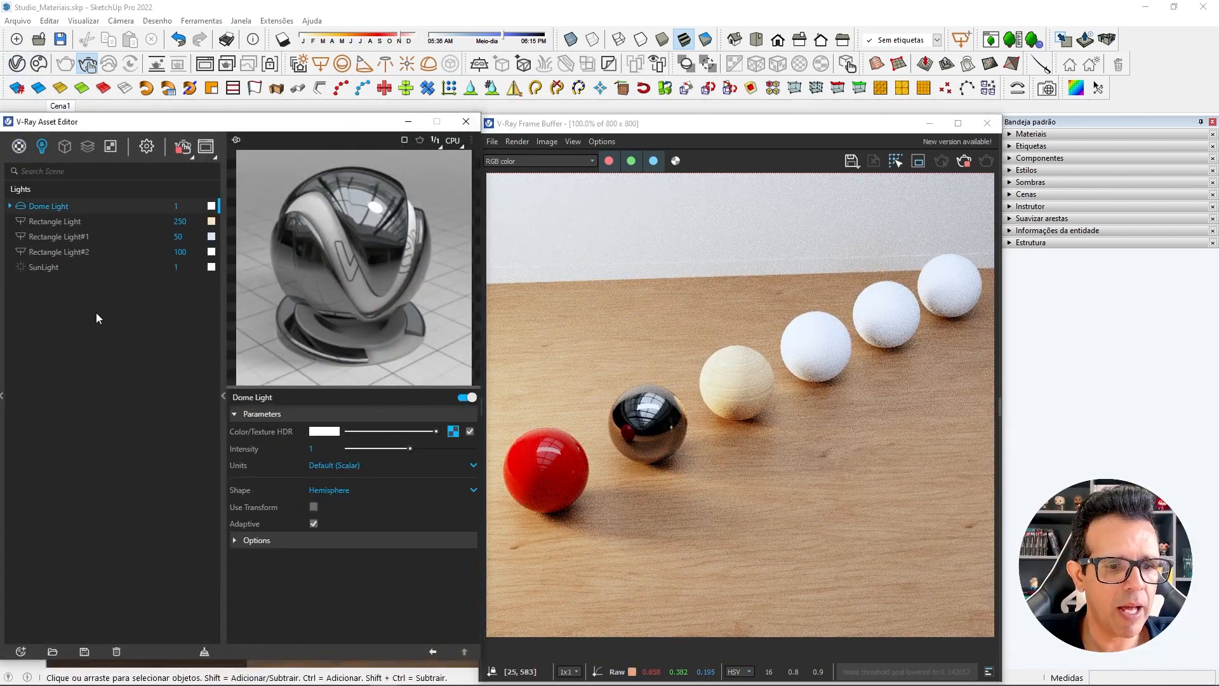
click(318, 490)
click(326, 526)
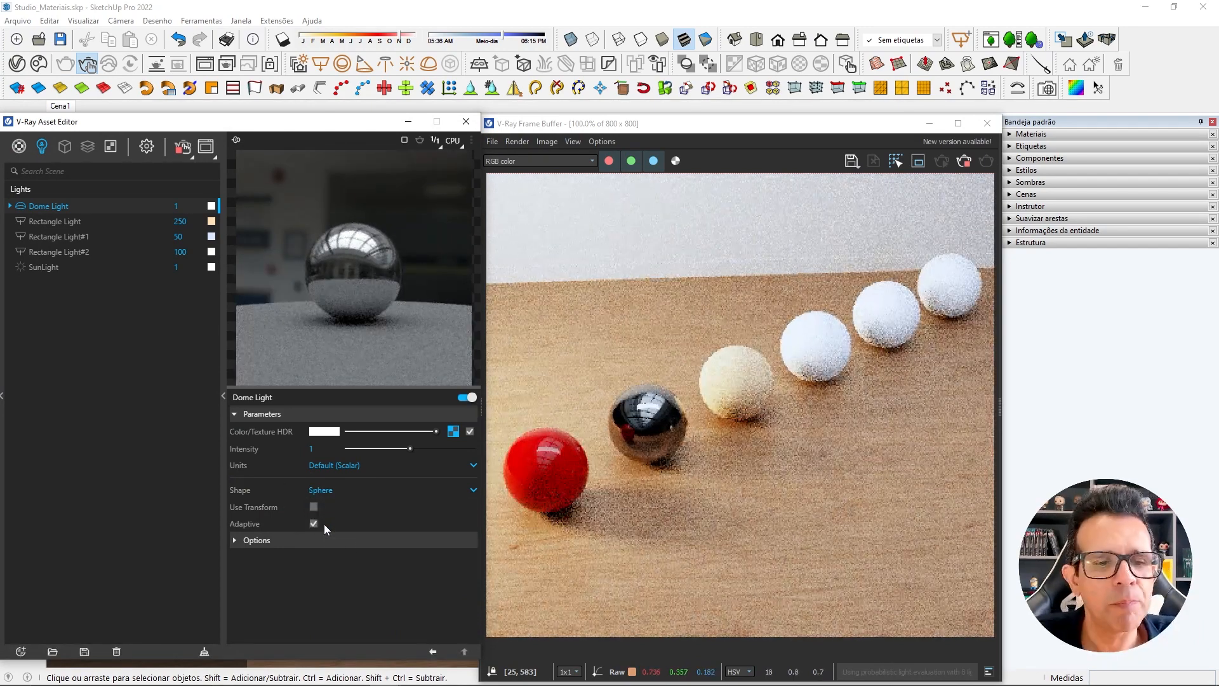
Turn off Affect Diffuse in the Dome Light's options and return the Asset Editor to the materials list before minimizing it.
click(298, 541)
scroll(324, 546, down, 2)
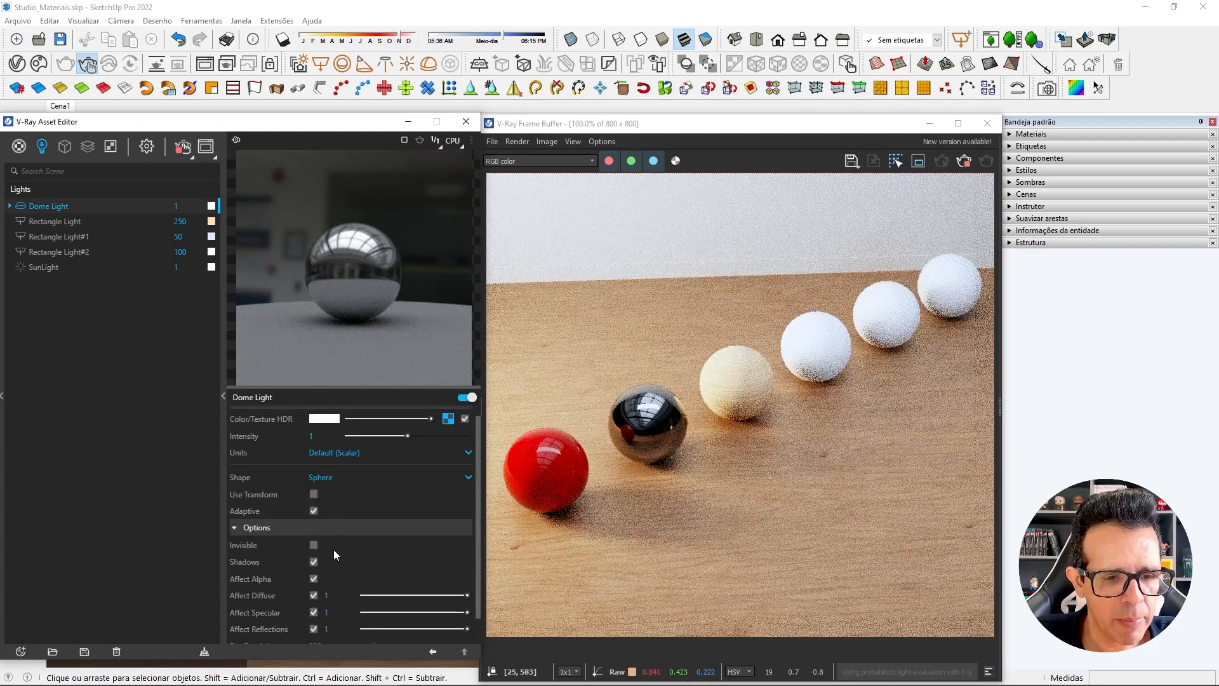
click(313, 566)
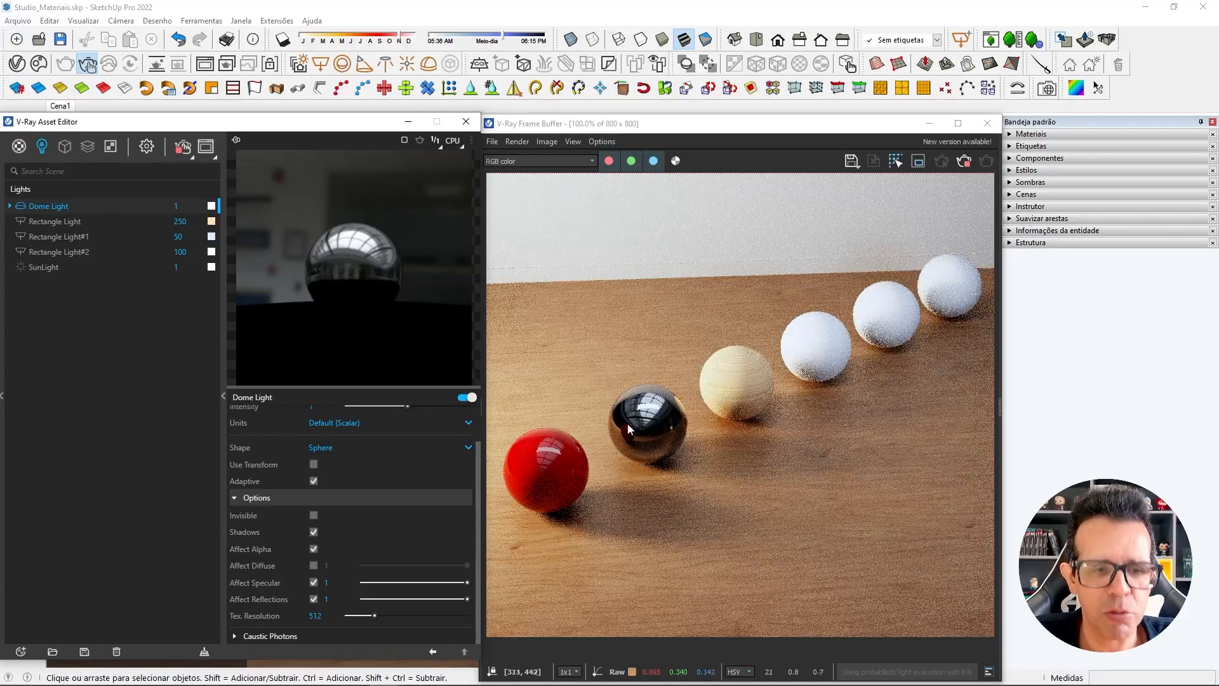
scroll(433, 505, up, 2)
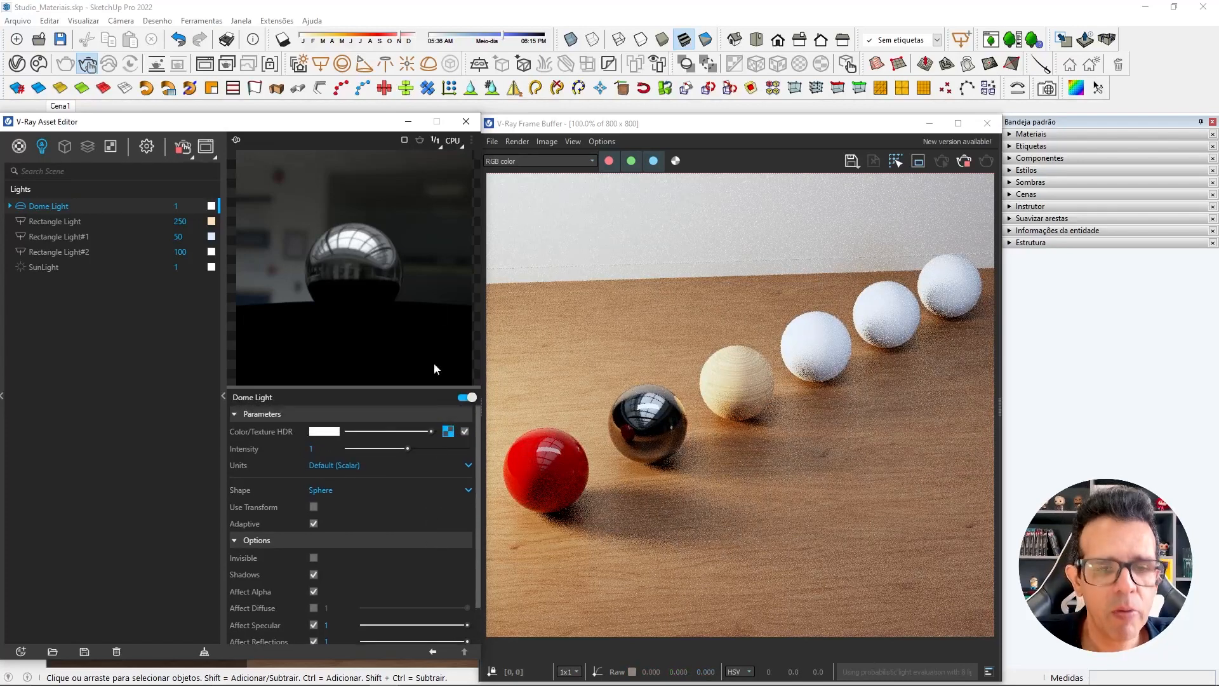
click(23, 146)
click(408, 122)
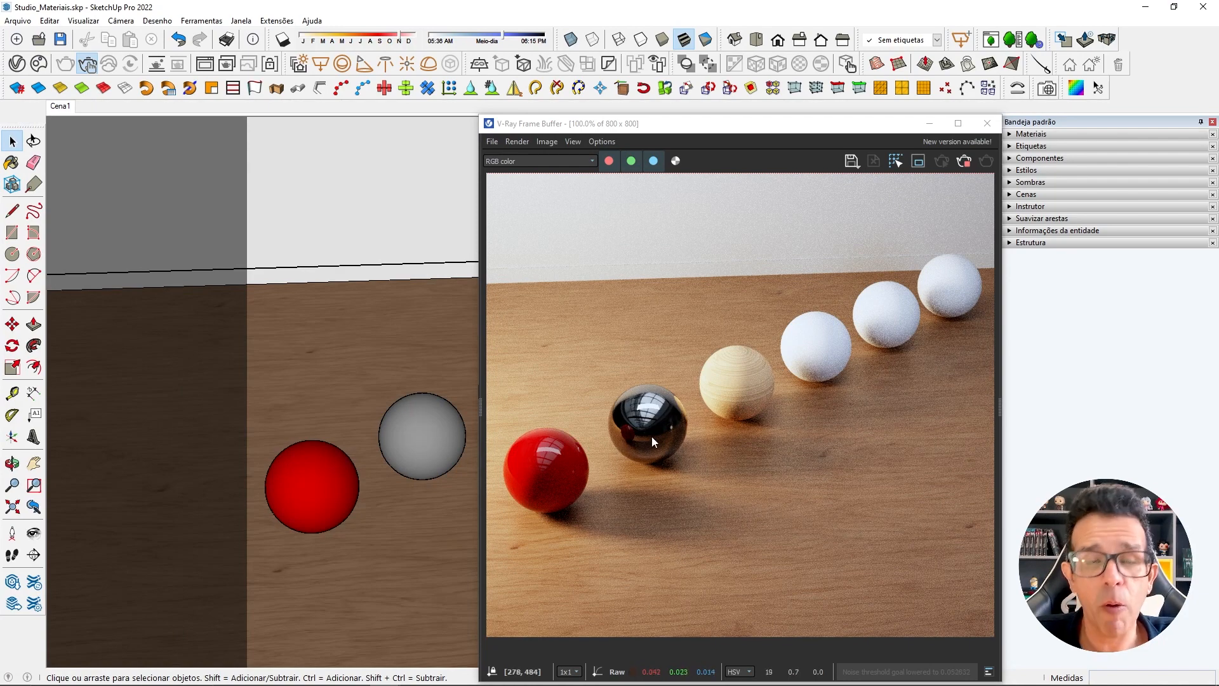
Set MT_Metal's diffuse color to gold (RGB 217, 186, 102) and close the color picker.
click(16, 66)
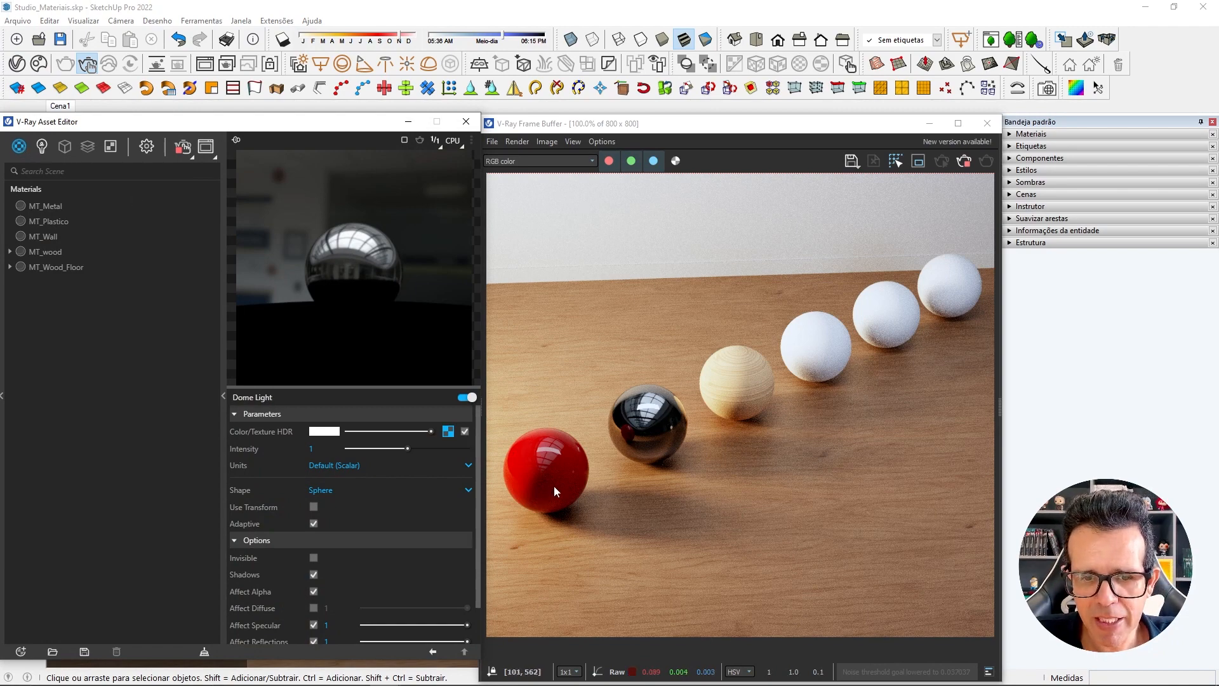
click(40, 207)
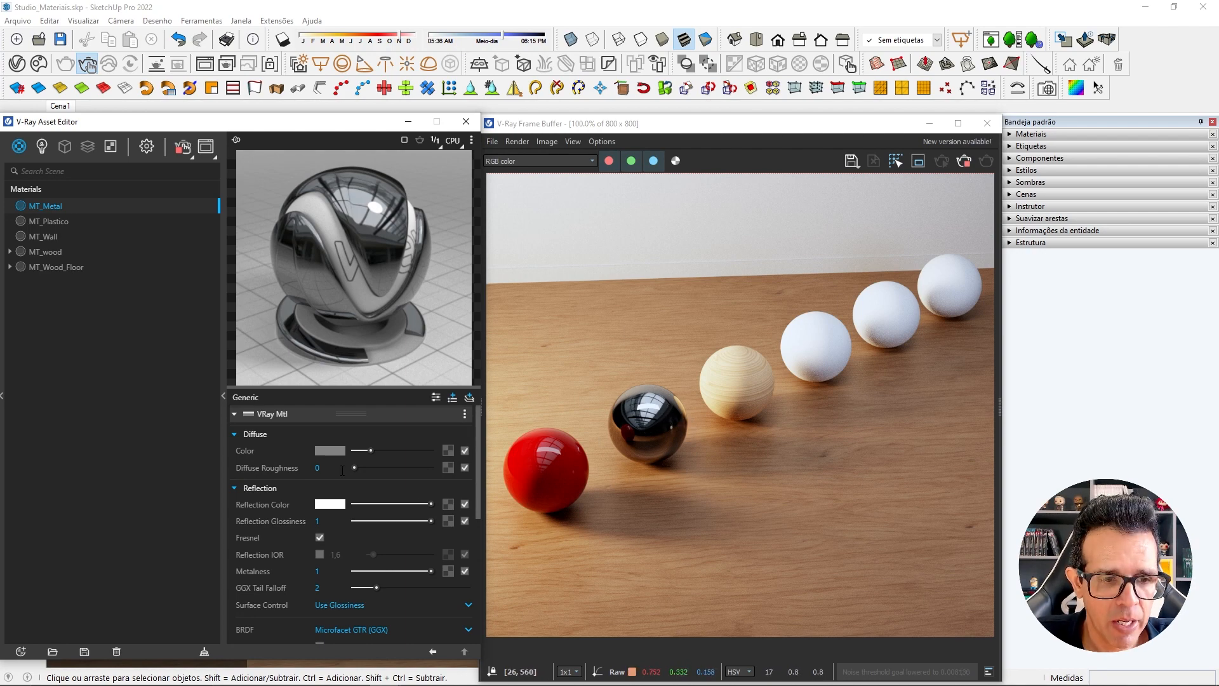
click(329, 451)
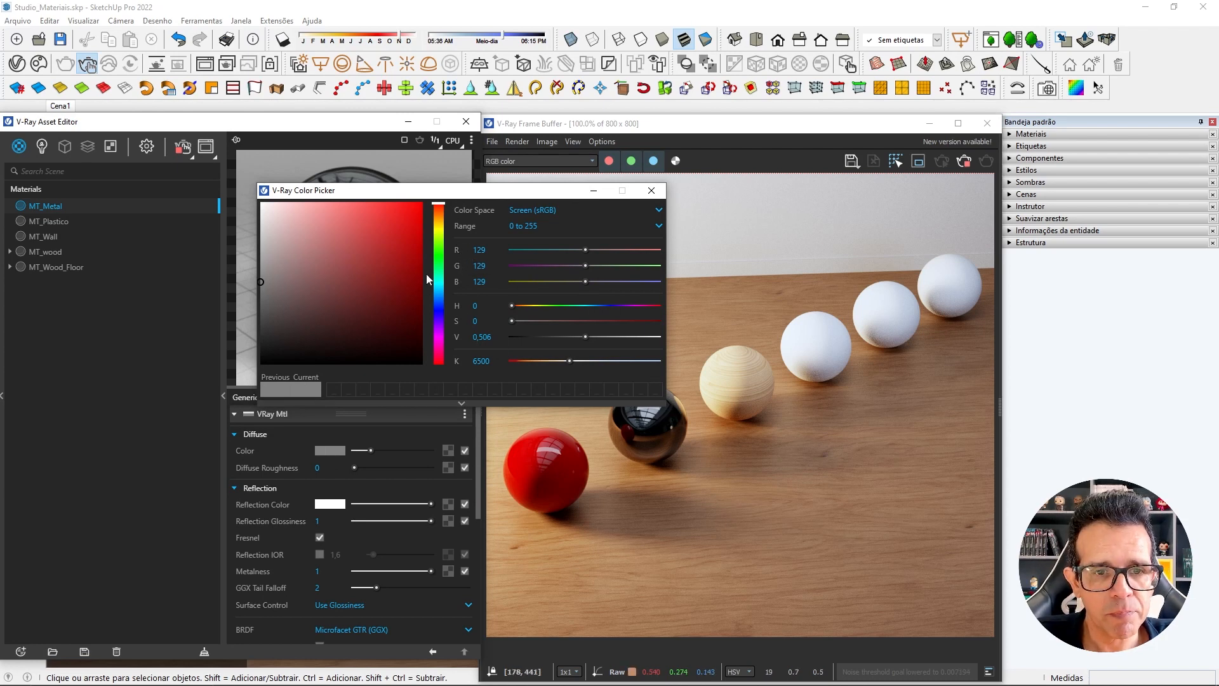
click(438, 225)
click(333, 237)
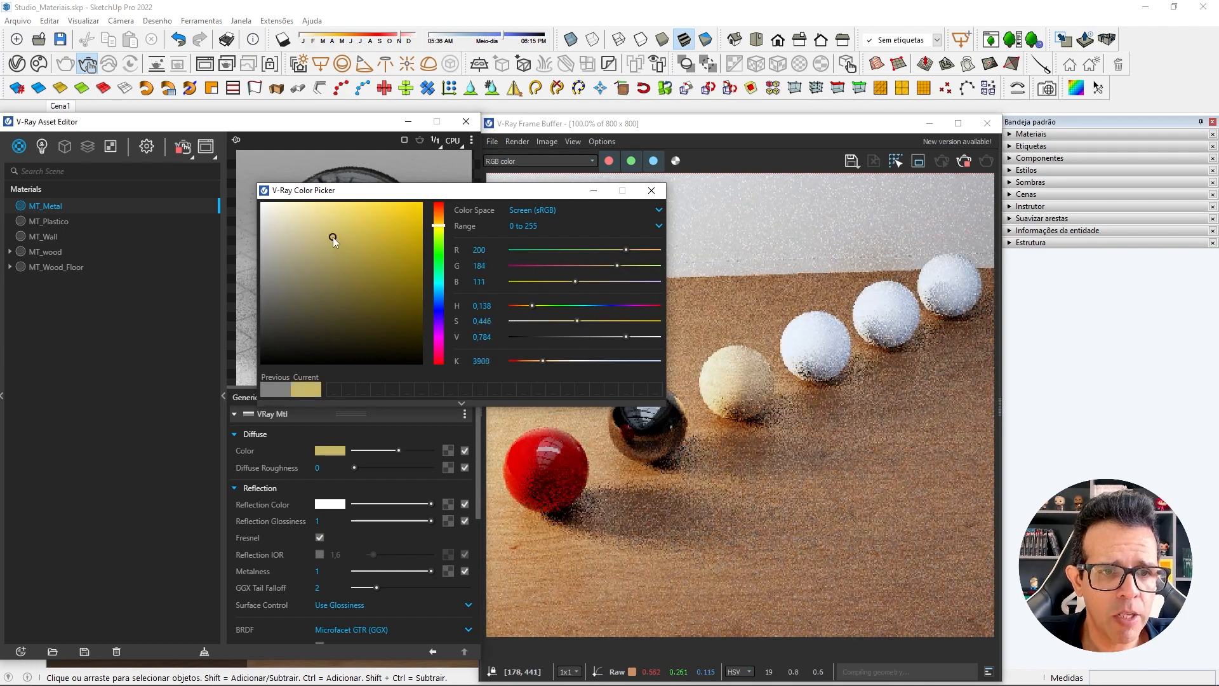
click(337, 237)
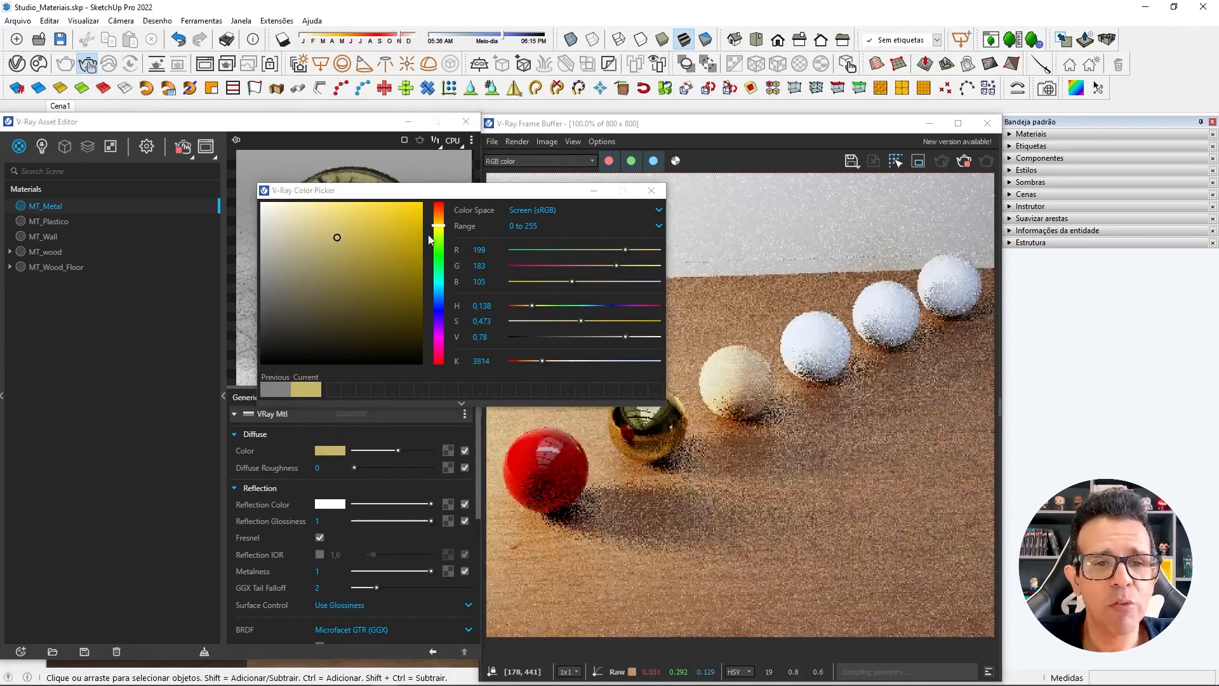
click(442, 226)
click(438, 223)
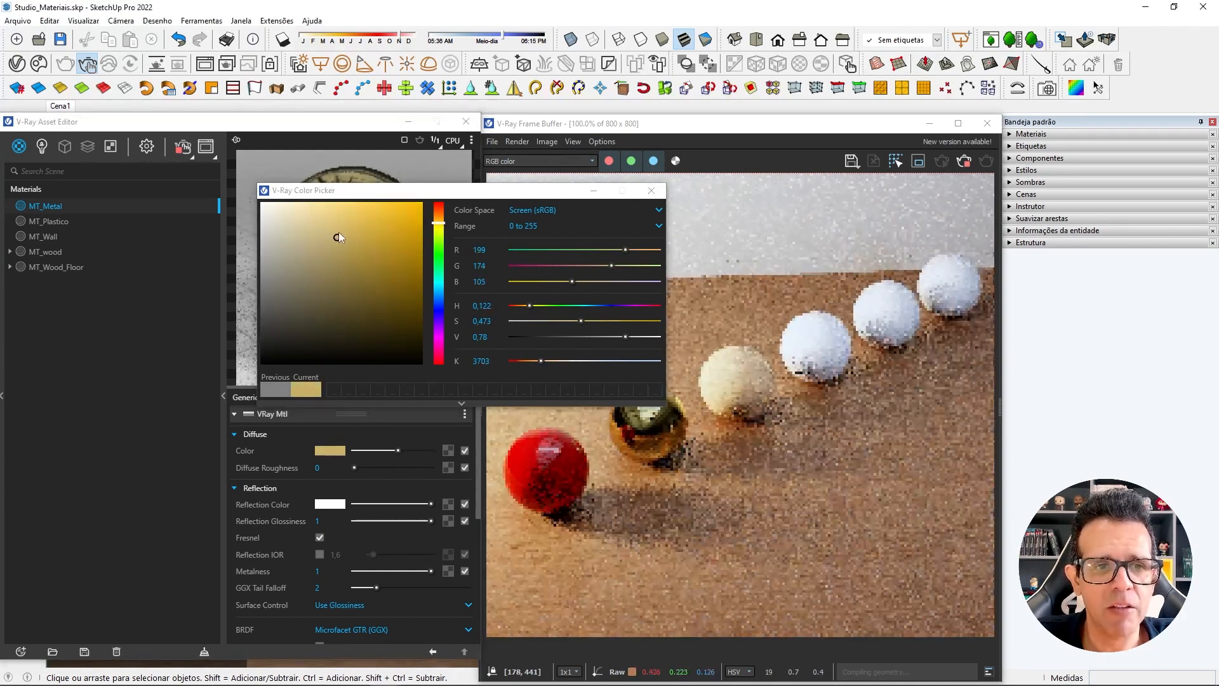
click(343, 227)
click(346, 227)
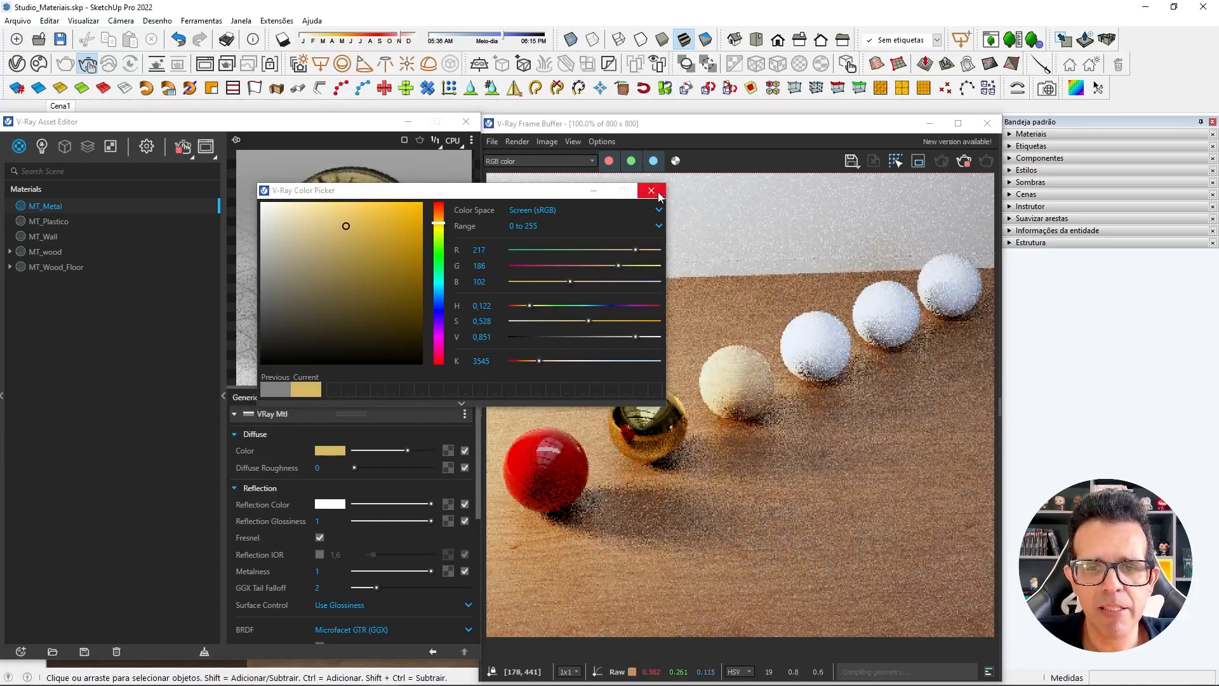
click(652, 192)
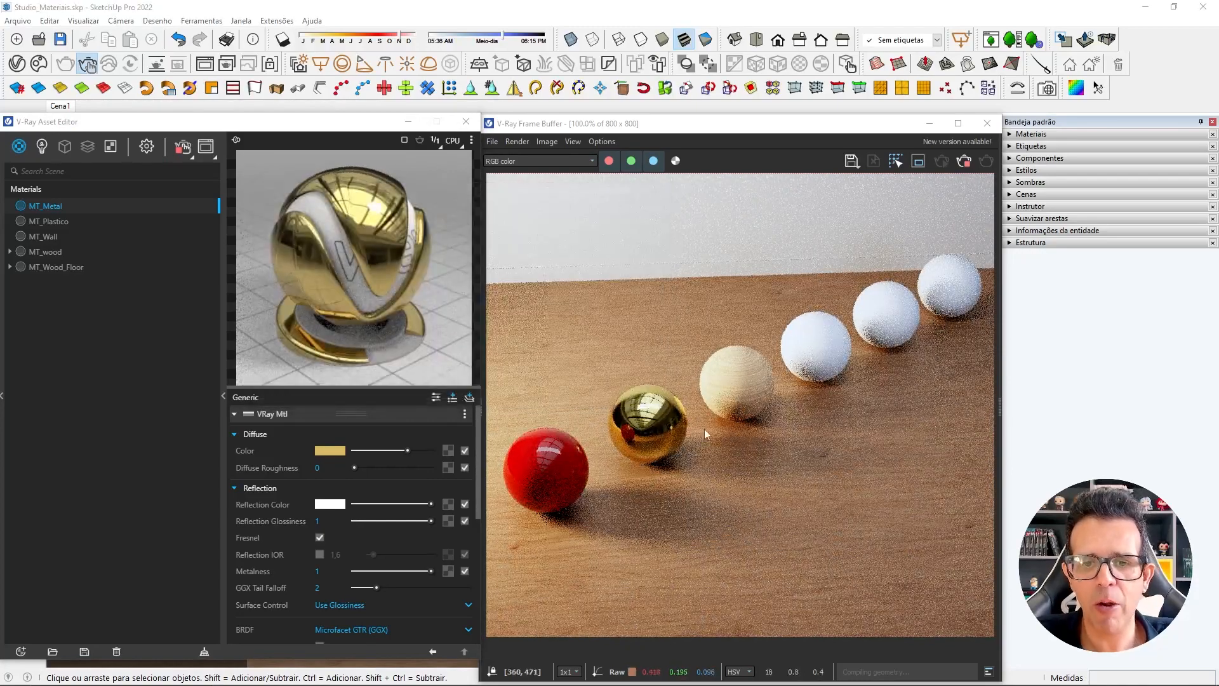
Examine the reflections on the gold metal sphere up close in the interactive render.
click(408, 121)
scroll(417, 451, up, 3)
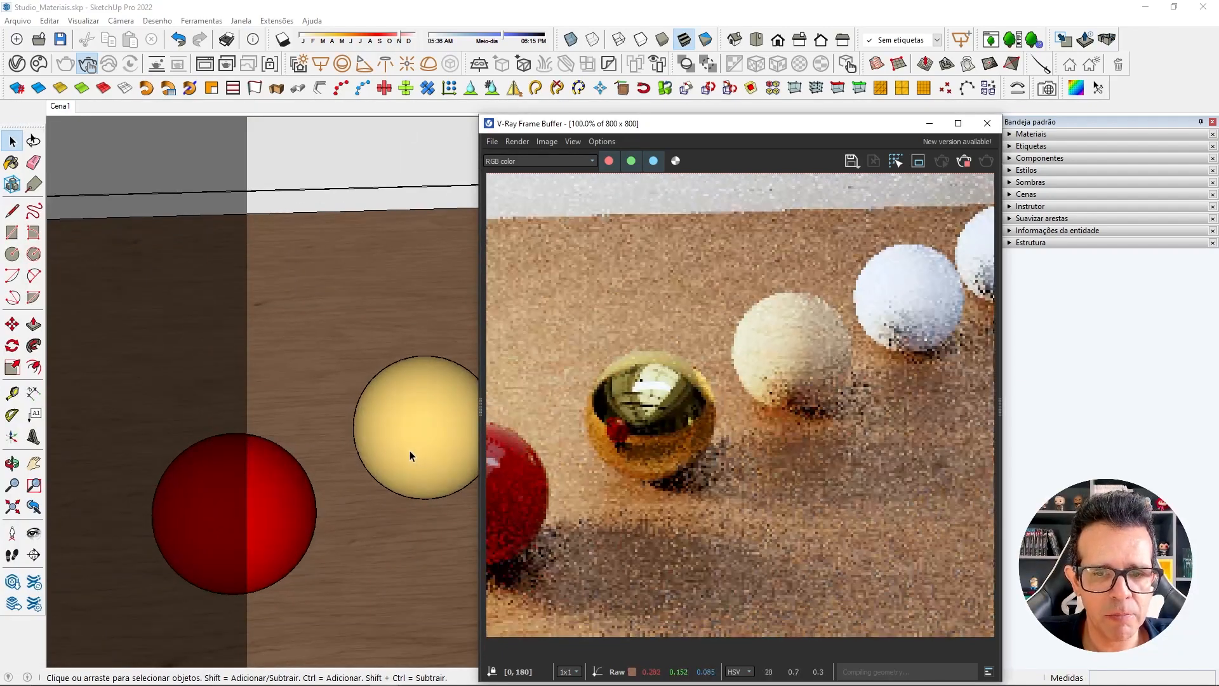
mouse_move(412, 452)
middle_down()
mouse_move(468, 397)
mouse_move(417, 436)
middle_up()
key(space)
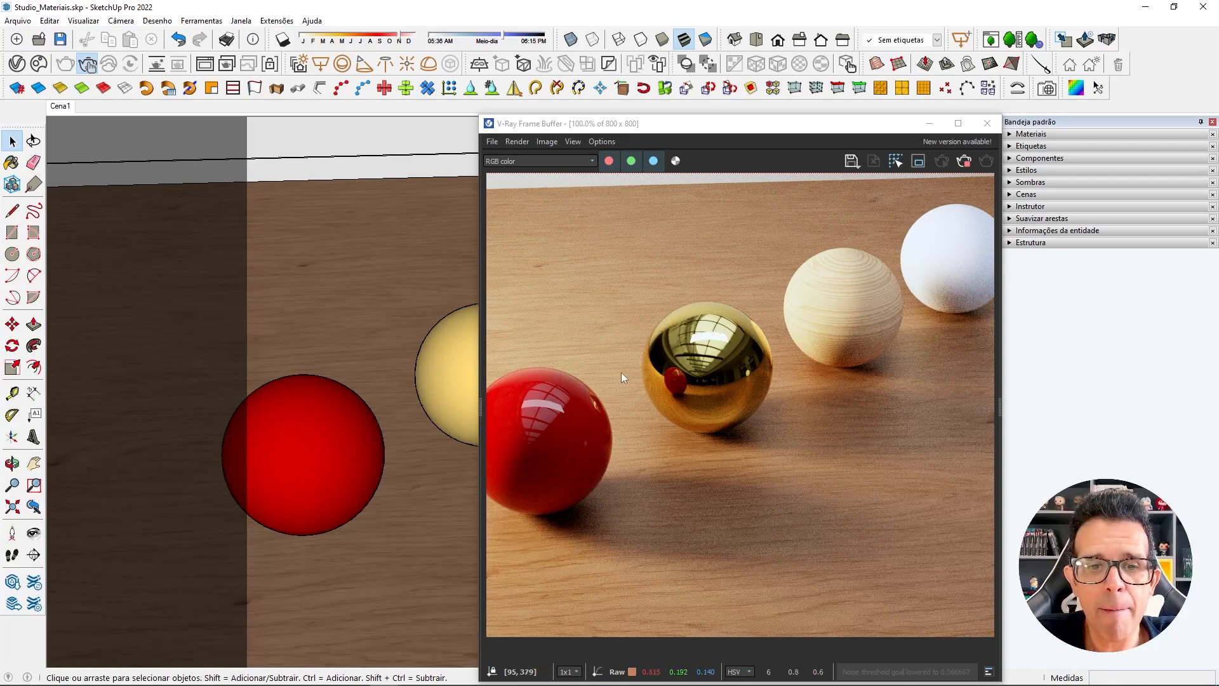
scroll(440, 371, up, 1)
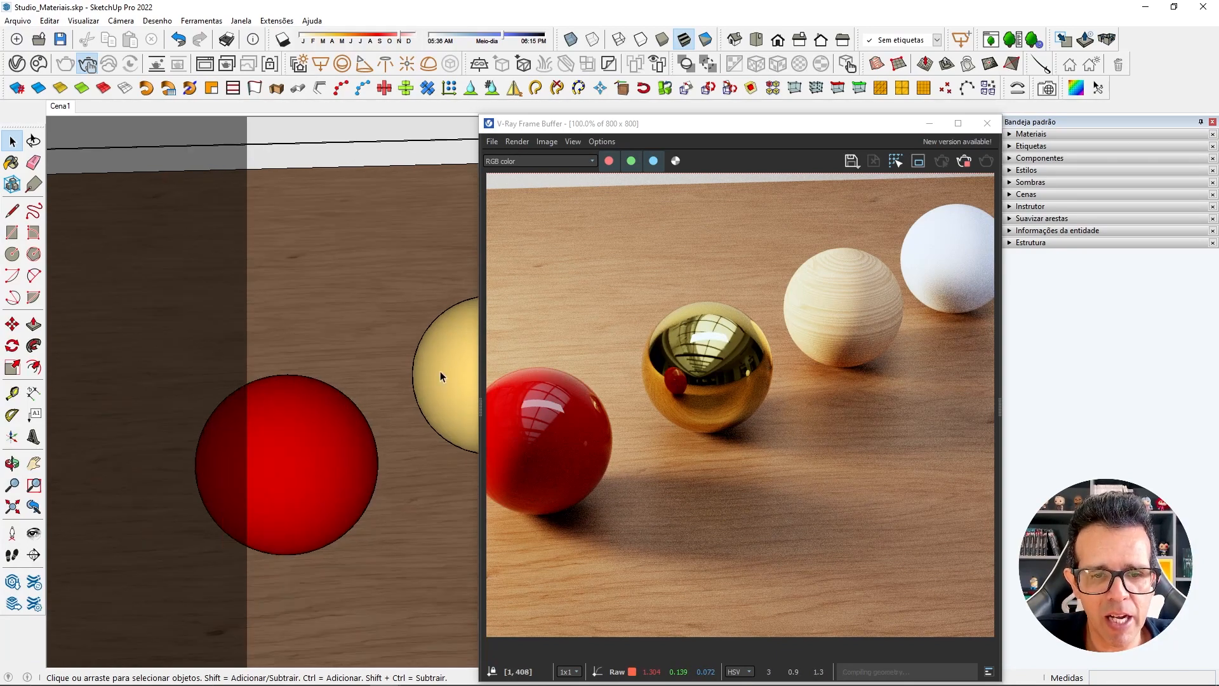
Turn off Affect Specular and Affect Reflections in Rectangle Light#2's options and close the Asset Editor.
scroll(440, 371, up, 2)
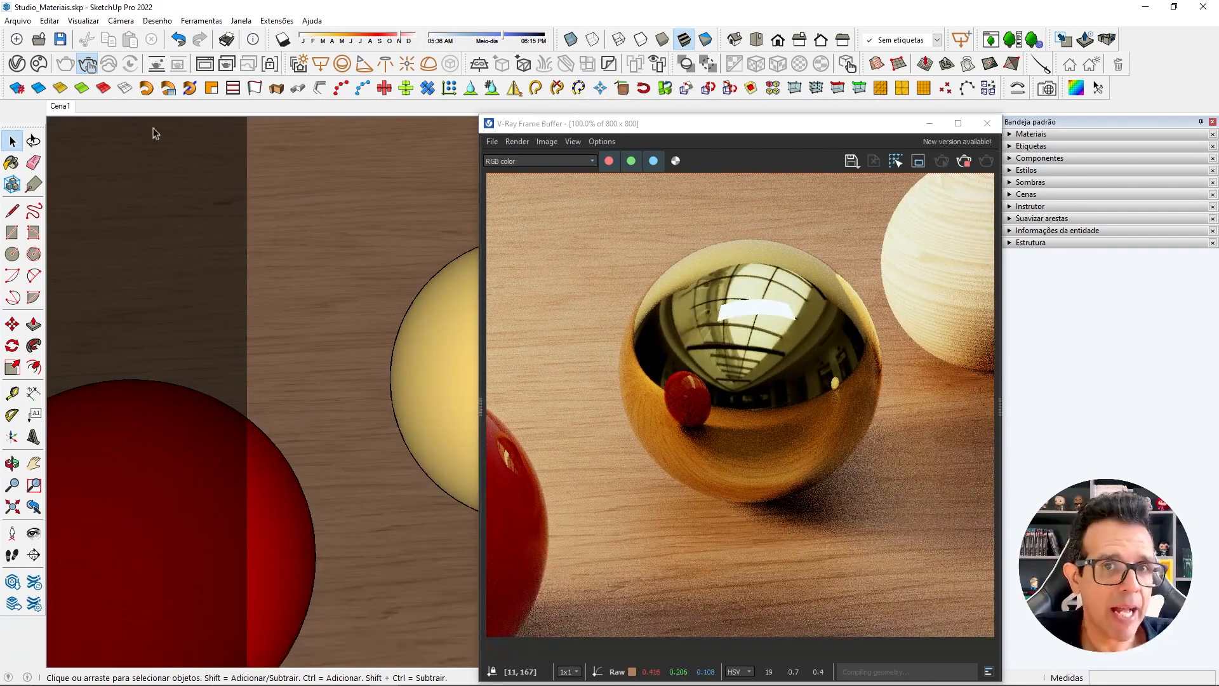
click(39, 63)
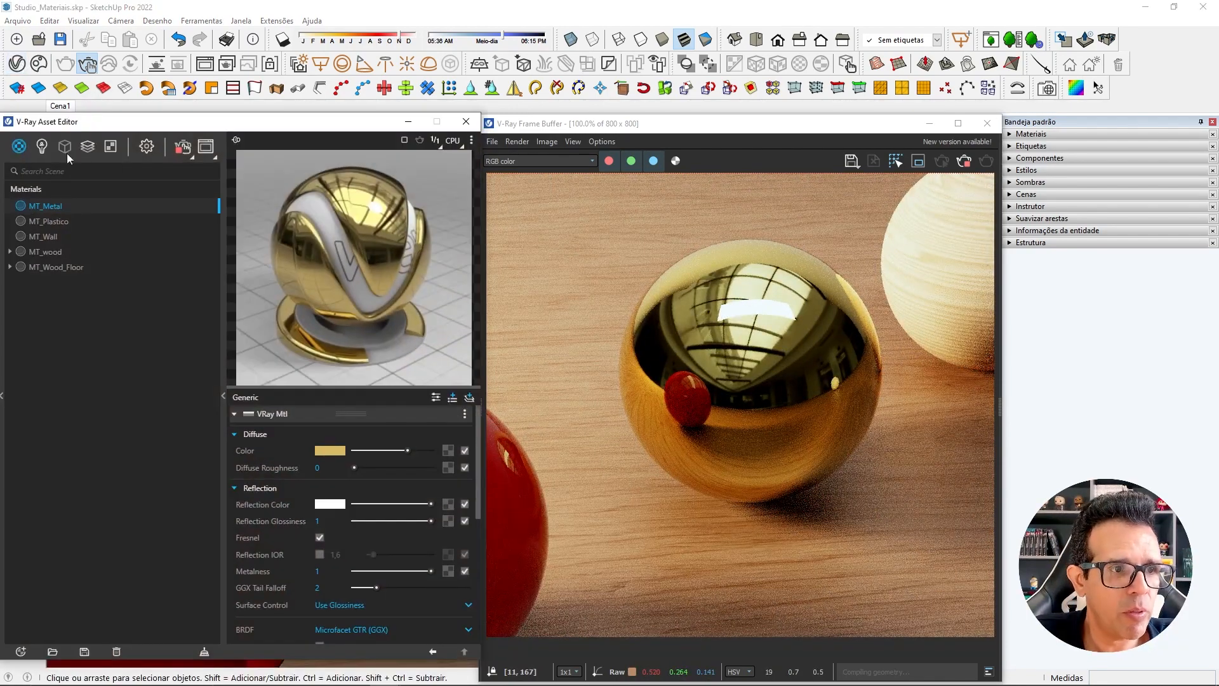
click(42, 147)
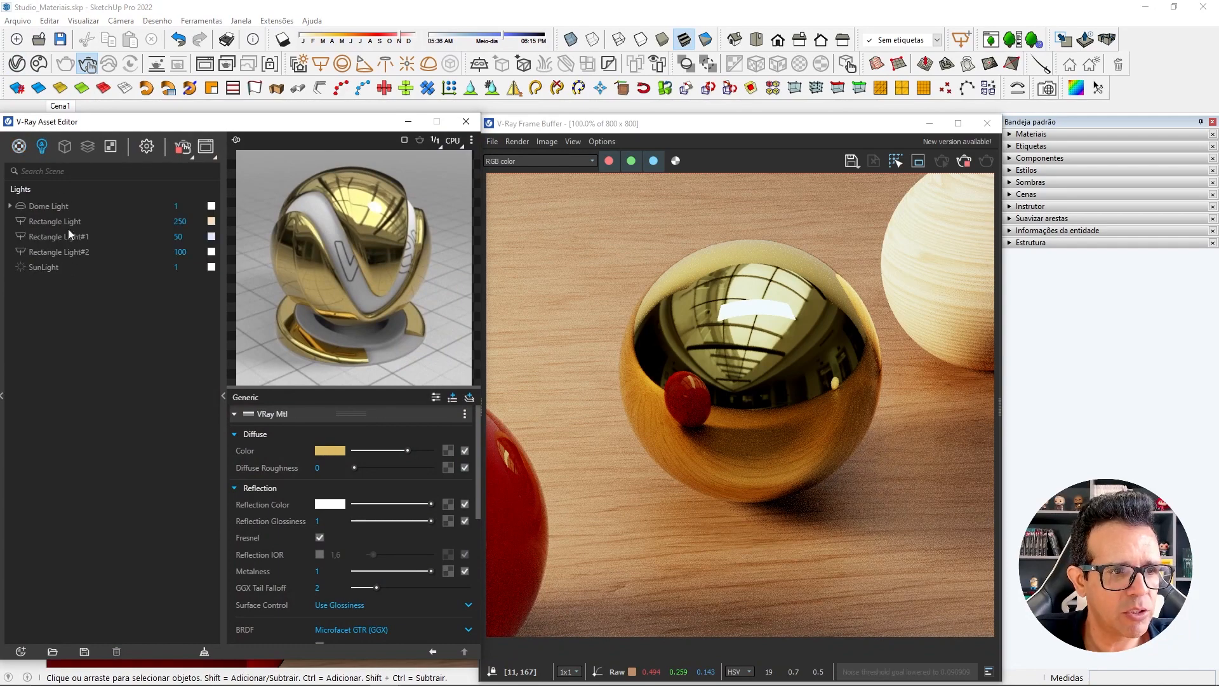
click(75, 252)
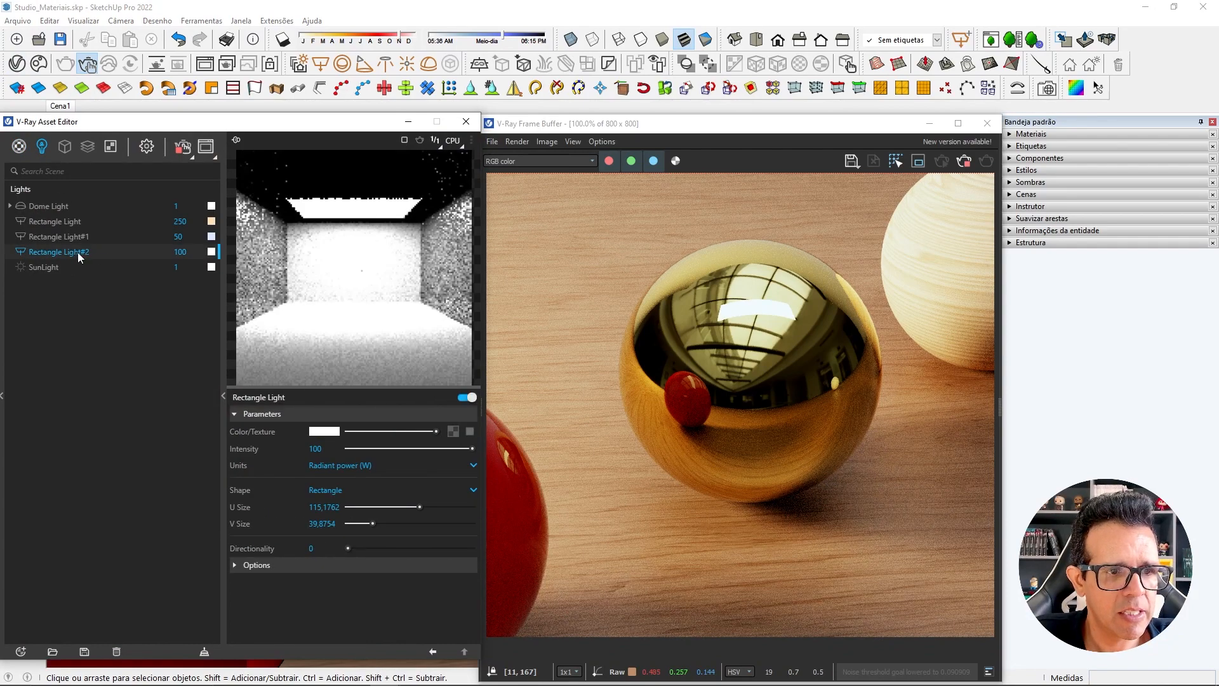
click(320, 565)
scroll(327, 578, down, 3)
click(314, 583)
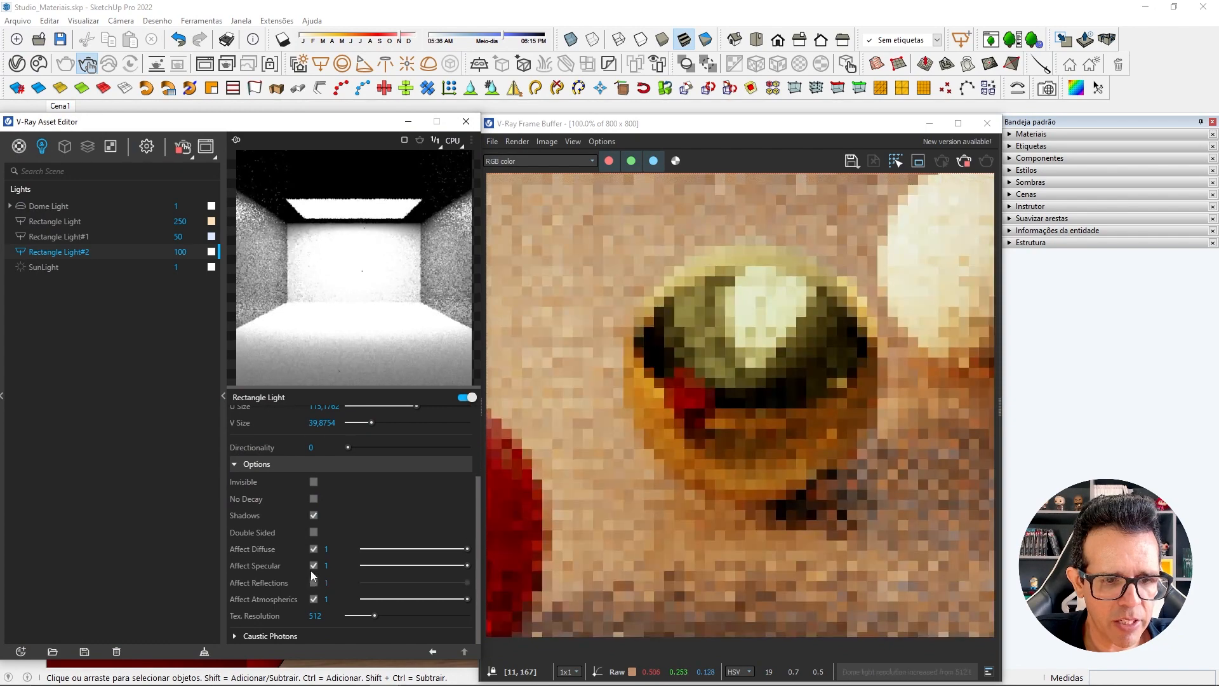
click(314, 566)
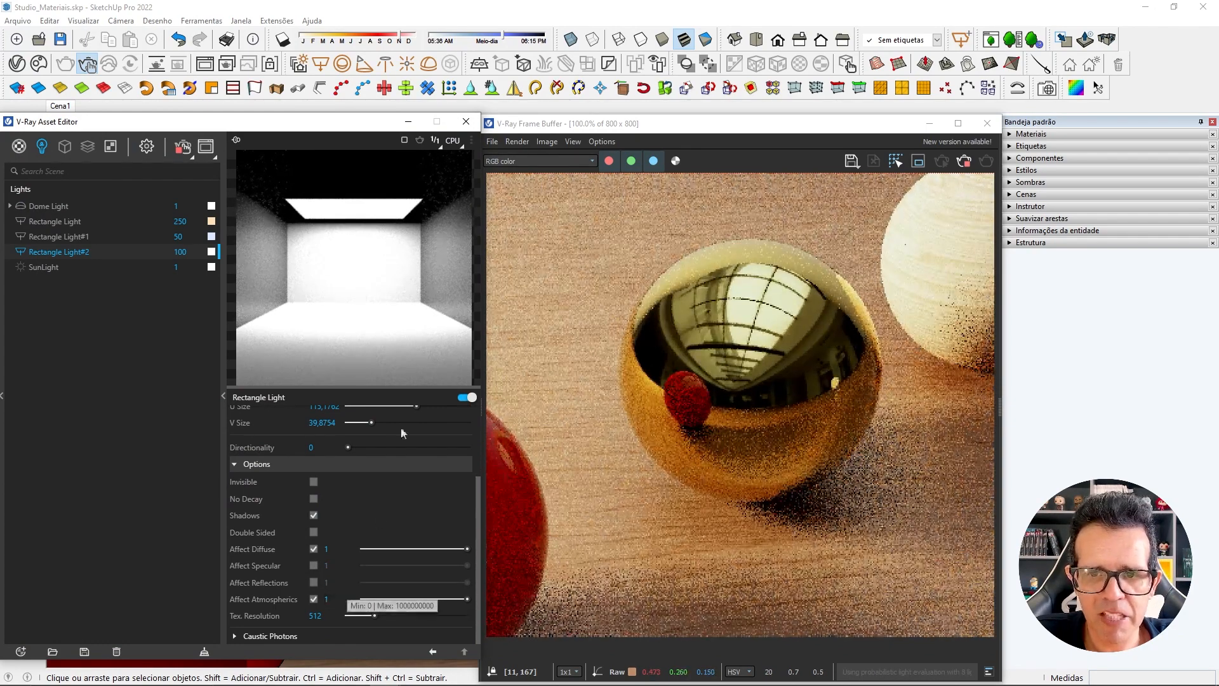
click(465, 122)
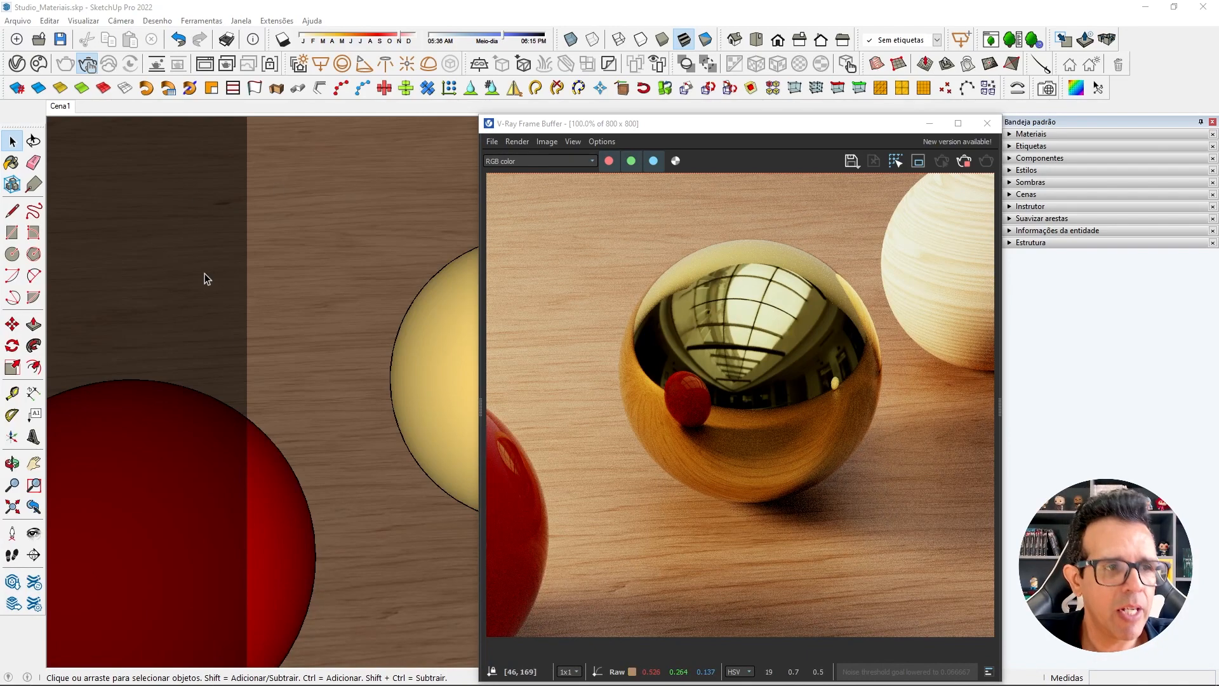
Try a black Color texture in MT_Plastico's diffuse color slot while viewing the plastic sphere up close.
mouse_move(204, 275)
middle_down()
mouse_move(349, 430)
mouse_move(615, 318)
middle_up()
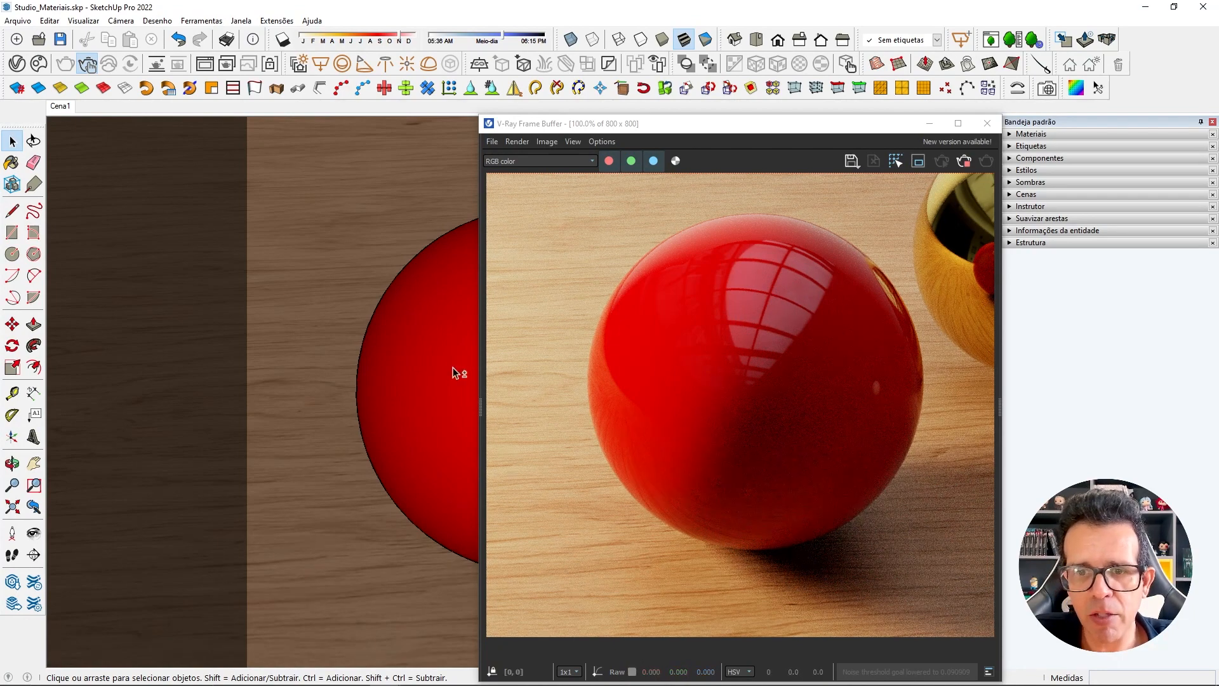
middle_drag(452, 367, 101, 508)
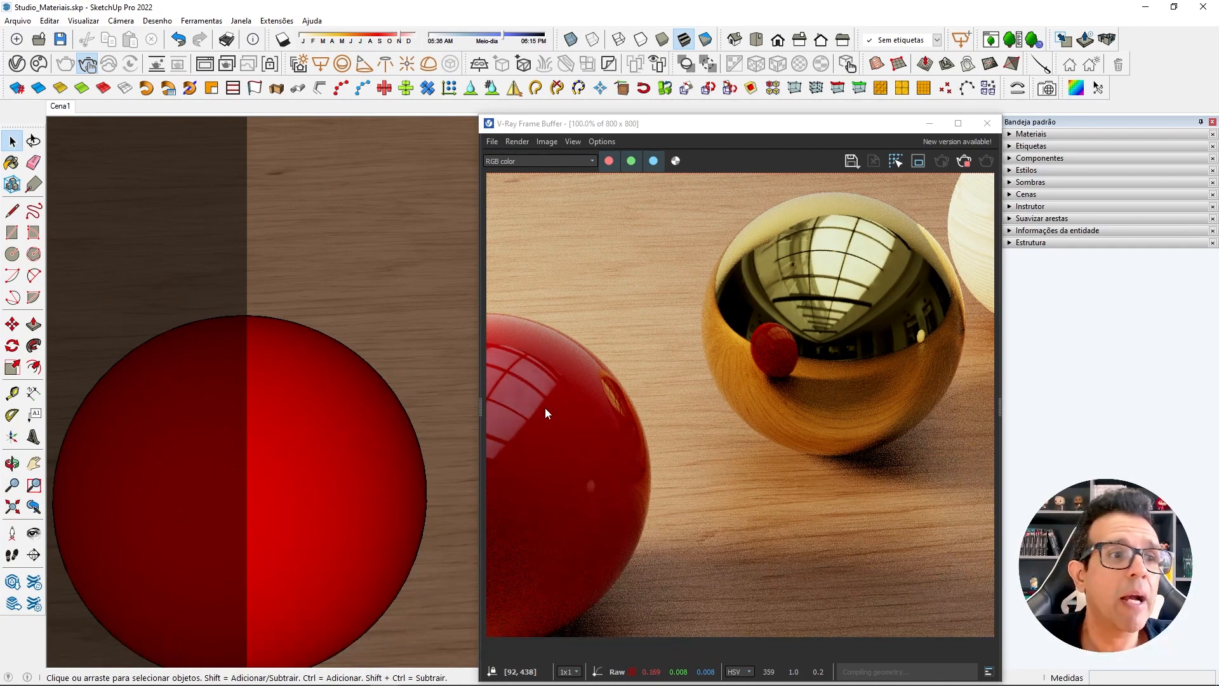
click(16, 63)
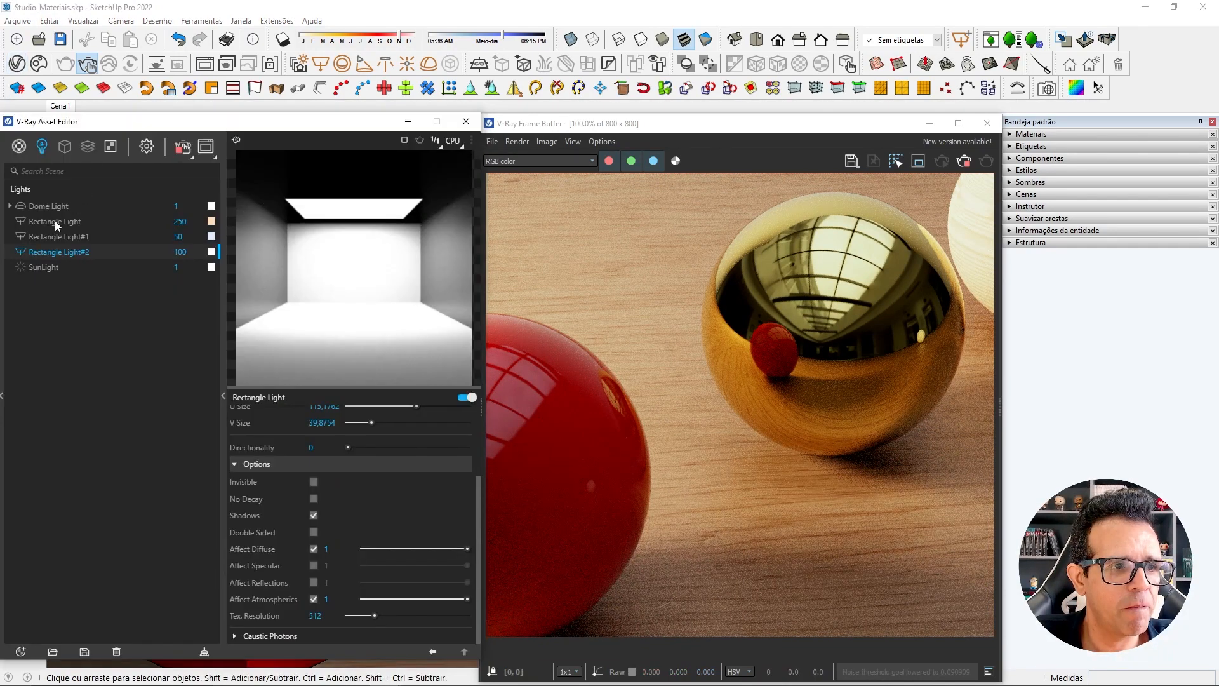
click(19, 147)
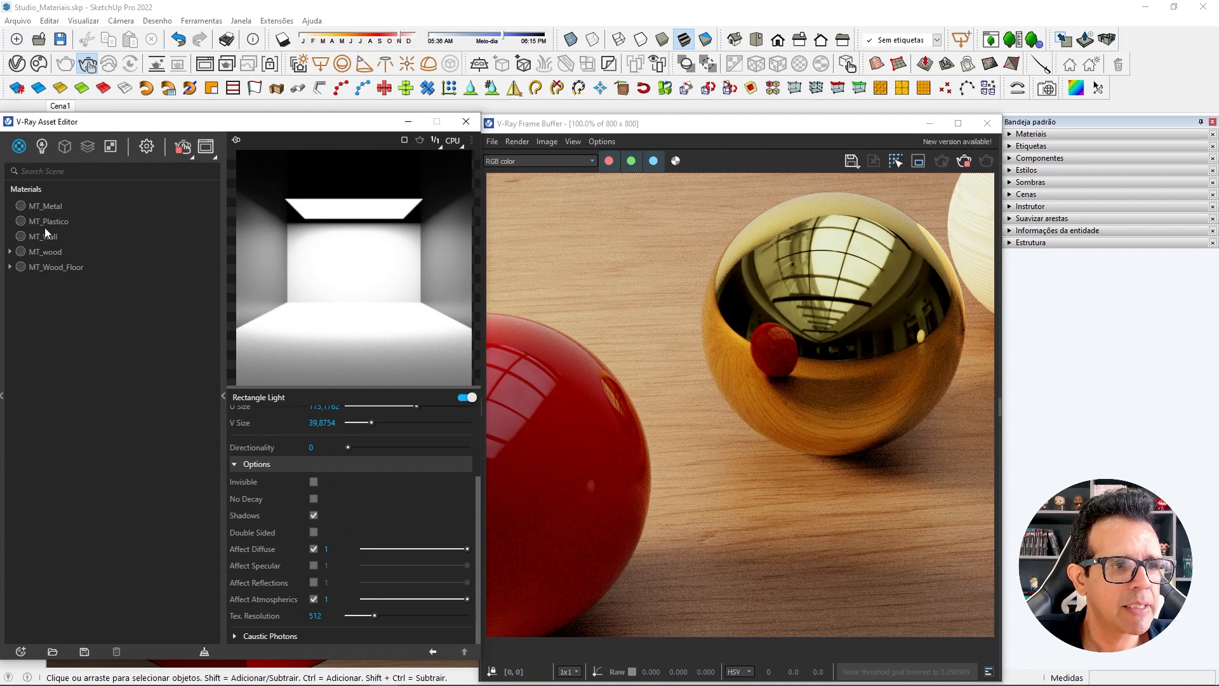
click(40, 222)
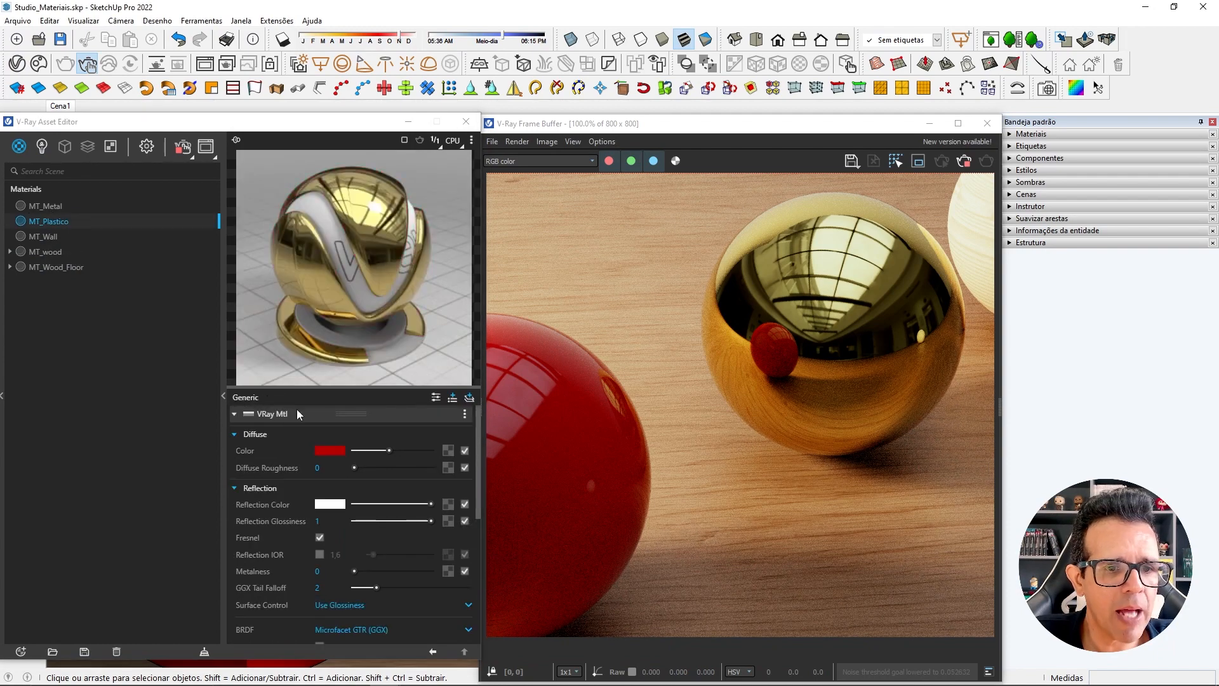
click(448, 453)
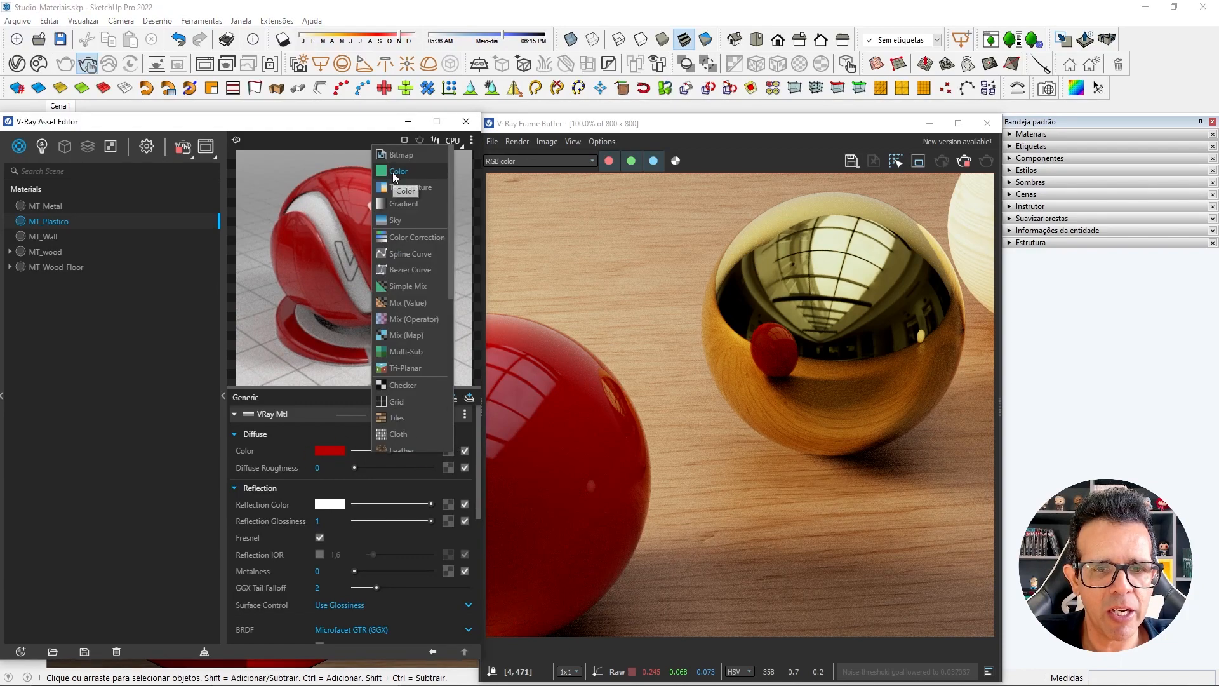
click(393, 171)
drag(358, 124, 251, 130)
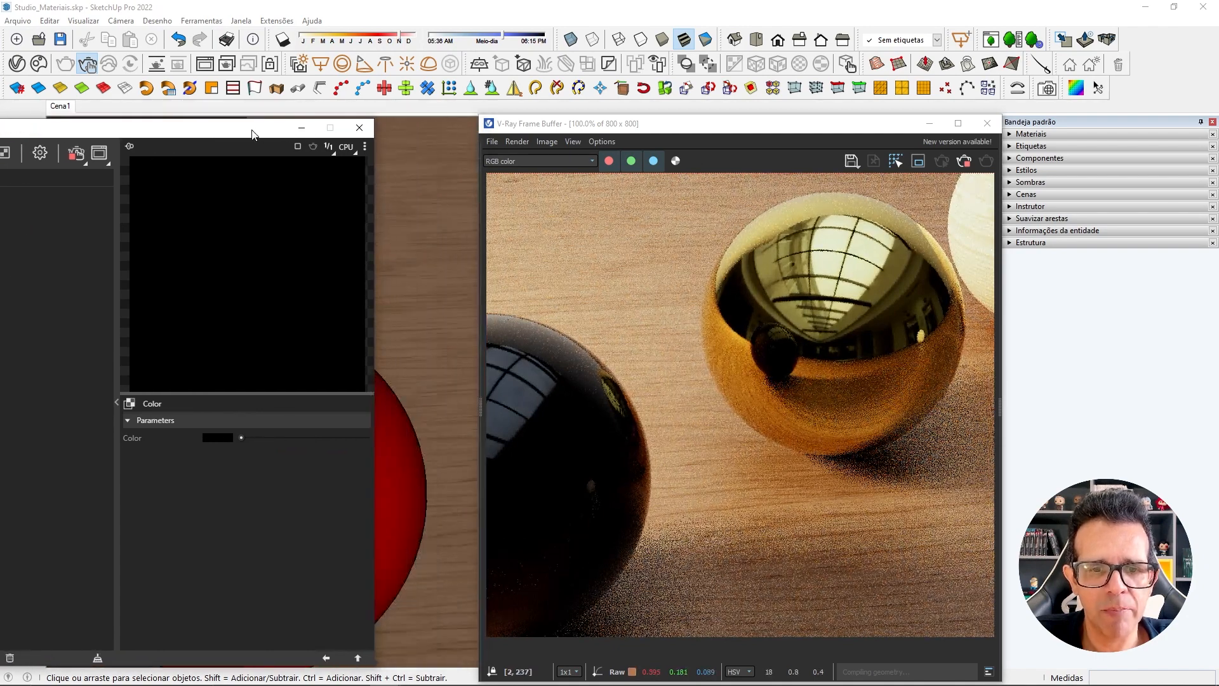
shift+middle_drag(453, 385, 523, 363)
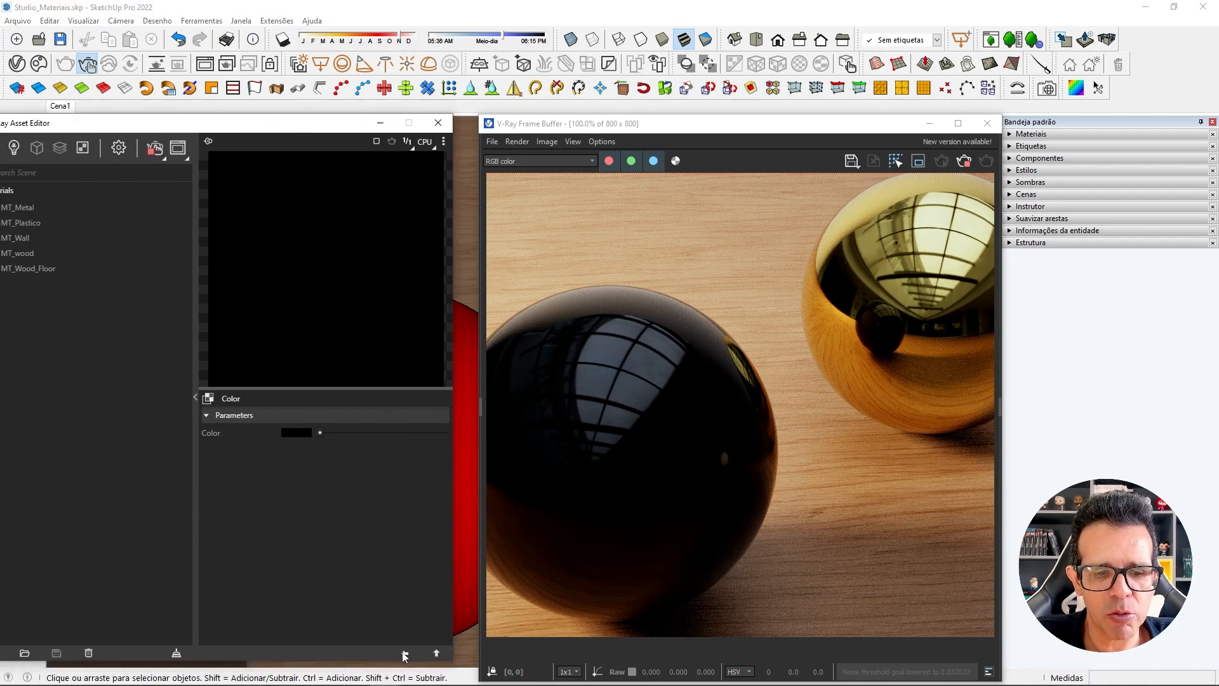
Disable the diffuse texture of MT_Plastico and restore the Cena1 camera view with the Asset Editor beside the render.
click(437, 452)
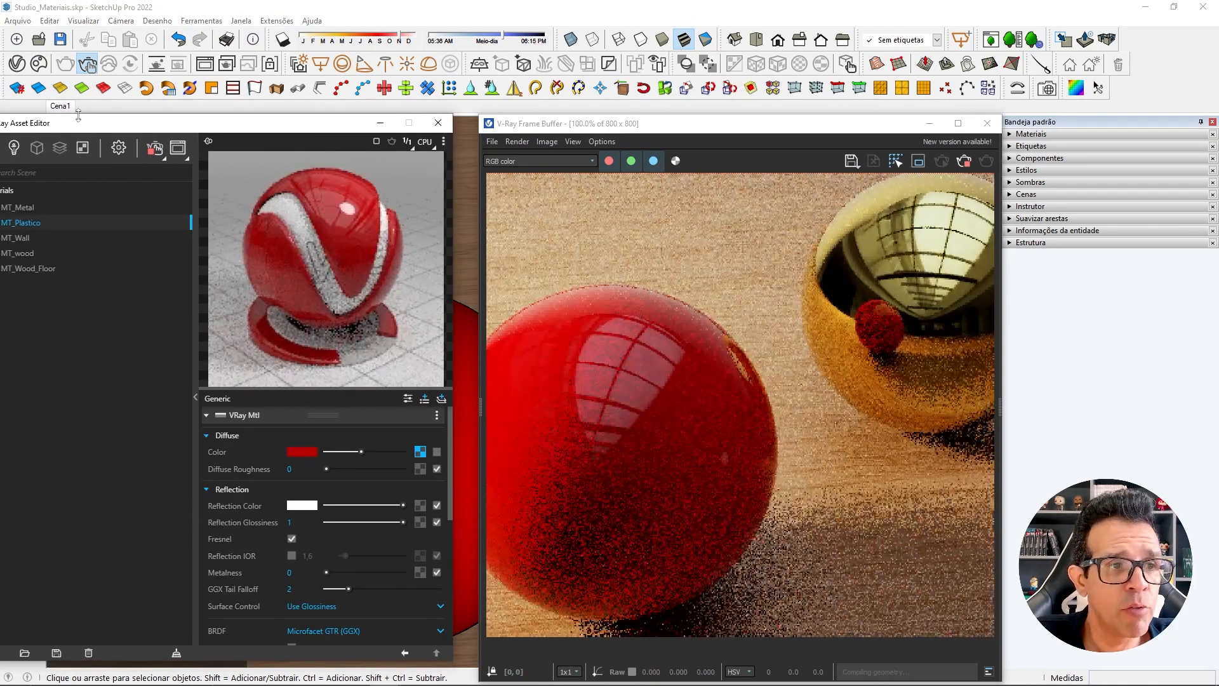
click(64, 106)
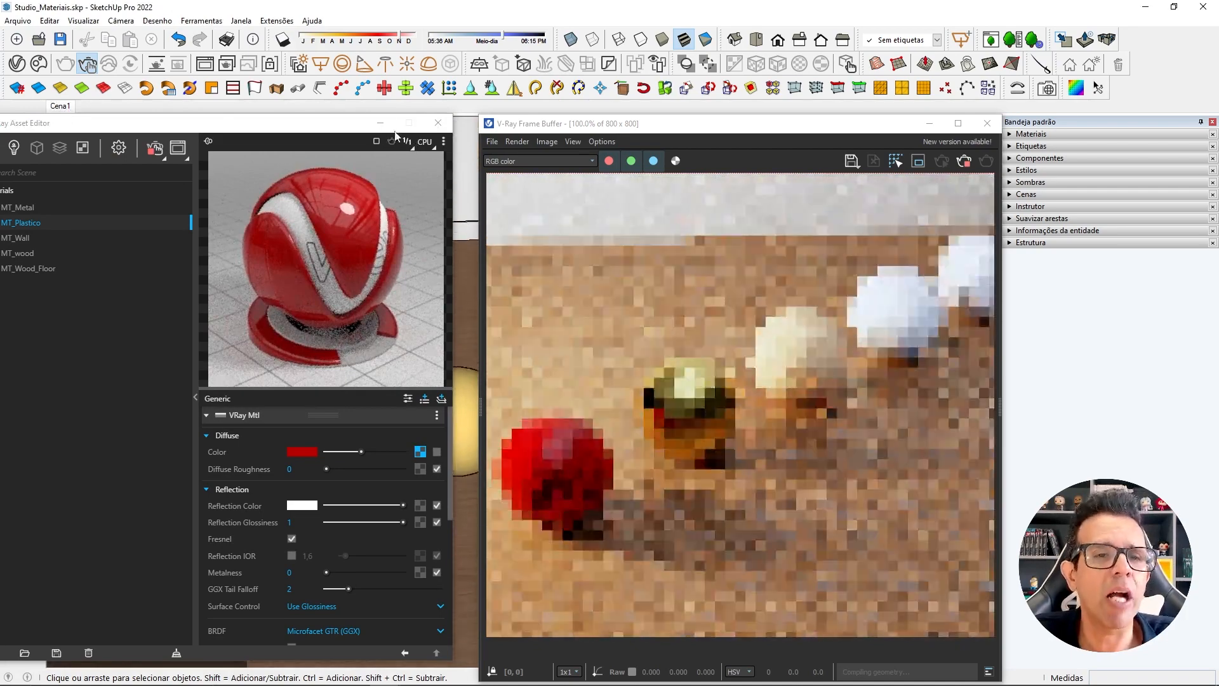
drag(343, 130, 366, 133)
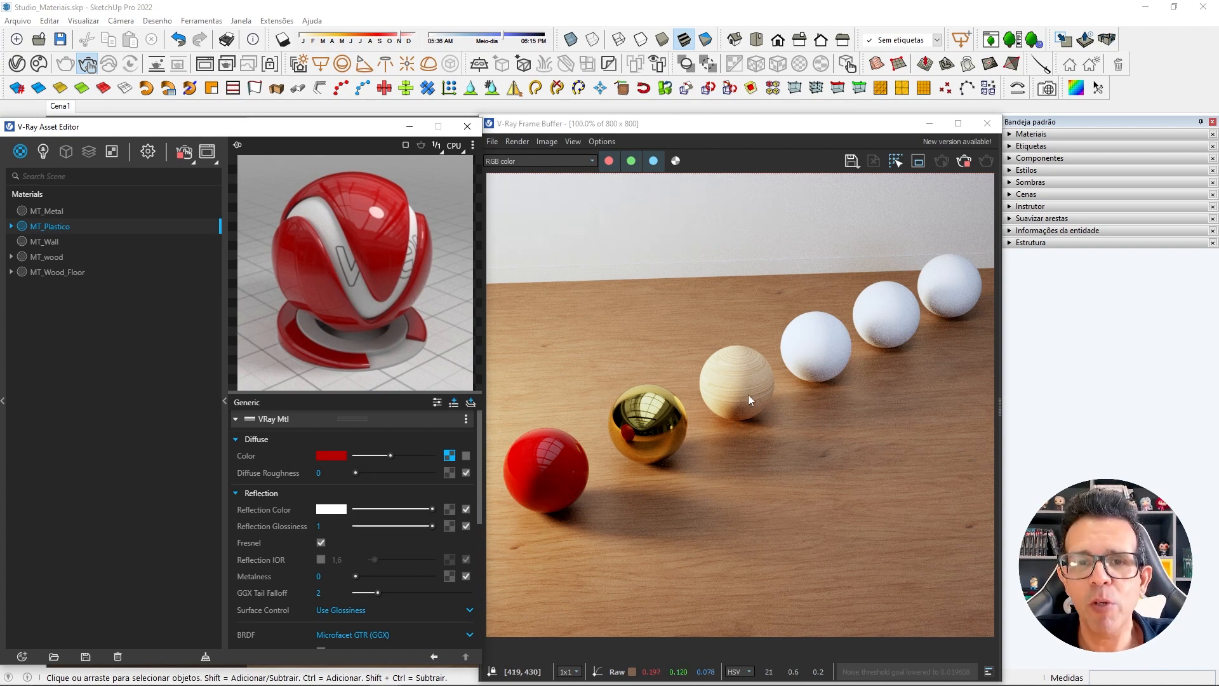
Select the MT_wood material and switch its preview scene to Floor.
click(62, 257)
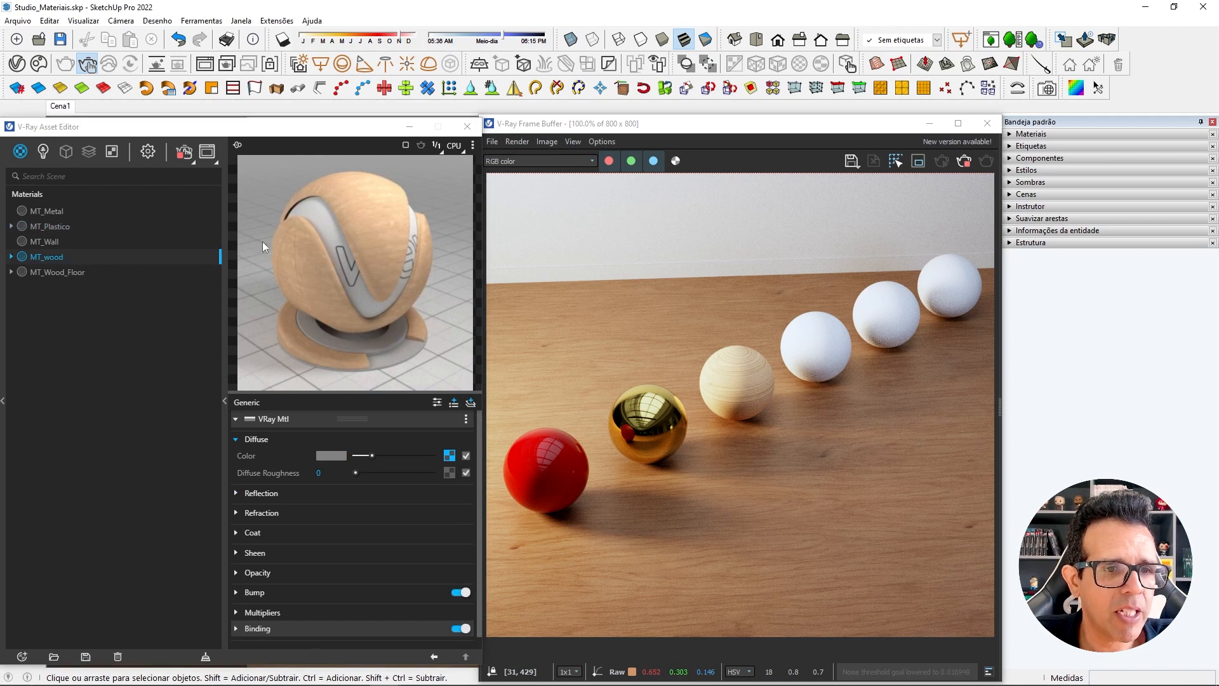
mouse_move(162, 131)
mouse_down()
mouse_move(191, 127)
mouse_move(176, 130)
mouse_up()
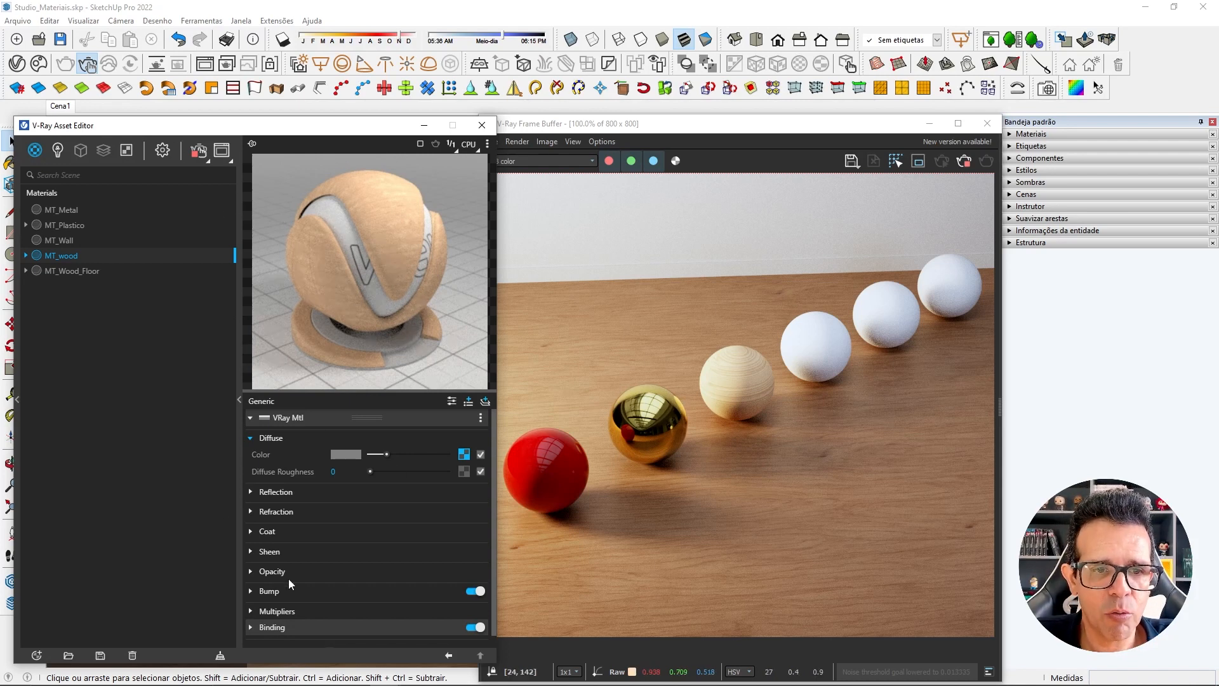
click(488, 145)
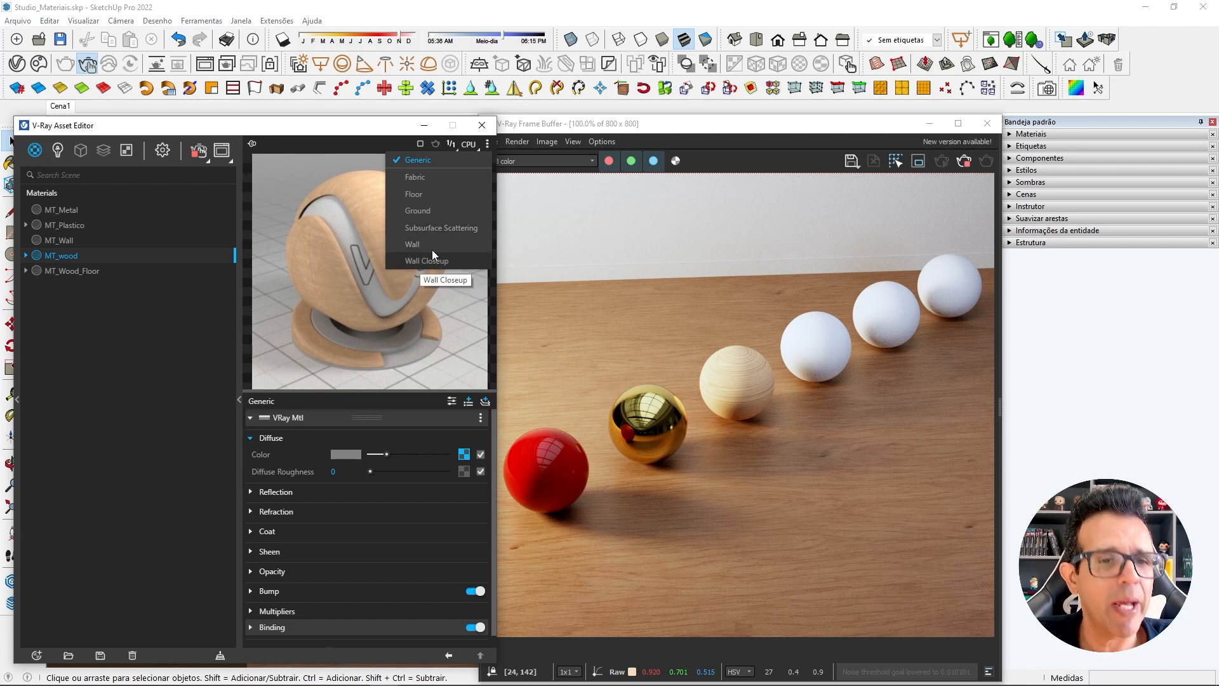
click(427, 197)
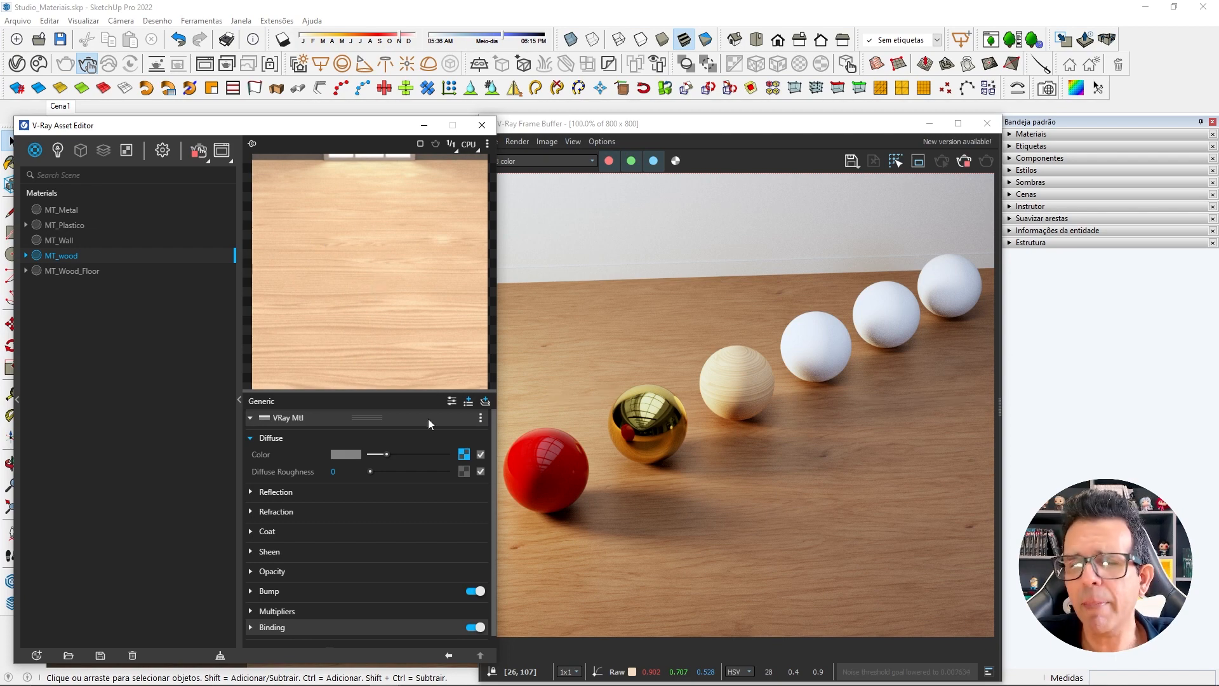
Set MT_wood's refraction IOR to 1,5 and collapse the Refraction section.
click(251, 512)
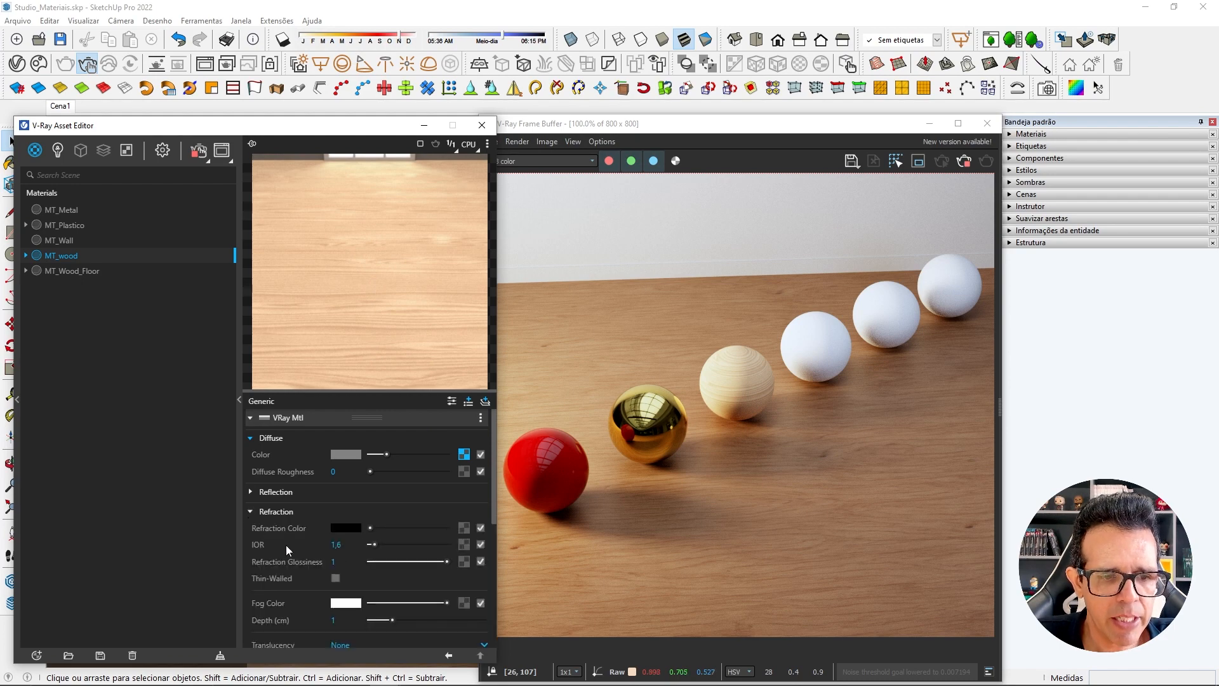
drag(359, 545, 339, 545)
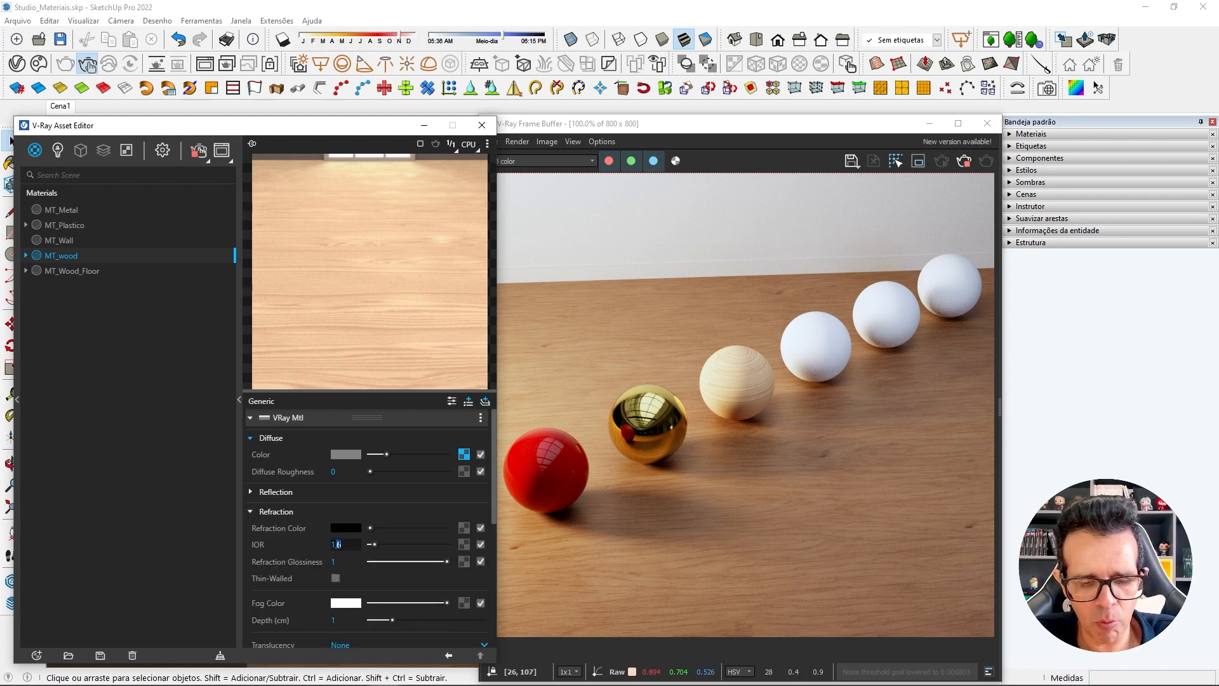
text(5)
key(Return)
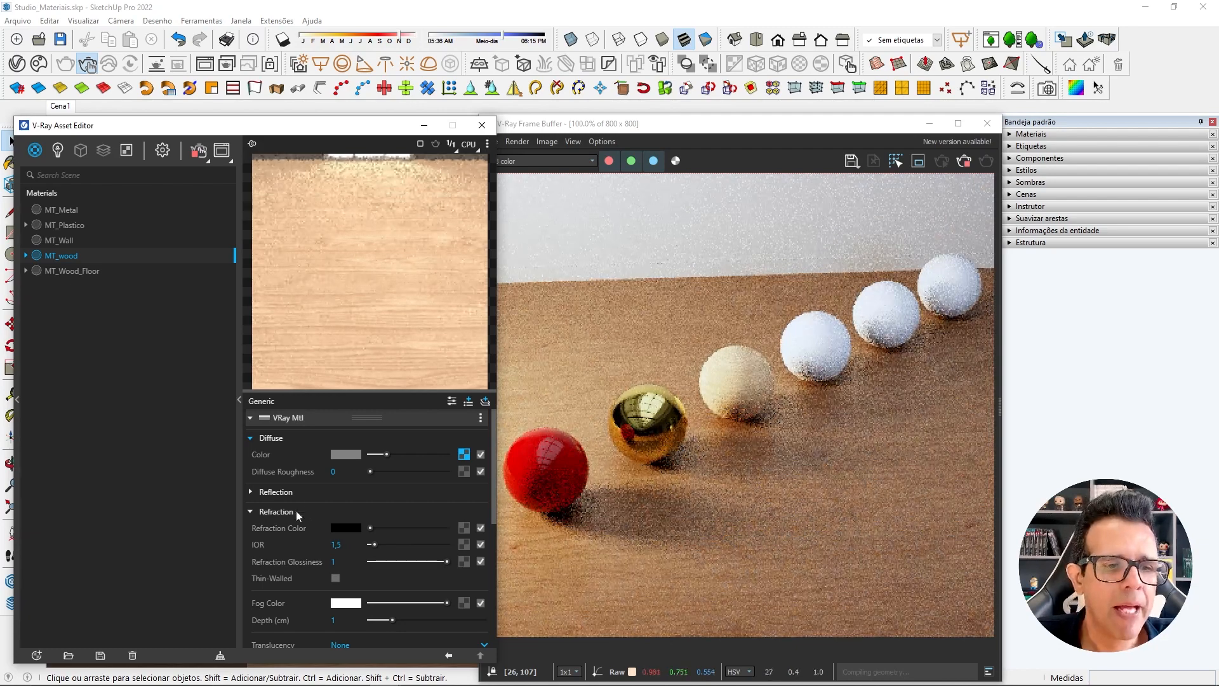
click(296, 511)
Raise MT_wood's Reflection Color to white and place the Asset Editor beside the render.
click(298, 493)
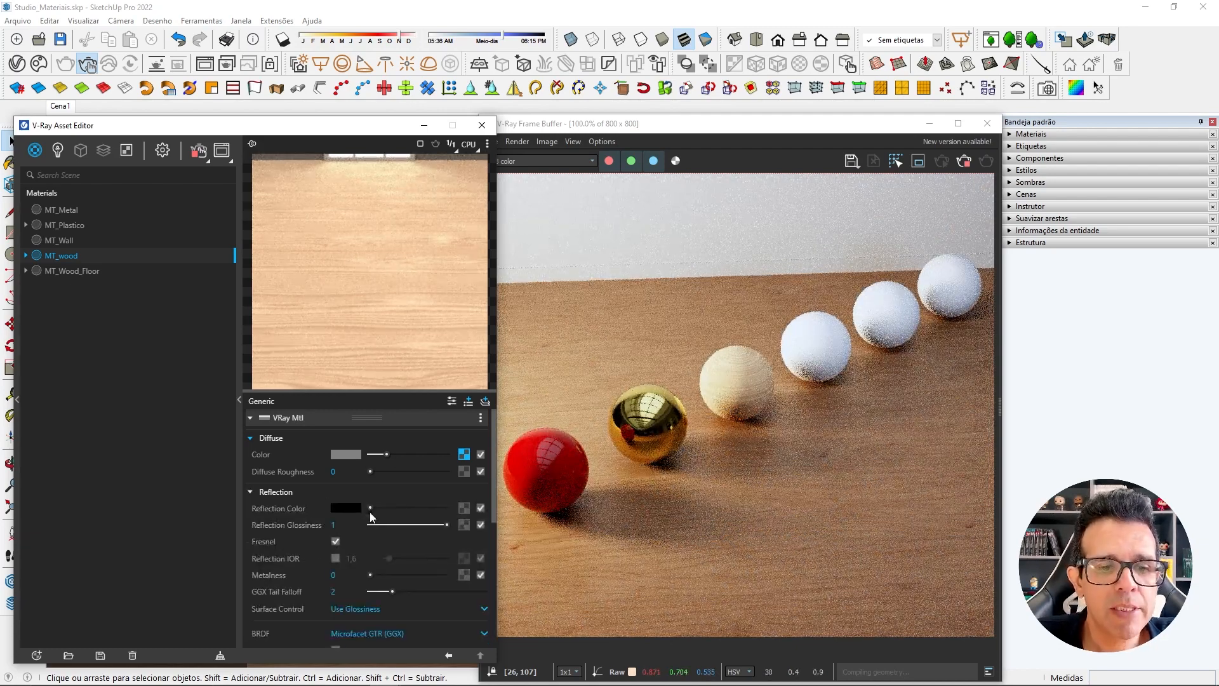
drag(371, 508, 454, 510)
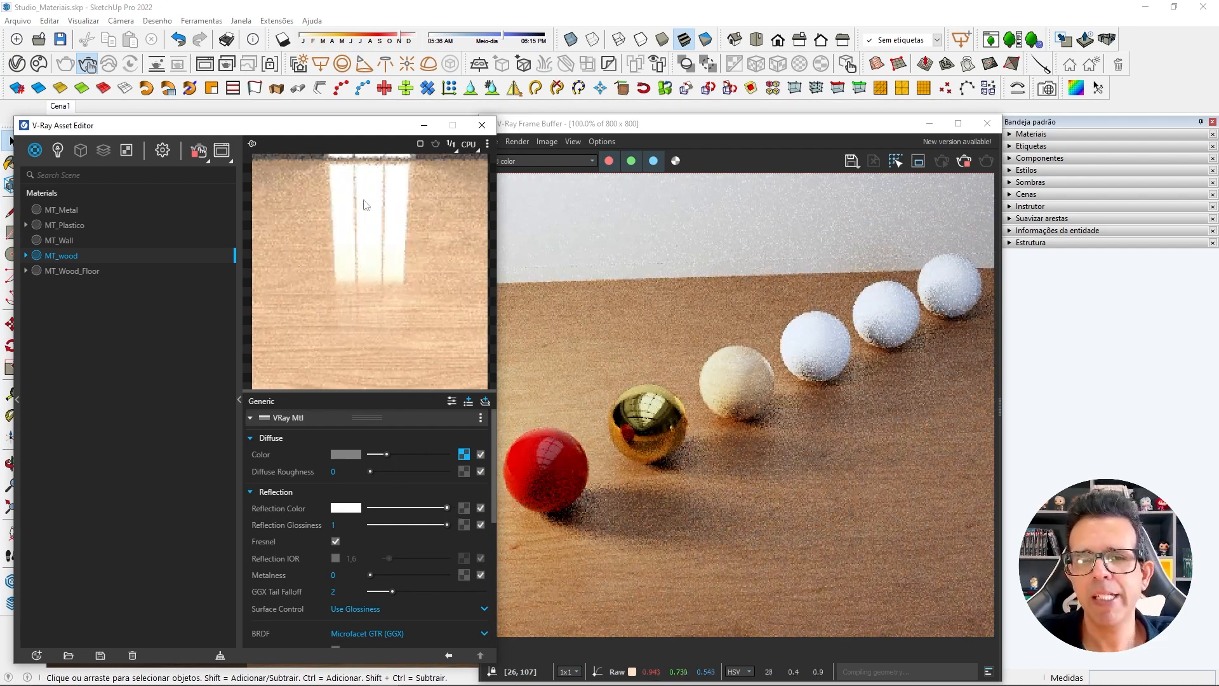
drag(352, 134, 338, 132)
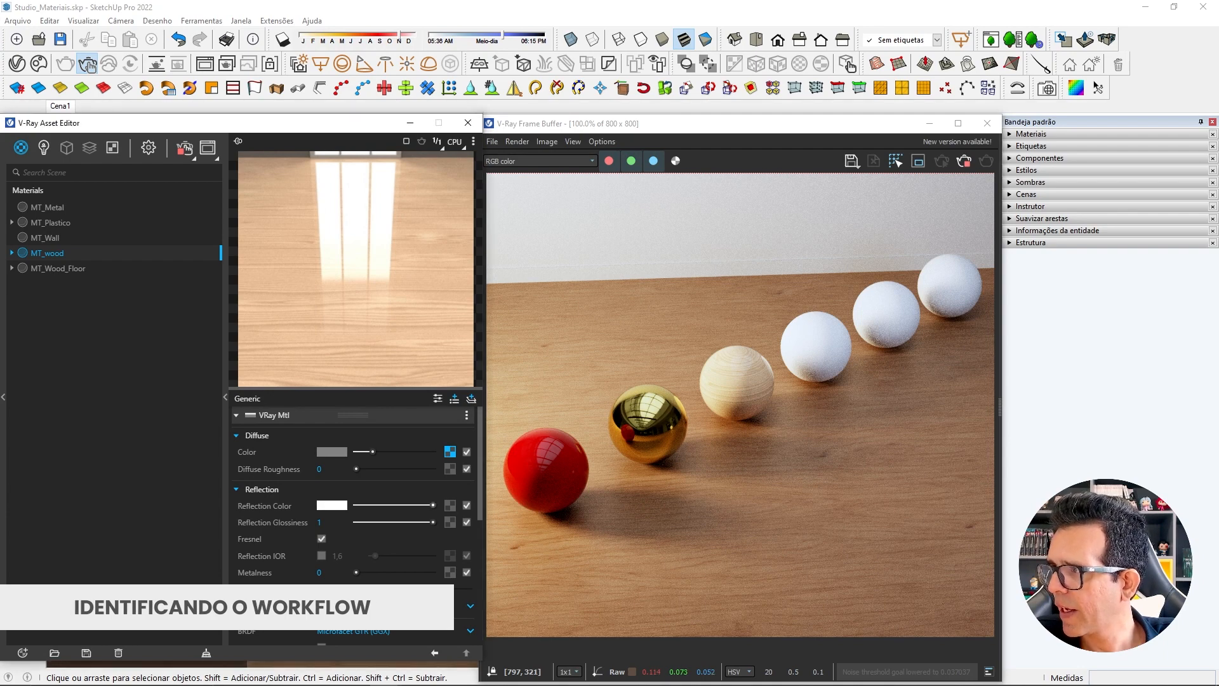
Review the wood texture files in the maps folder and set MT_wood's Reflection Glossiness to 0,55.
drag(1218, 134, 600, 115)
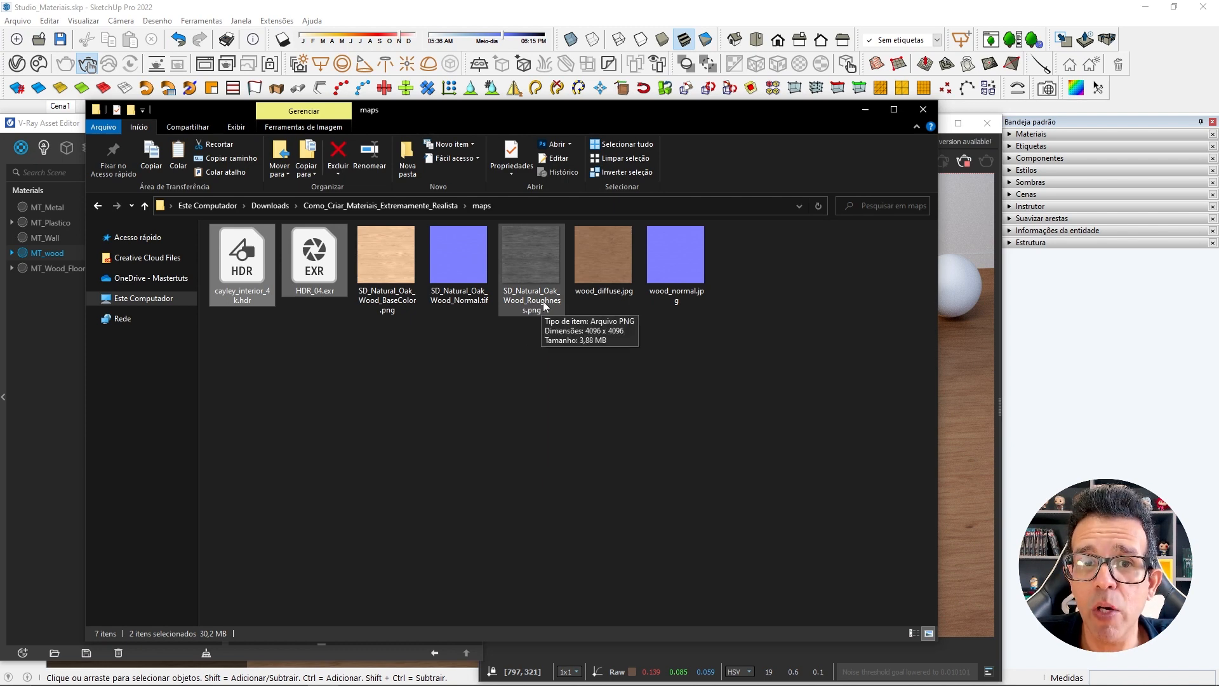
drag(708, 113, 1218, 222)
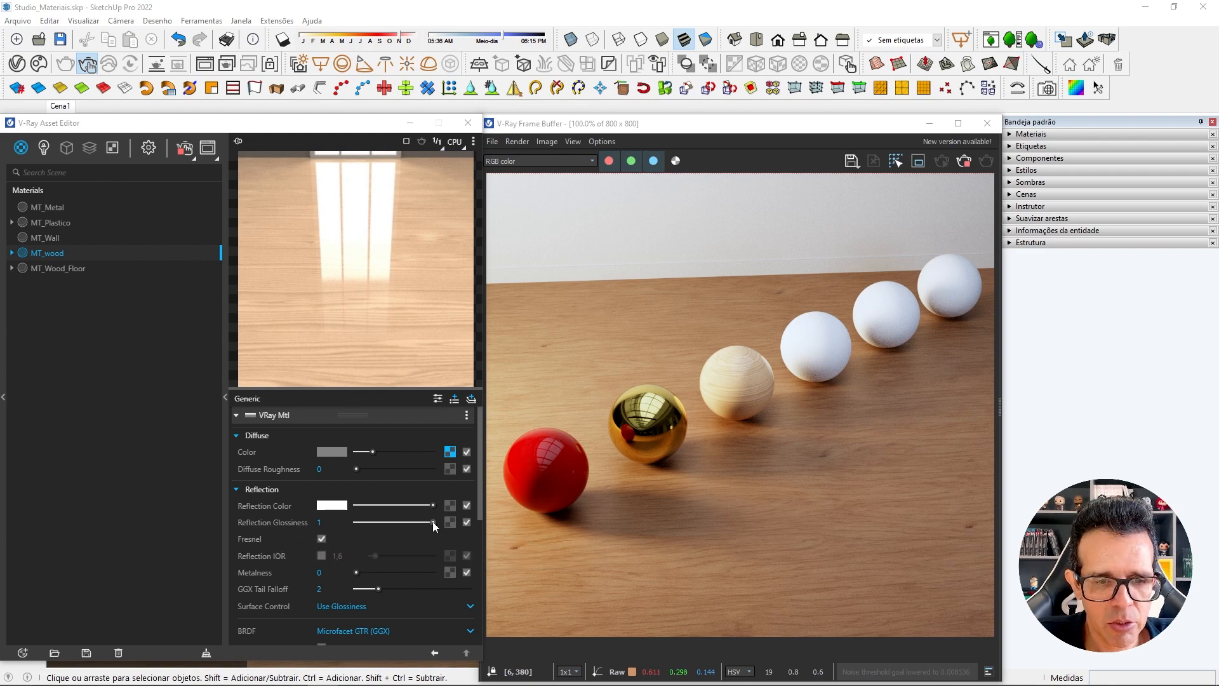
drag(434, 522, 387, 525)
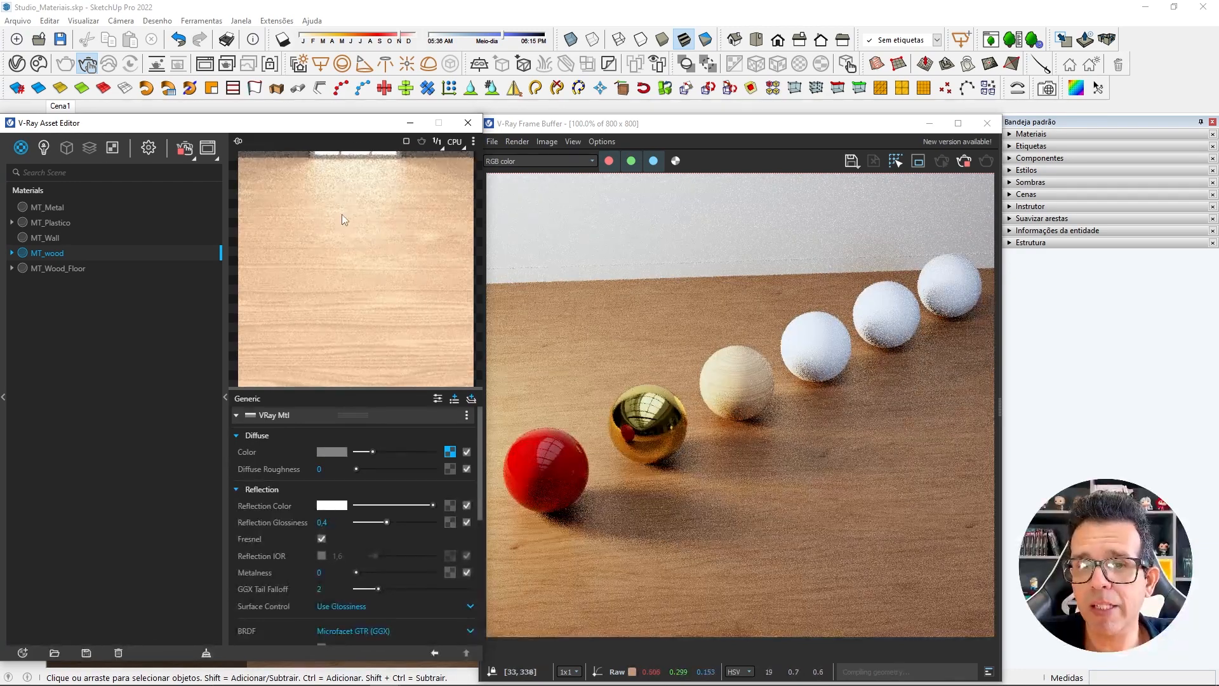
click(399, 523)
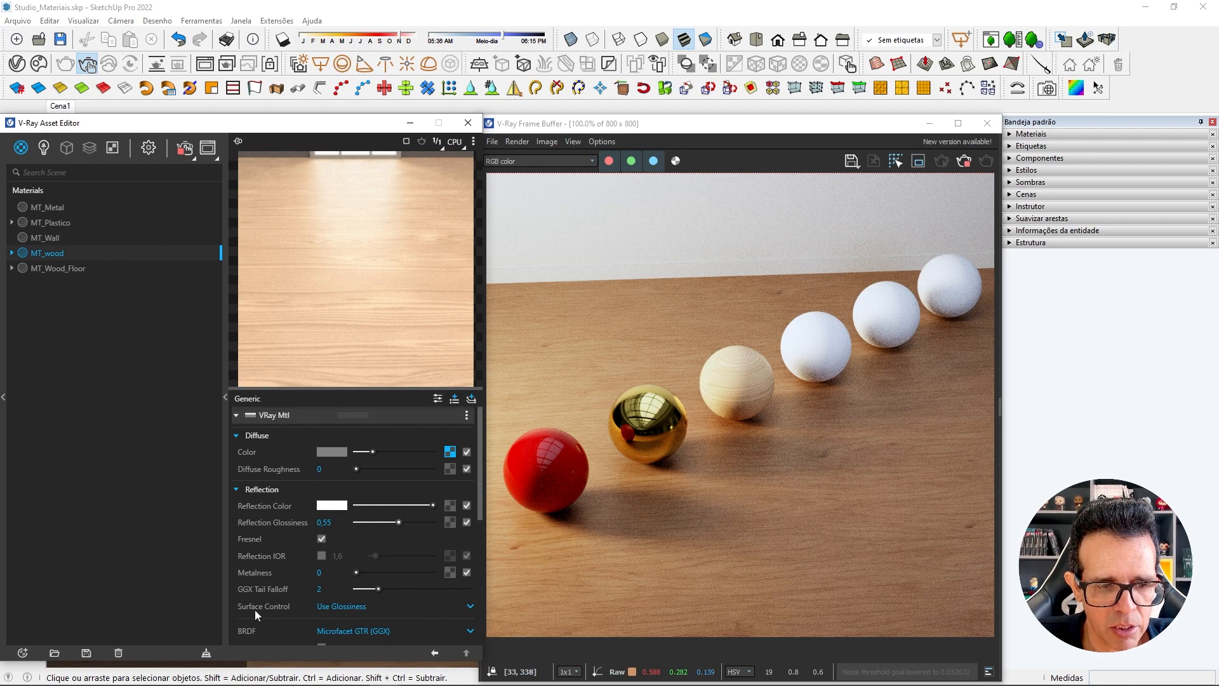
Change MT_wood's Surface Control to Use Roughness and set the Reflection Roughness to 0.
click(343, 606)
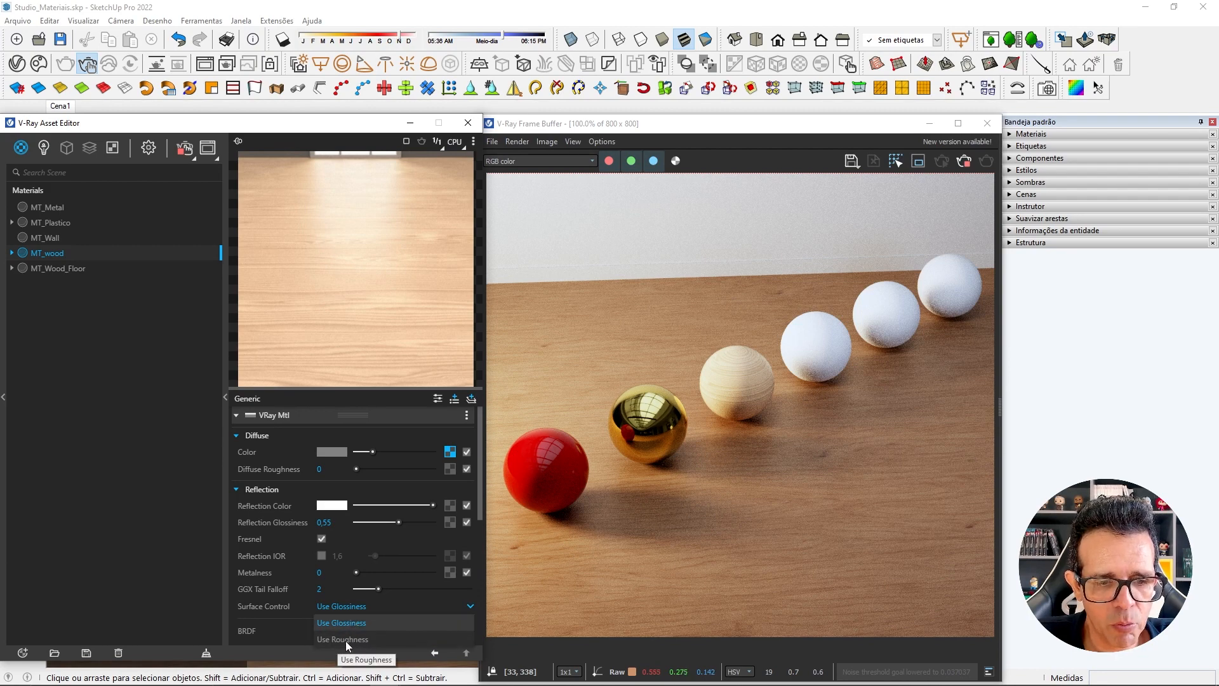
click(346, 638)
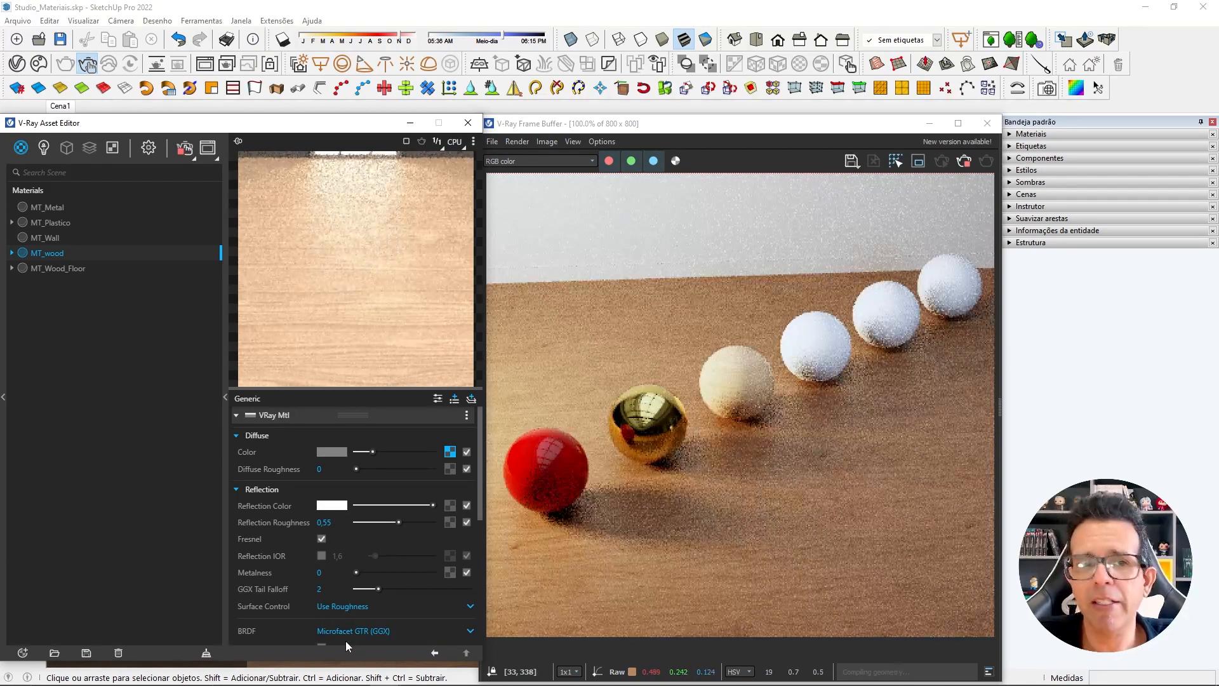
drag(399, 522, 348, 523)
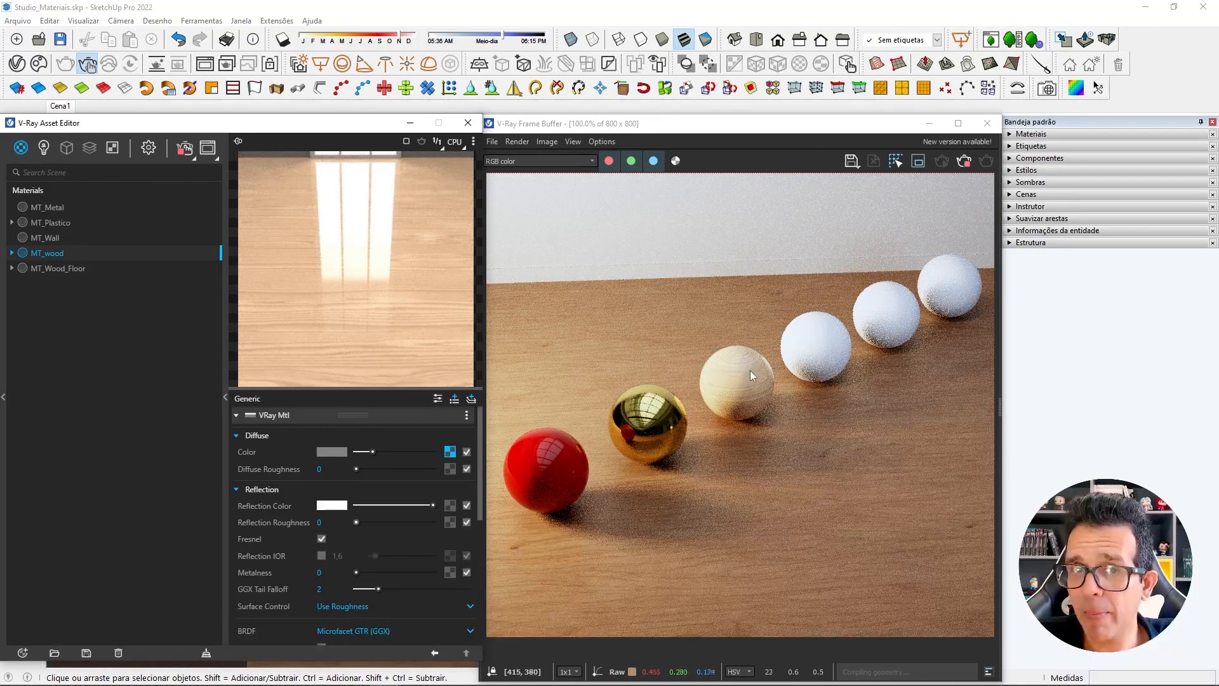
Compare MT_wood at Reflection Roughness 1 and Reflection Glossiness 0, and return Surface Control to Use Roughness.
drag(356, 522, 449, 522)
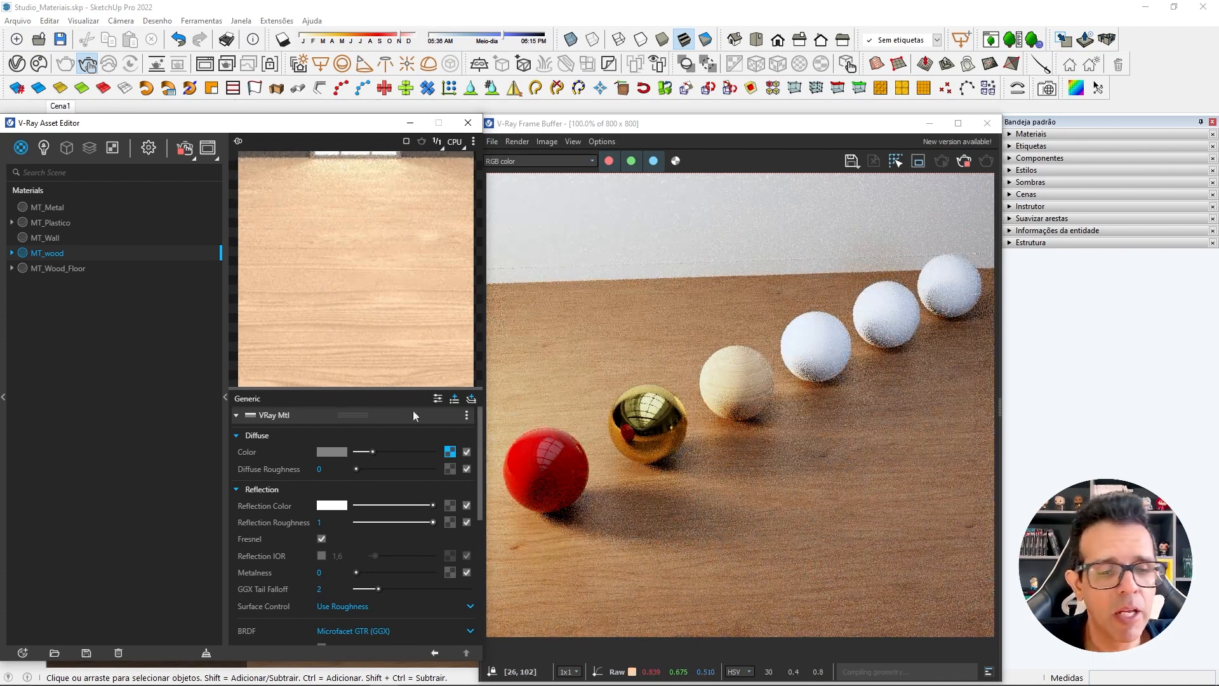
click(367, 609)
click(361, 622)
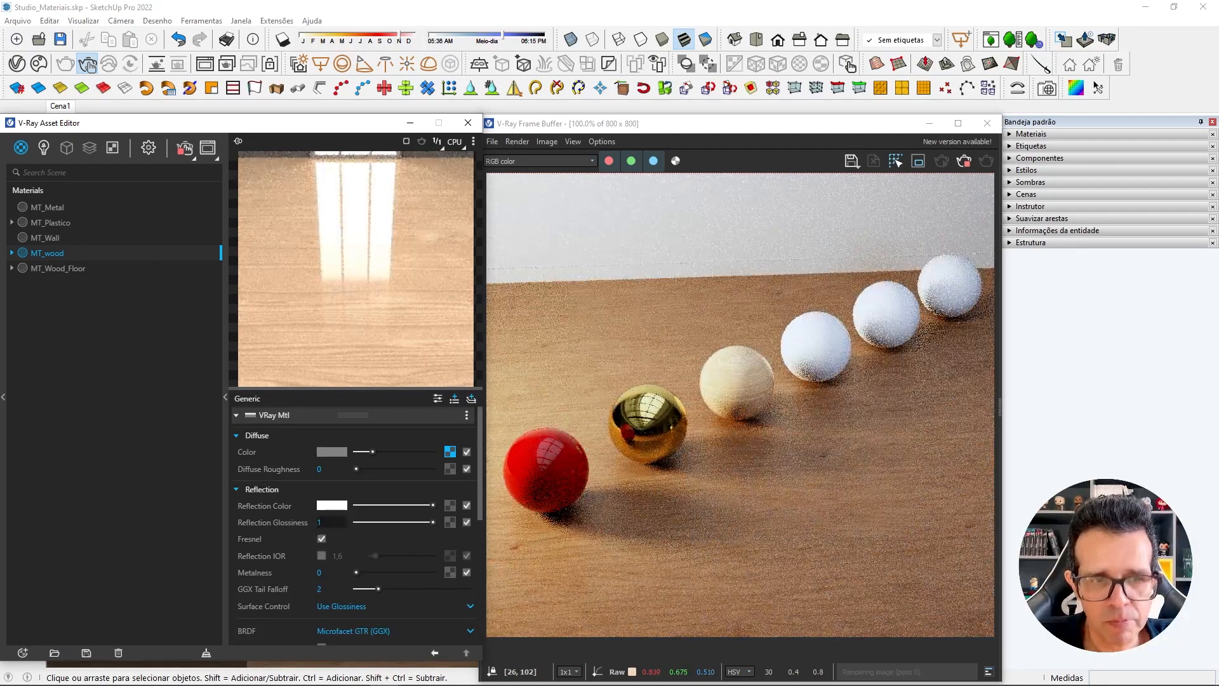
drag(386, 522, 338, 524)
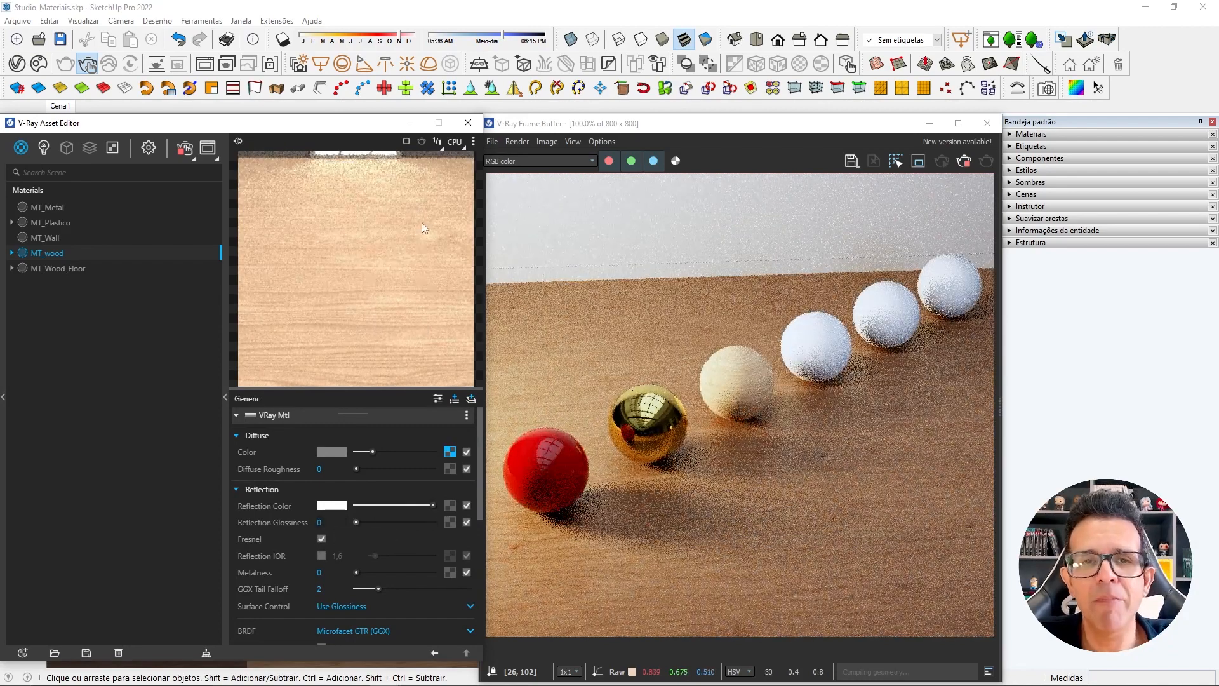
click(338, 605)
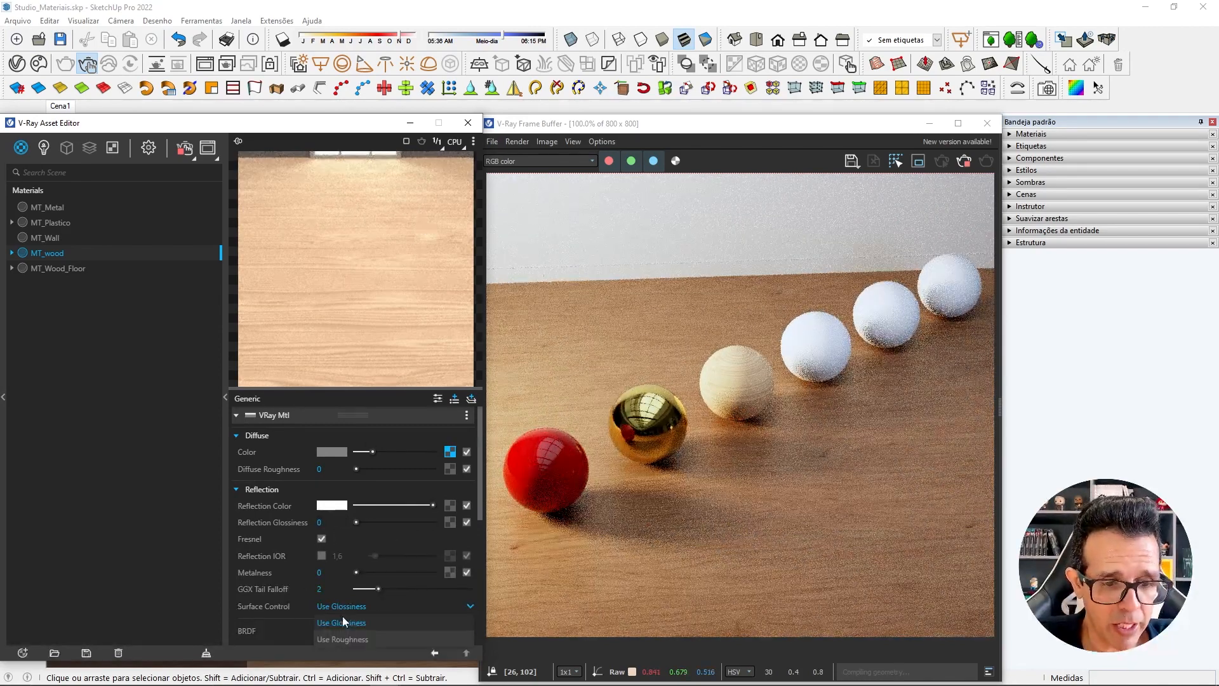
click(349, 640)
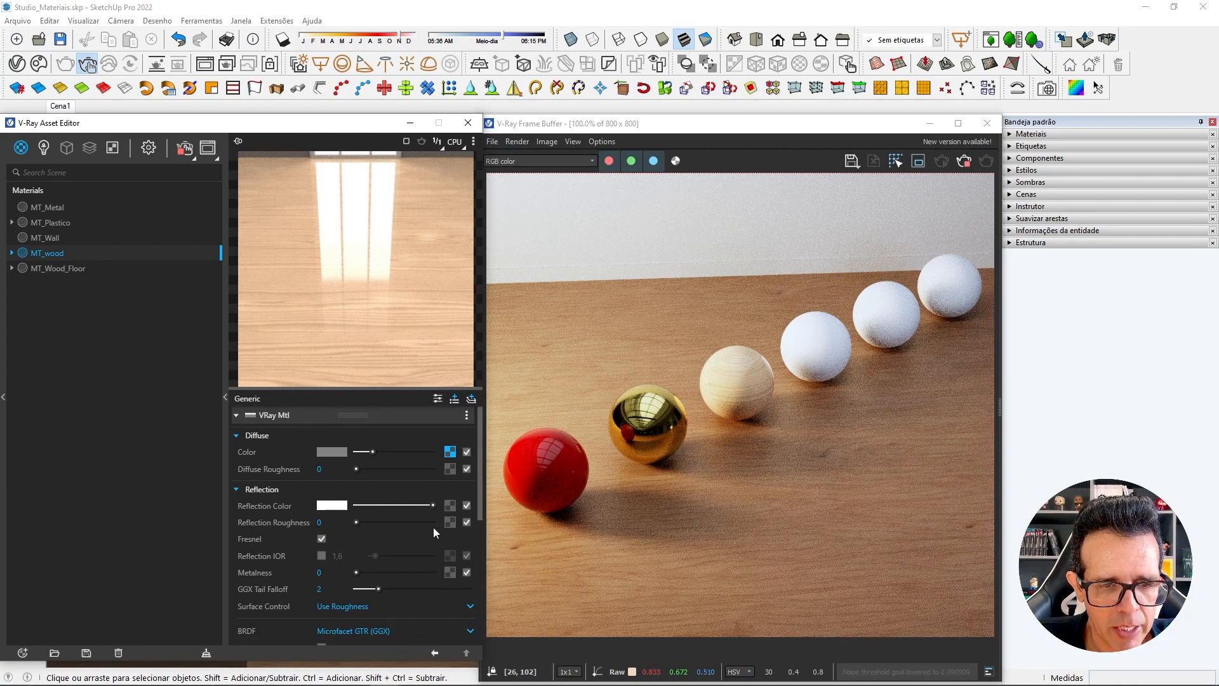
Load SD_Natural_Oak_Wood_Roughness.png as a bitmap for MT_wood's Reflection Roughness and return to the material settings.
click(450, 523)
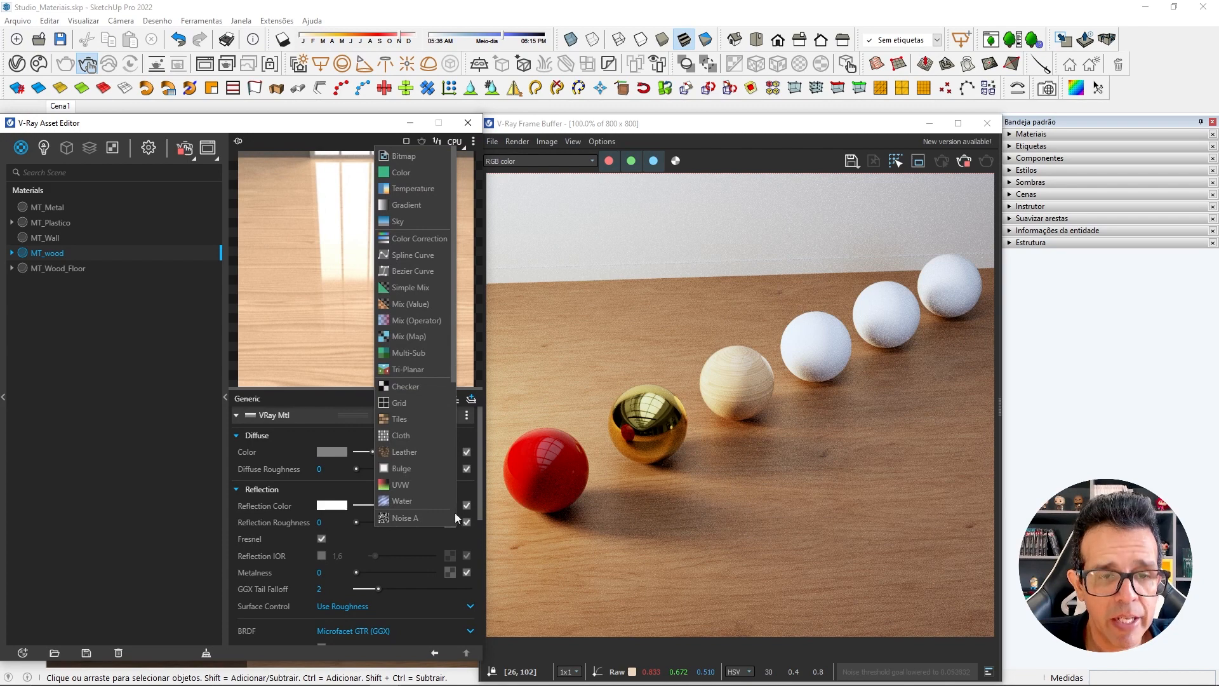
click(417, 159)
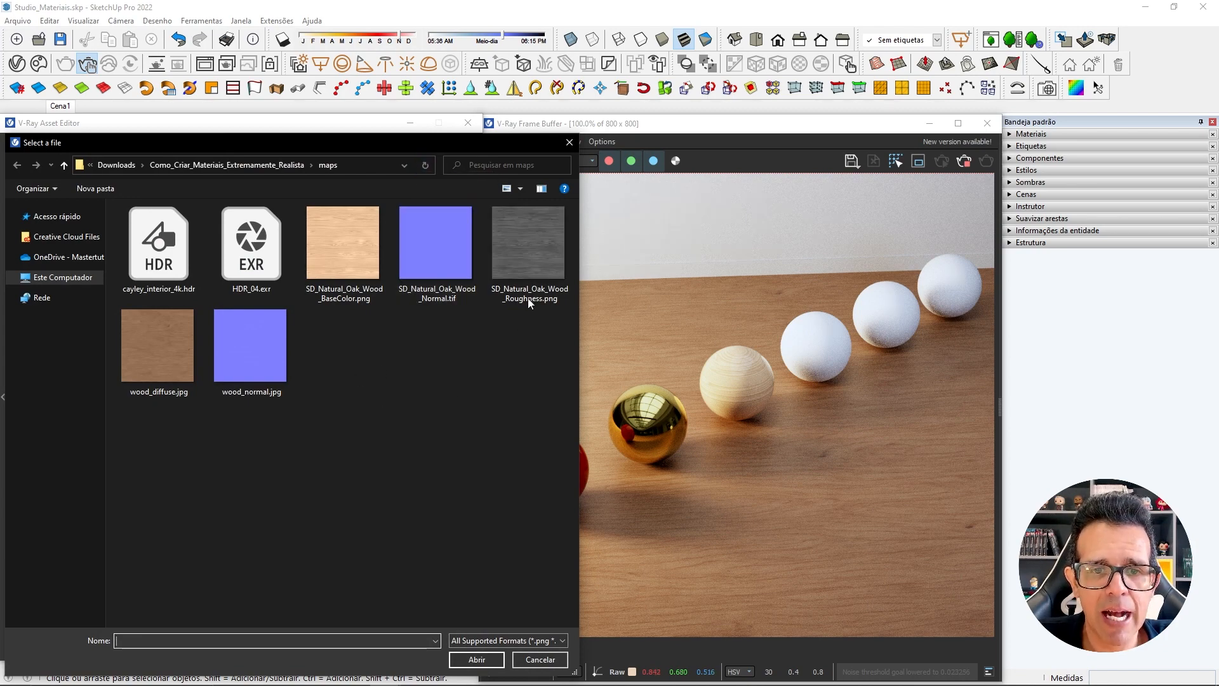
click(511, 292)
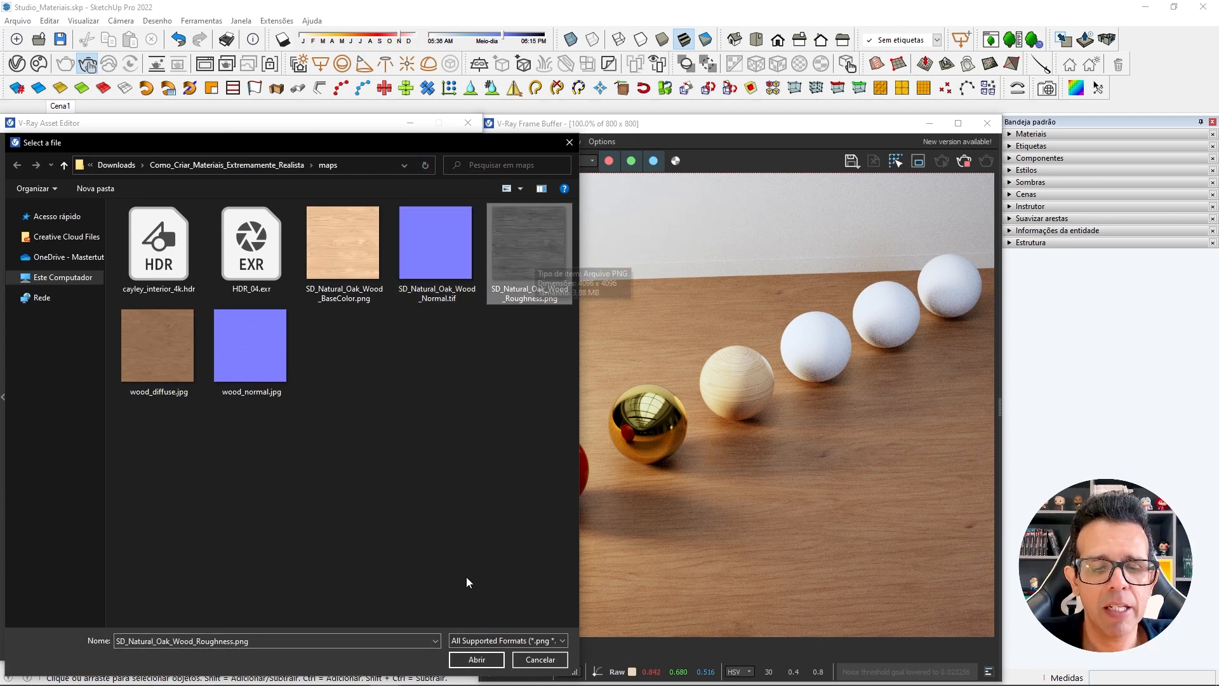
click(472, 661)
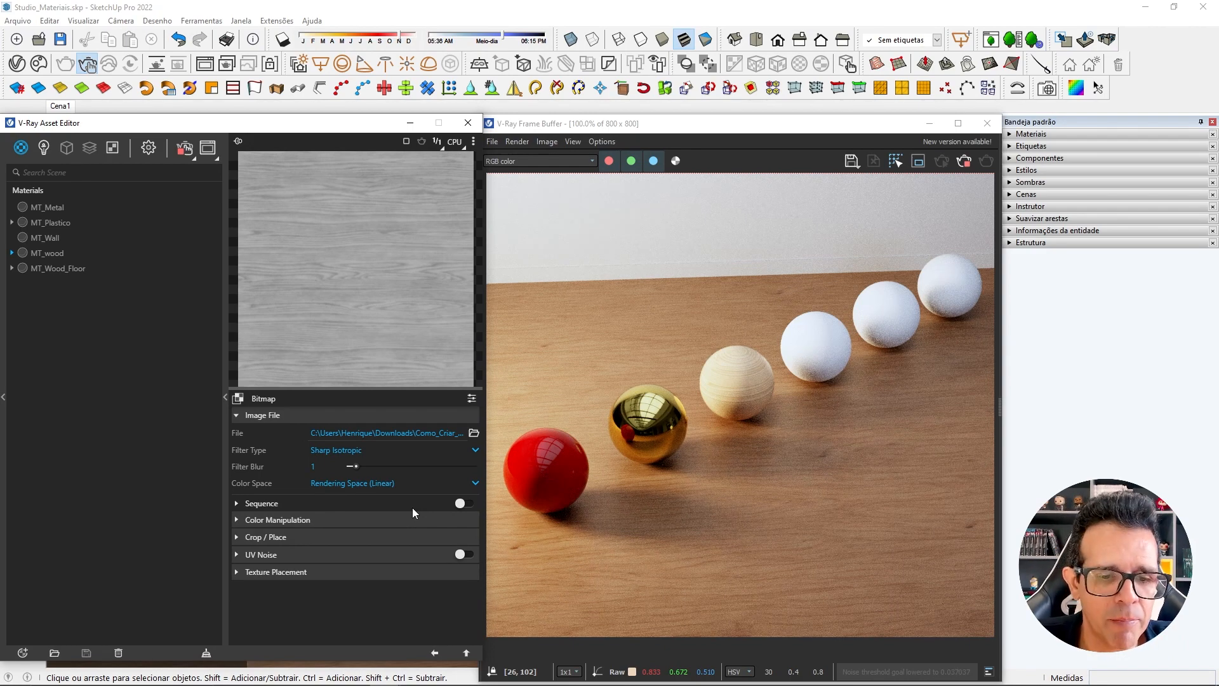
click(435, 653)
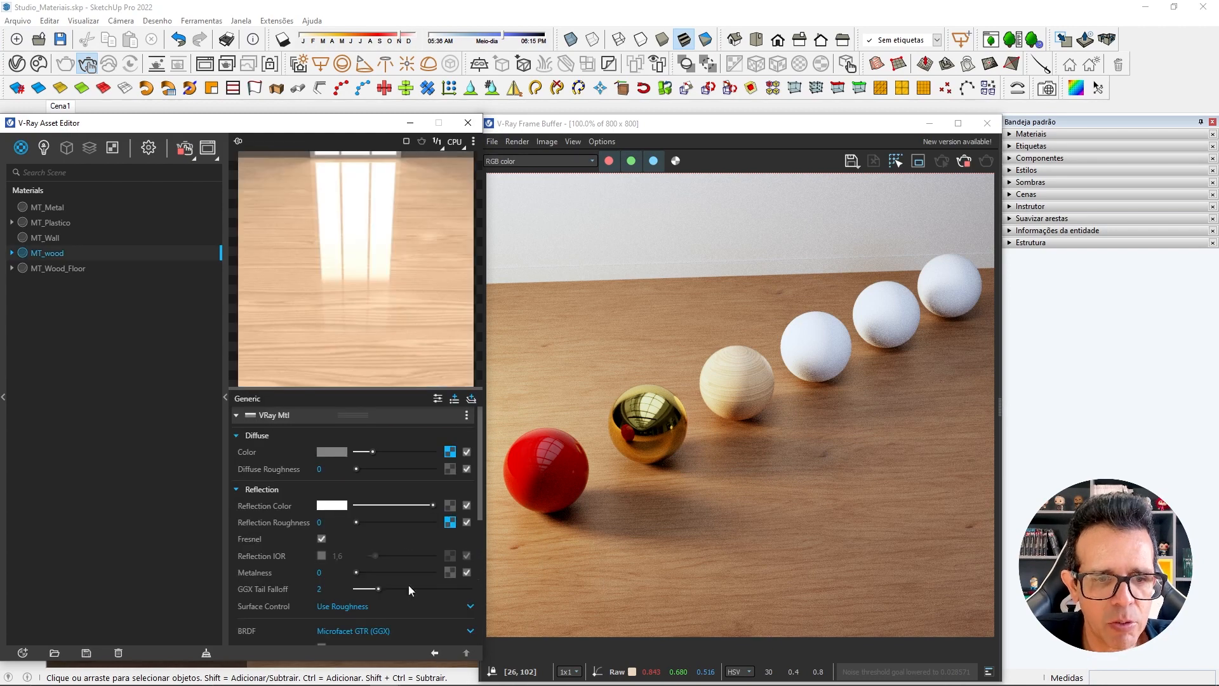
Set MT_wood's Reflection Roughness value to 1 and open the settings of its roughness bitmap.
click(325, 522)
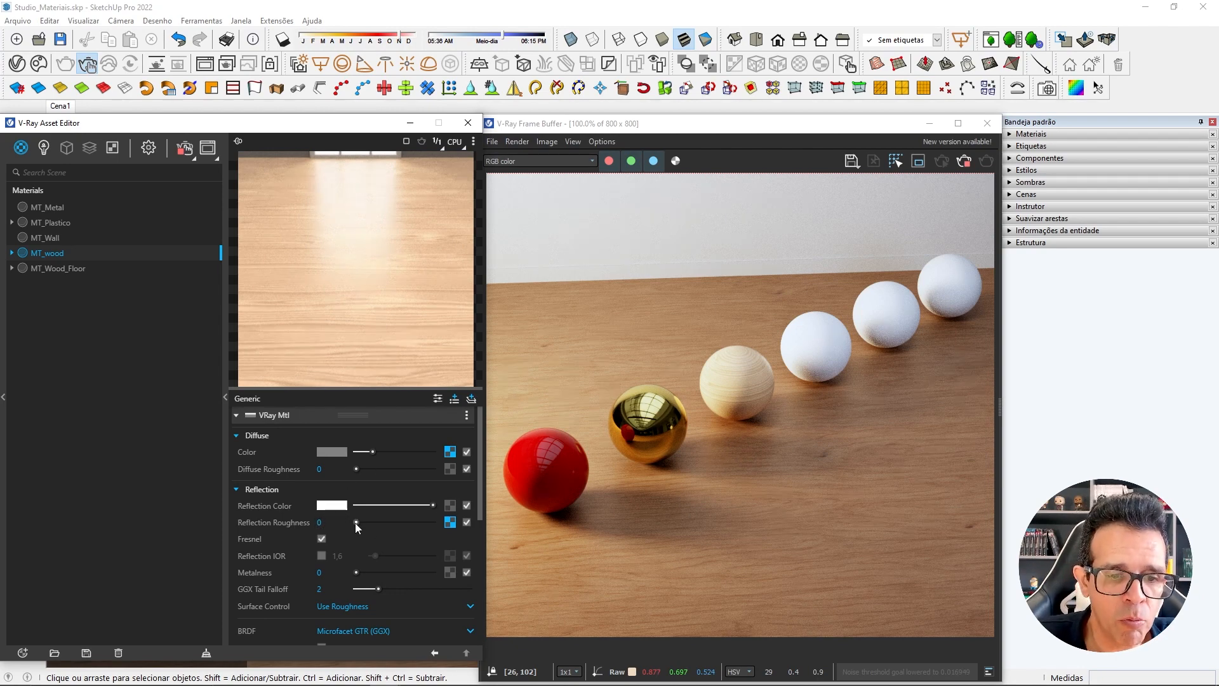
drag(356, 522, 438, 522)
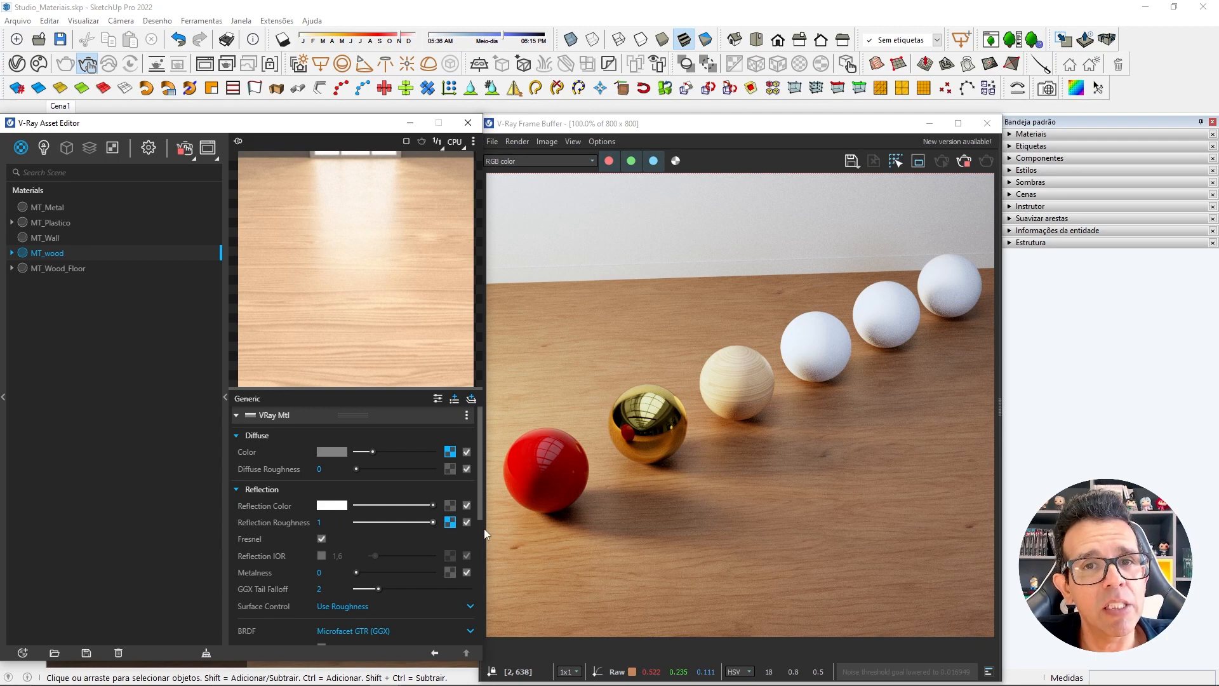
click(451, 522)
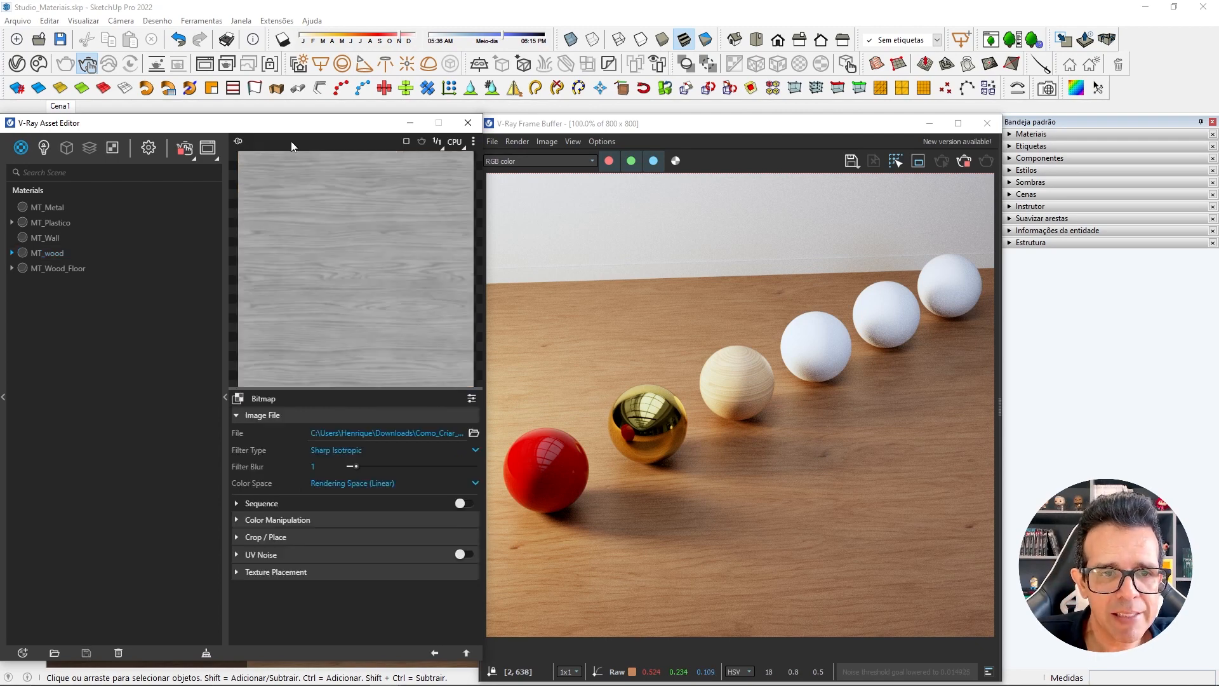
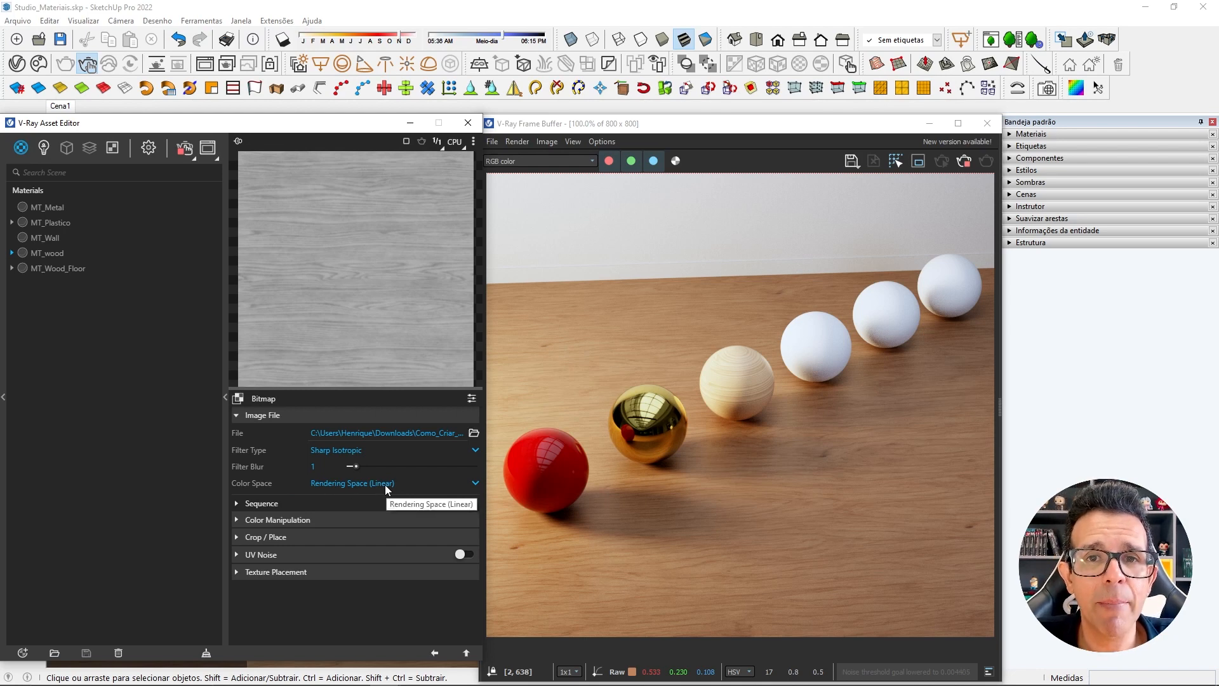
Return to the MT_wood material settings and set its Bump mode to Normal Map.
click(435, 653)
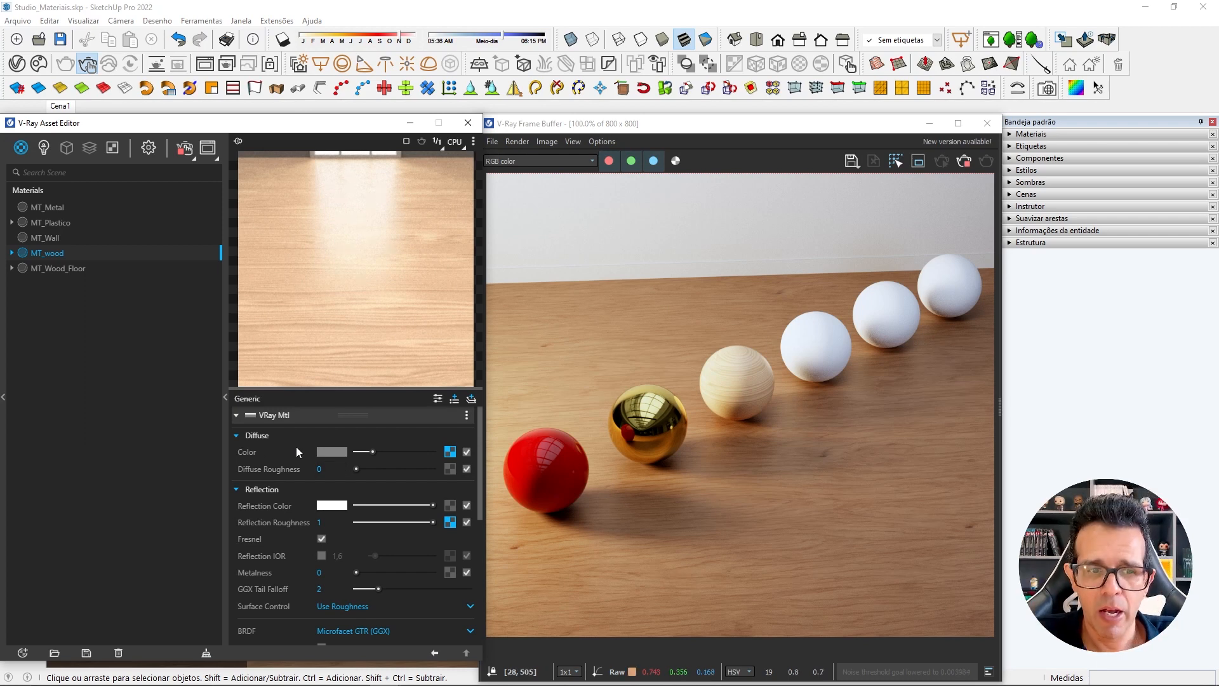
click(243, 436)
click(237, 457)
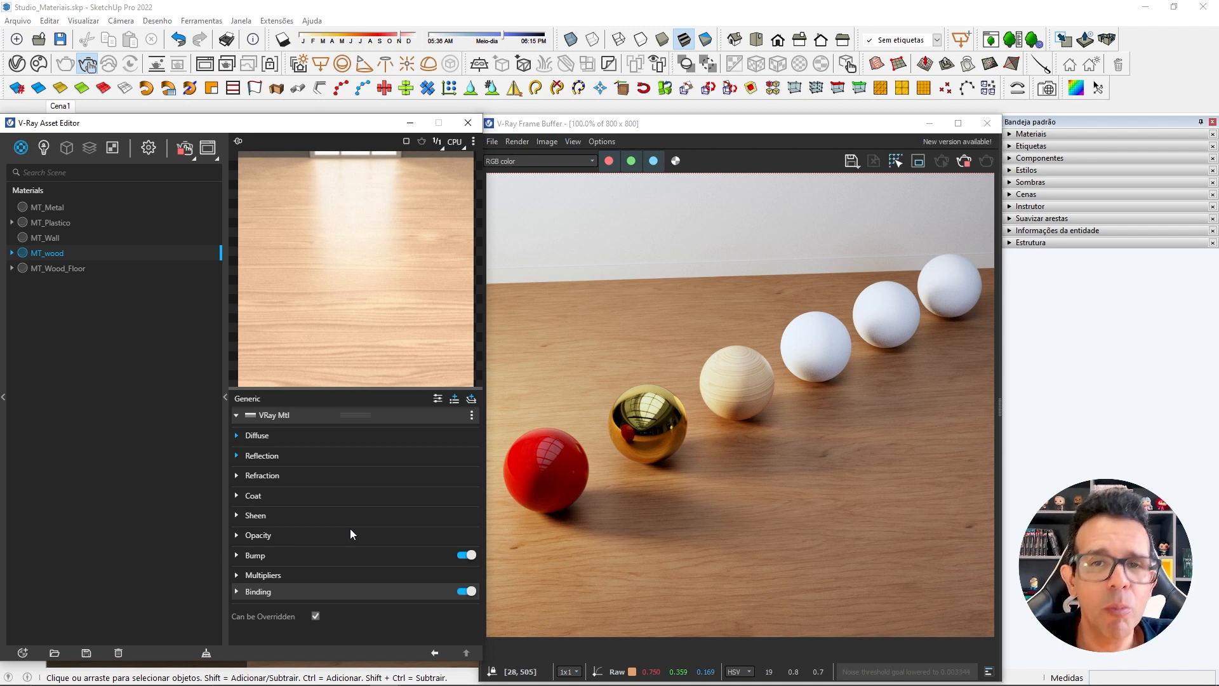
click(237, 557)
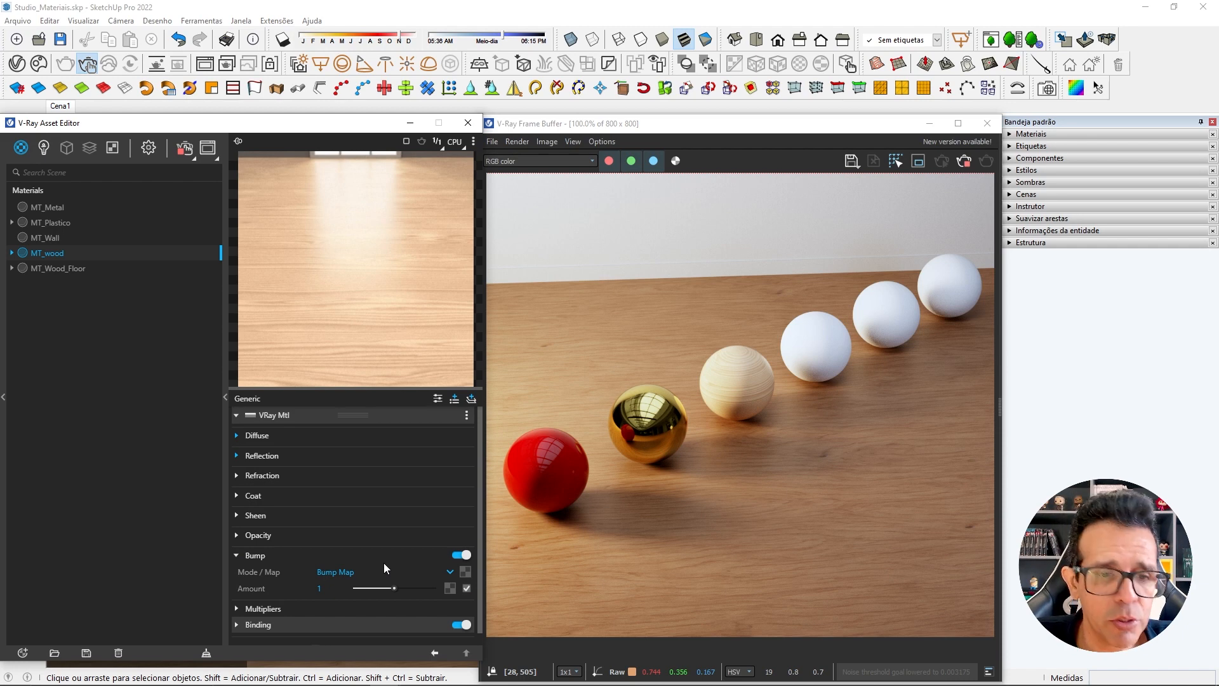
click(349, 573)
click(344, 604)
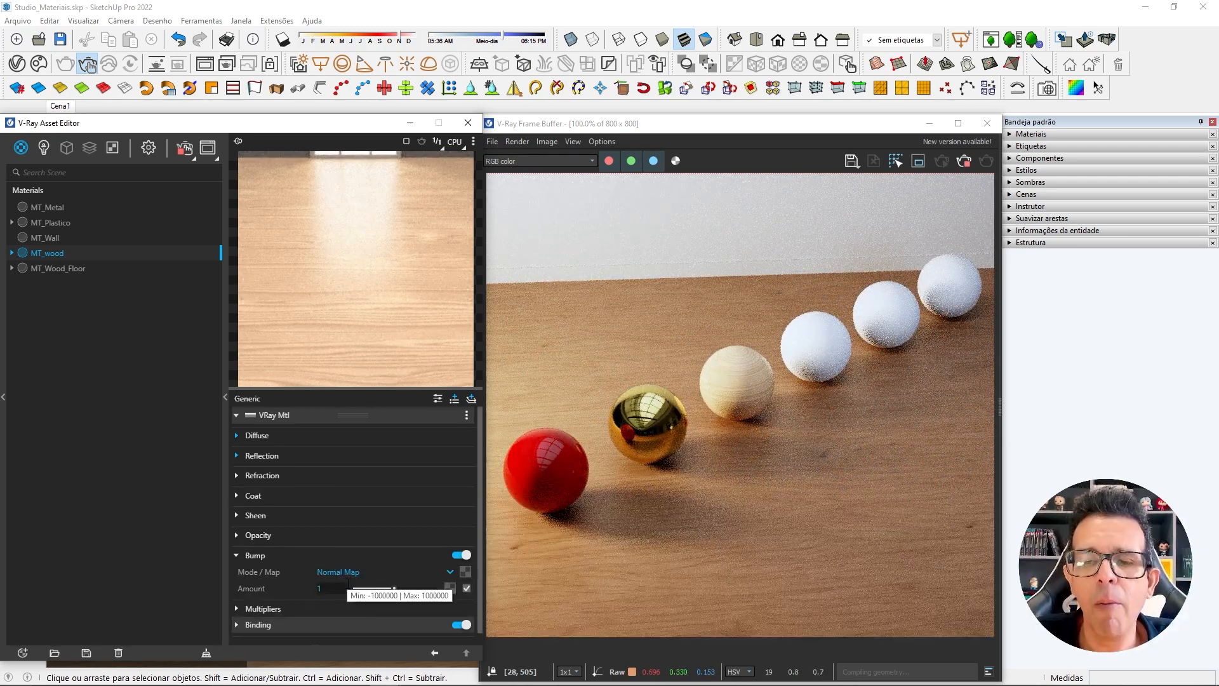
Load SD_Natural_Oak_Wood_Normal.tif from the maps folder as a bitmap for MT_wood's normal map.
drag(1218, 124, 493, 146)
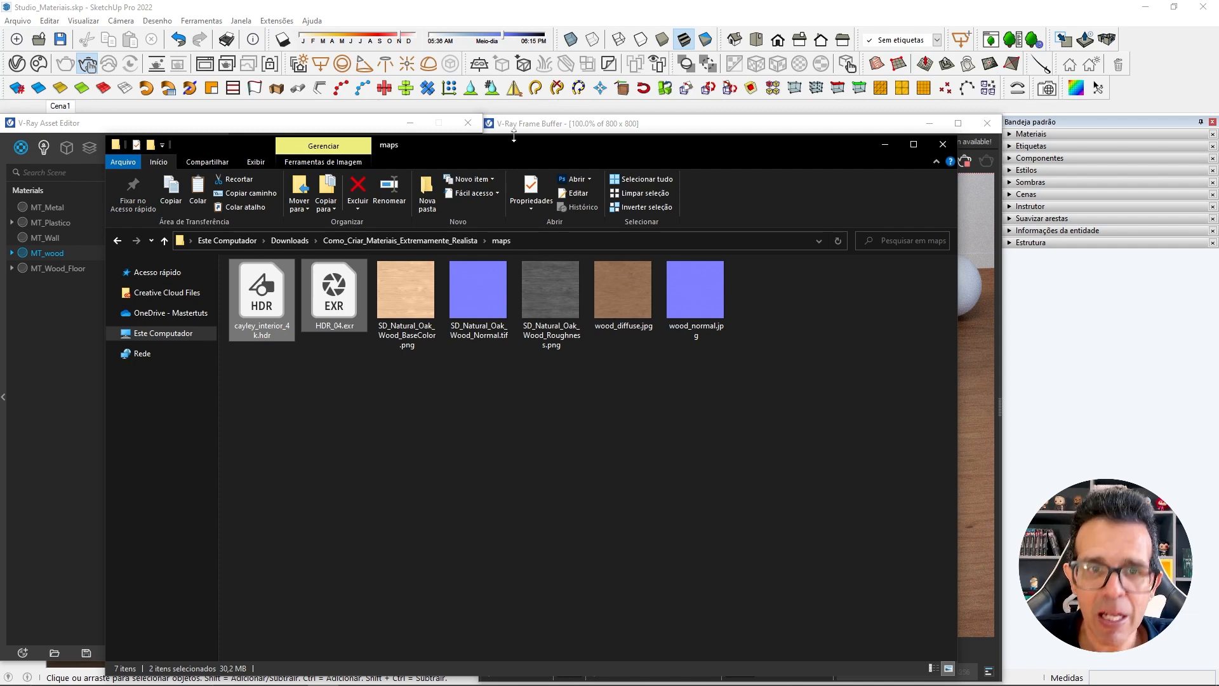
drag(419, 142, 1218, 153)
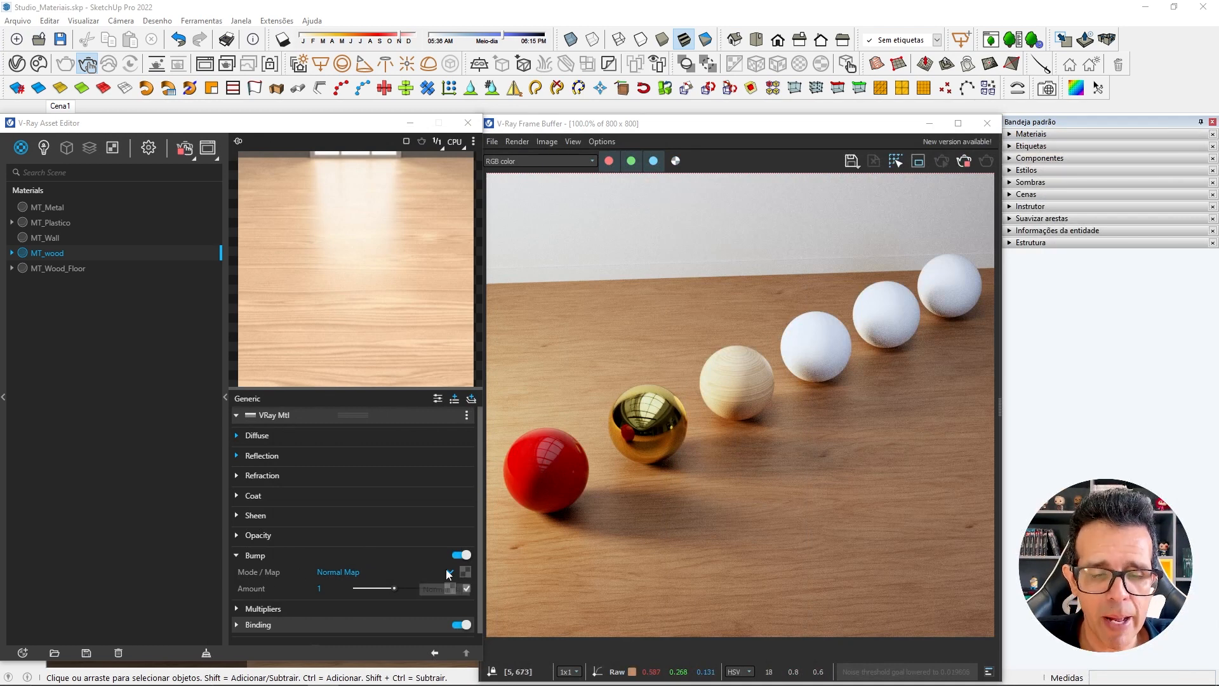
click(466, 571)
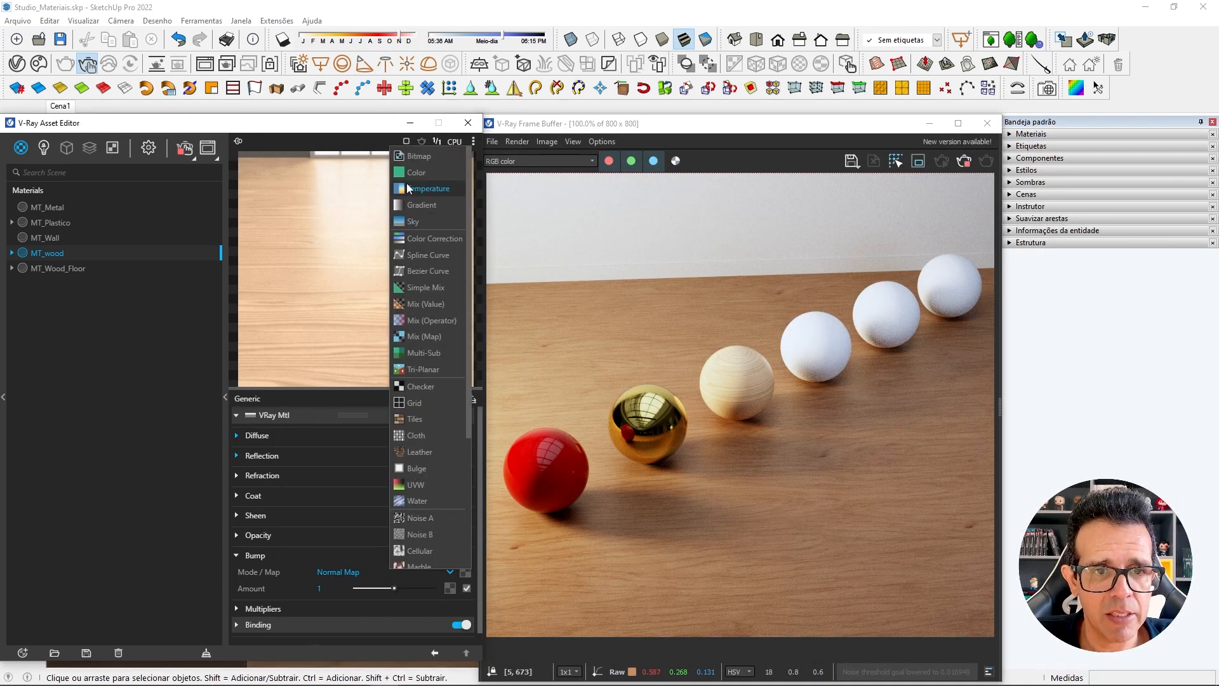
click(414, 158)
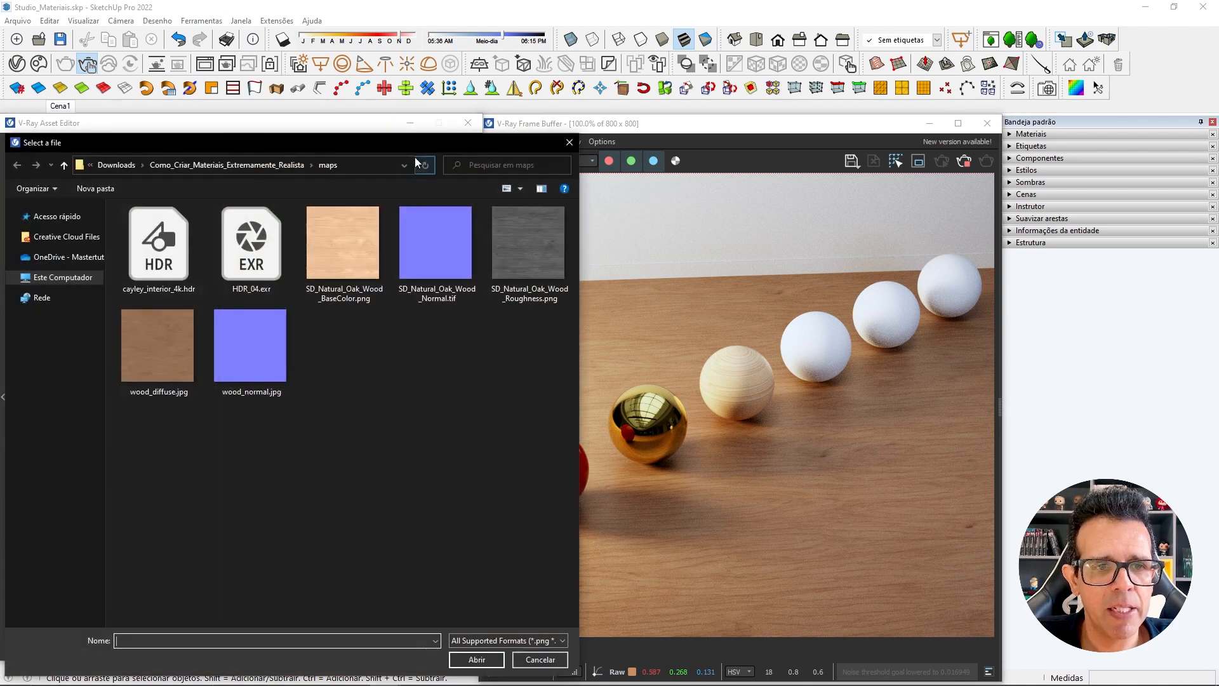
click(459, 246)
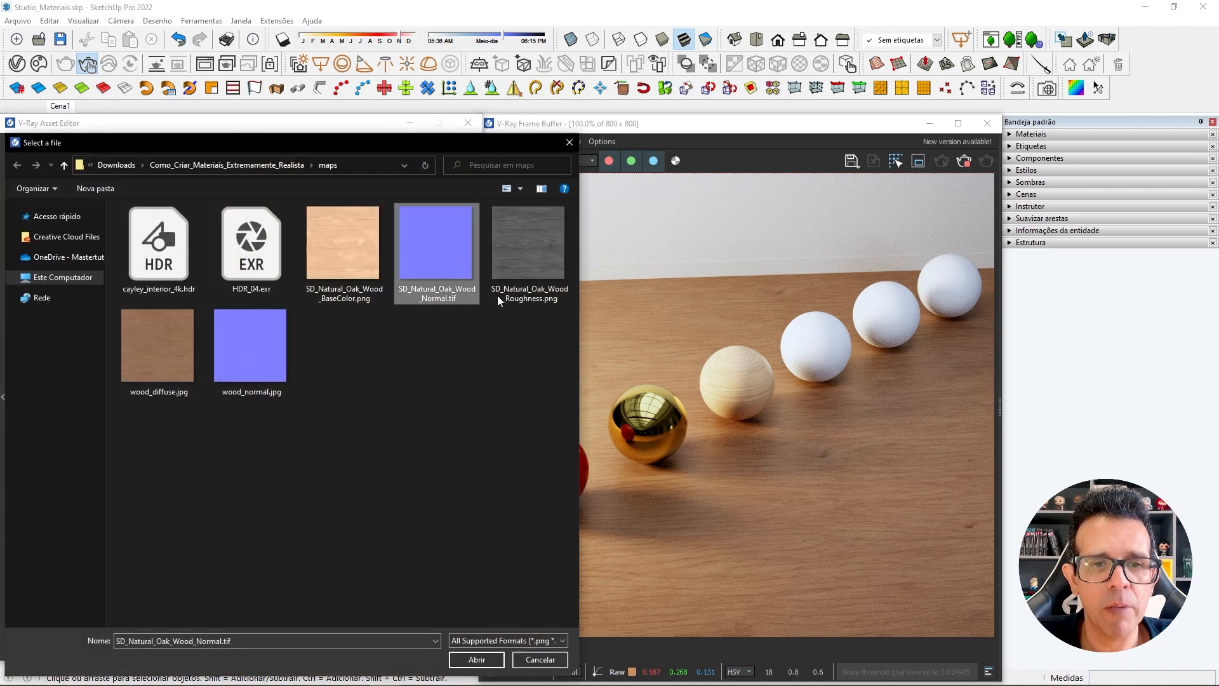
click(477, 659)
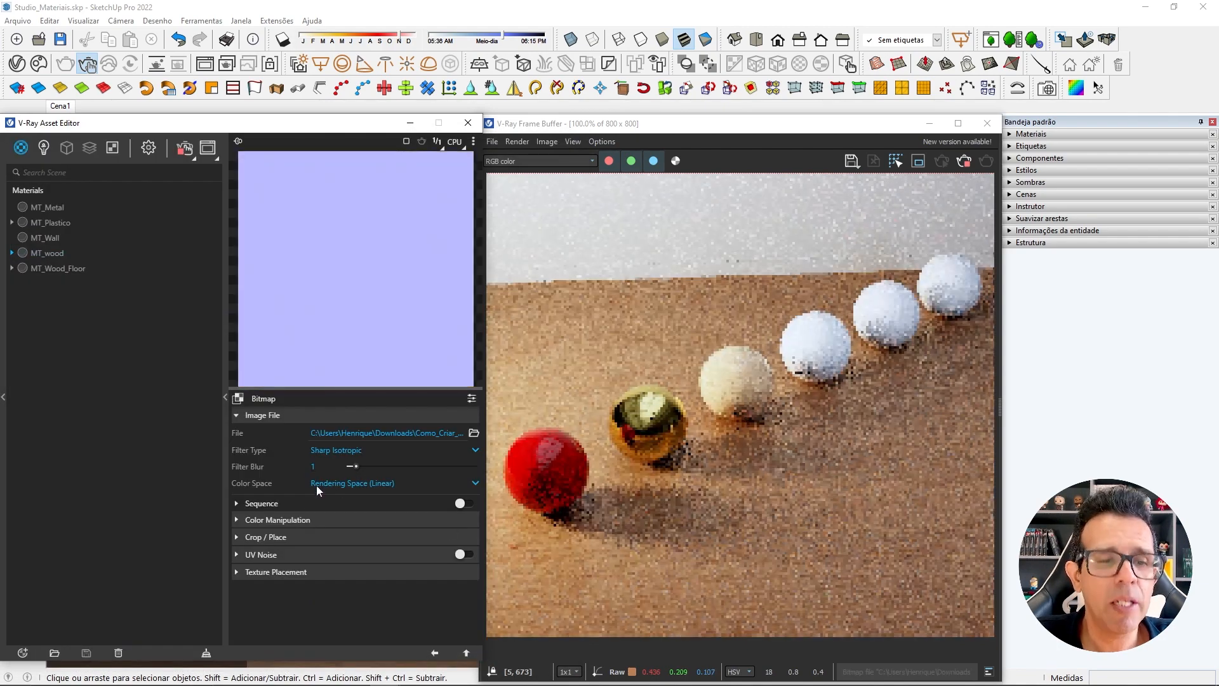
Set the normal map bitmap's Filter Type to No Filter and return to the MT_wood settings.
click(331, 449)
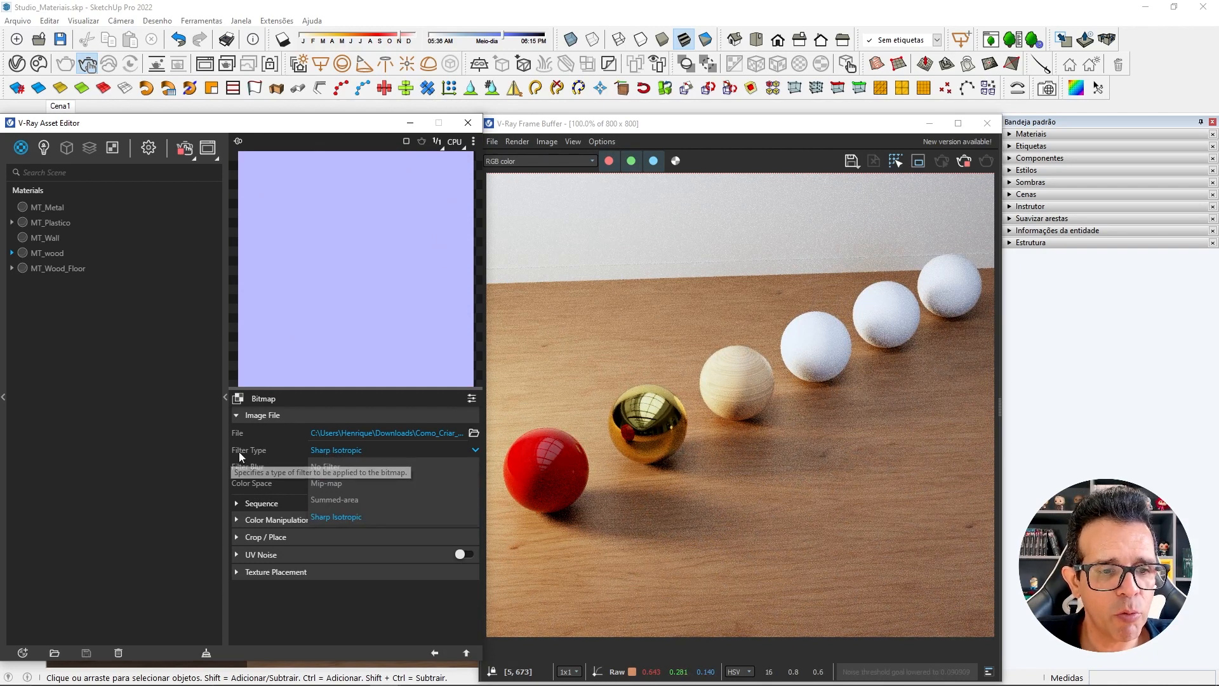
click(340, 466)
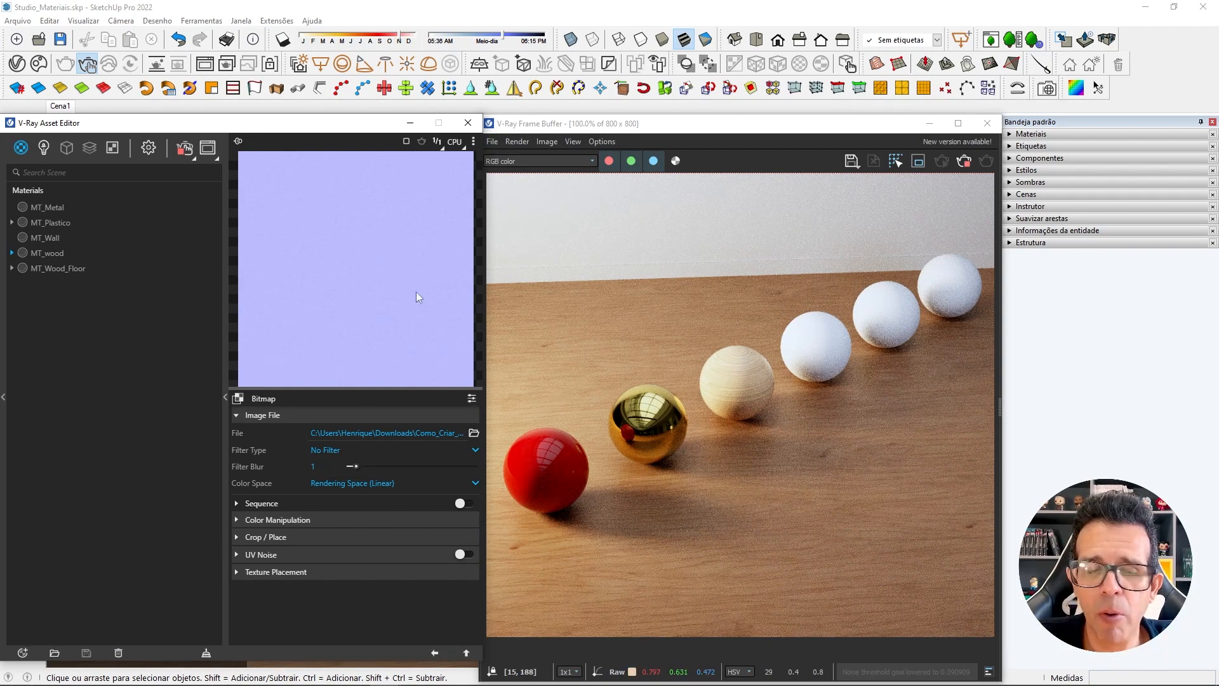
click(350, 451)
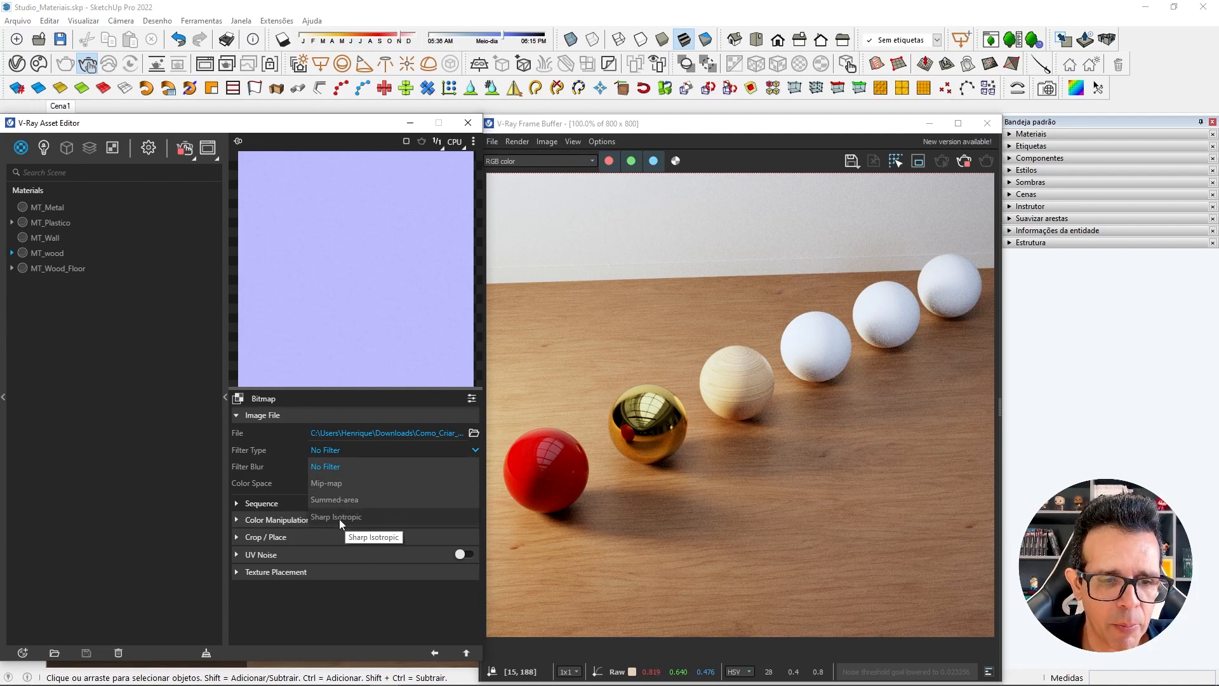
click(296, 455)
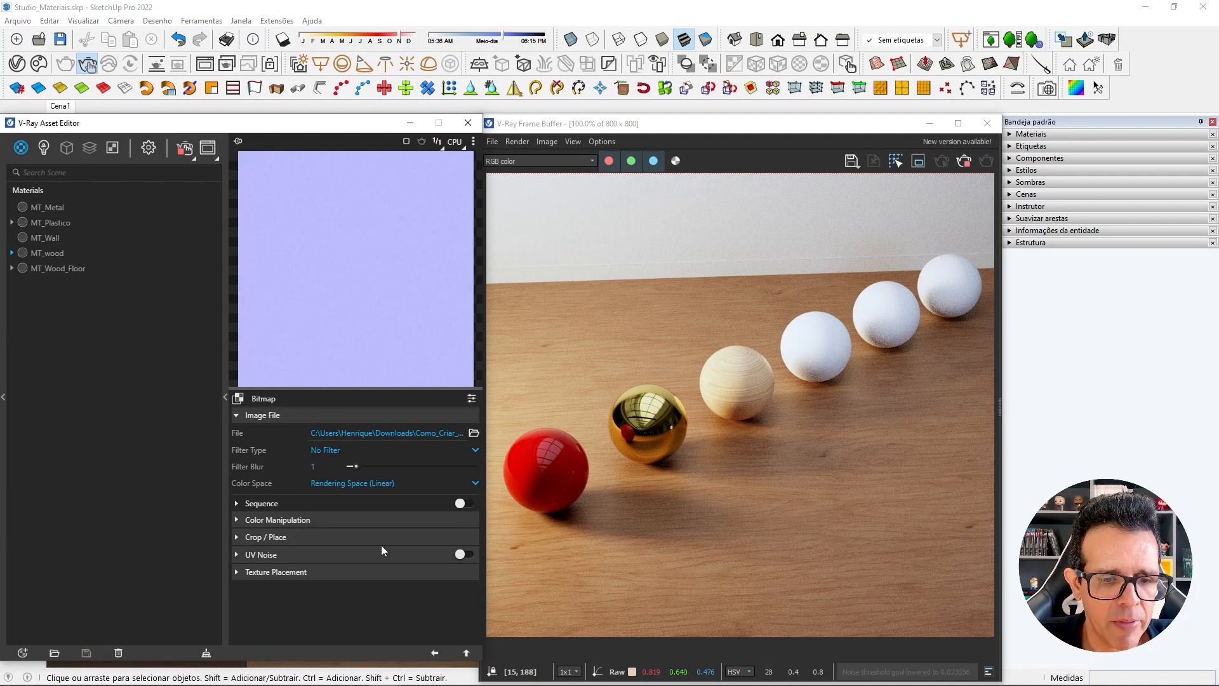
click(435, 654)
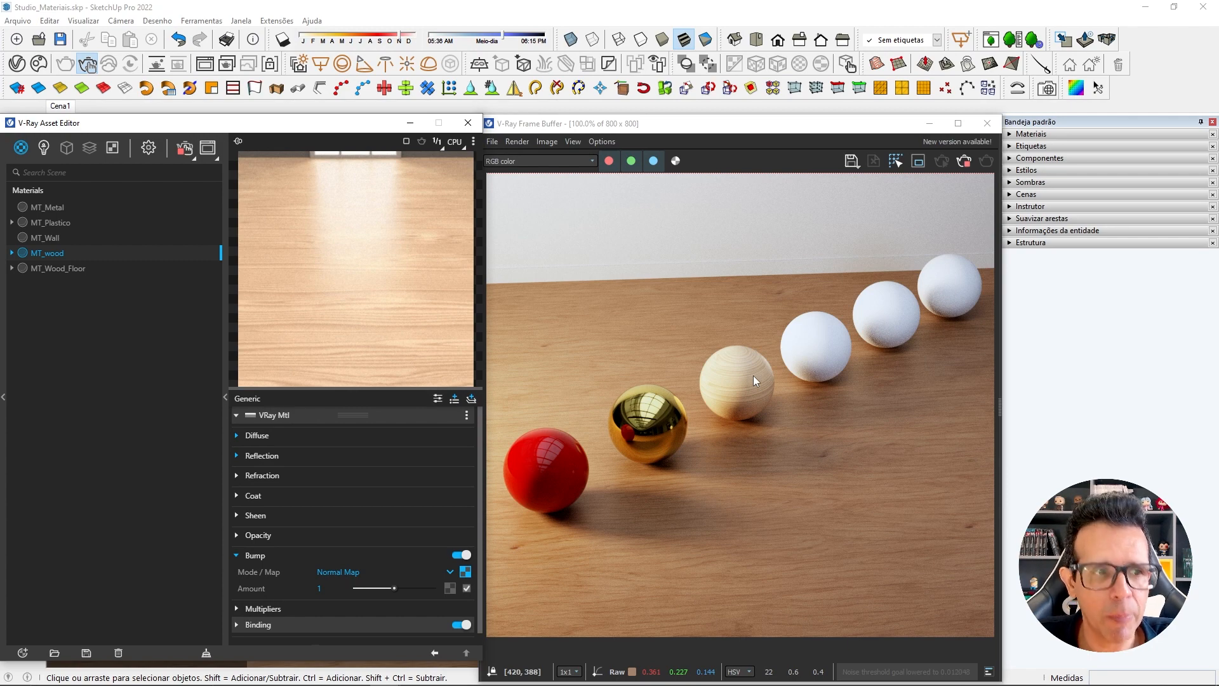
Create a new Generic V-Ray material and name it MT_Glass.
right_click(22, 150)
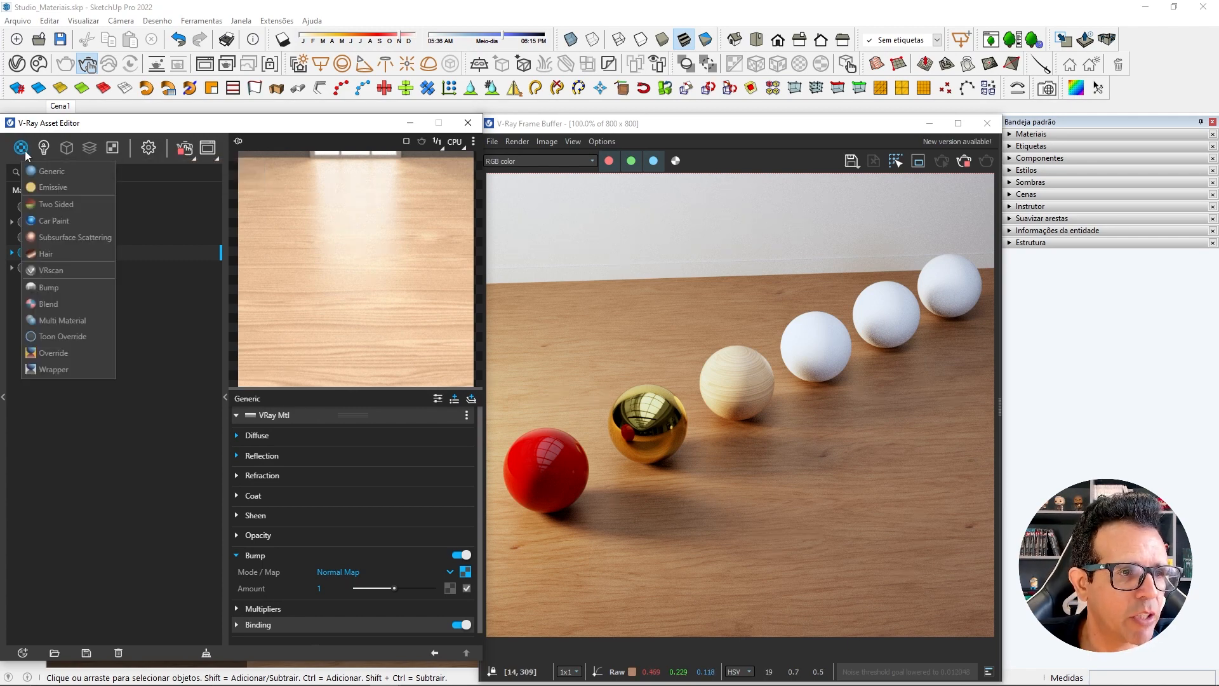
click(49, 172)
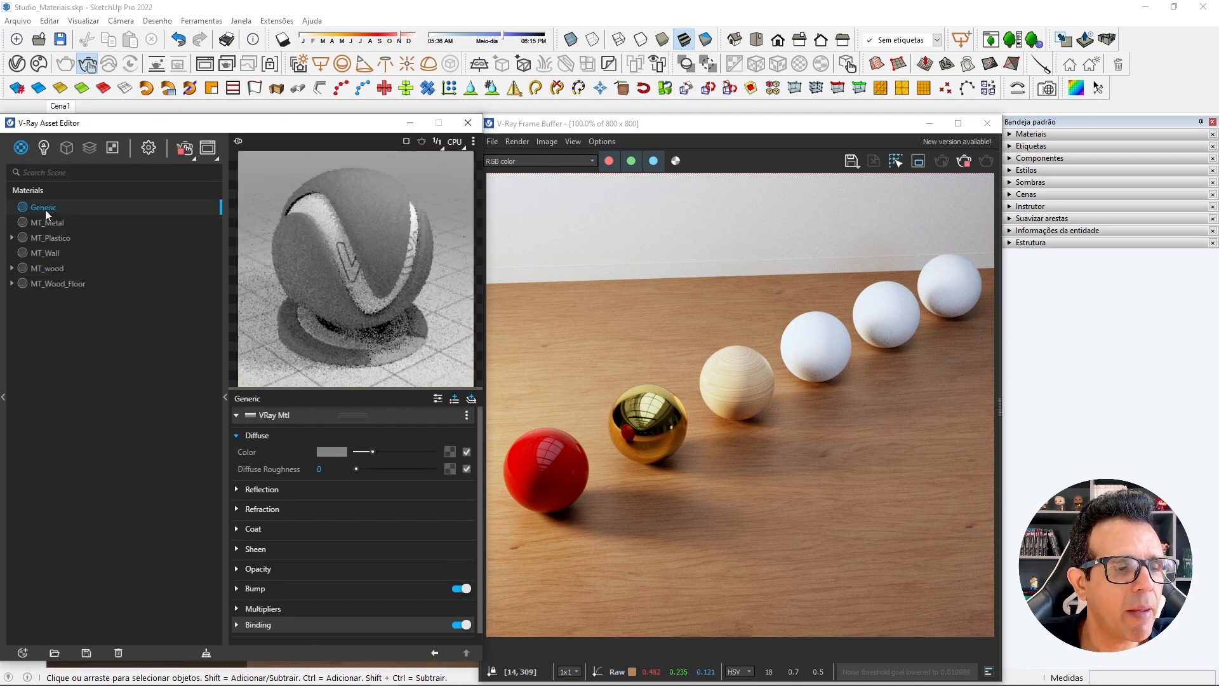
double_click(44, 207)
text(MT)
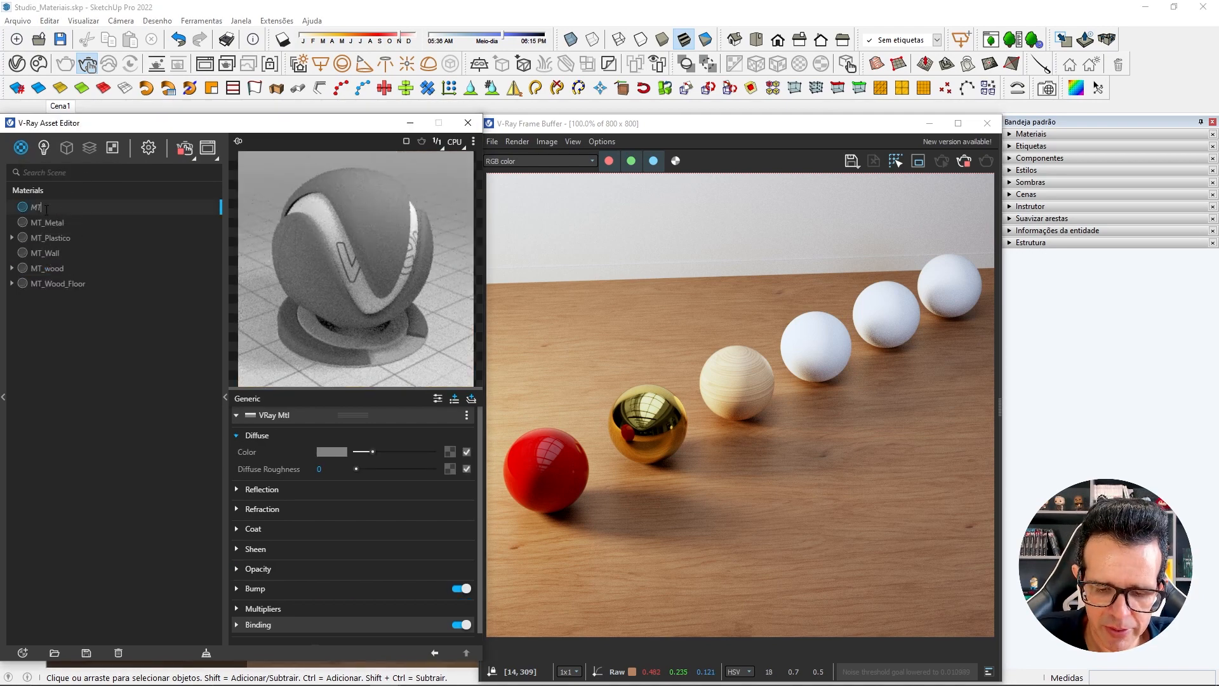
text(_Glass)
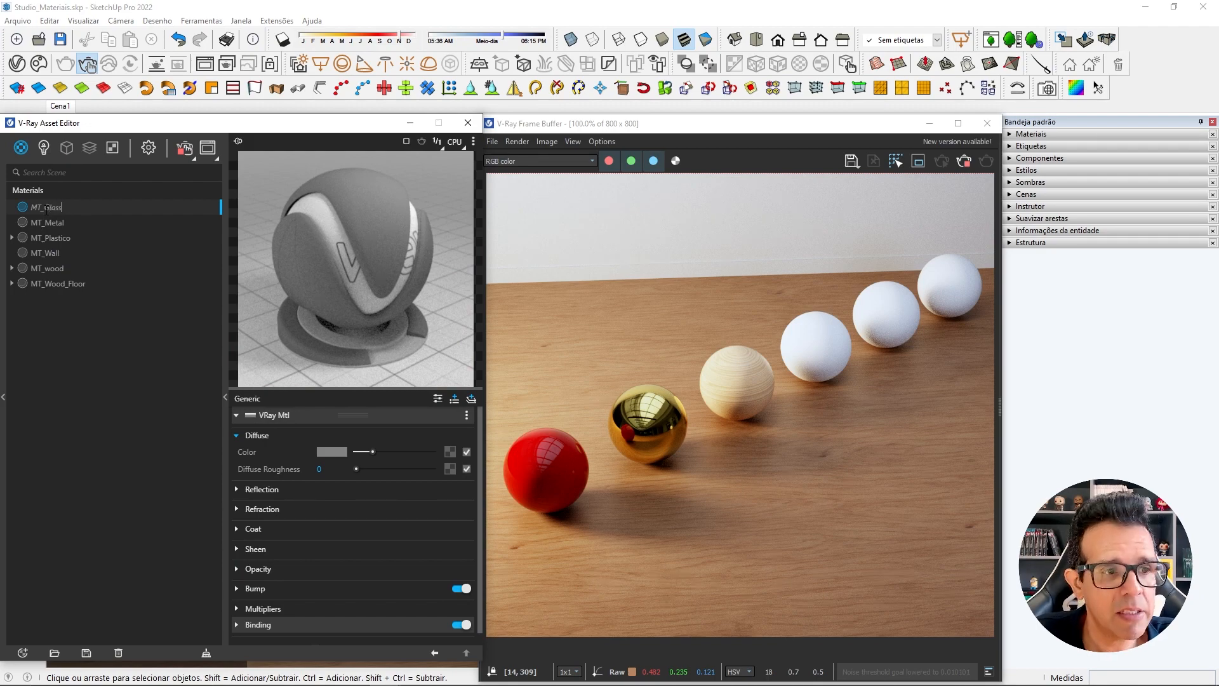
key(Return)
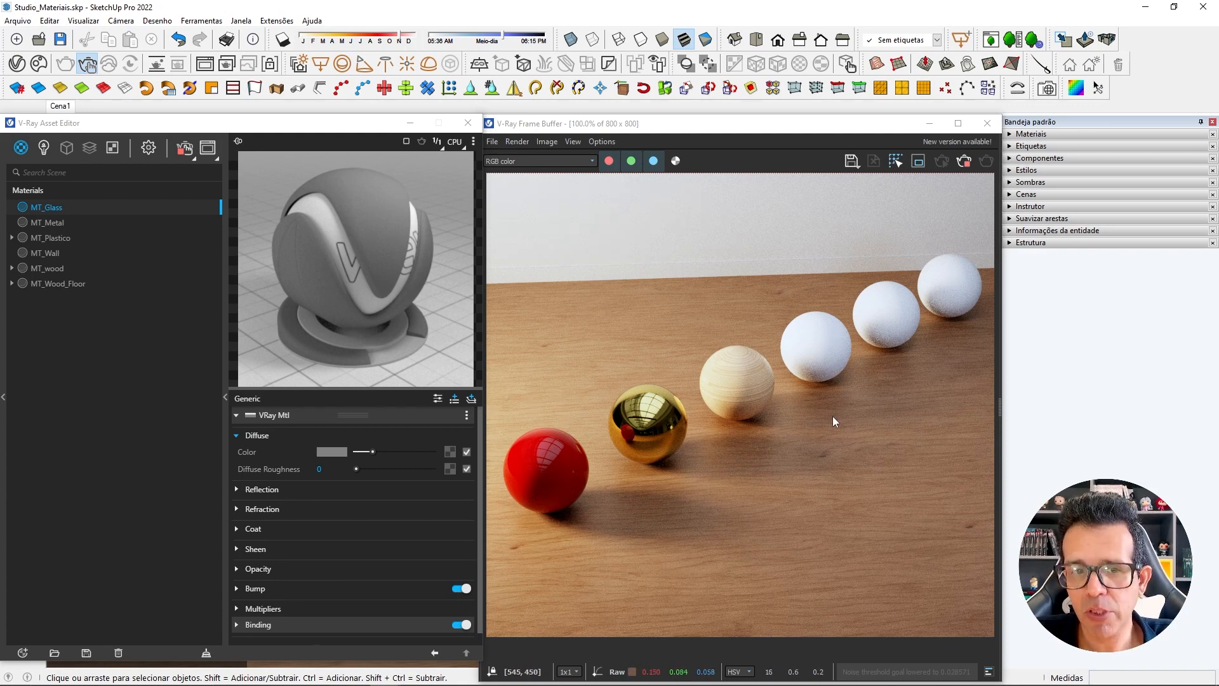
Examine the wall thickness of the separate white sphere beside the dome light in X-ray mode, and restore the Cena1 view.
drag(375, 126, 370, 125)
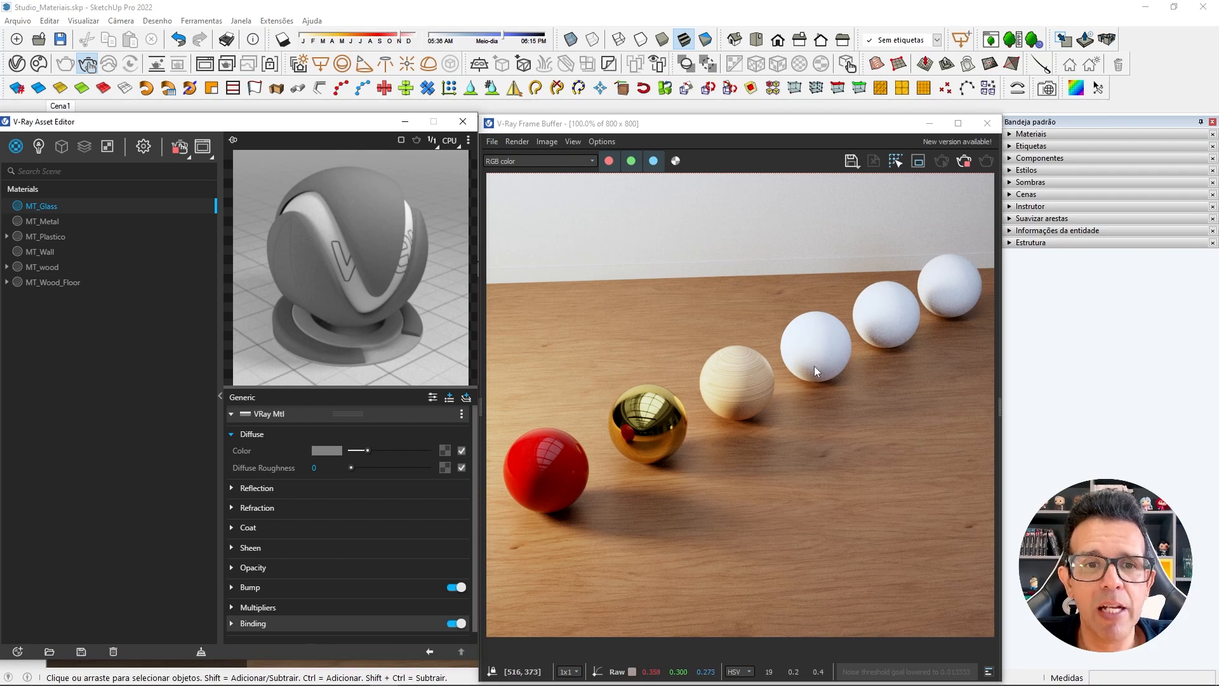
click(931, 123)
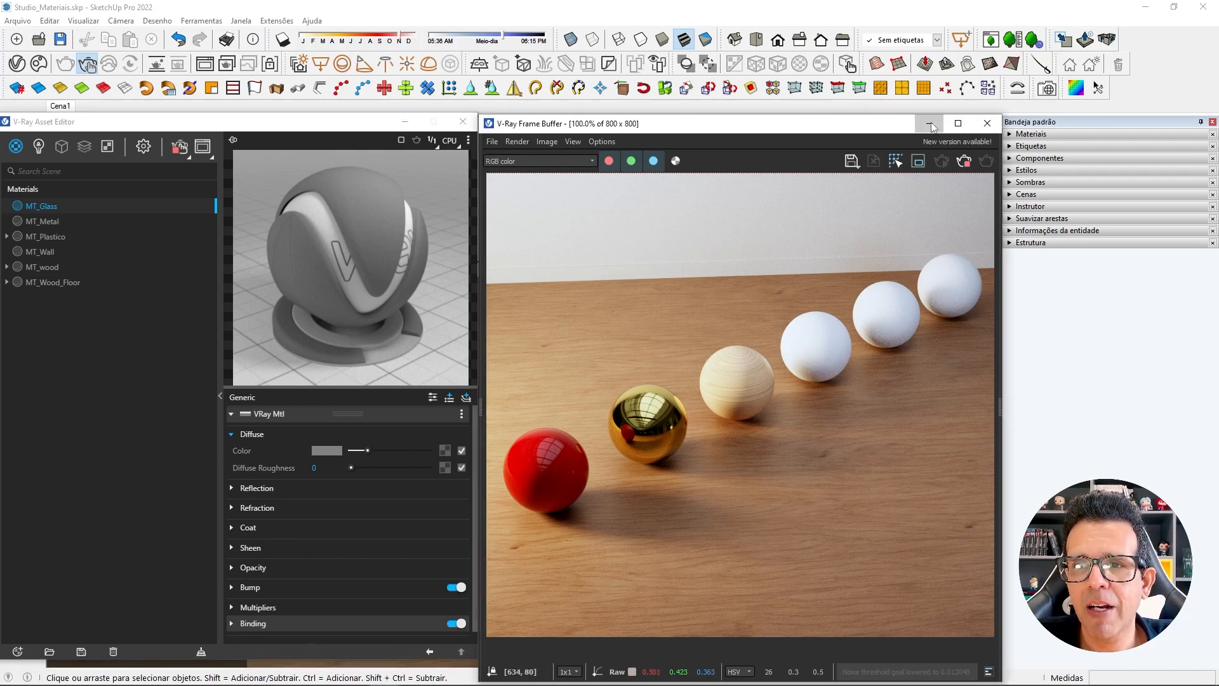
click(405, 121)
scroll(663, 323, down, 2)
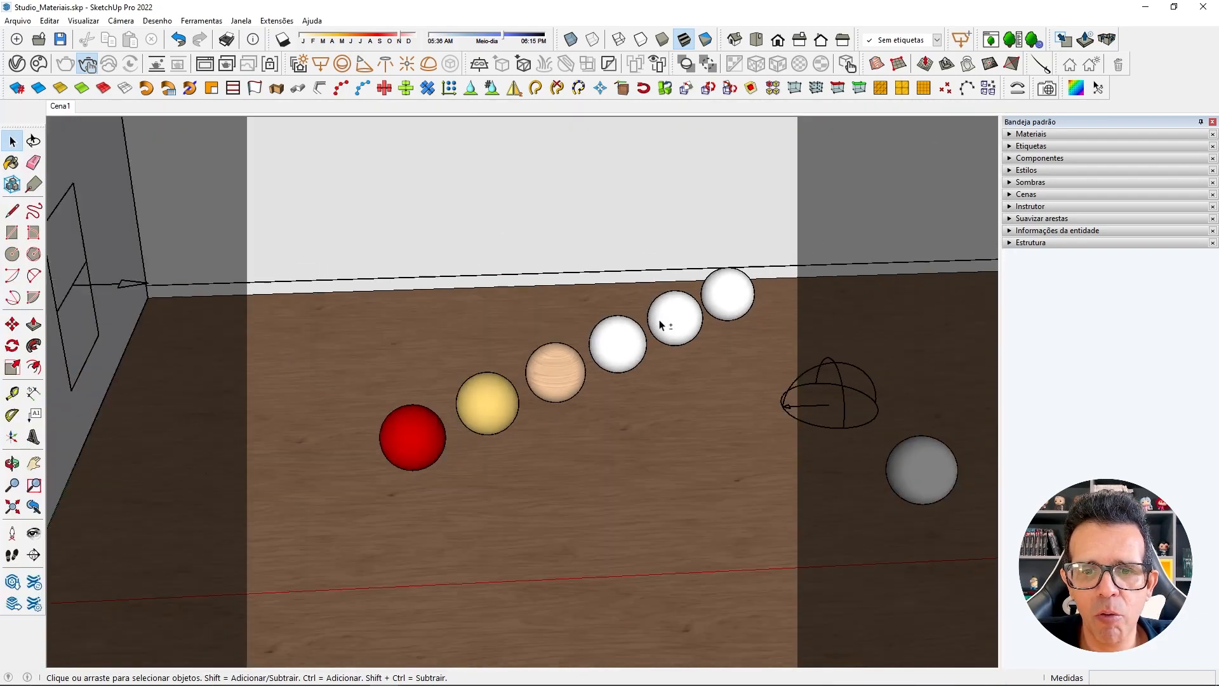
shift+middle_drag(663, 323, 558, 285)
shift+middle_drag(714, 374, 600, 369)
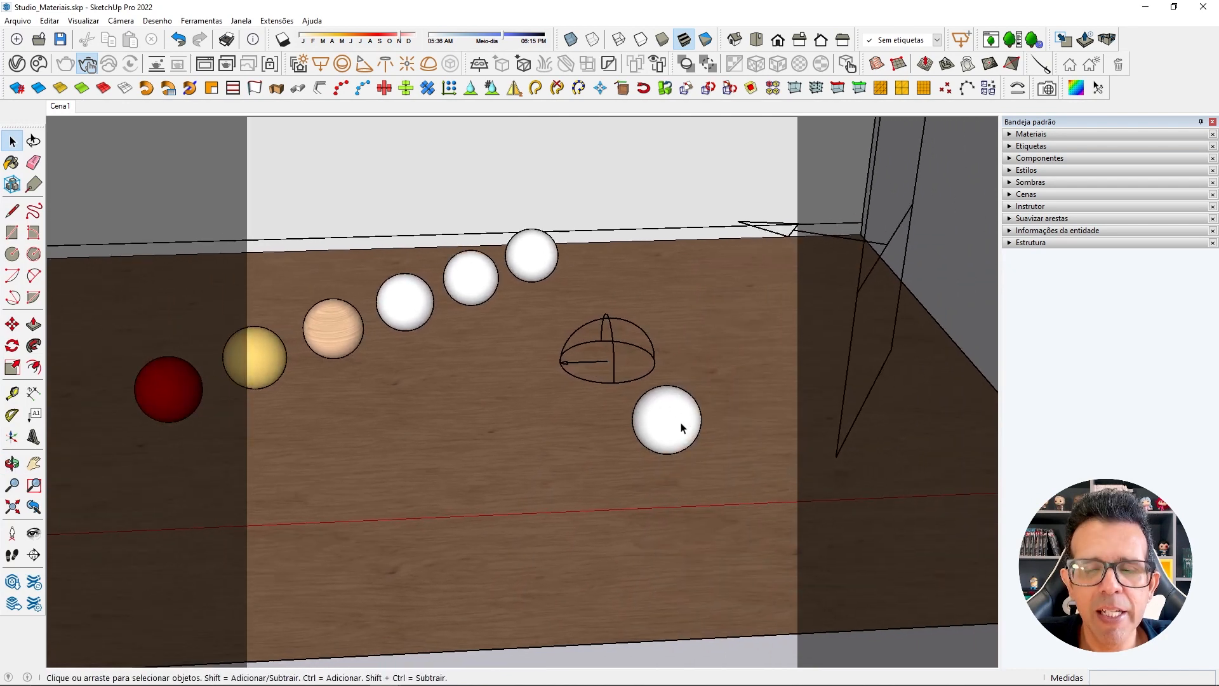
click(571, 40)
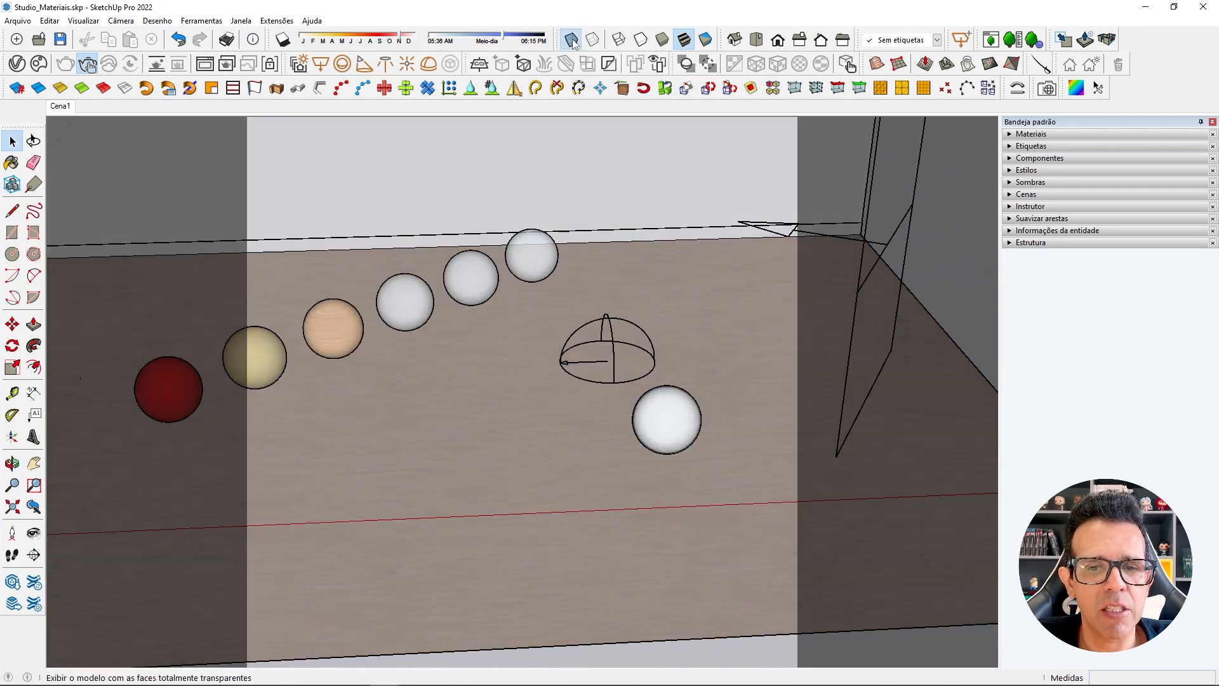
scroll(701, 404, up, 6)
middle_drag(603, 422, 553, 258)
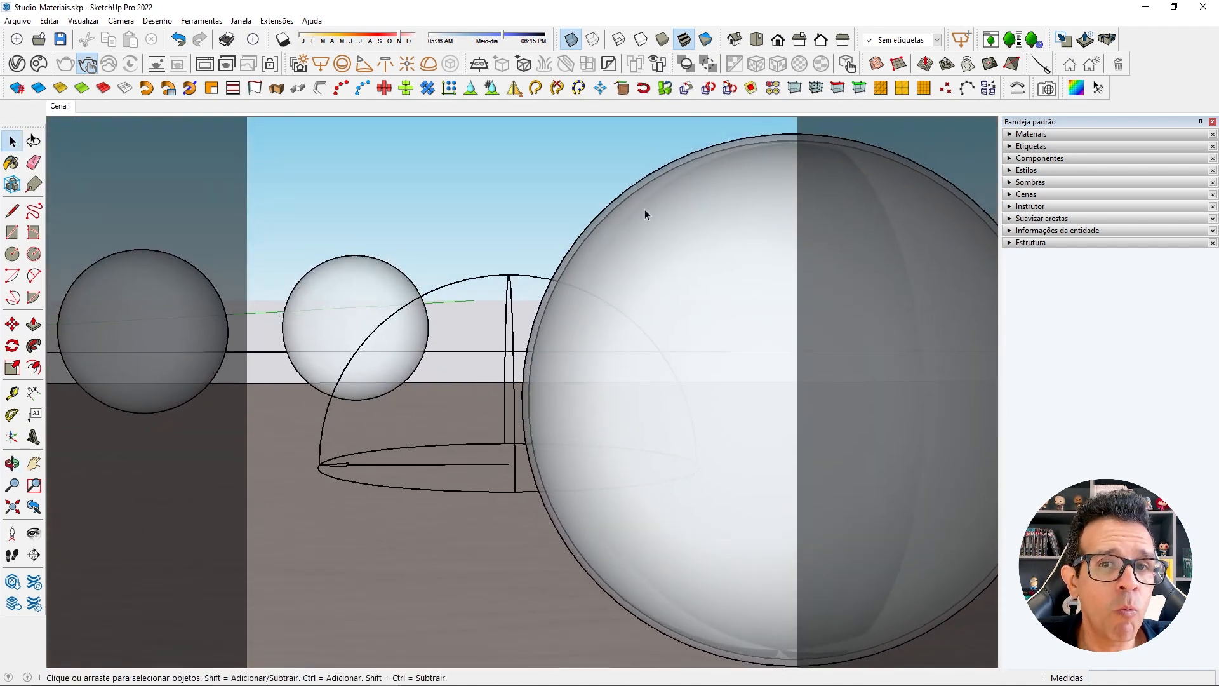
click(62, 106)
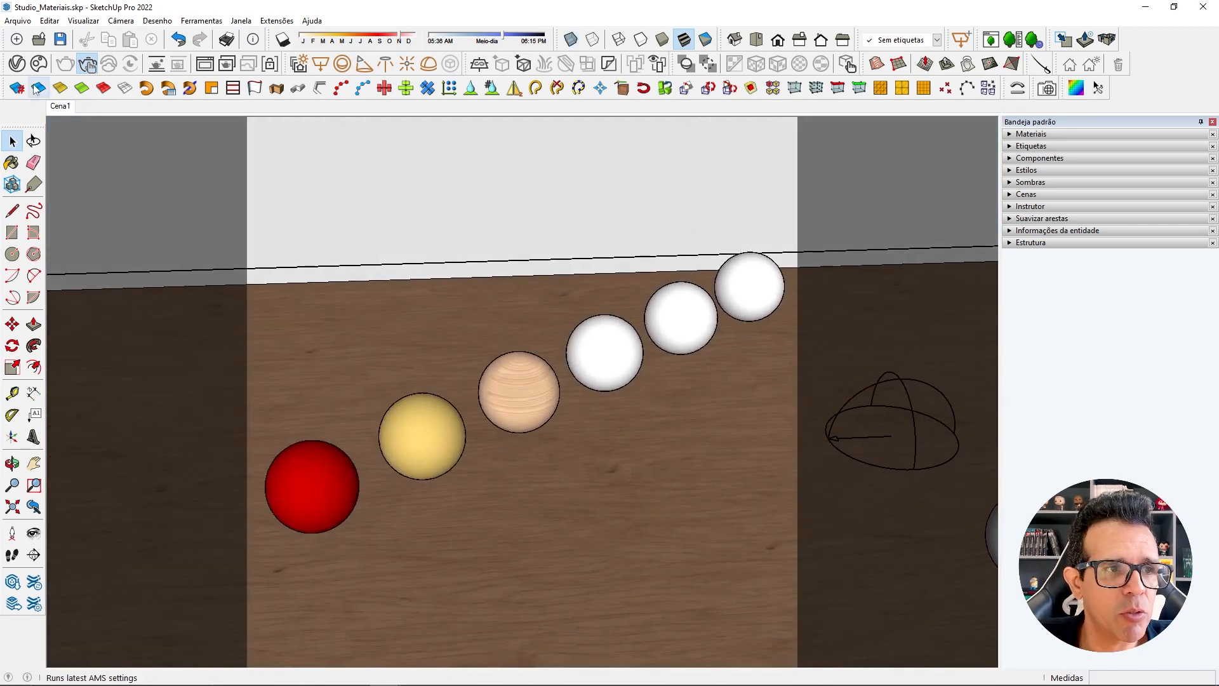
Move the separate white sphere into the camera frame, in front of the middle white sphere of the row, and return to the Cena1 view.
click(17, 63)
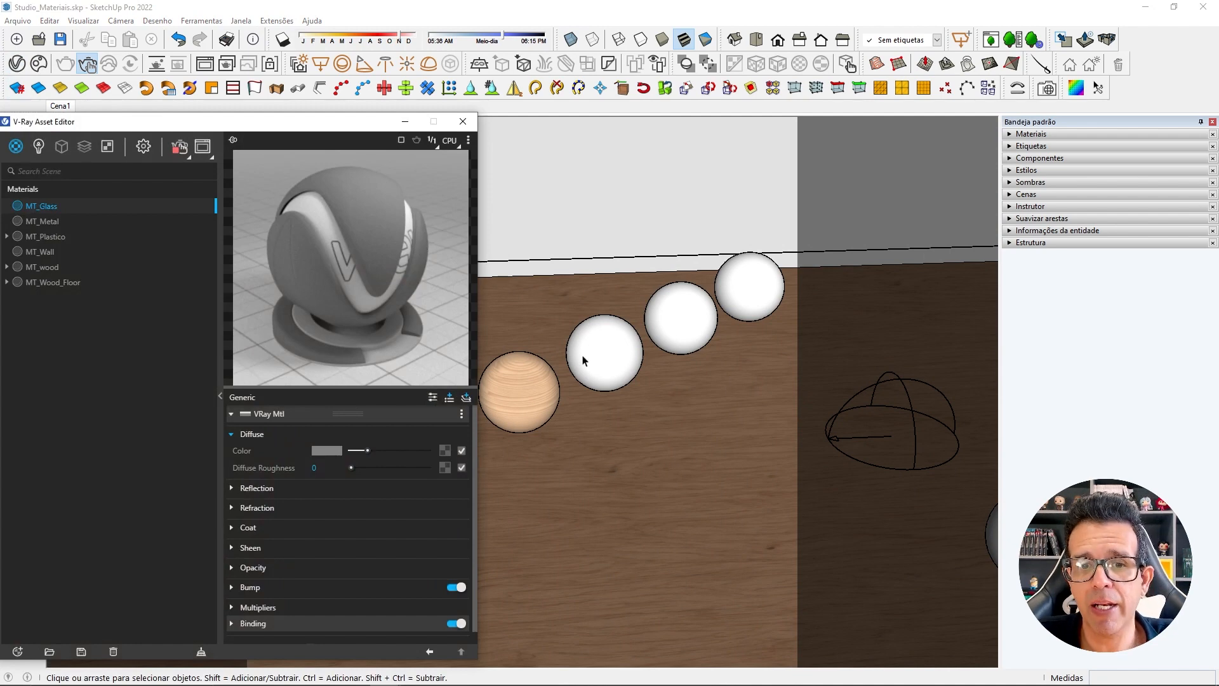
click(463, 120)
scroll(669, 338, down, 3)
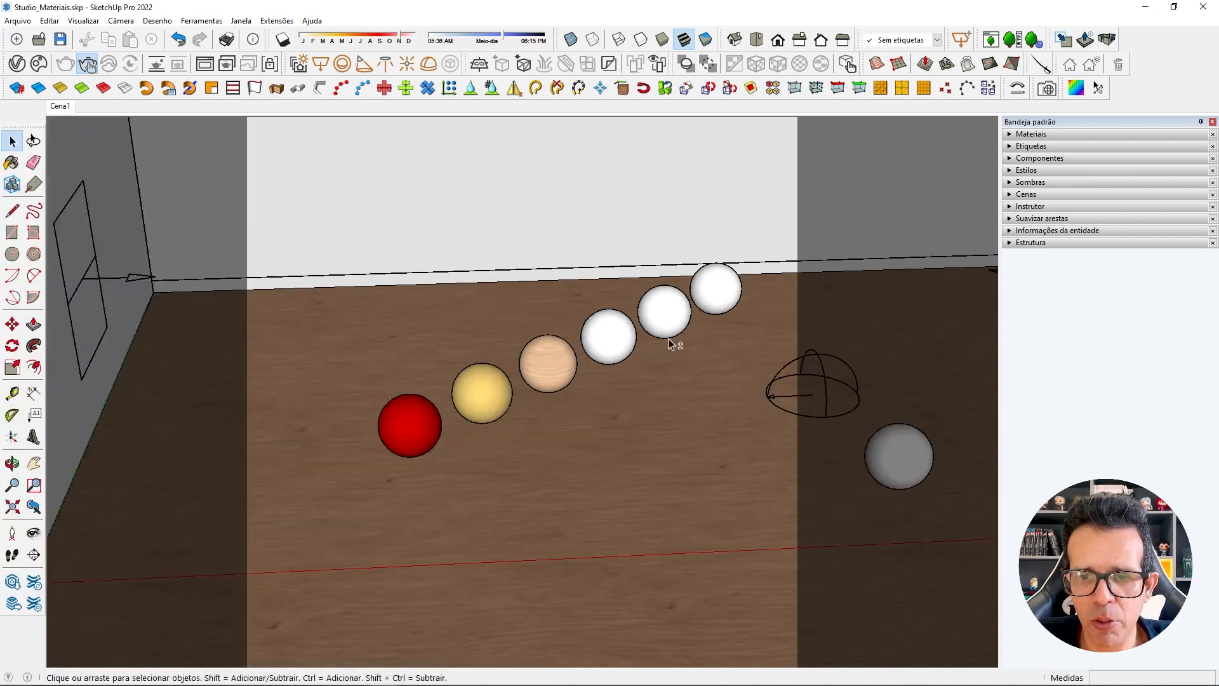
click(786, 478)
key(m)
click(760, 522)
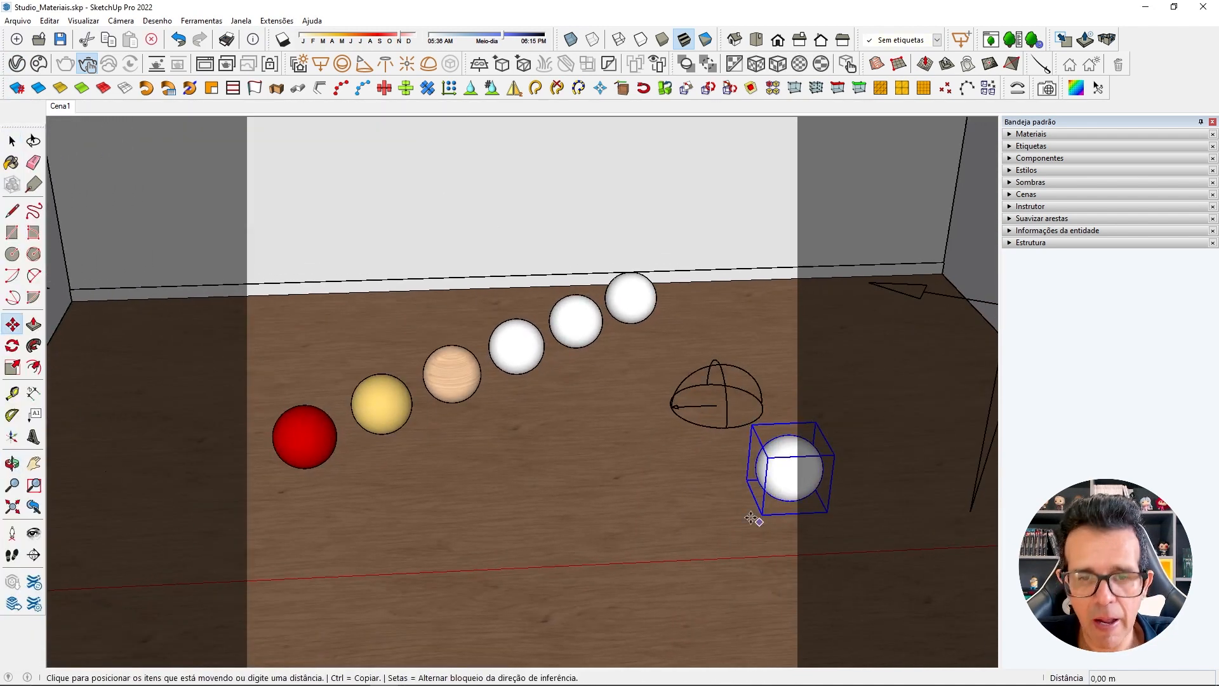
click(552, 416)
key(space)
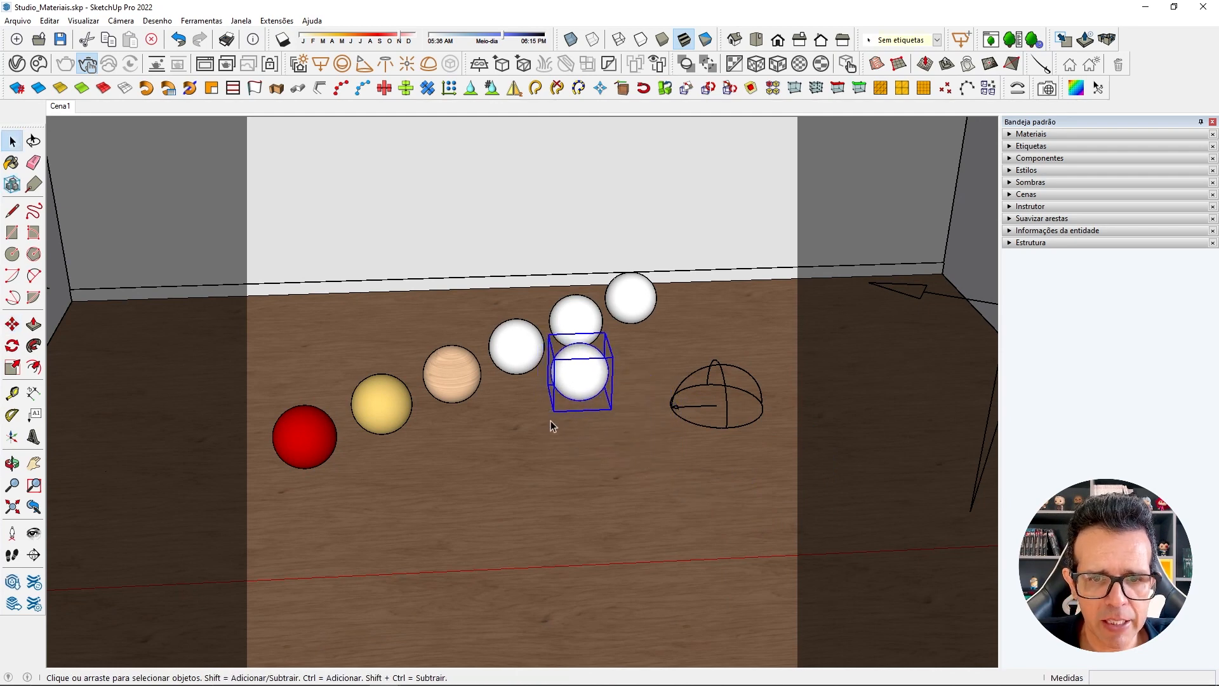
scroll(607, 373, up, 5)
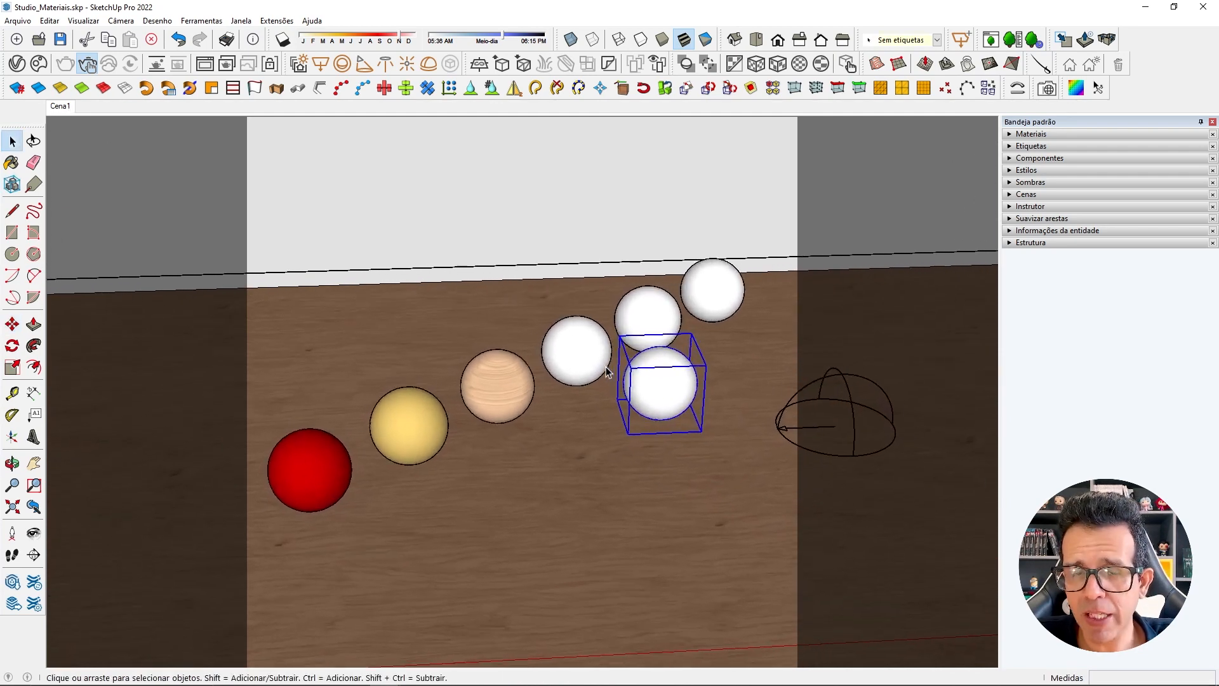
scroll(607, 373, up, 2)
click(621, 433)
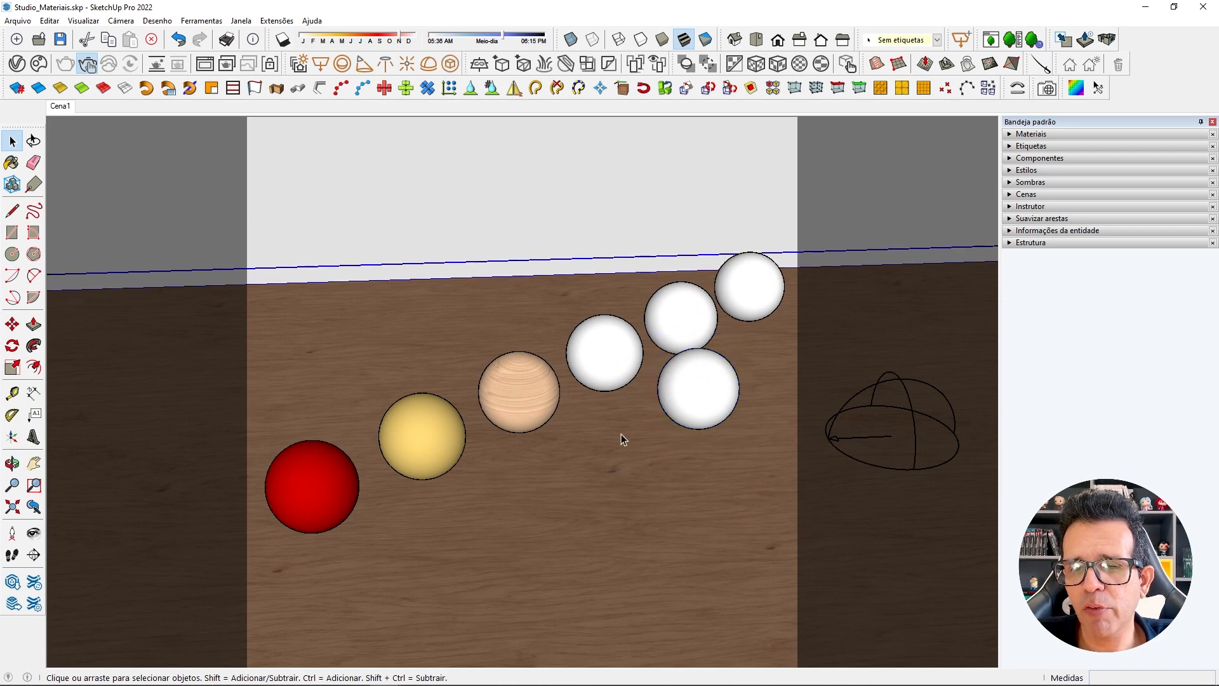
Apply MT_Glass to the first white sphere beside the wood sphere and to the separate sphere in front of the row.
click(19, 66)
drag(228, 127, 273, 136)
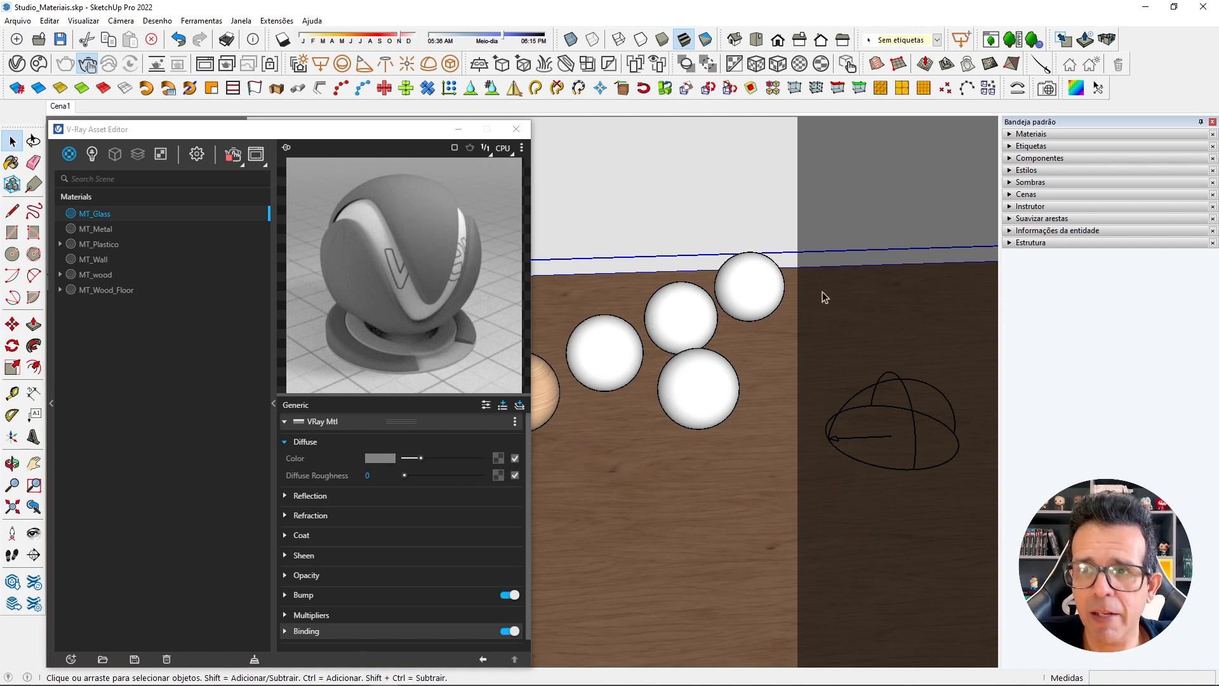
click(1012, 135)
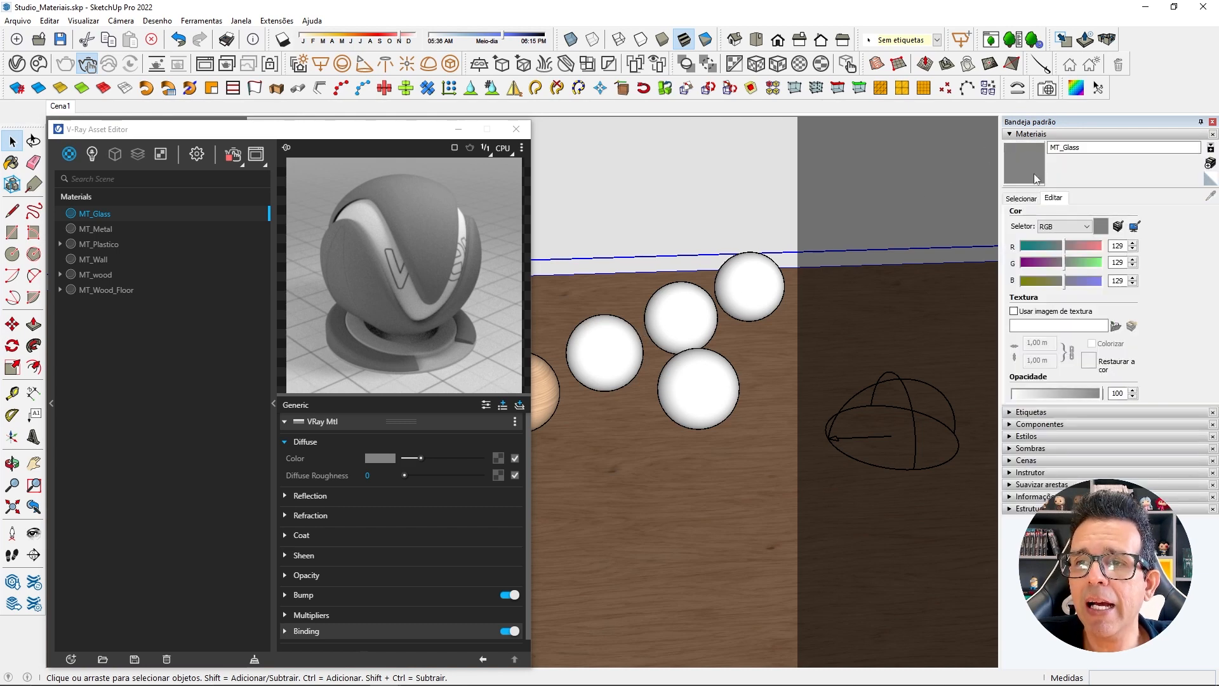
key(space)
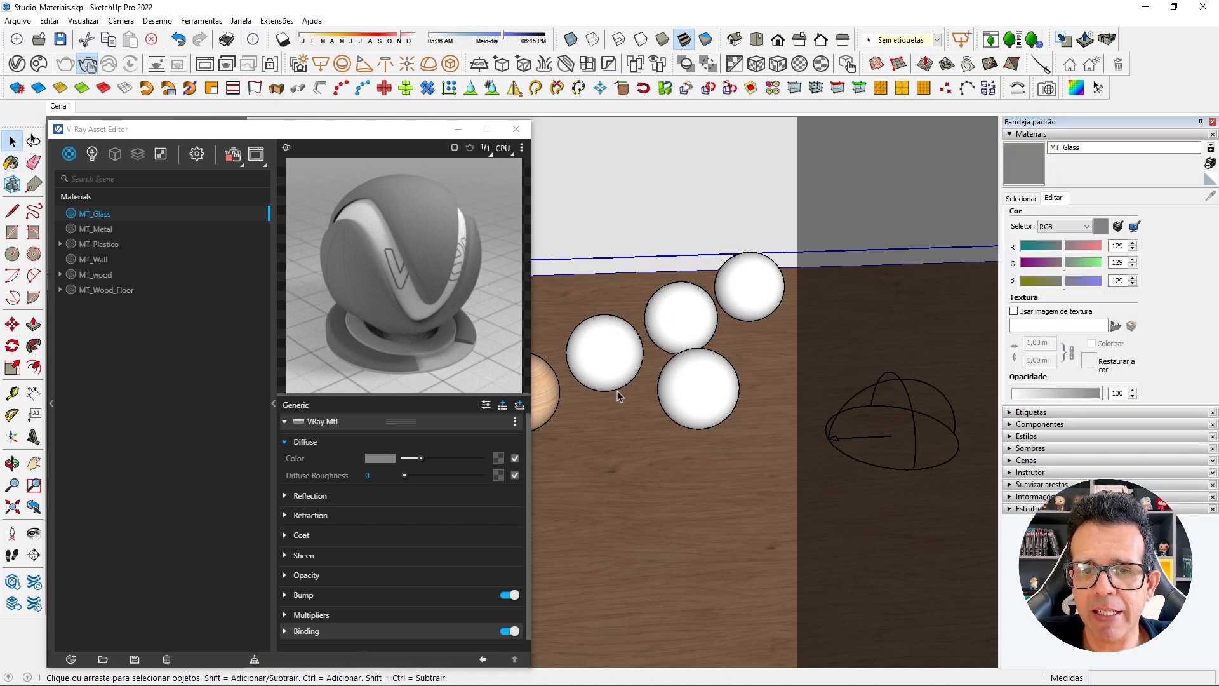
click(617, 332)
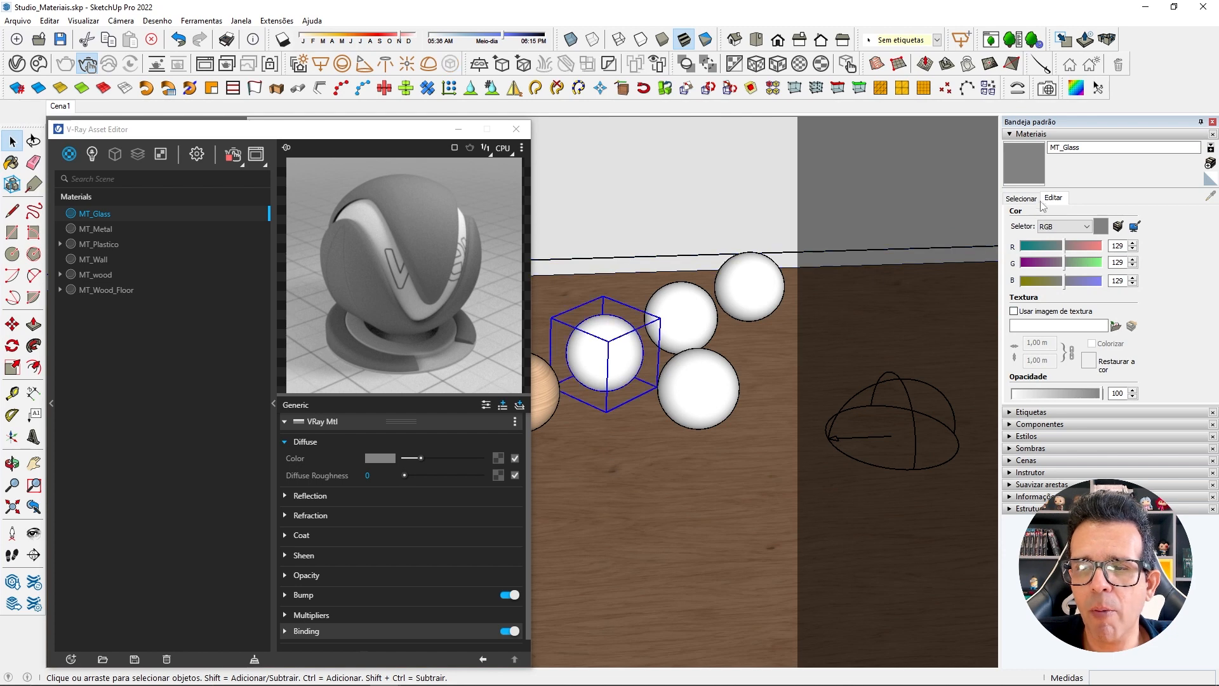
click(1034, 170)
click(621, 338)
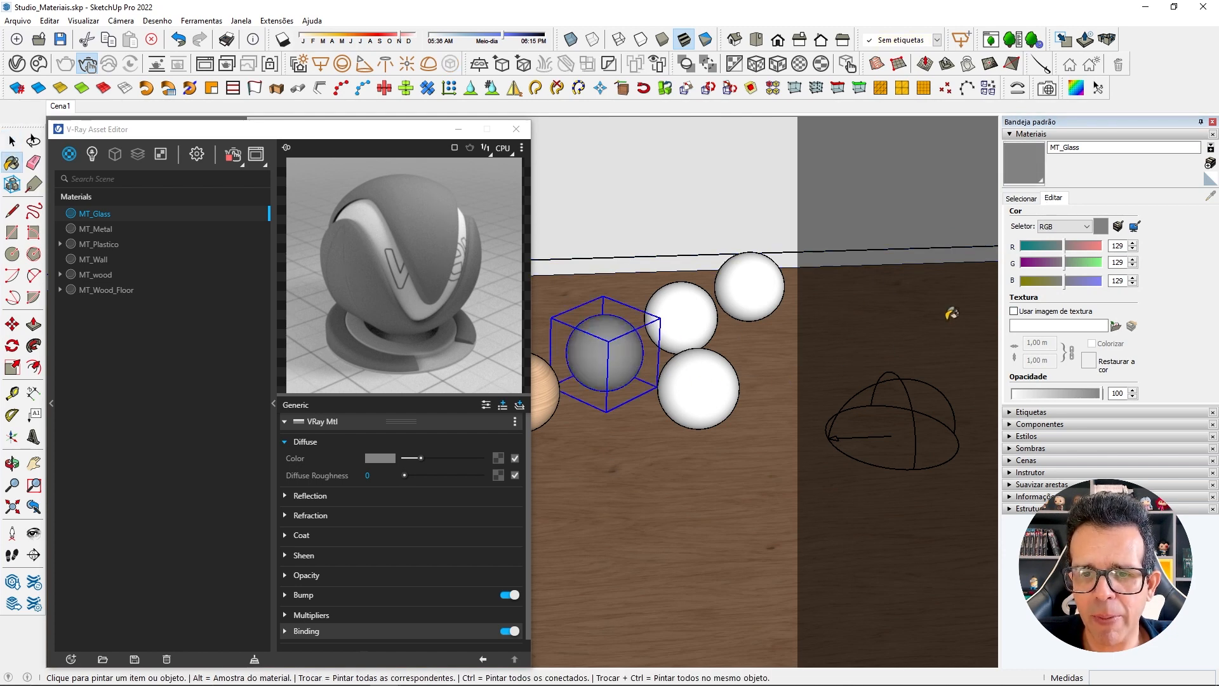
click(724, 364)
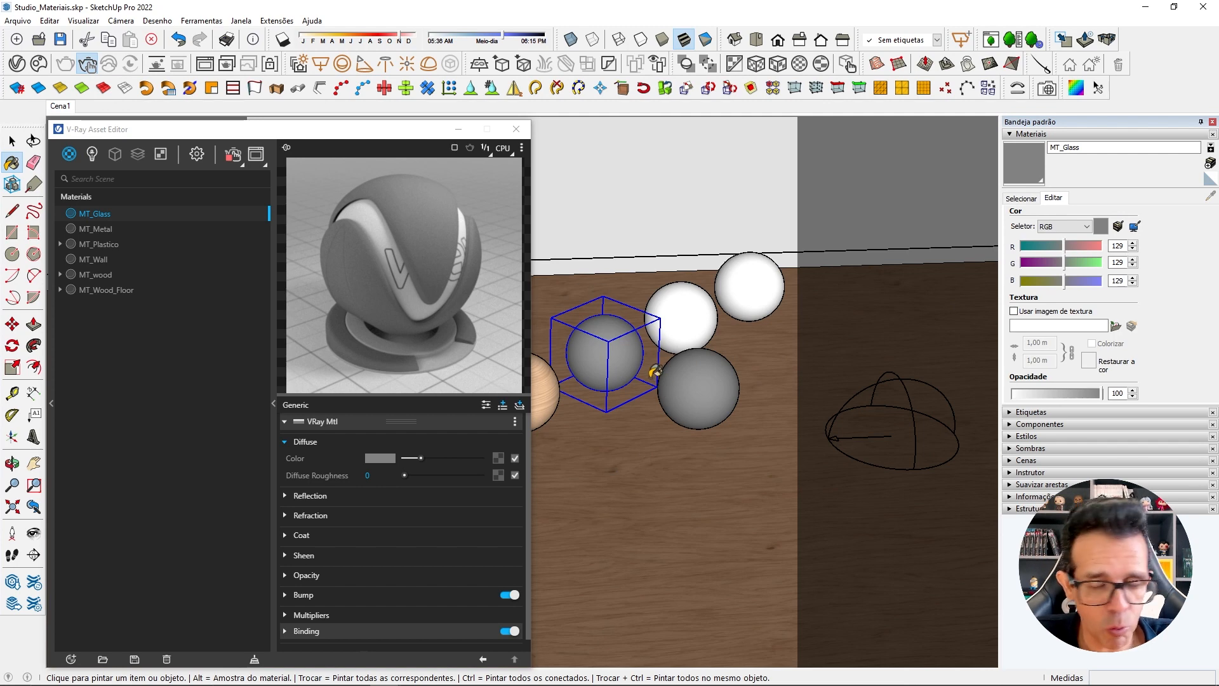
key(space)
click(632, 448)
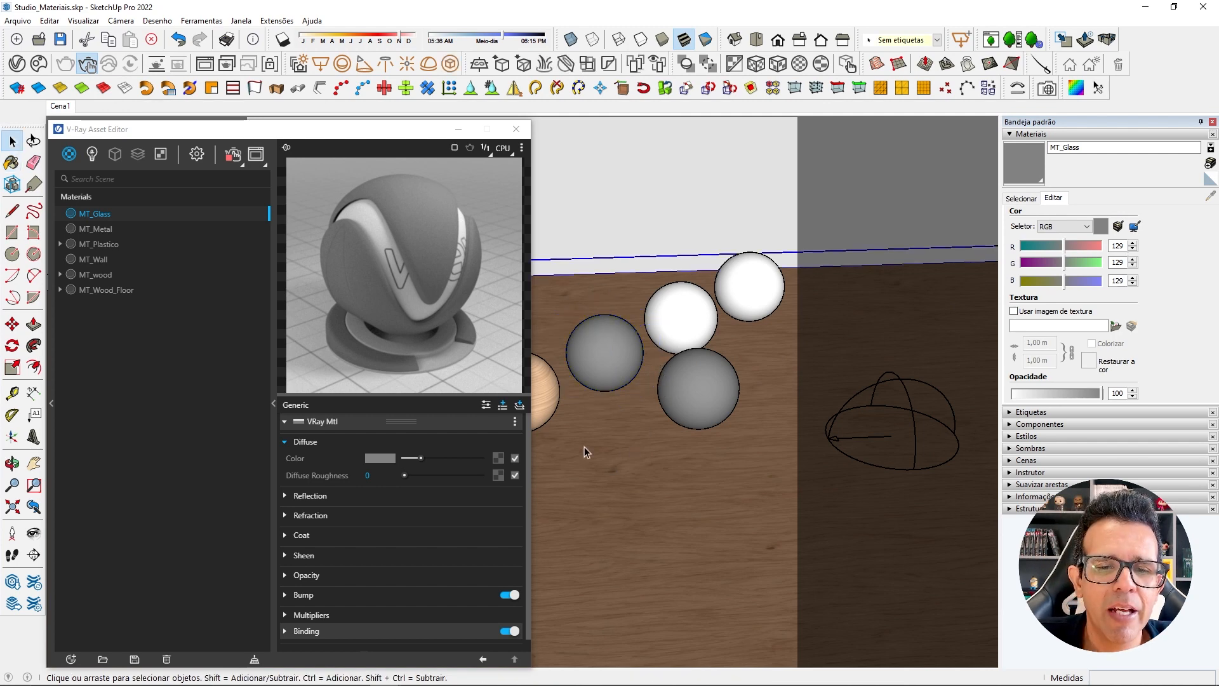
Set MT_Glass's diffuse color to light grey (191) and add a black Color texture to its diffuse color slot.
drag(421, 458, 404, 459)
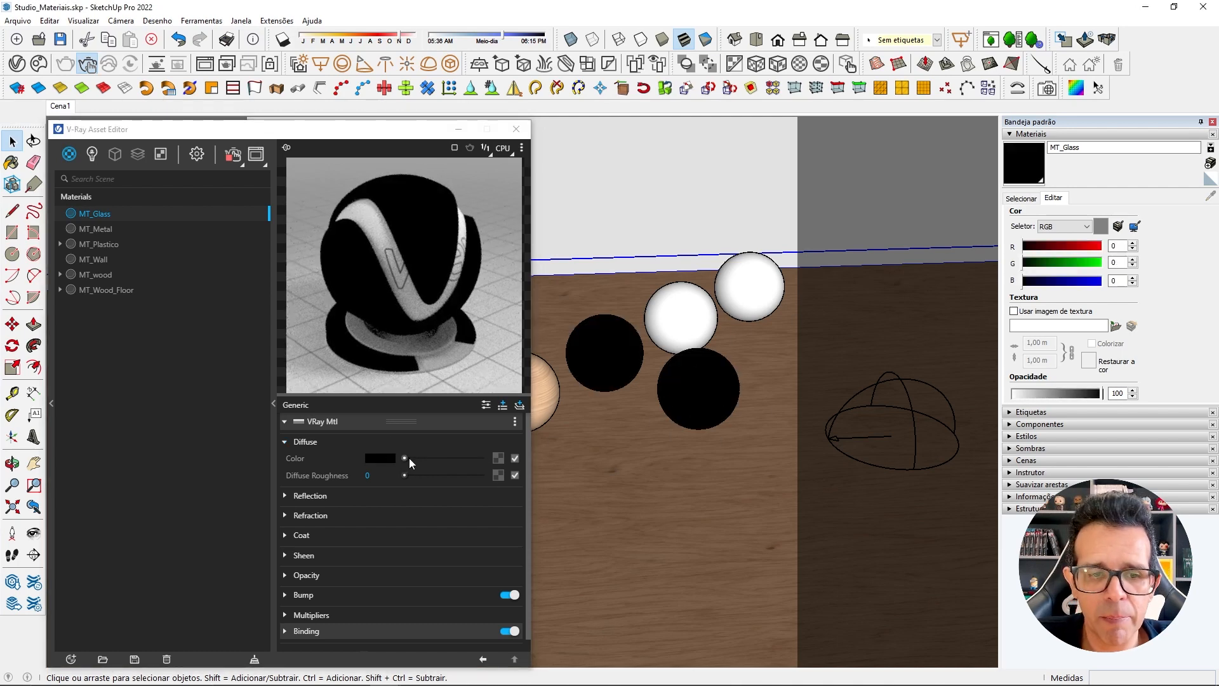
drag(406, 459, 445, 460)
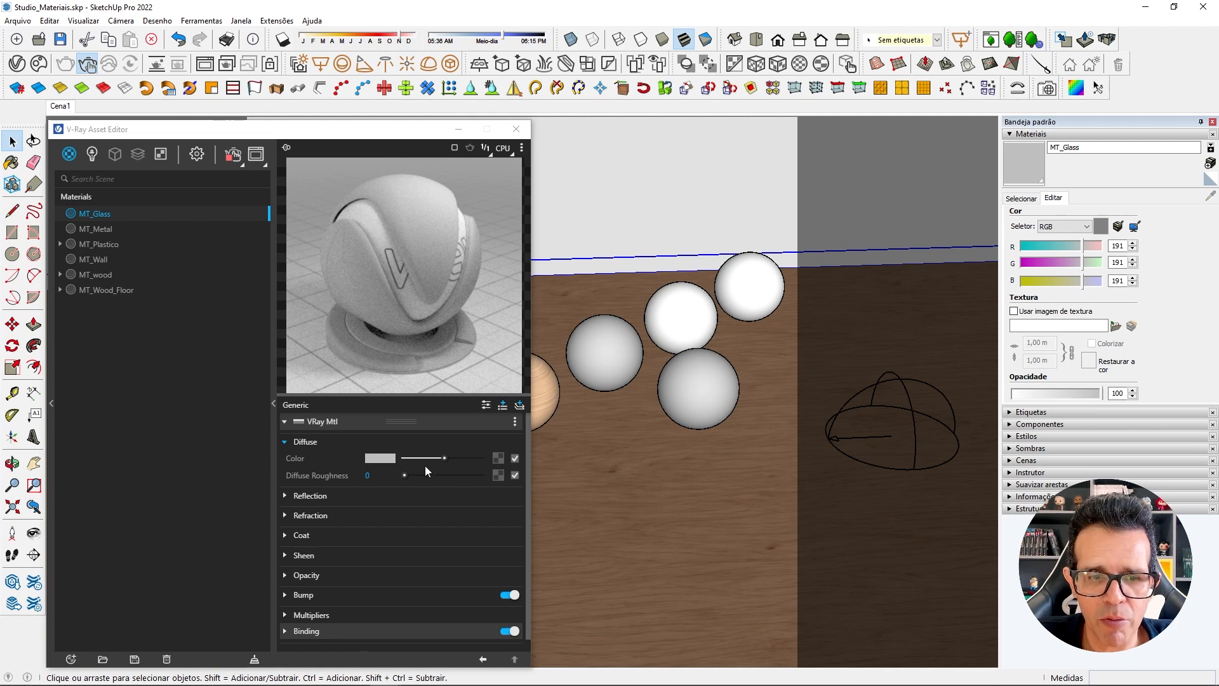
click(498, 459)
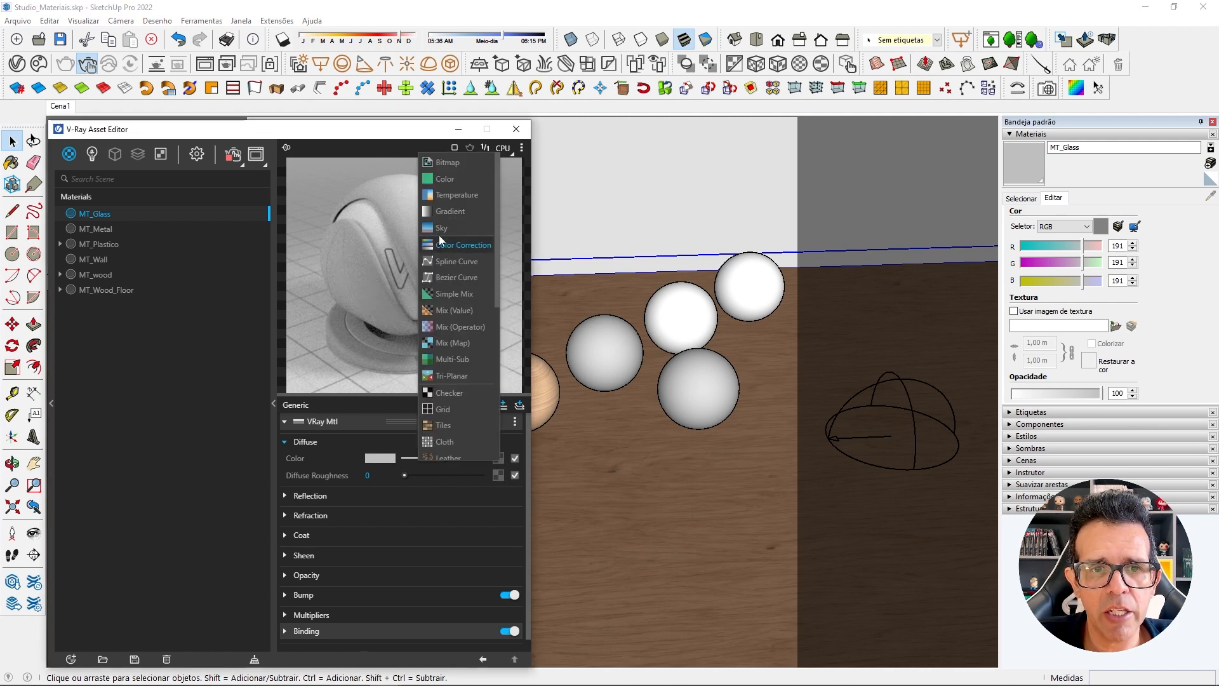
click(447, 181)
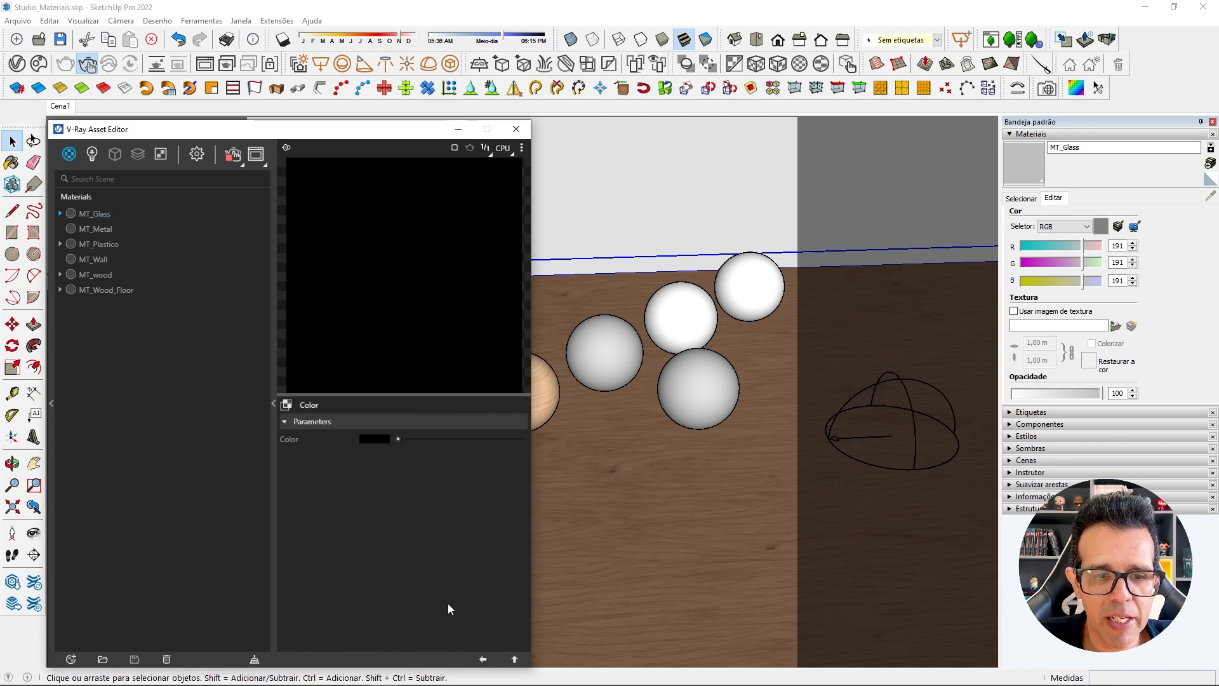
click(483, 659)
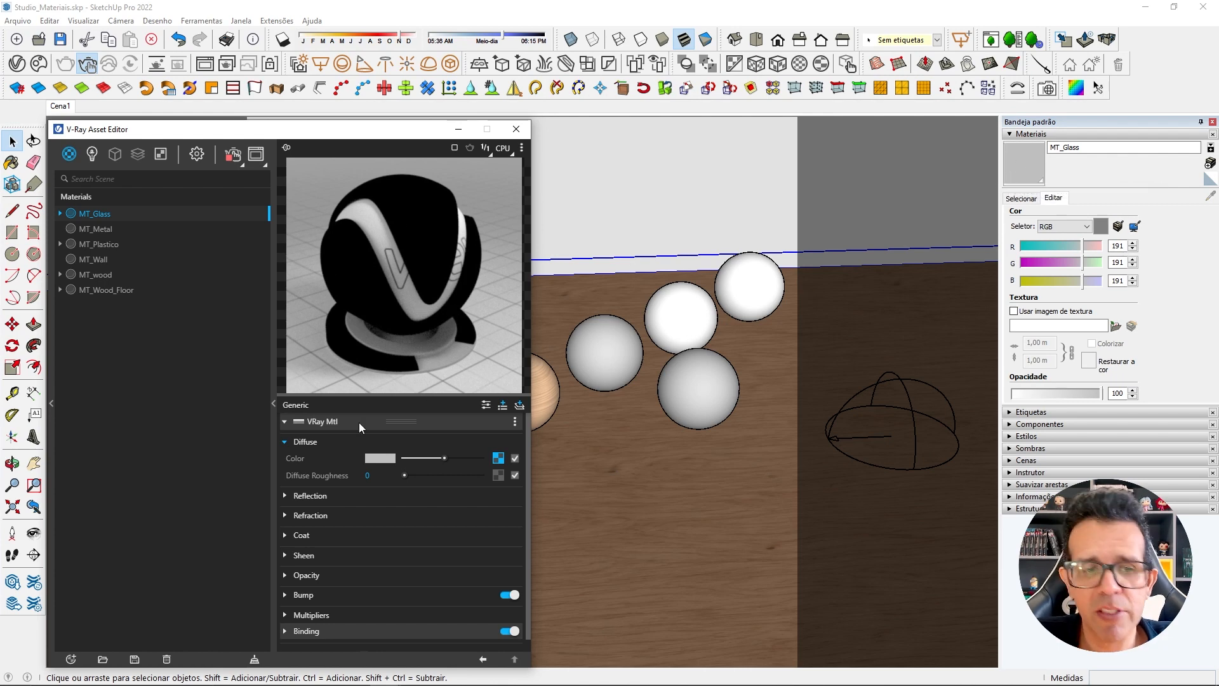
Set MT_Glass's SketchUp material opacity to 26.
click(289, 443)
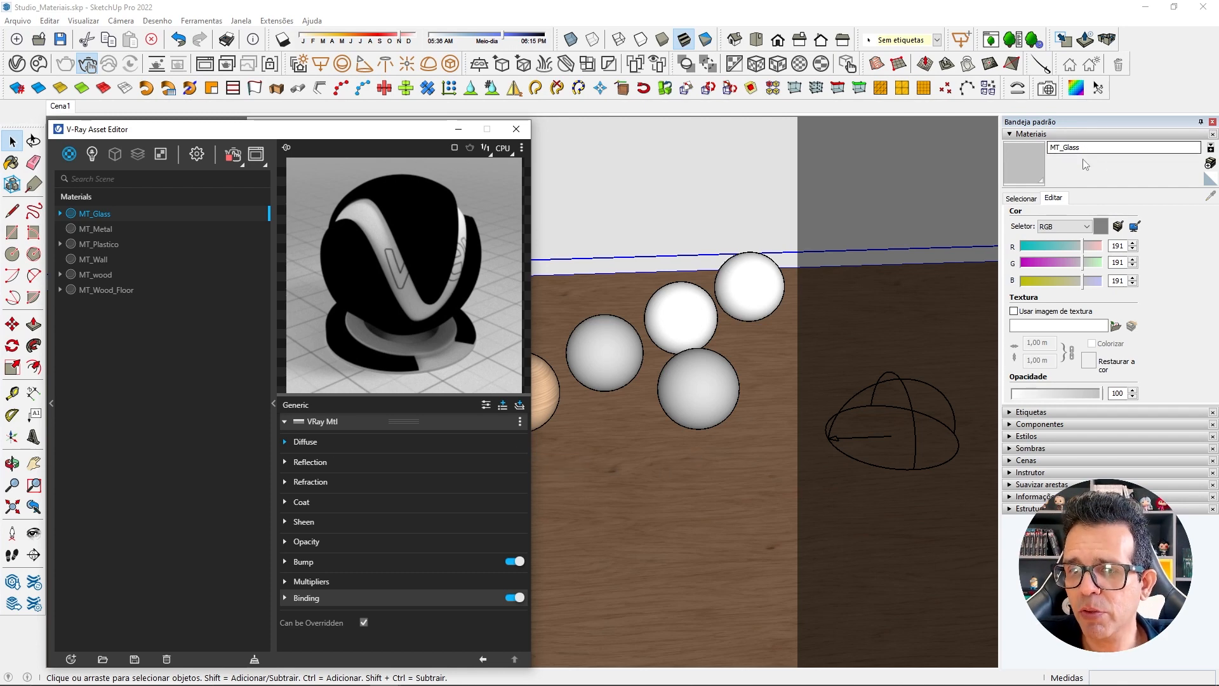
click(1037, 394)
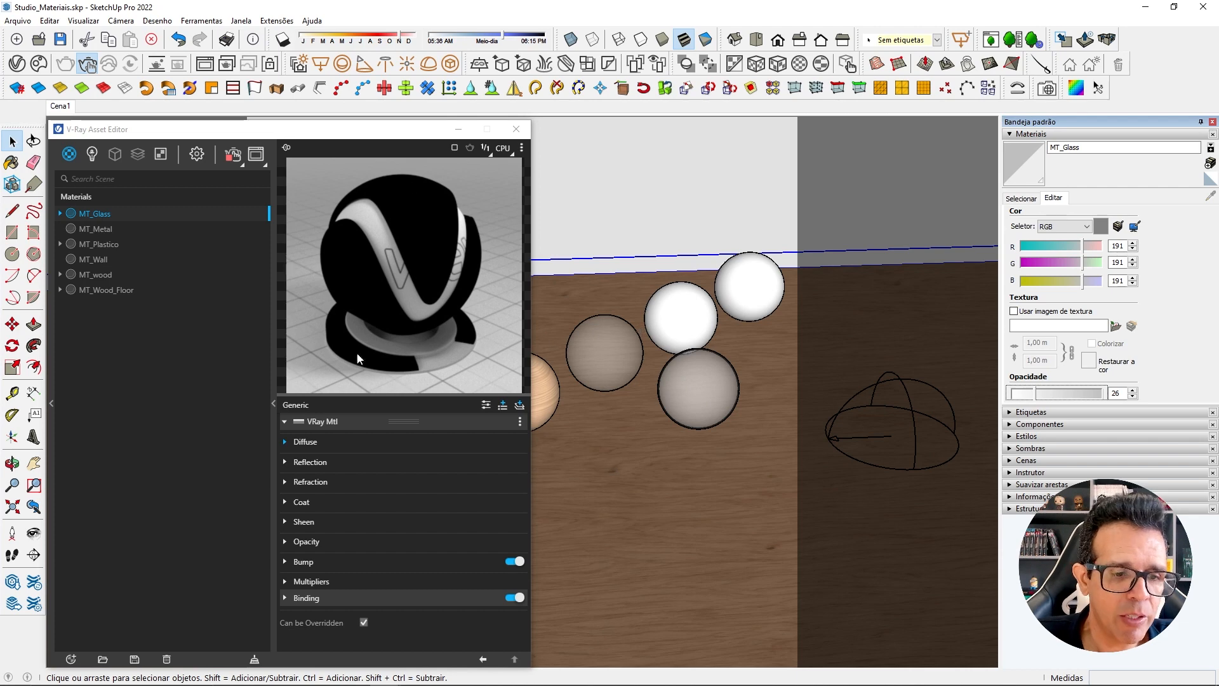
Set MT_Glass's refraction color to near-white RGB 254, 254, 254.
click(286, 482)
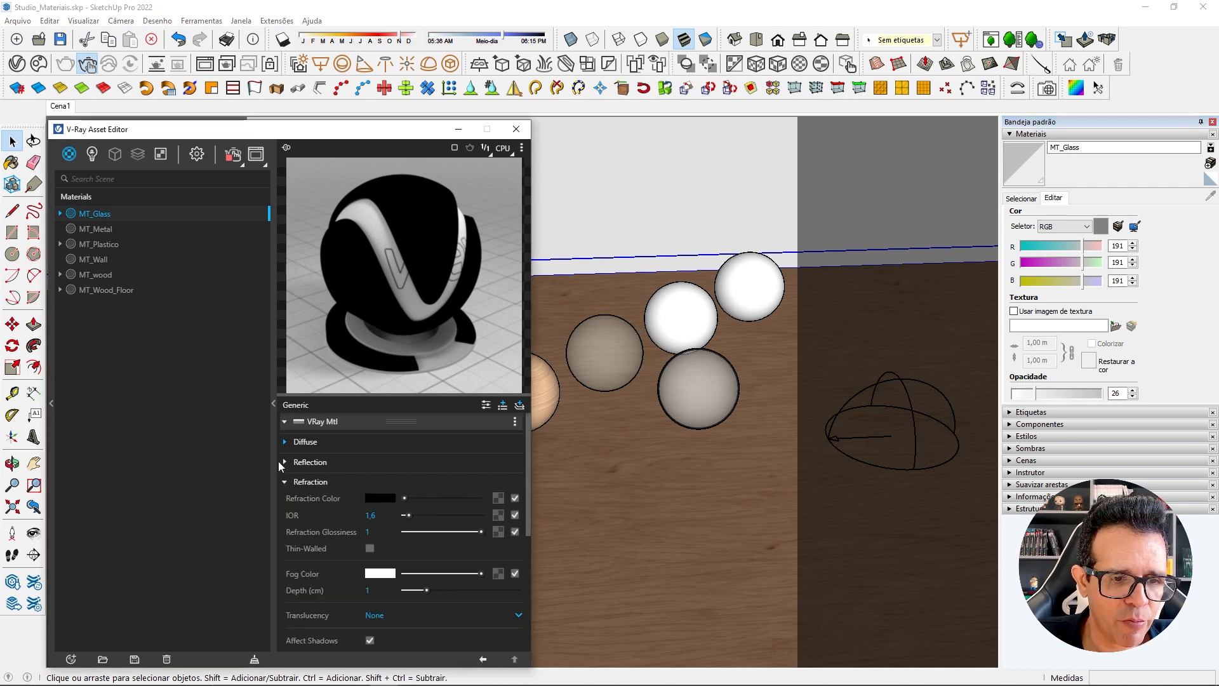
drag(406, 497, 481, 499)
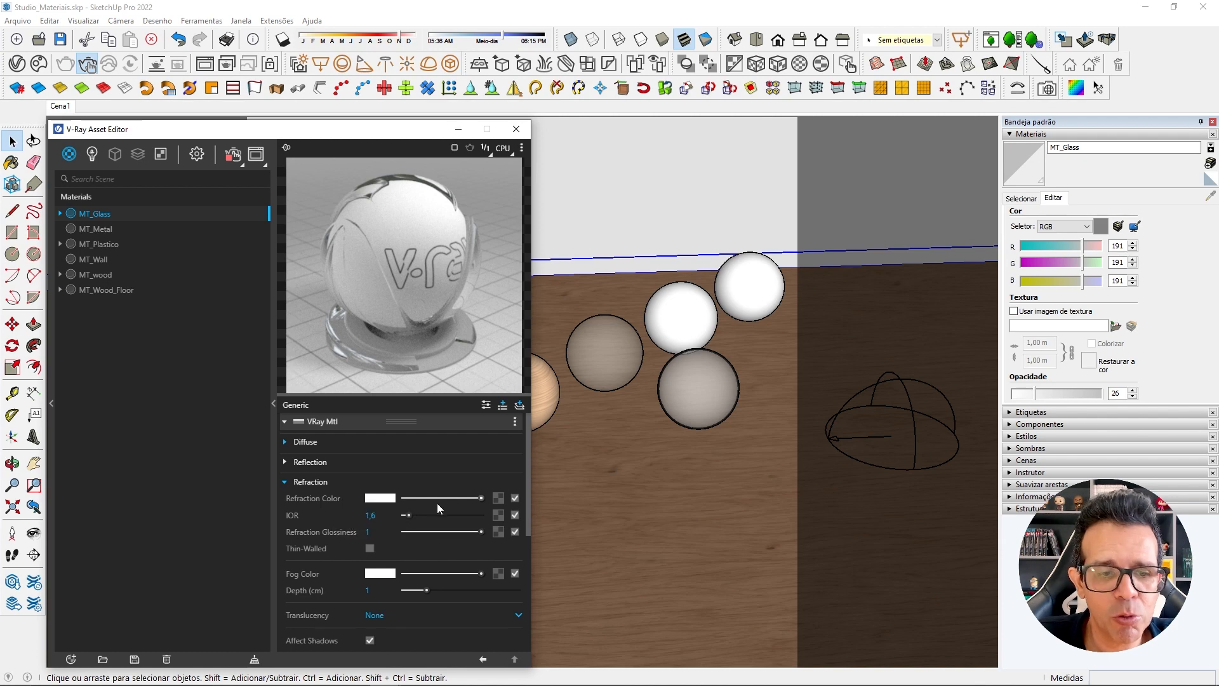
click(390, 502)
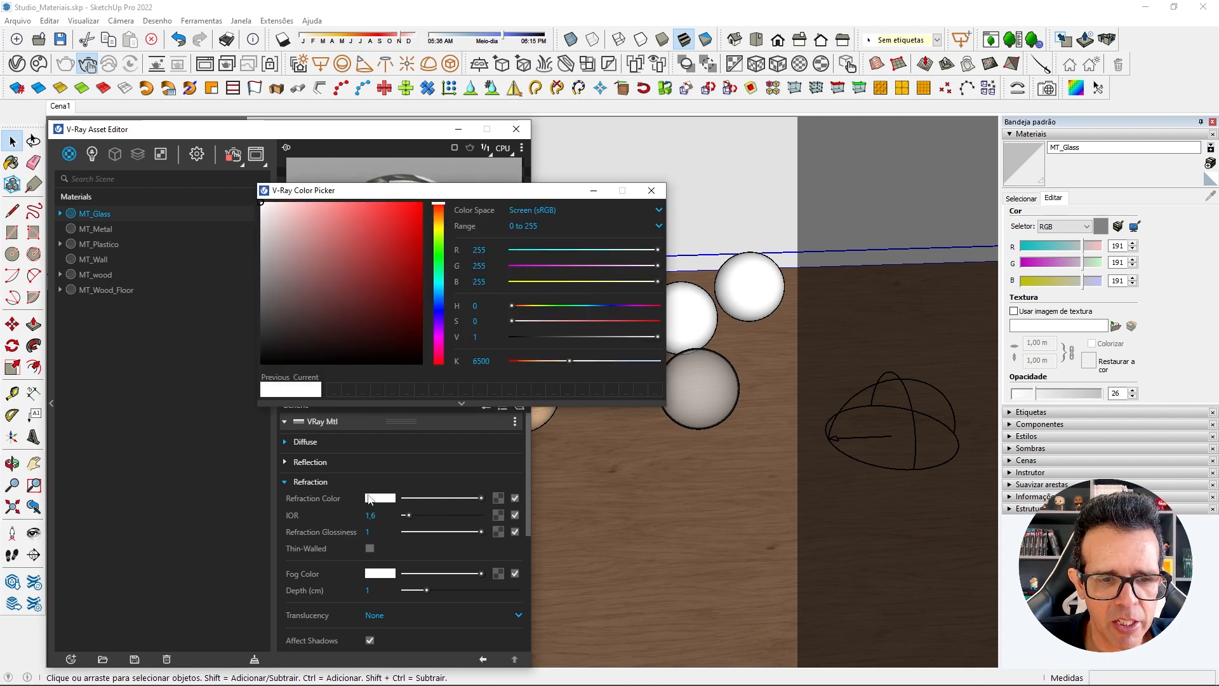
click(486, 250)
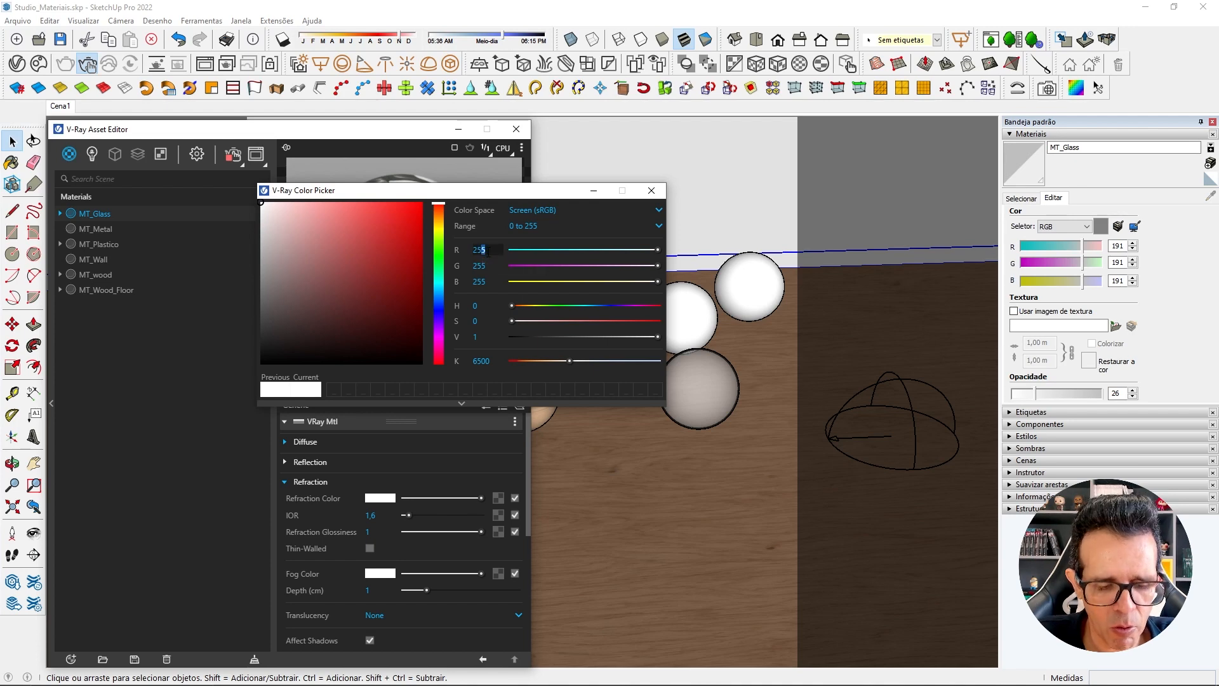
text(4)
drag(487, 266, 484, 281)
text(44)
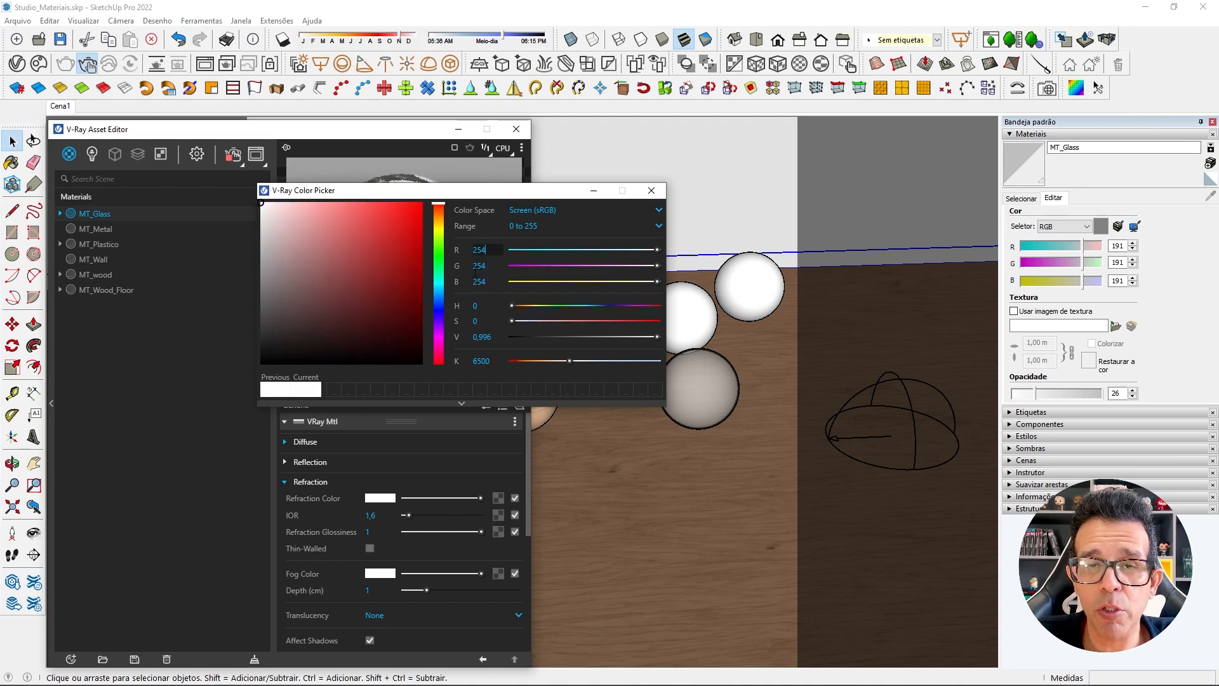
click(483, 250)
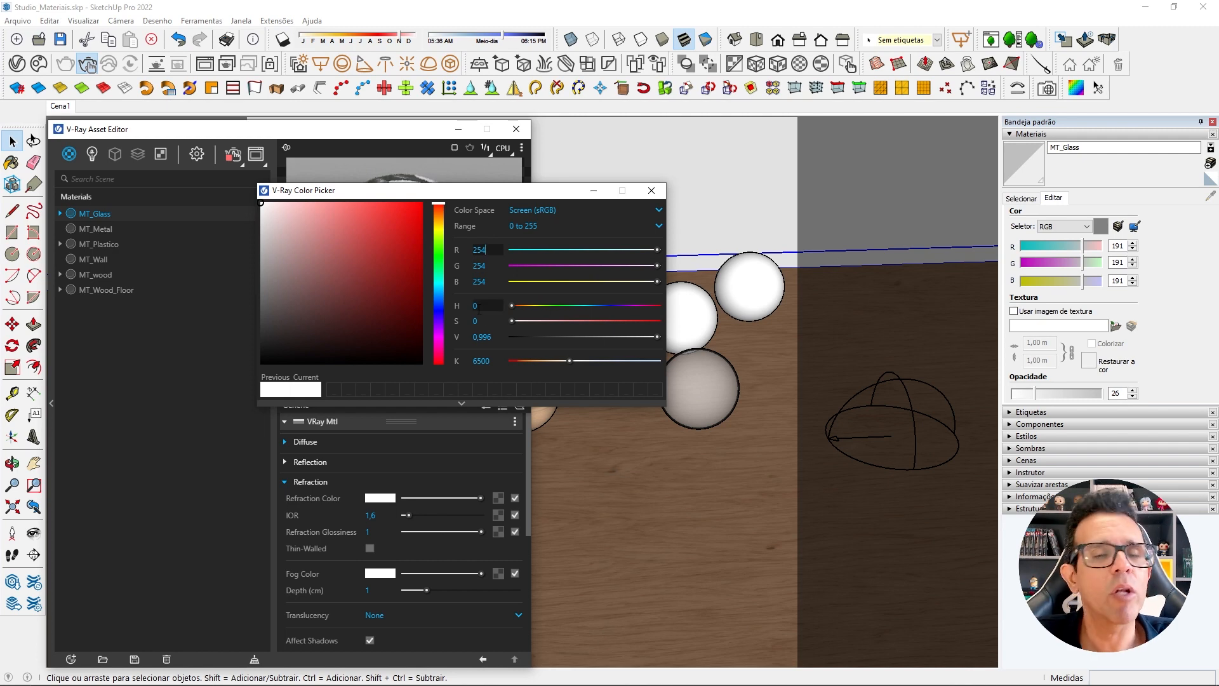
click(648, 193)
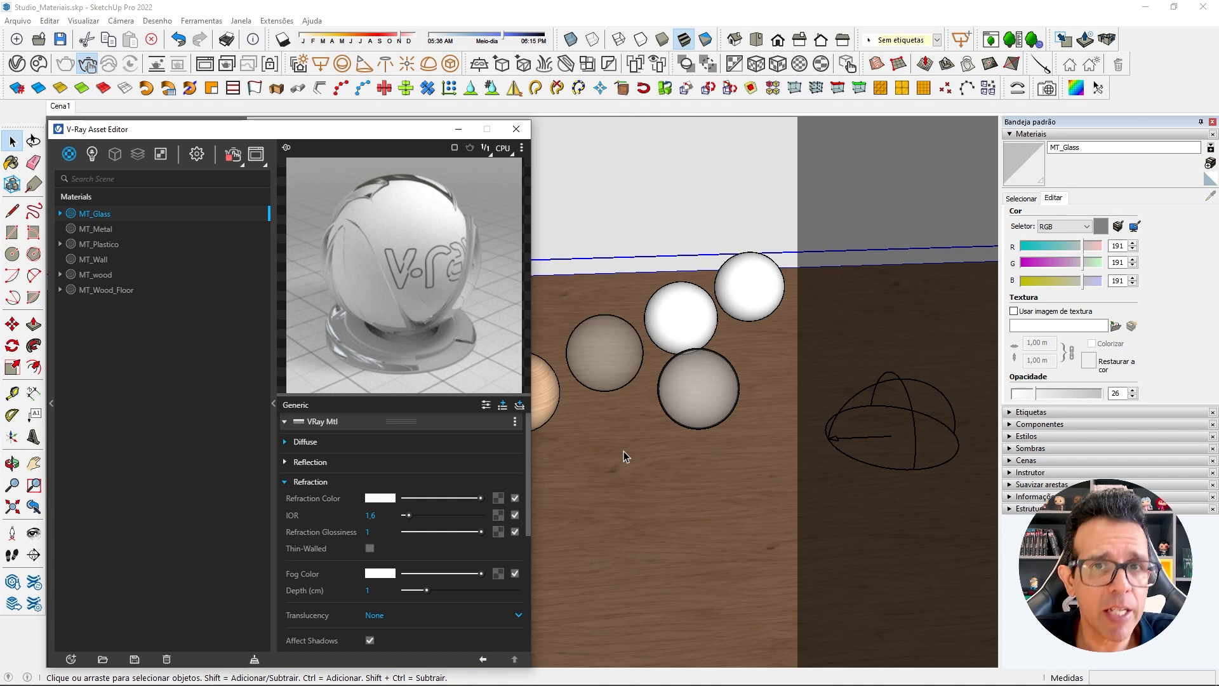
Show the render in the V-Ray Frame Buffer and compare the refraction of the two glass spheres up close.
click(208, 63)
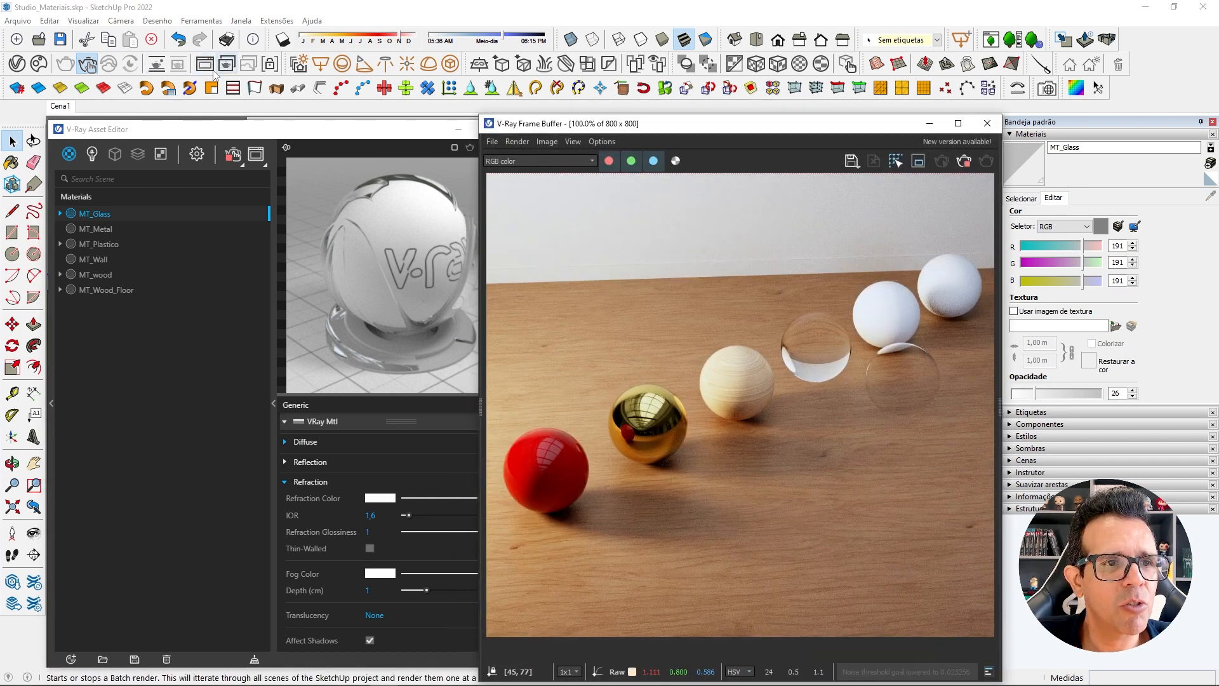
drag(574, 124, 584, 127)
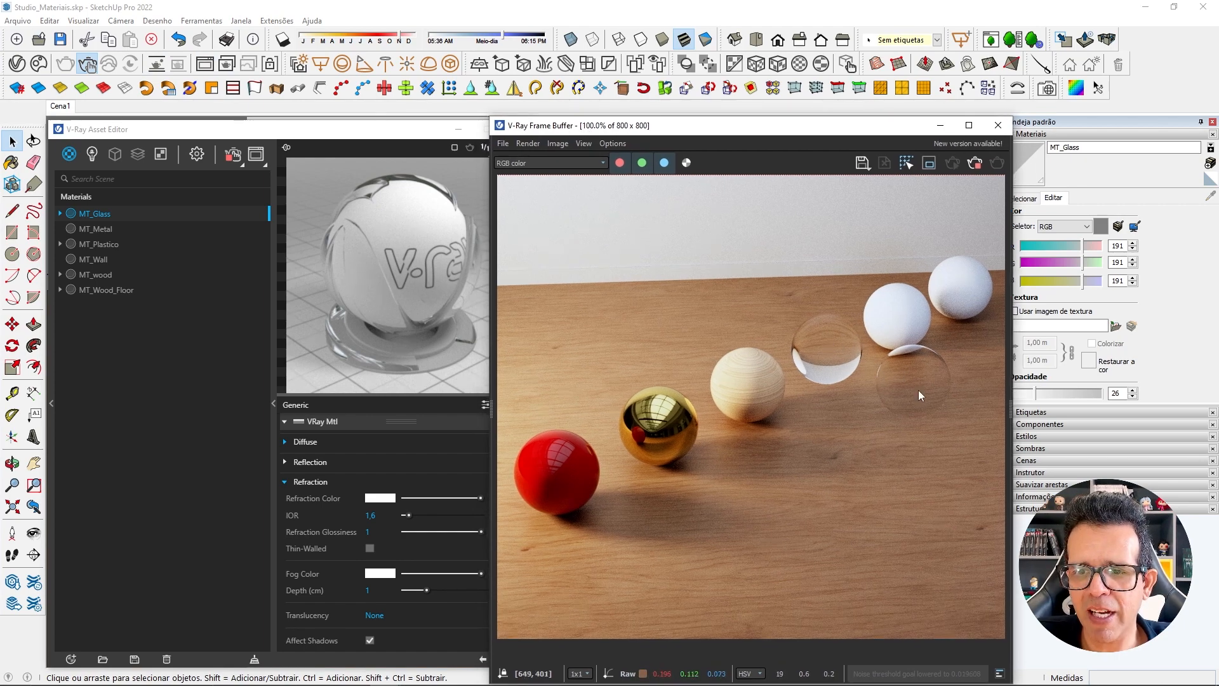
click(458, 129)
drag(575, 135, 152, 136)
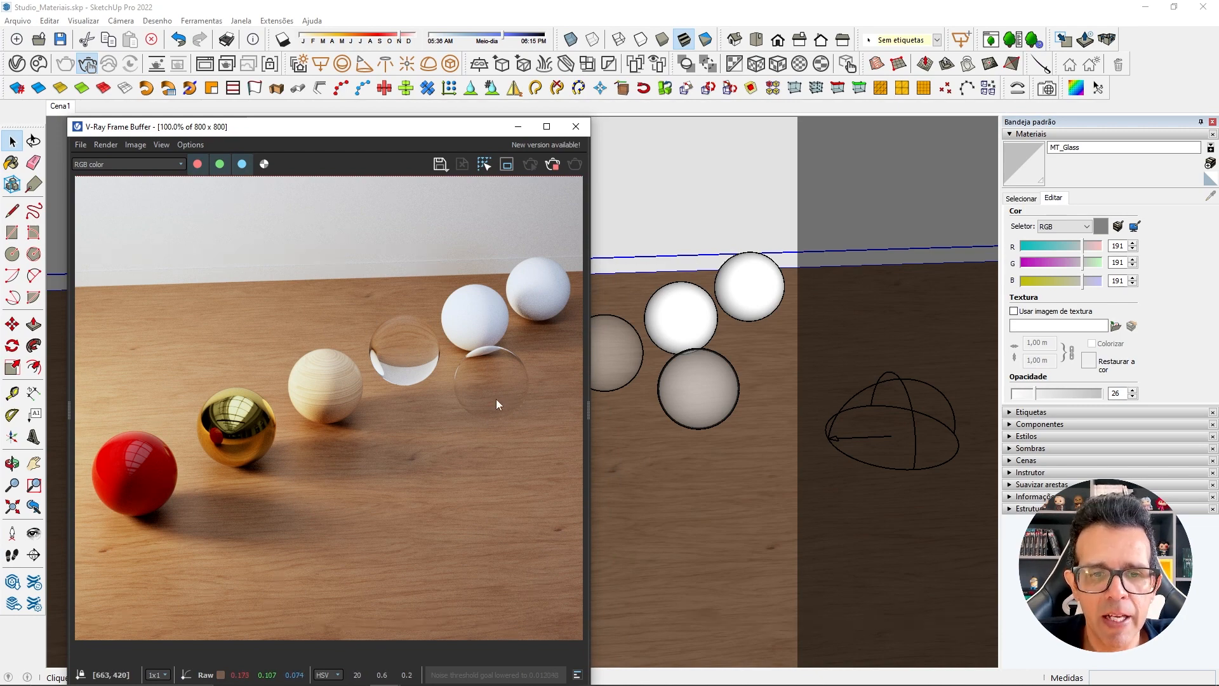
scroll(496, 400, up, 2)
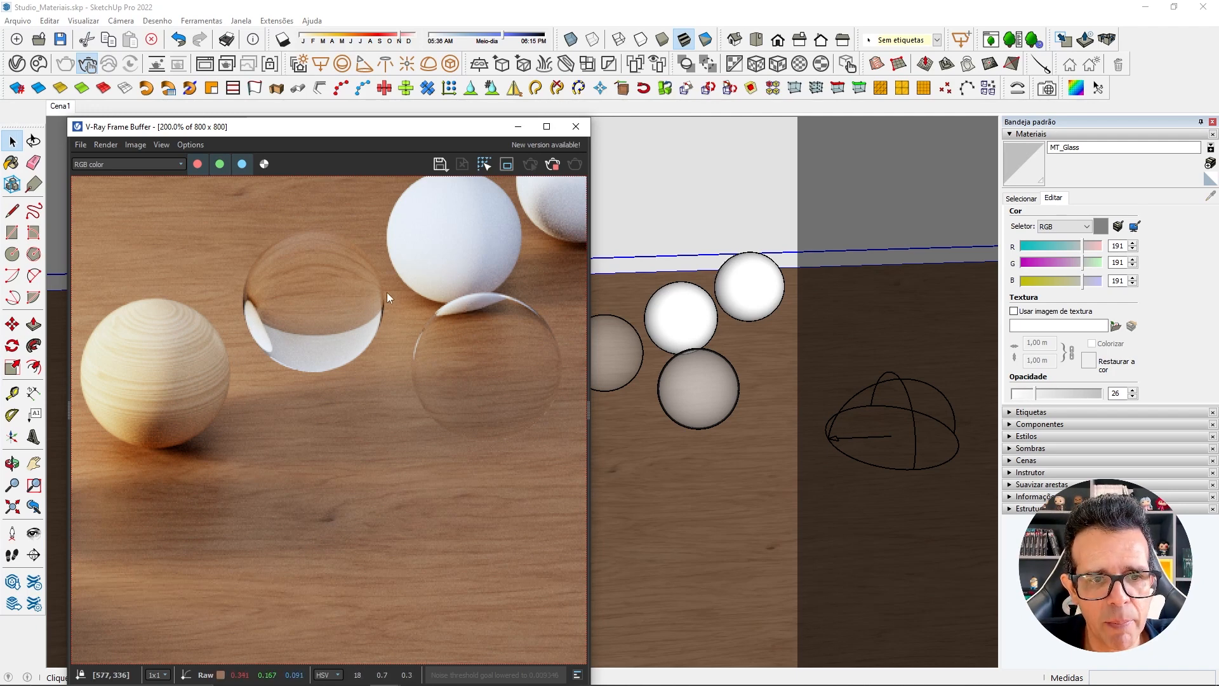
double_click(377, 384)
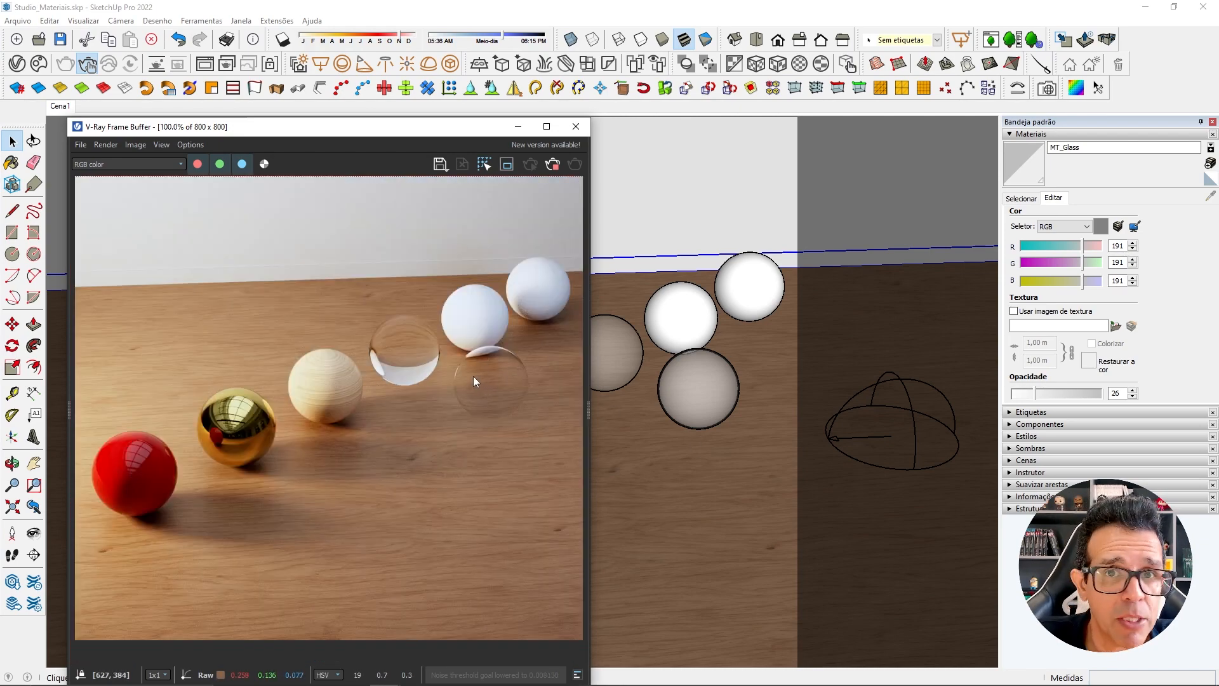
scroll(520, 364, up, 2)
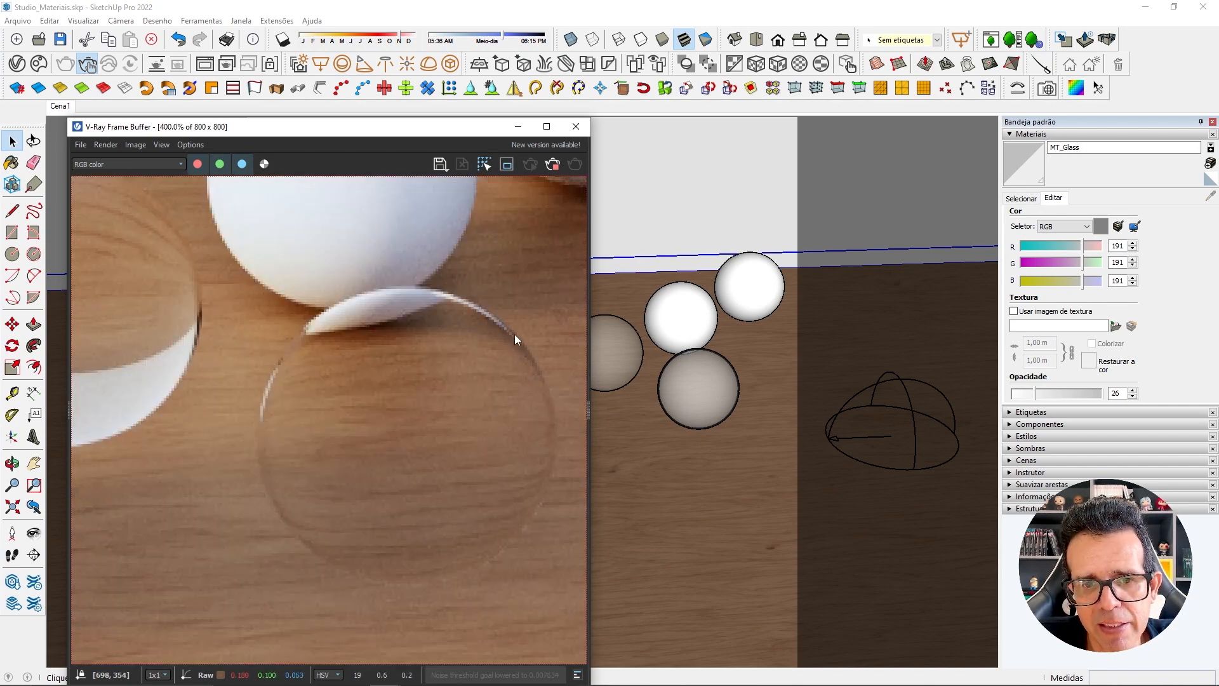
scroll(509, 338, down, 1)
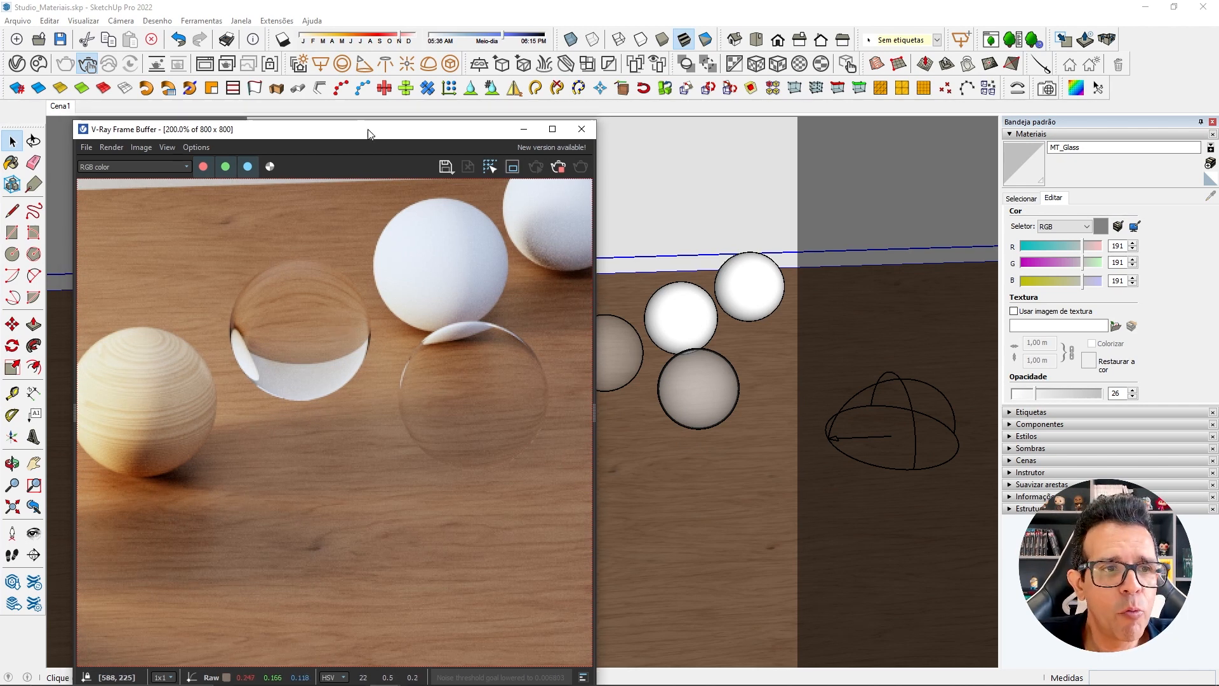
drag(366, 130, 756, 131)
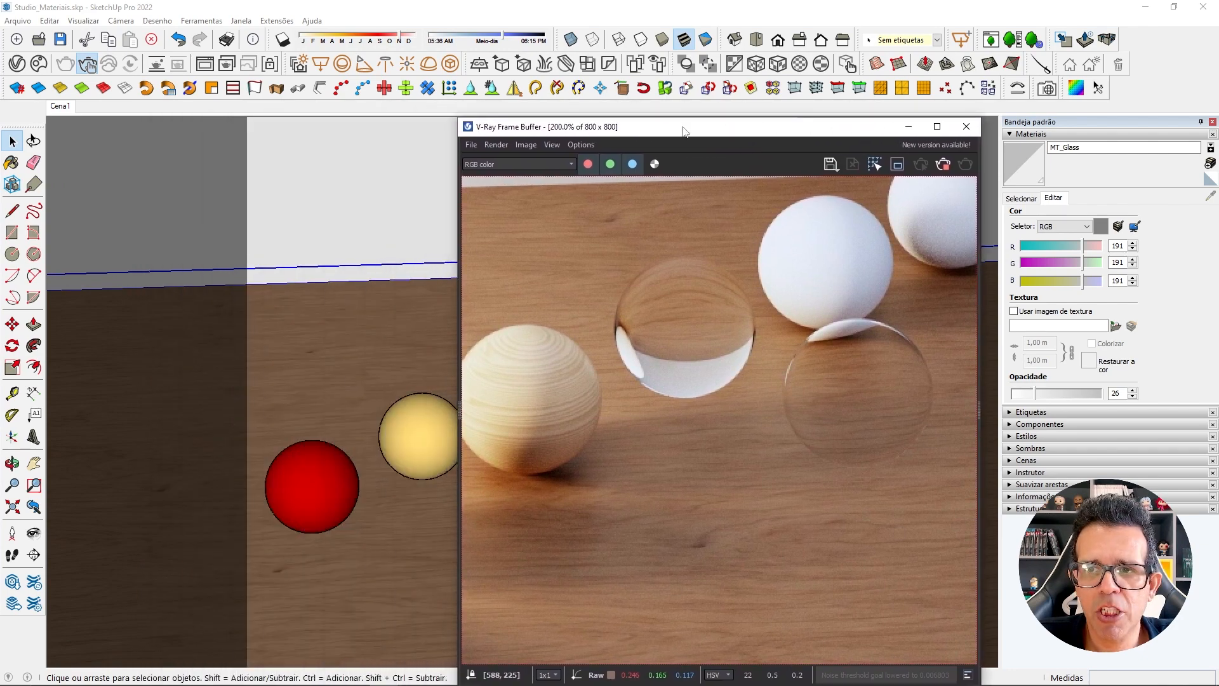
Set MT_Glass's reflection color to pure white in the V-Ray Asset Editor.
click(17, 64)
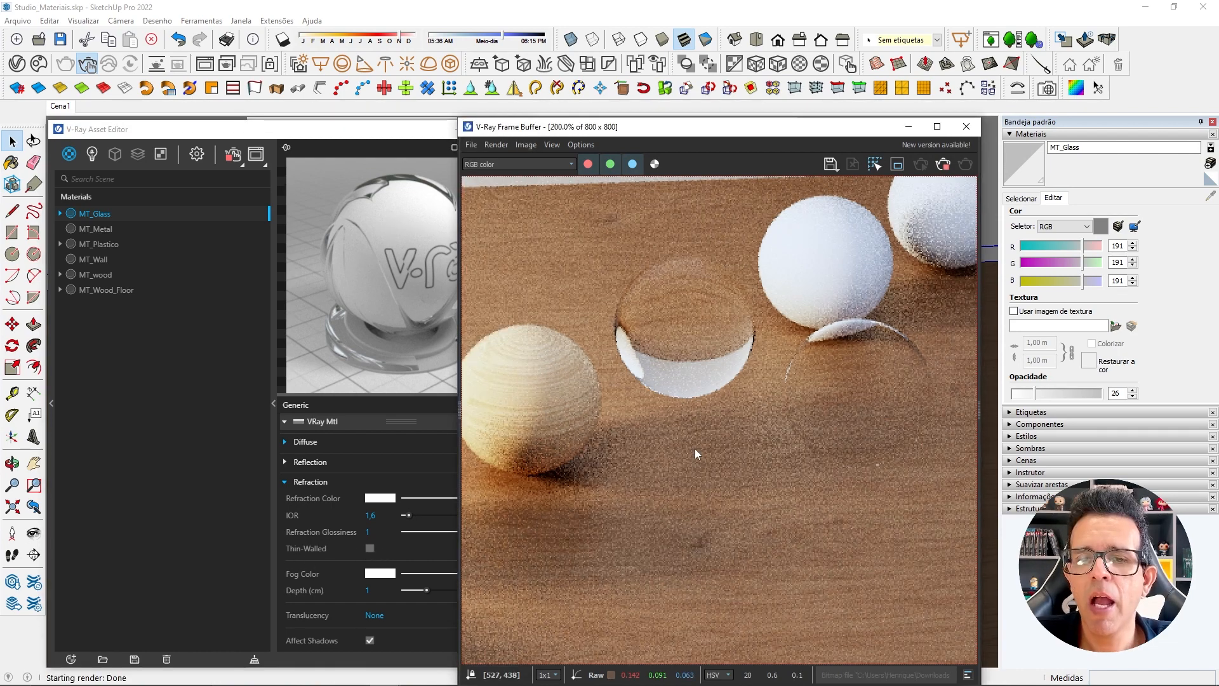
click(339, 466)
click(339, 466)
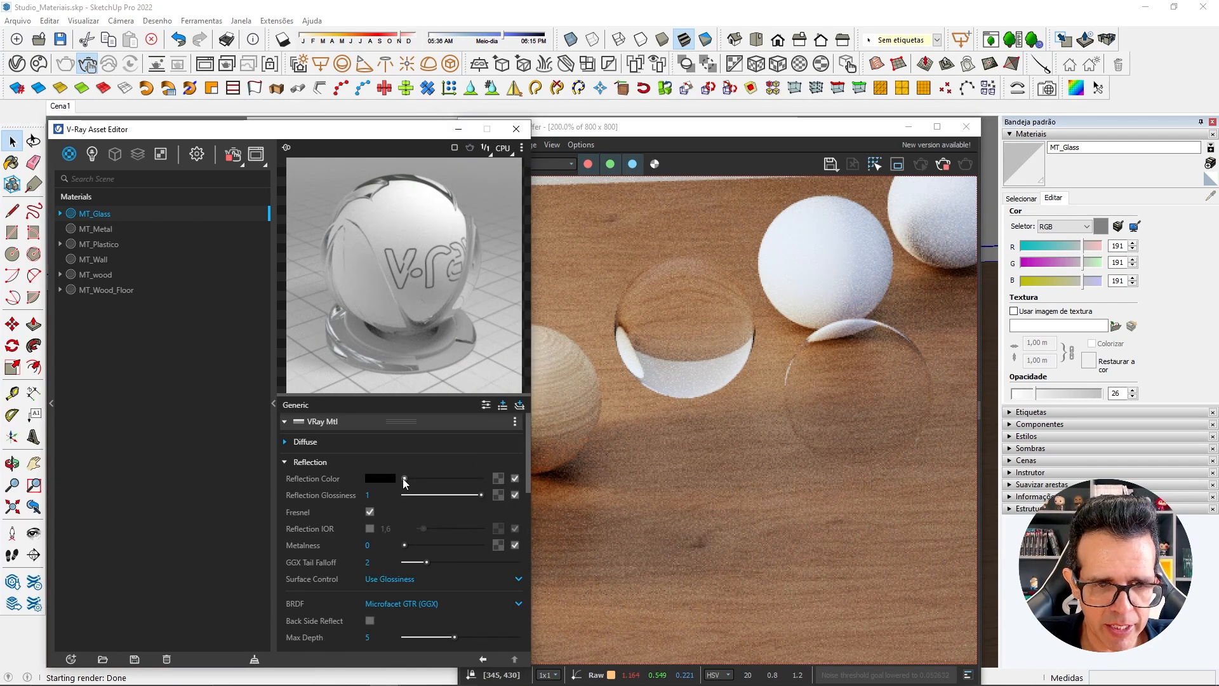
drag(403, 479, 483, 478)
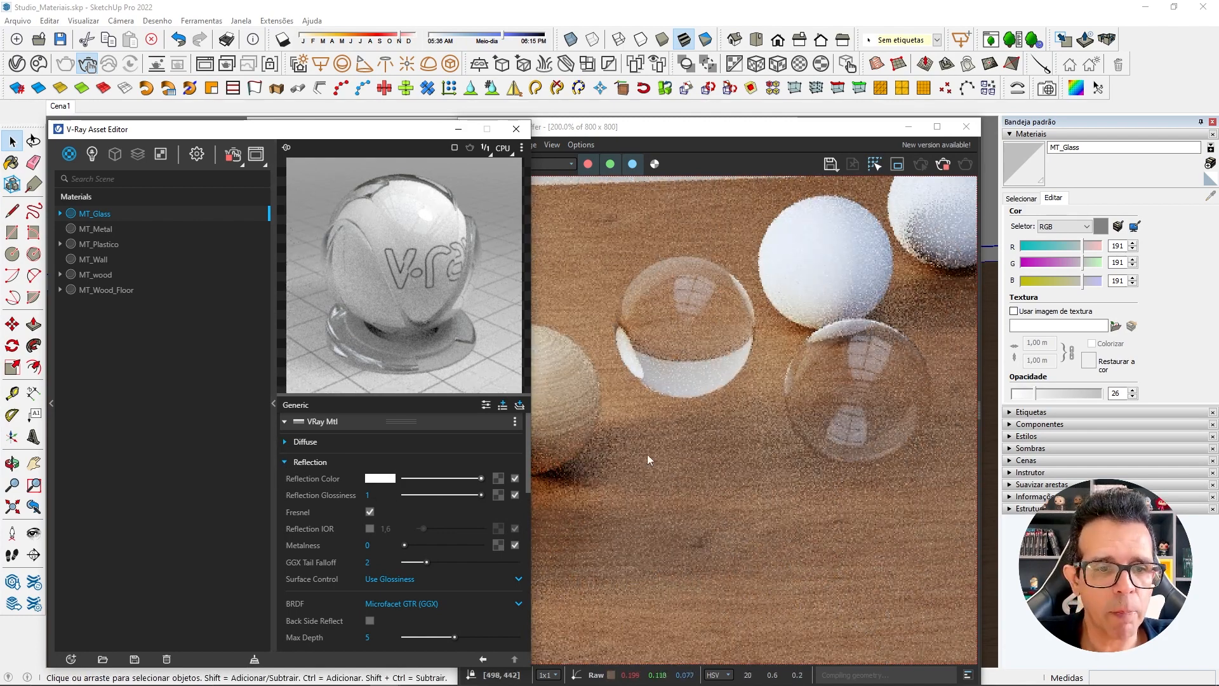
Try the Thin-Walled refraction option on MT_Glass and switch it off again.
click(311, 463)
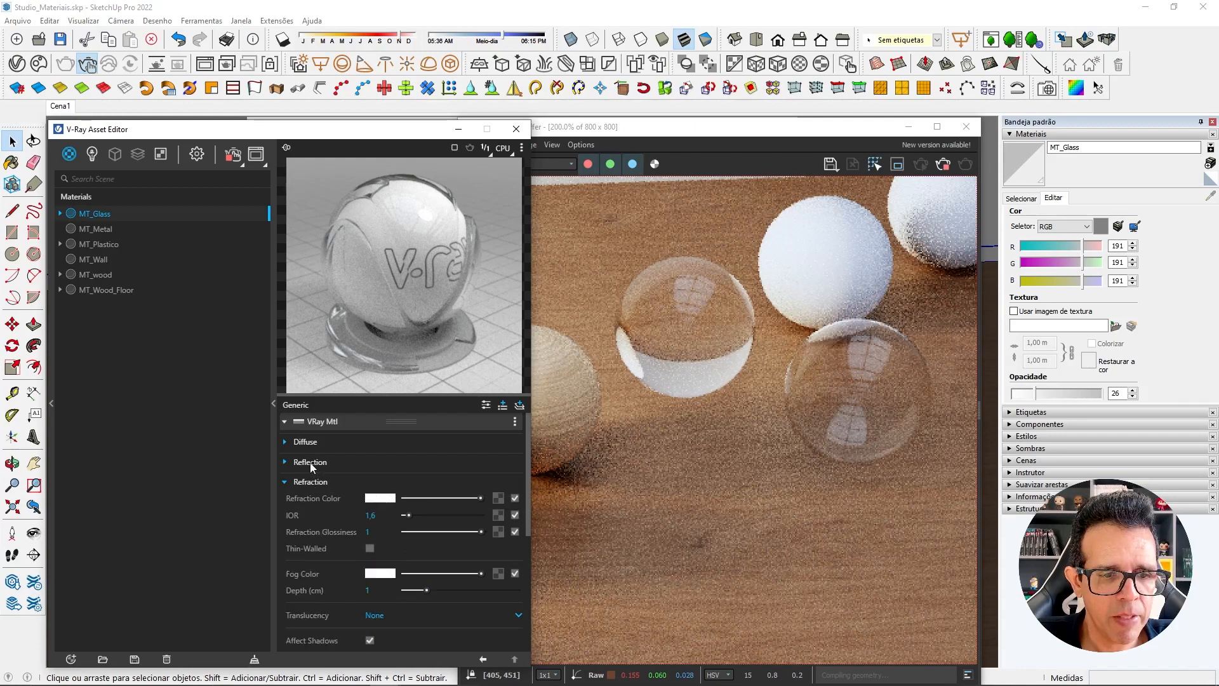
click(371, 548)
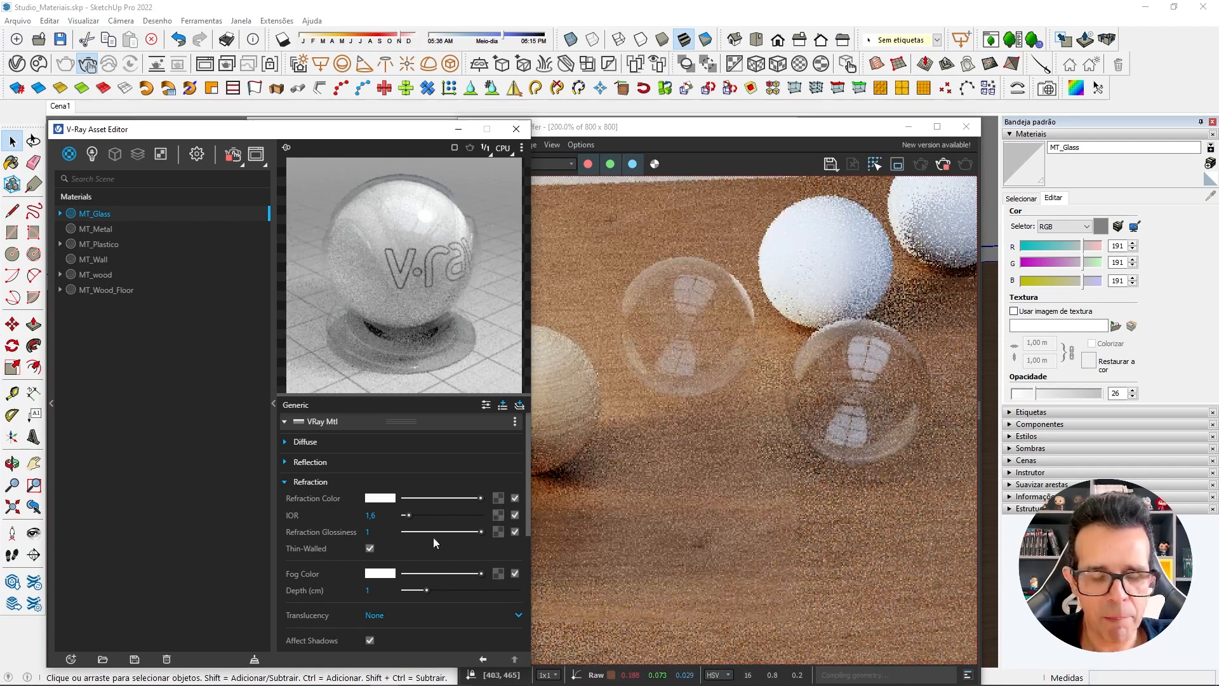
click(371, 548)
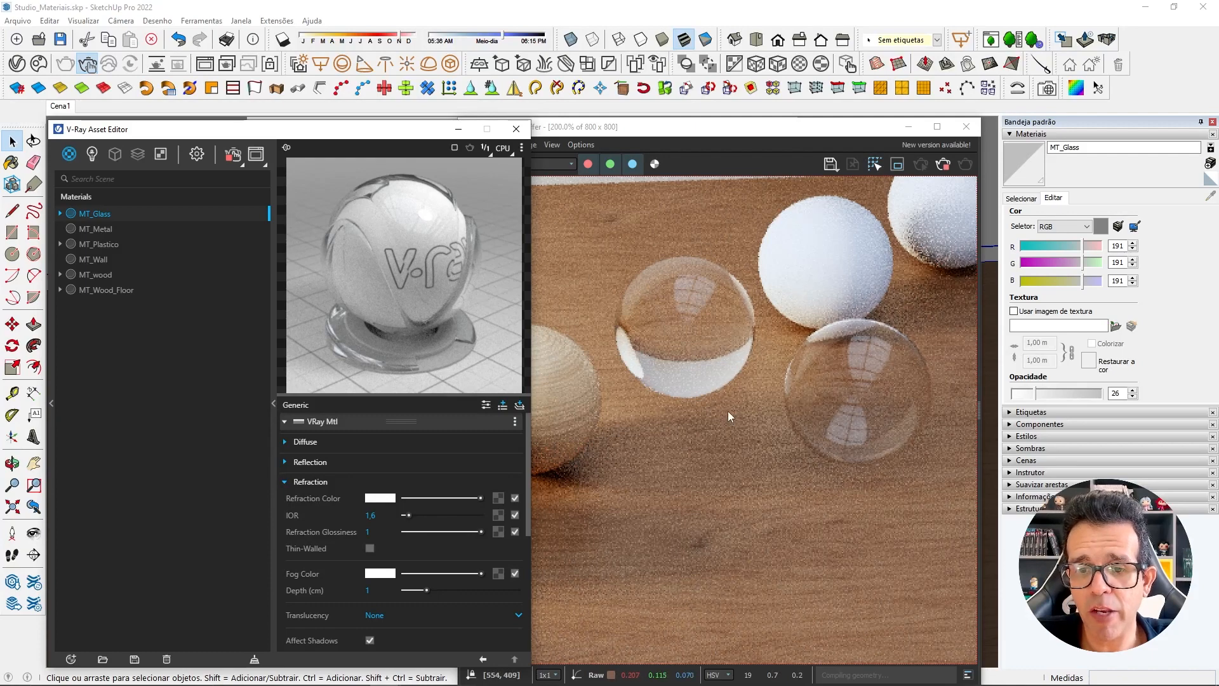
Enable the Thin-Walled refraction option on MT_Glass and compare its effect on the solid and hollow spheres.
click(369, 548)
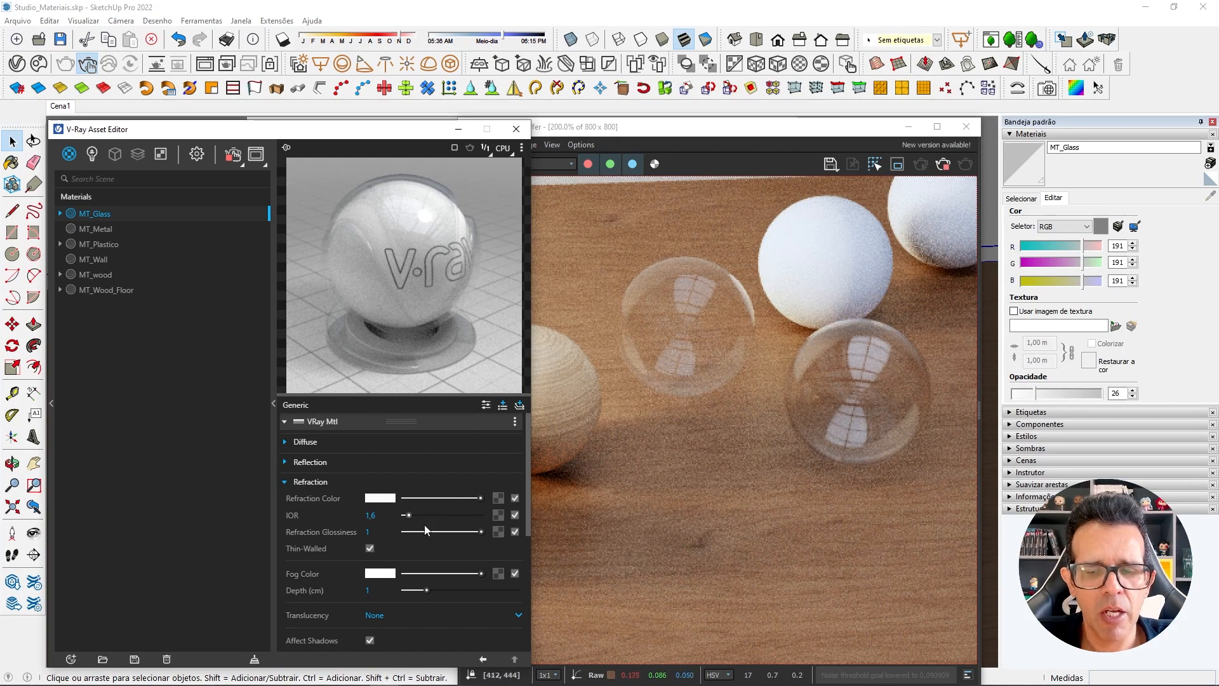
click(369, 548)
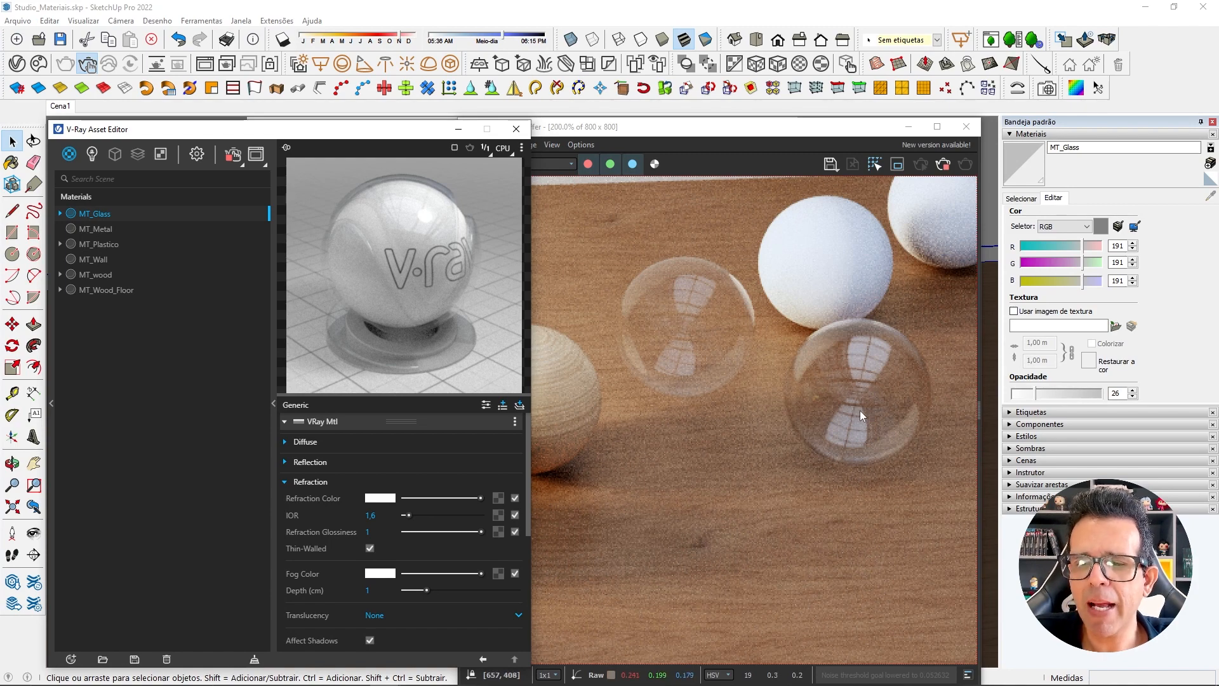
Uncover the model and delete the white sphere standing next to the solid glass sphere.
drag(872, 132, 432, 159)
click(674, 320)
middle_drag(674, 323, 664, 388)
key(Delete)
Move the hollow glass sphere into the gap in the row, between the solid glass sphere and the remaining white sphere.
scroll(671, 386, down, 1)
click(702, 399)
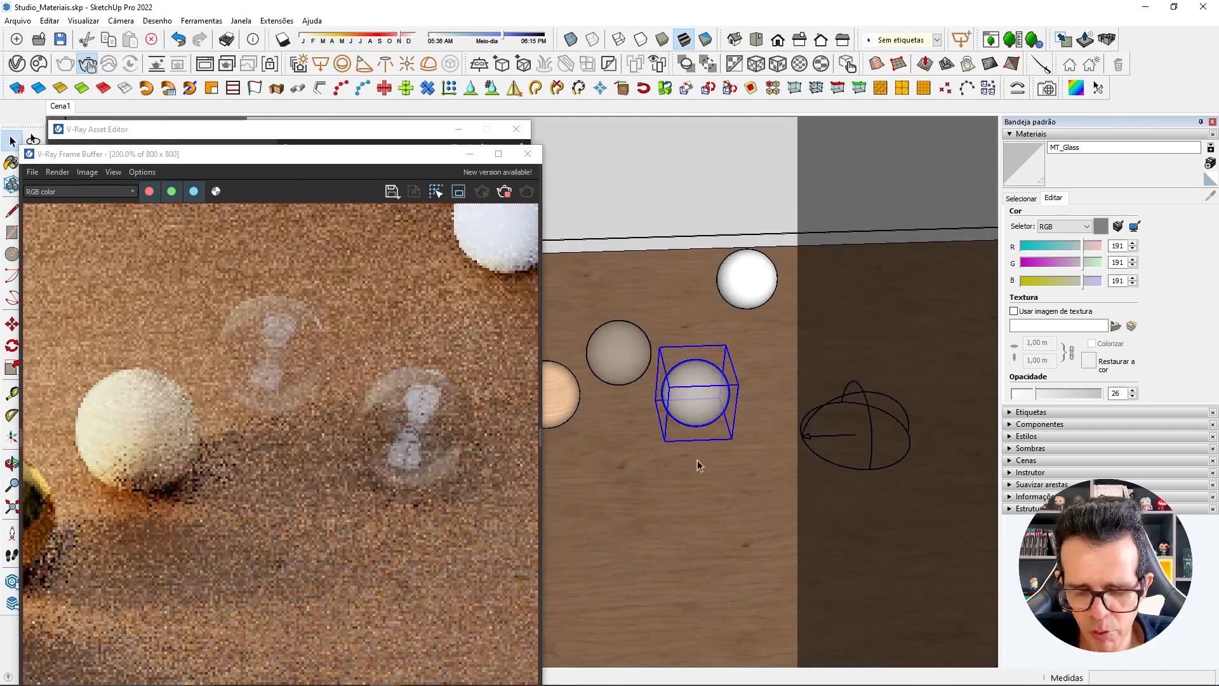
key(m)
click(698, 465)
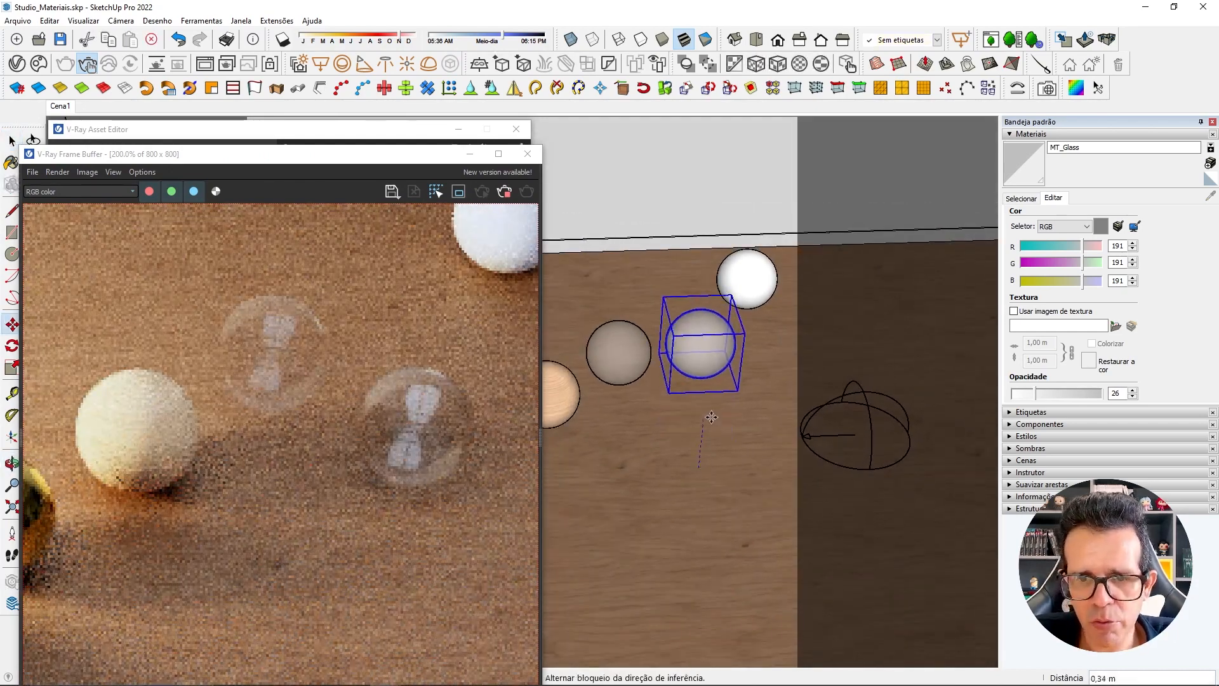
click(677, 385)
middle_drag(677, 385, 621, 346)
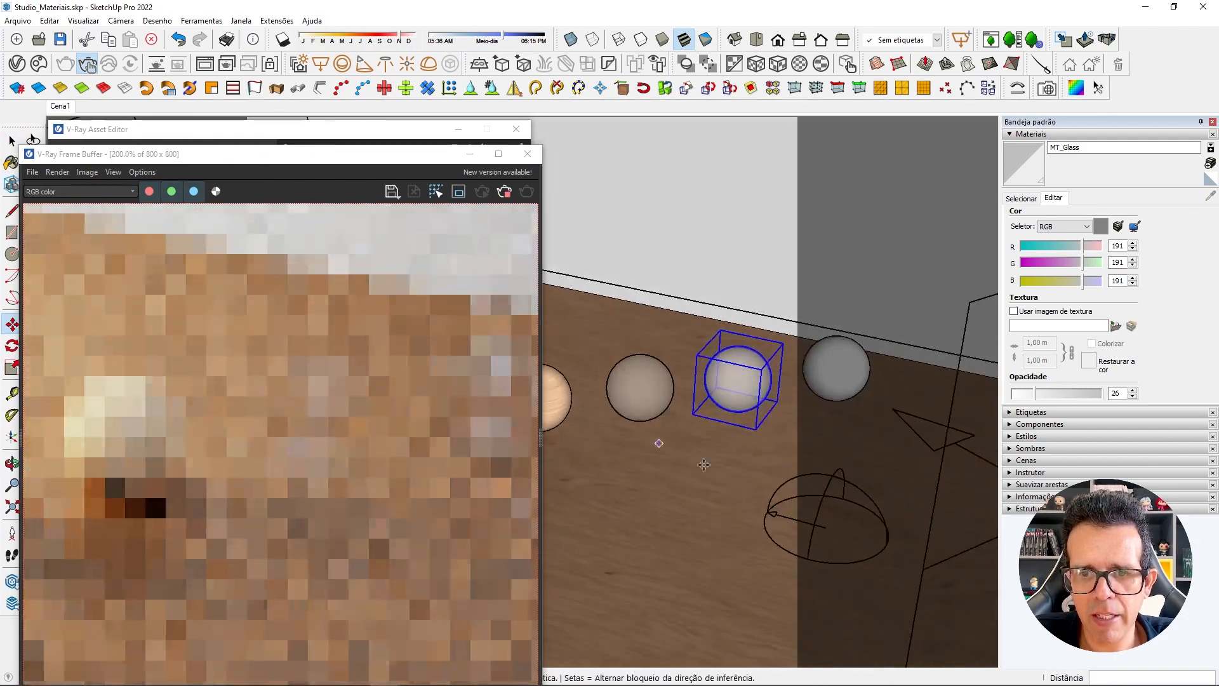
middle_drag(722, 440, 727, 346)
scroll(724, 418, up, 2)
scroll(724, 418, up, 6)
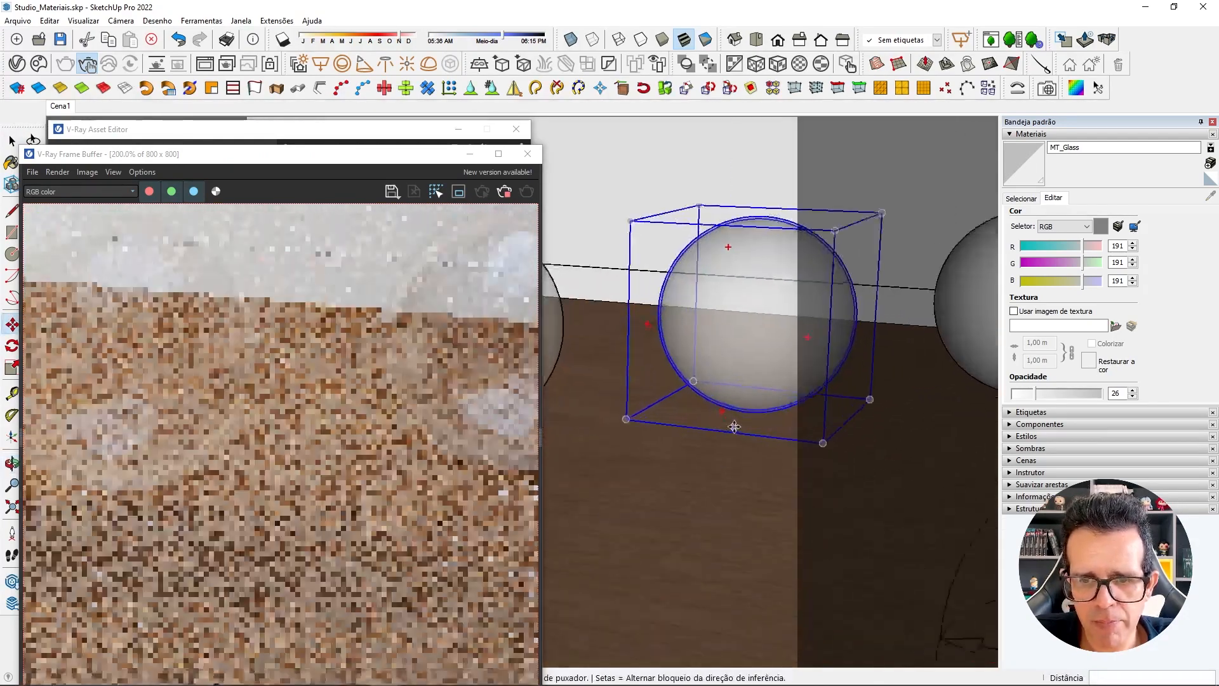
scroll(754, 321, down, 3)
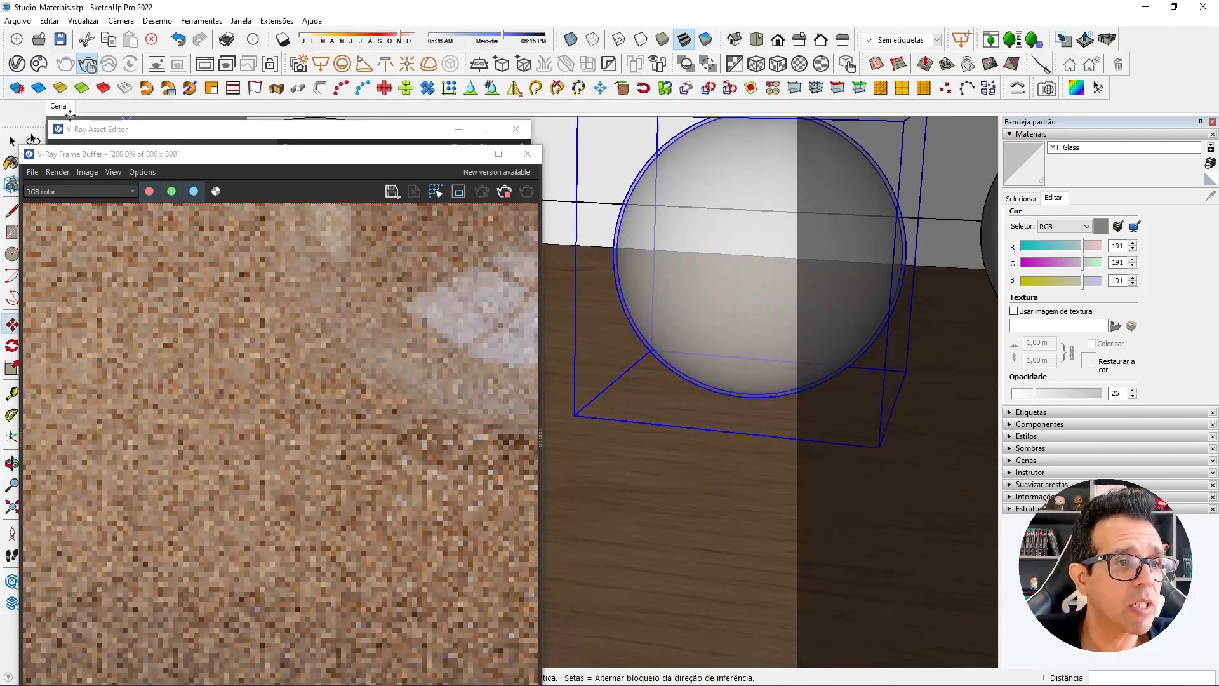
scroll(635, 343, down, 5)
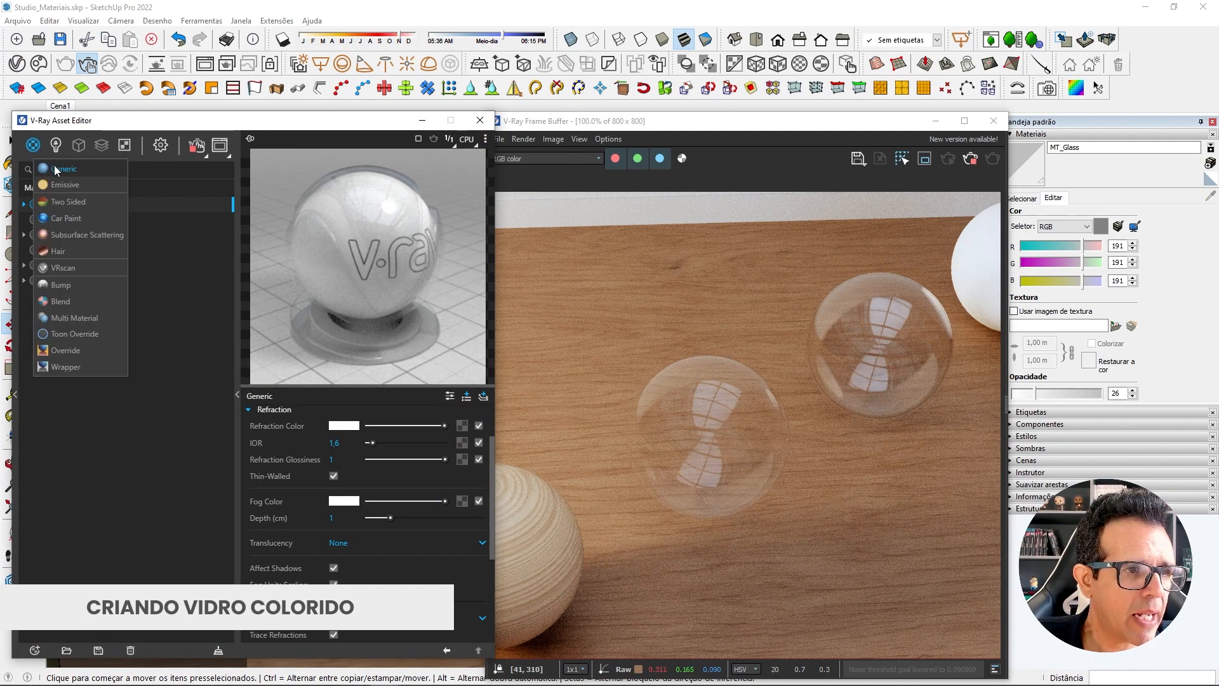
Duplicate the MT_Glass material and rename the copy MT_Glass_Colorido.
right_click(71, 205)
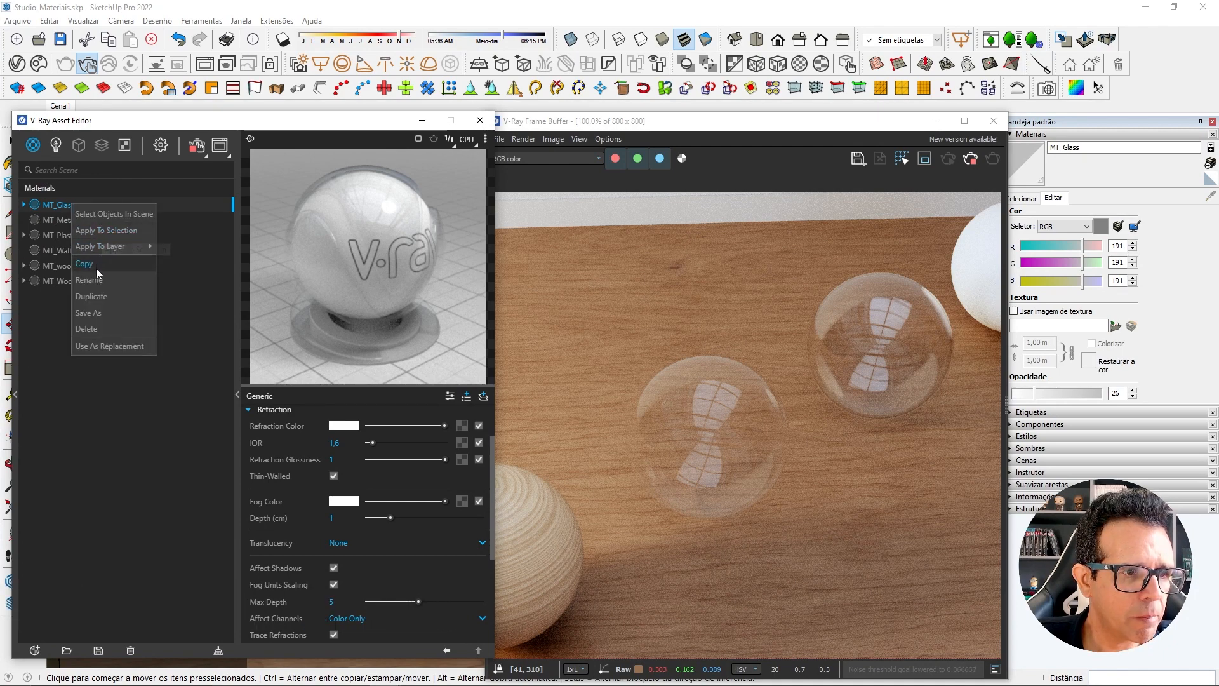
click(95, 296)
click(80, 219)
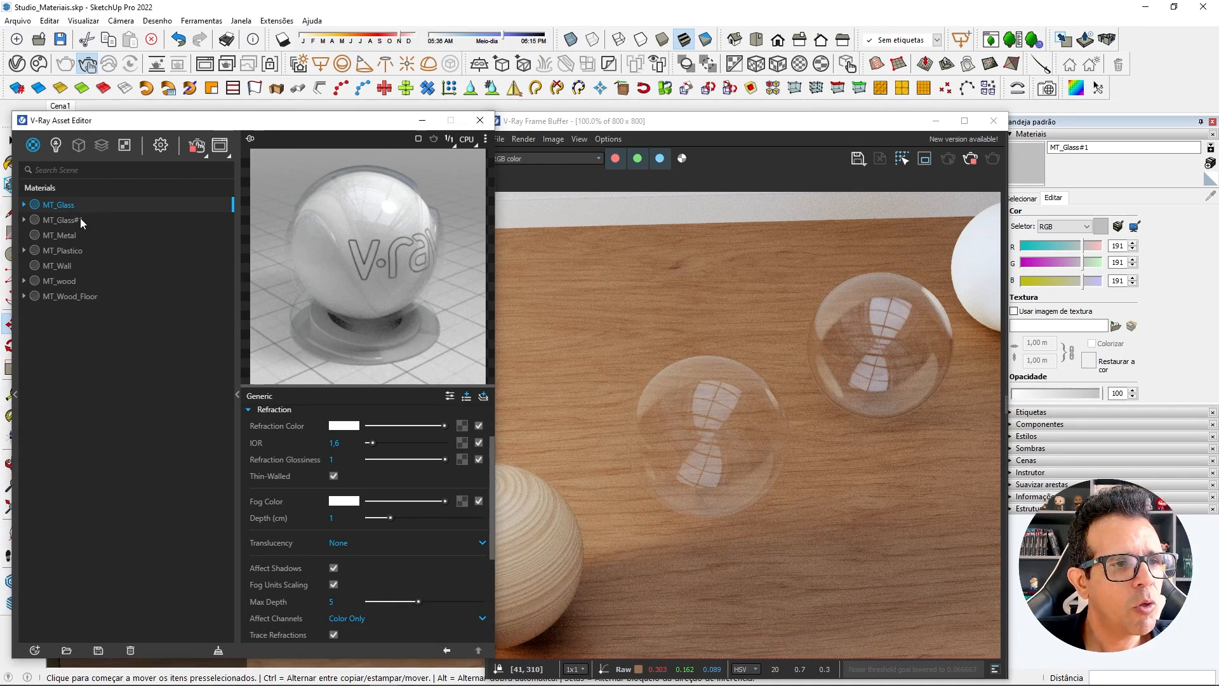
click(80, 219)
click(84, 219)
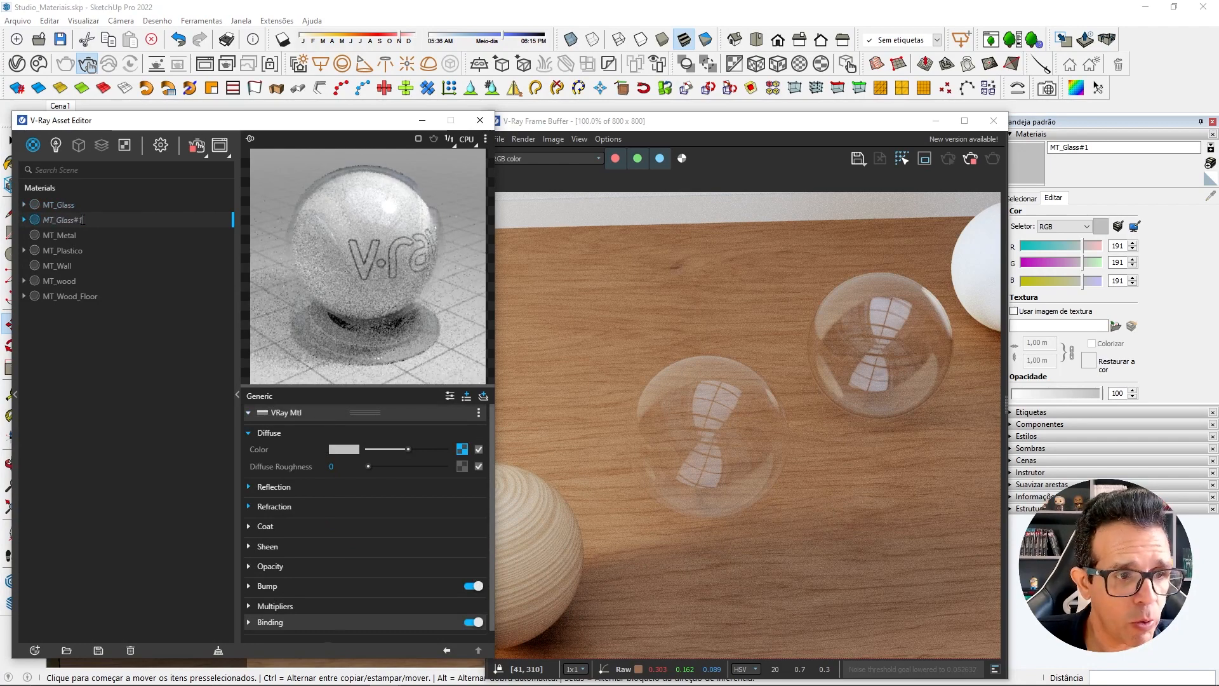
text(_)
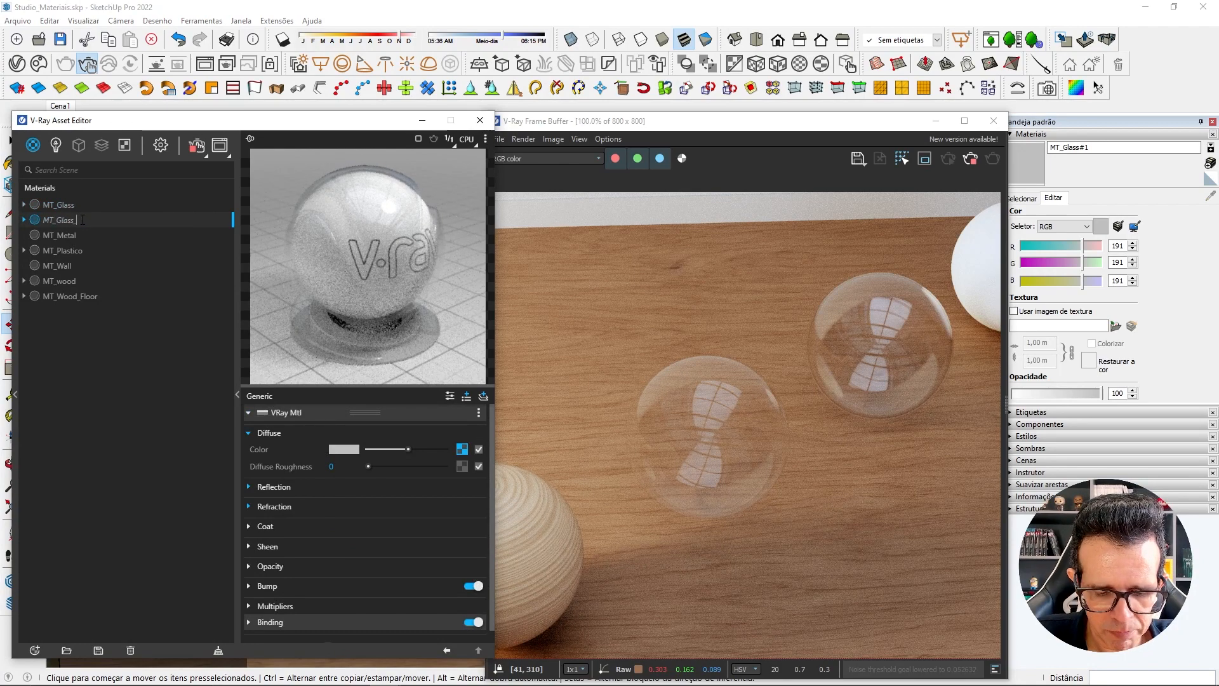
text(Colorido)
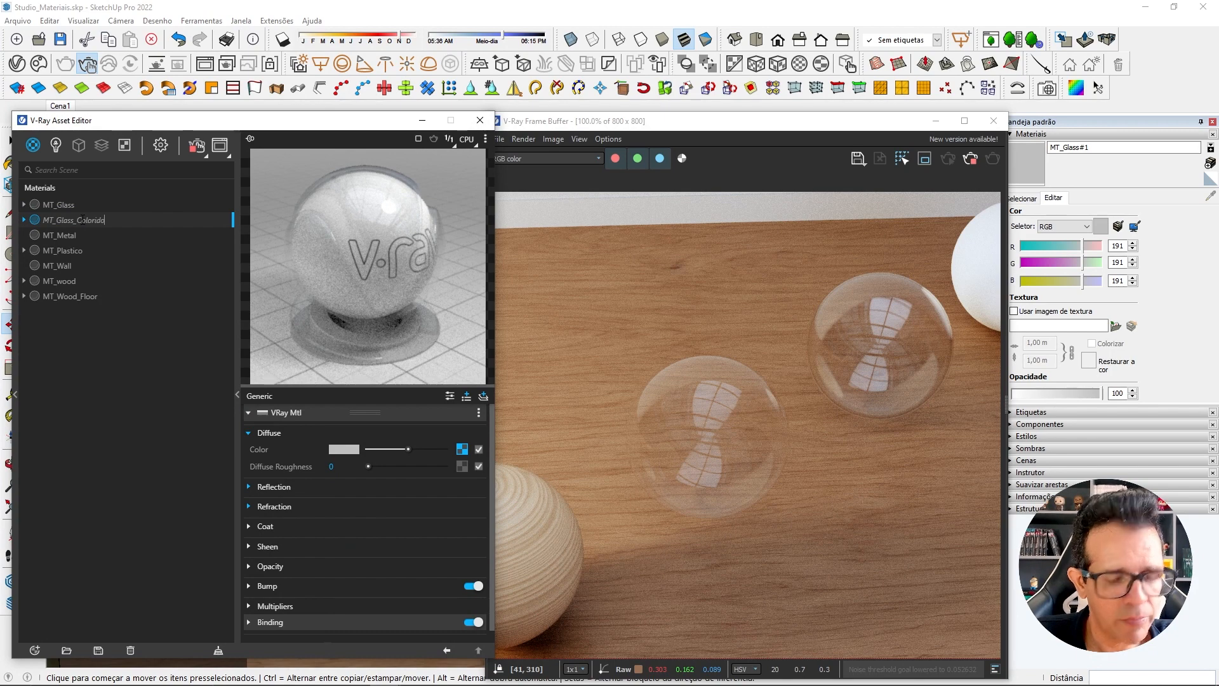
key(Return)
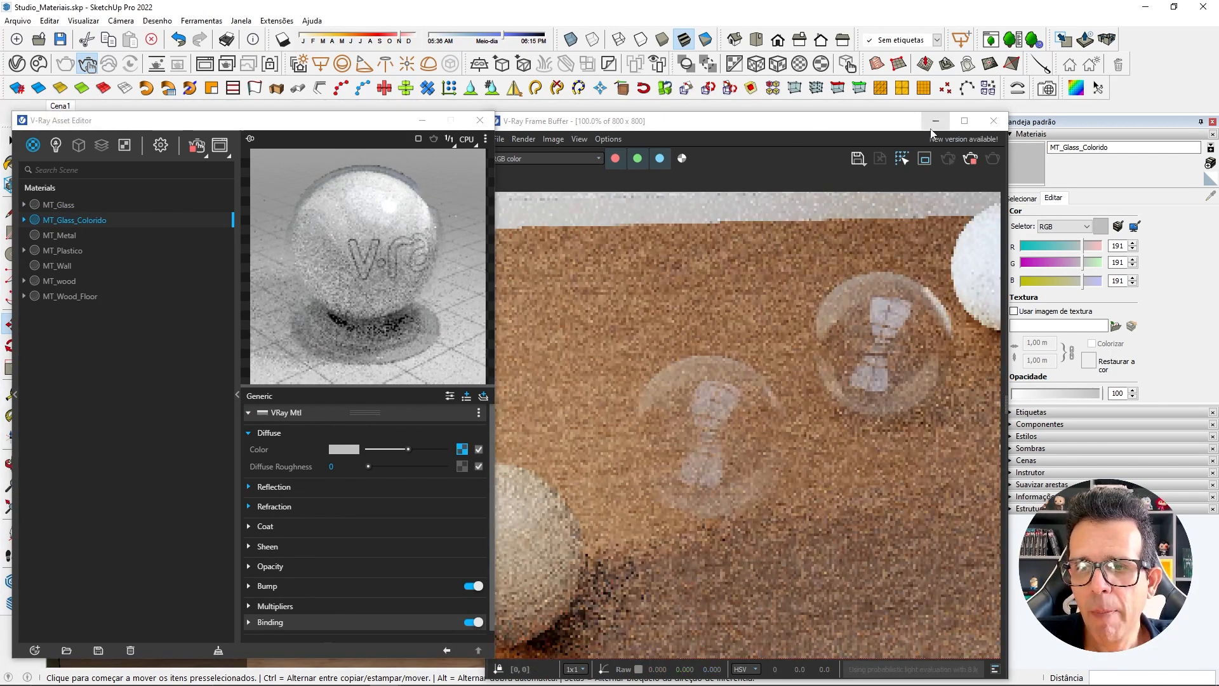
Apply MT_Glass_Colorido to the hollow glass sphere and lower the material's SketchUp opacity to 21.
click(935, 120)
key(space)
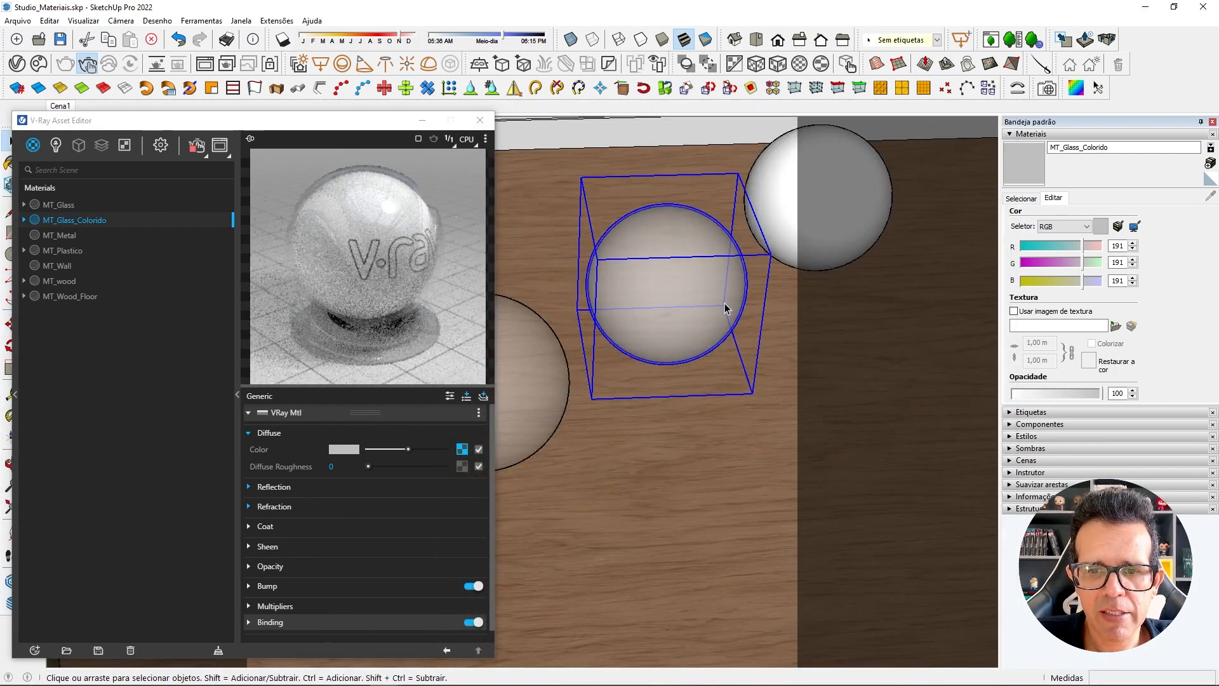
right_click(63, 223)
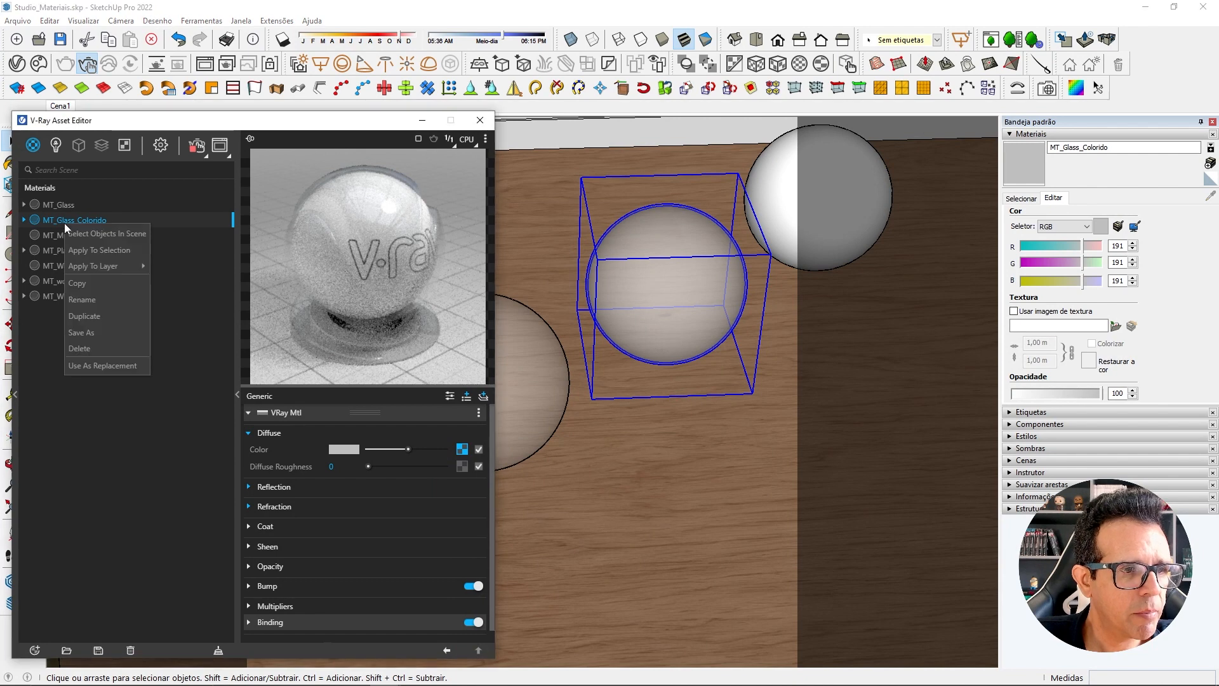
click(92, 250)
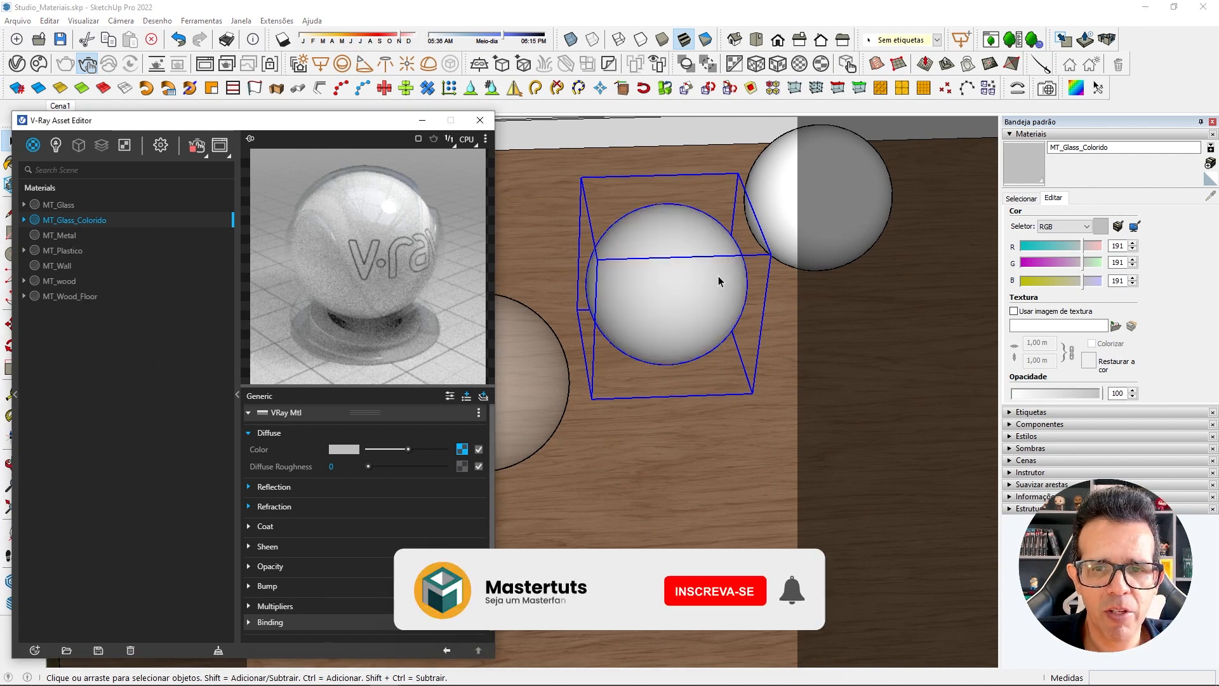
key(b)
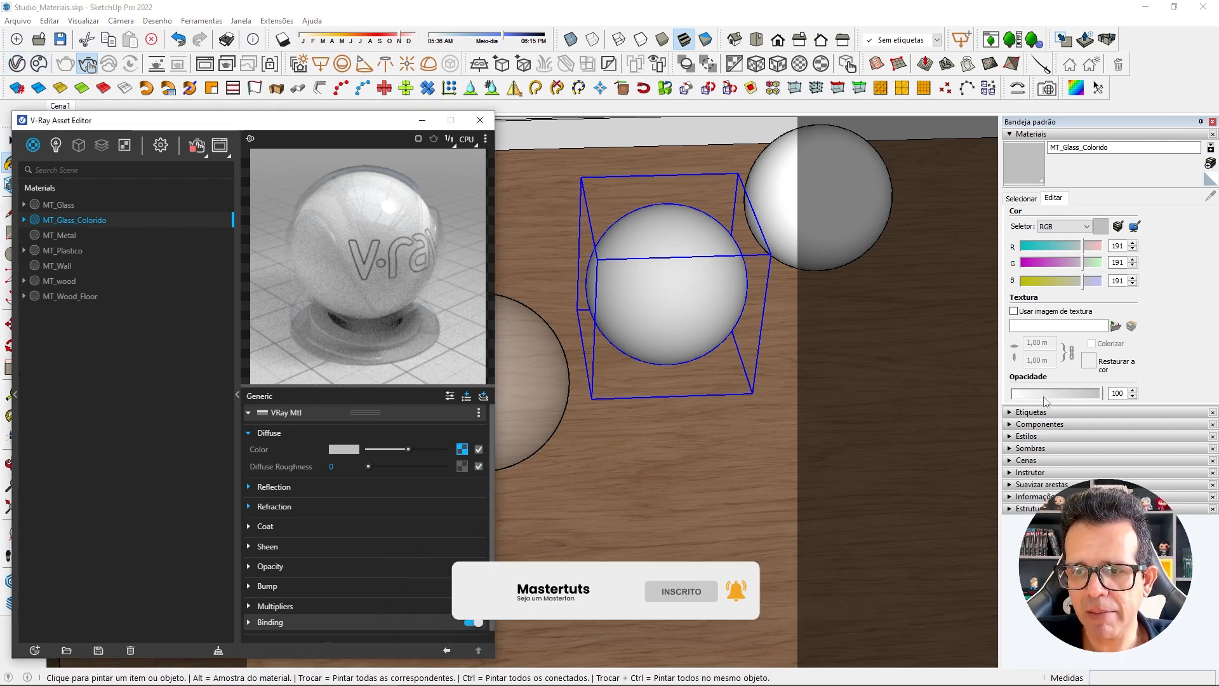
drag(1044, 395, 1036, 397)
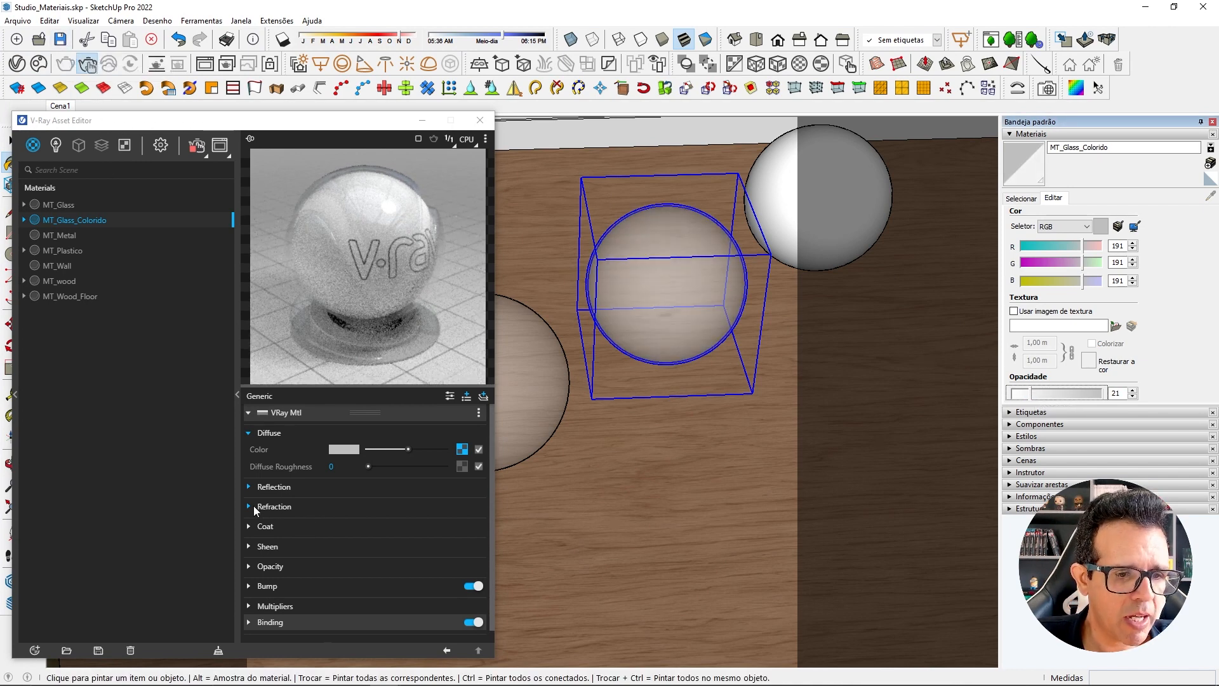
Switch off Thin-Walled refraction on MT_Glass_Colorido and bring back the V-Ray Frame Buffer beside the Asset Editor.
click(254, 506)
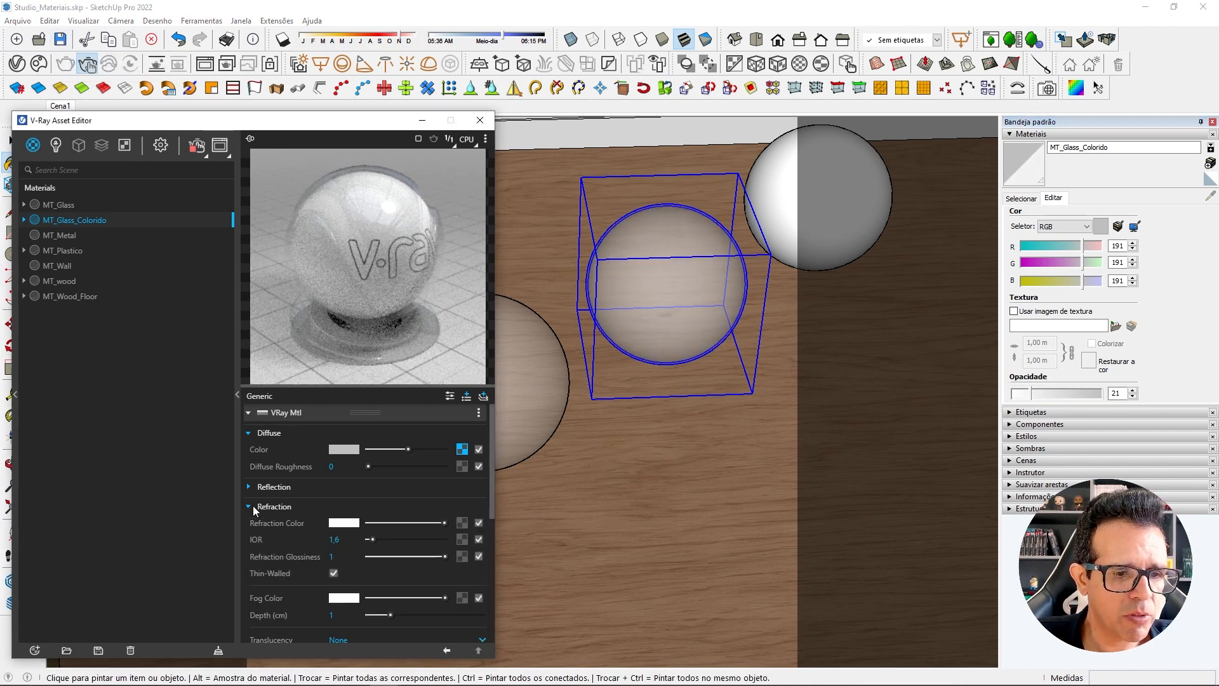
click(335, 573)
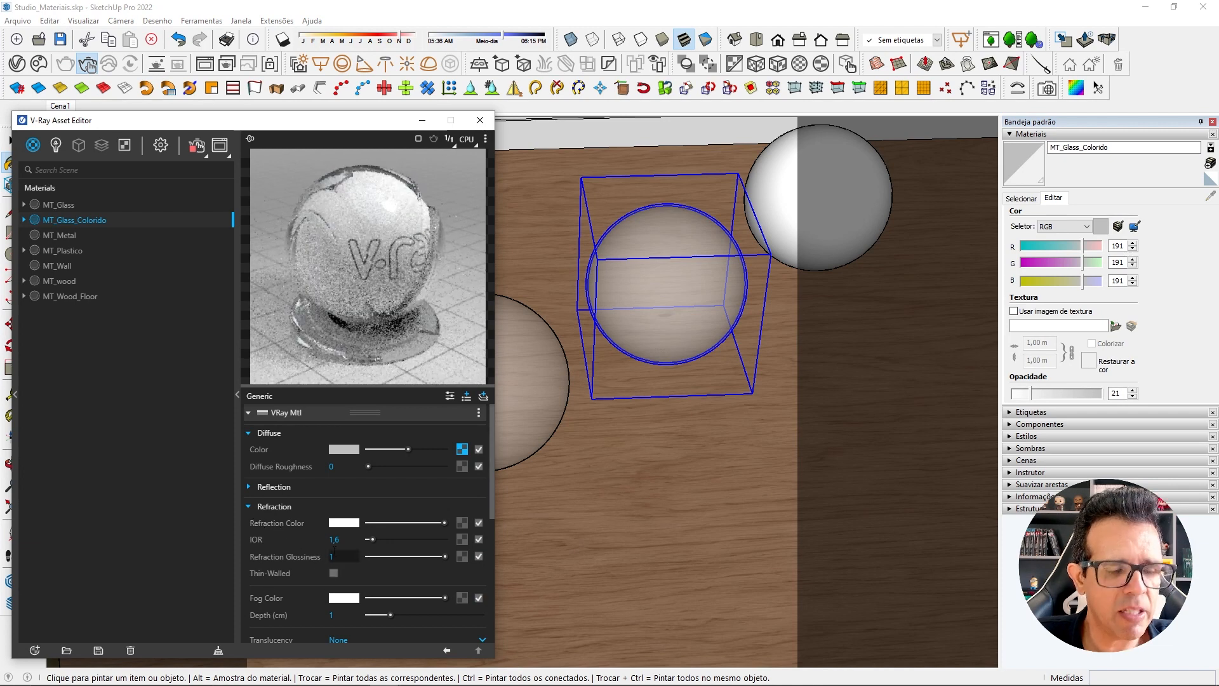
click(205, 64)
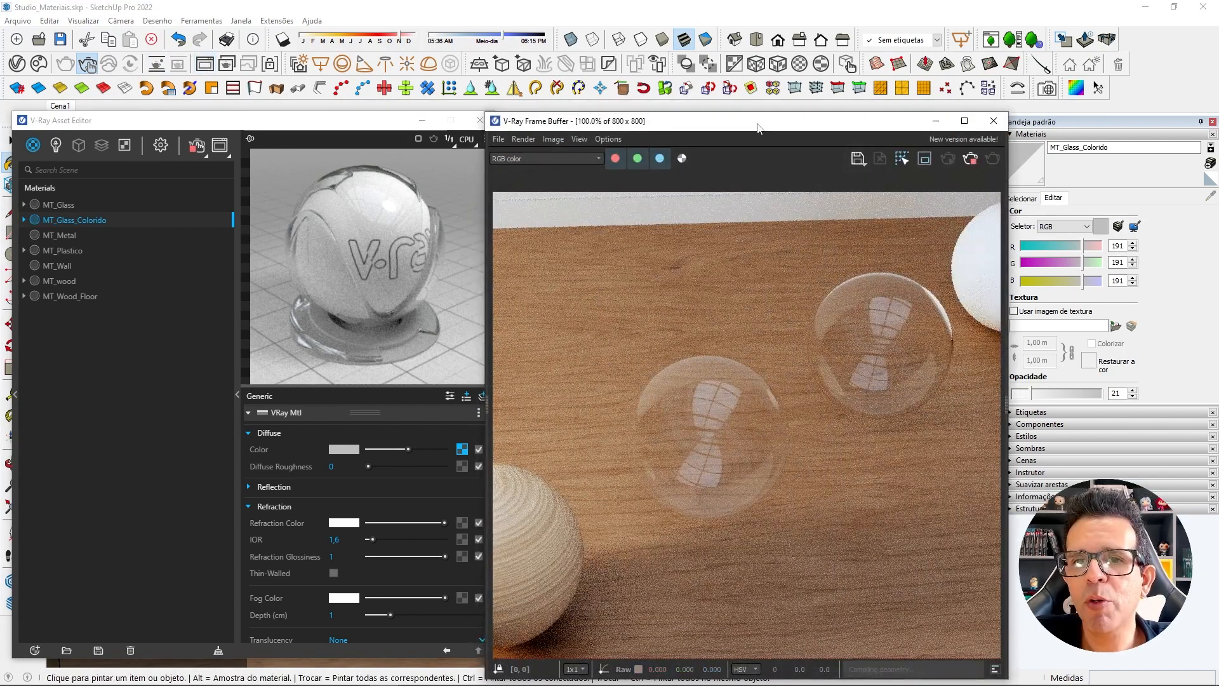
drag(757, 121, 765, 123)
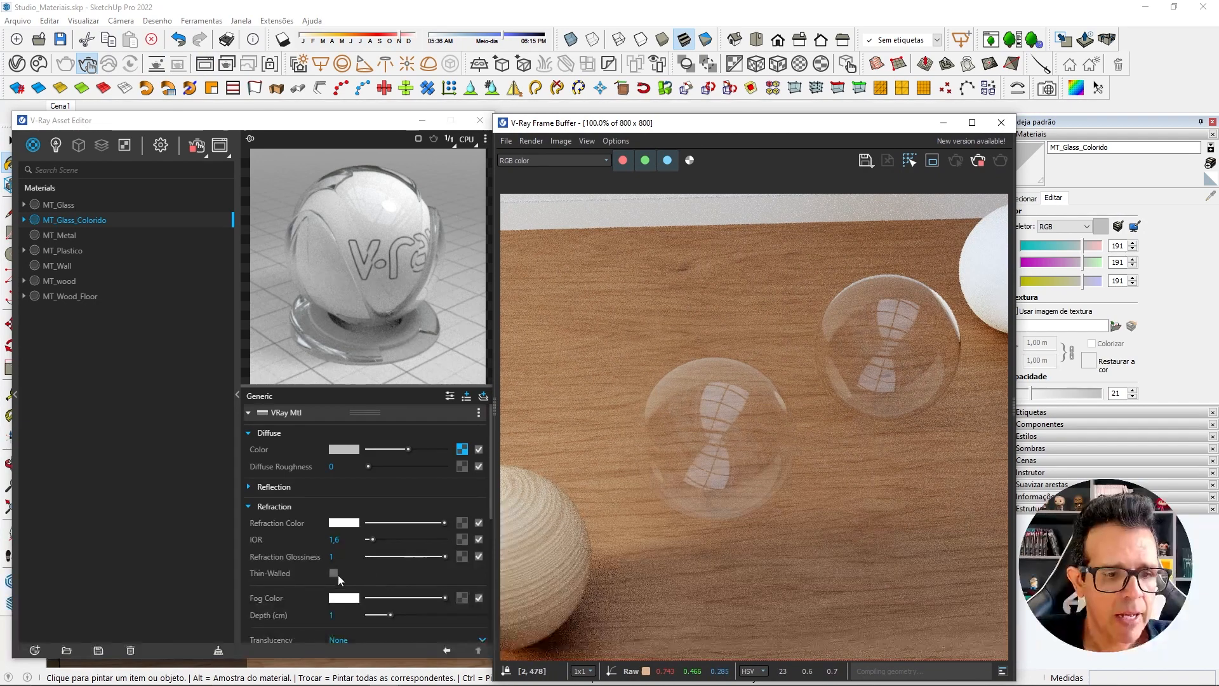
Set MT_Glass_Colorido's refraction fog color to a medium green, RGB 116, 176, 104.
scroll(347, 548, down, 2)
scroll(300, 539, down, 2)
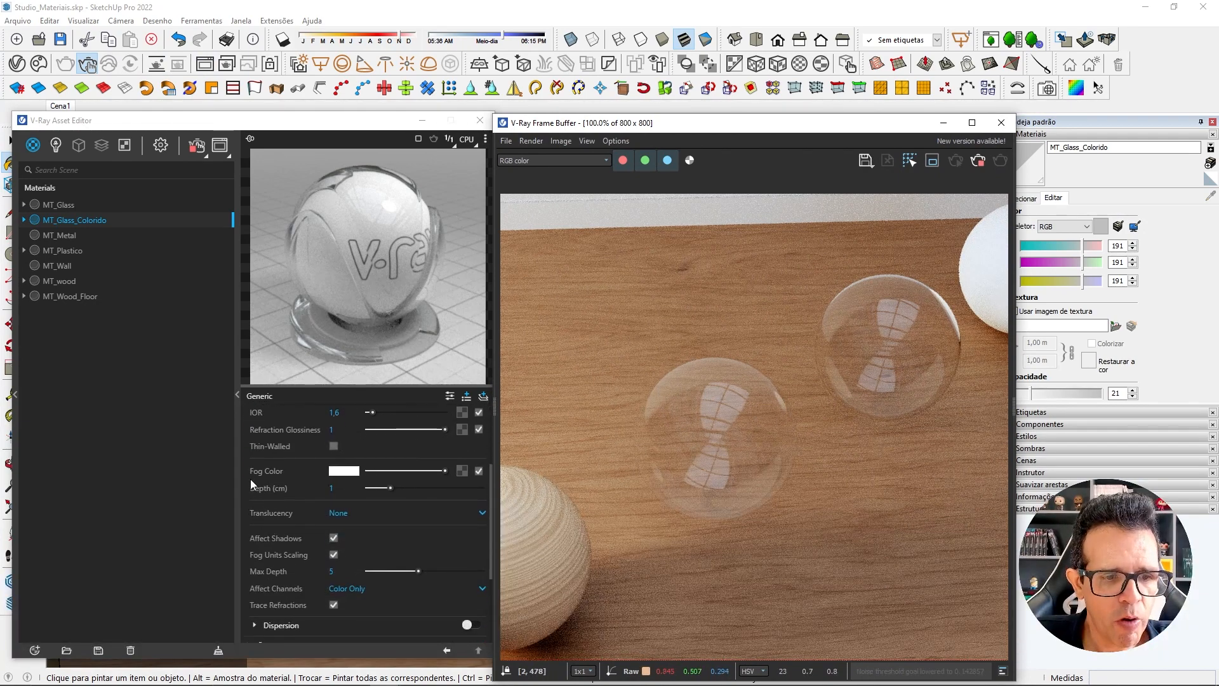
mouse_move(287, 474)
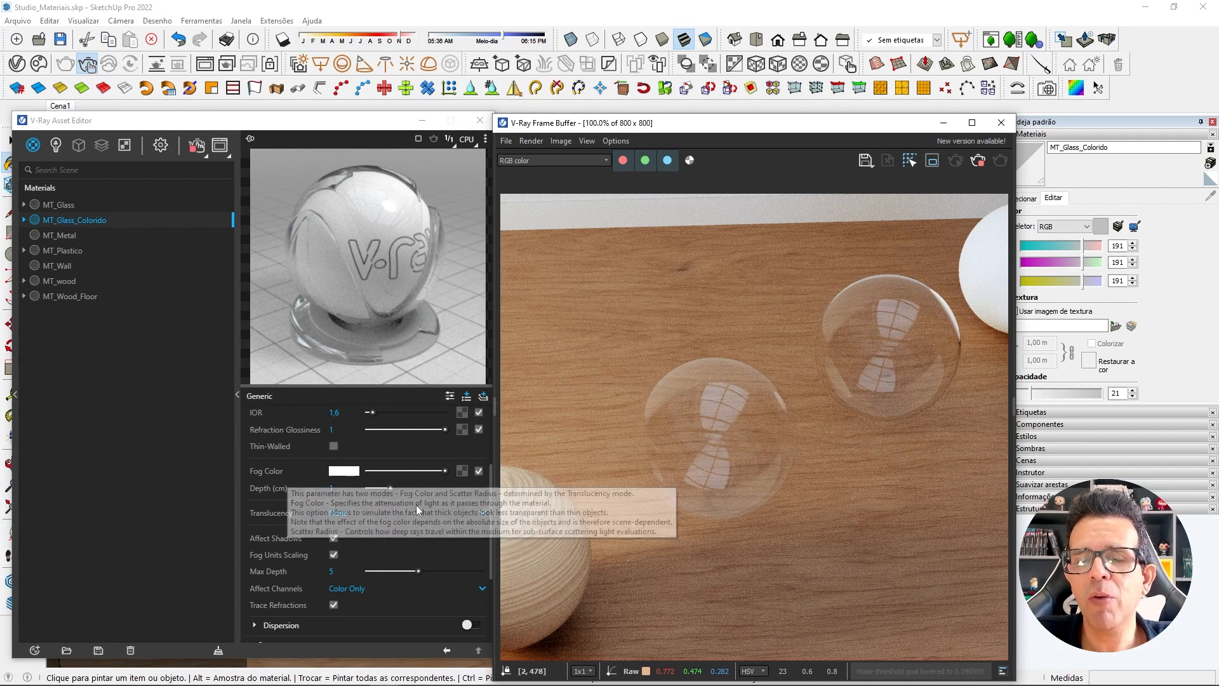
click(352, 472)
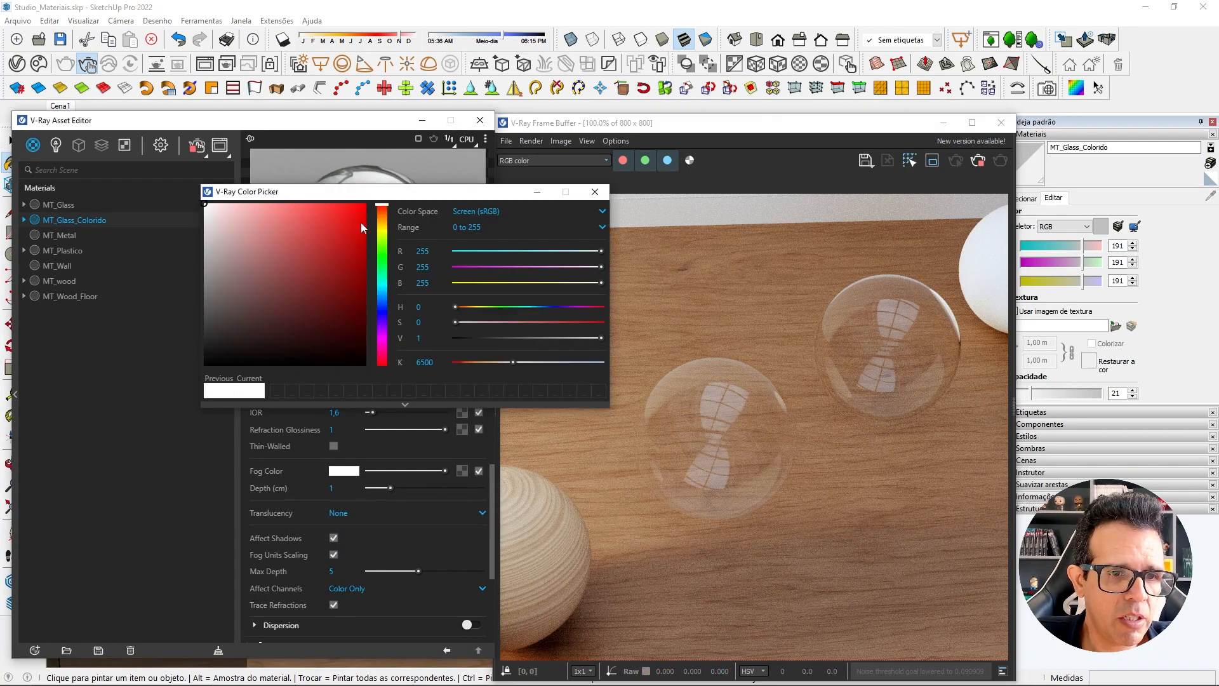
drag(382, 206, 383, 254)
drag(272, 238, 270, 254)
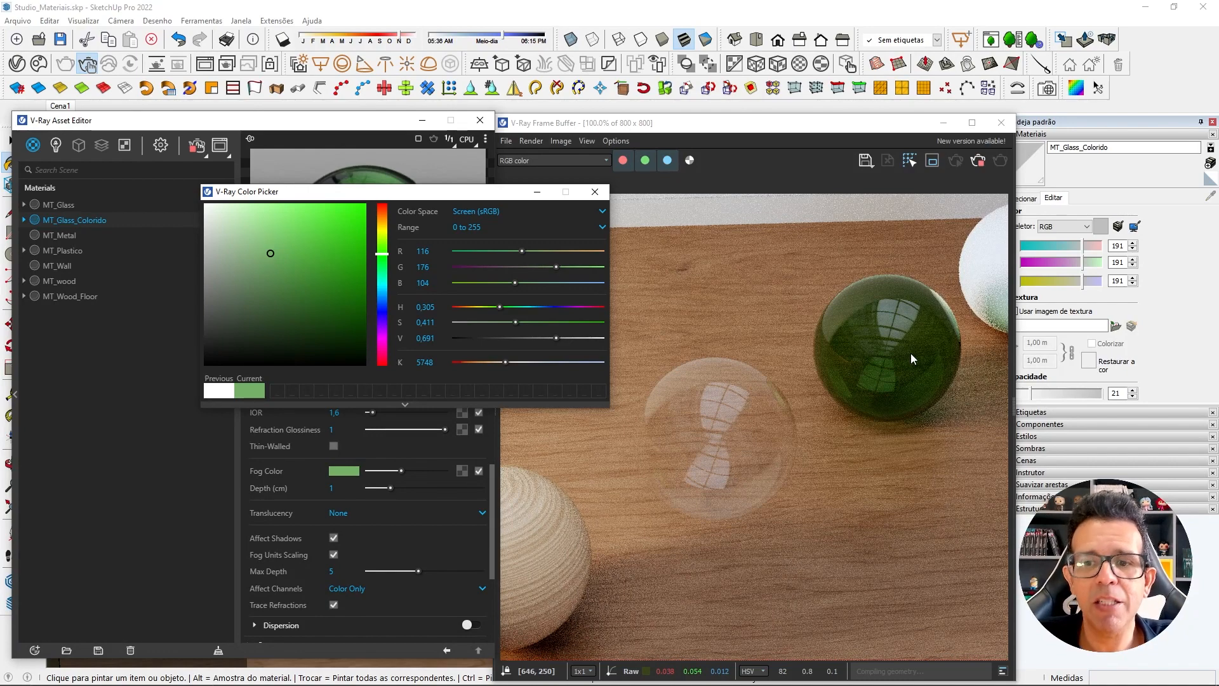
Try near-white green fog tints RGB 250, 255, 249 and 236, 255, 232, and settle on RGB 83, 146, 71.
click(269, 255)
drag(265, 242, 210, 208)
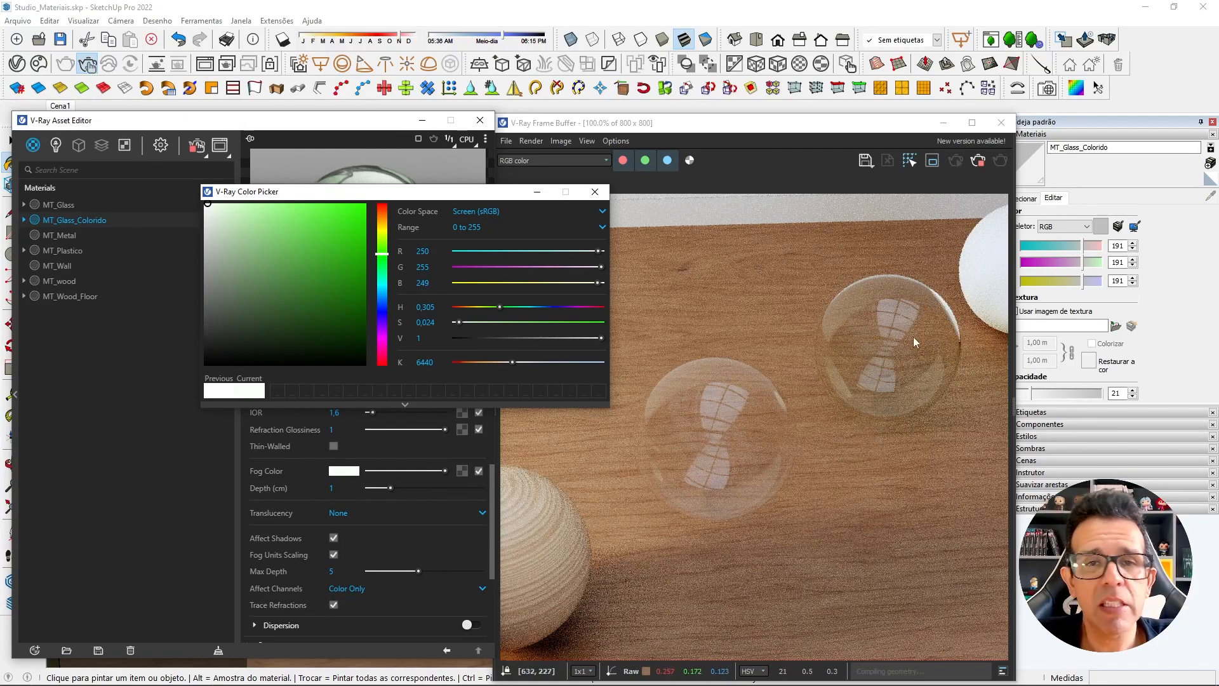
drag(213, 211, 220, 204)
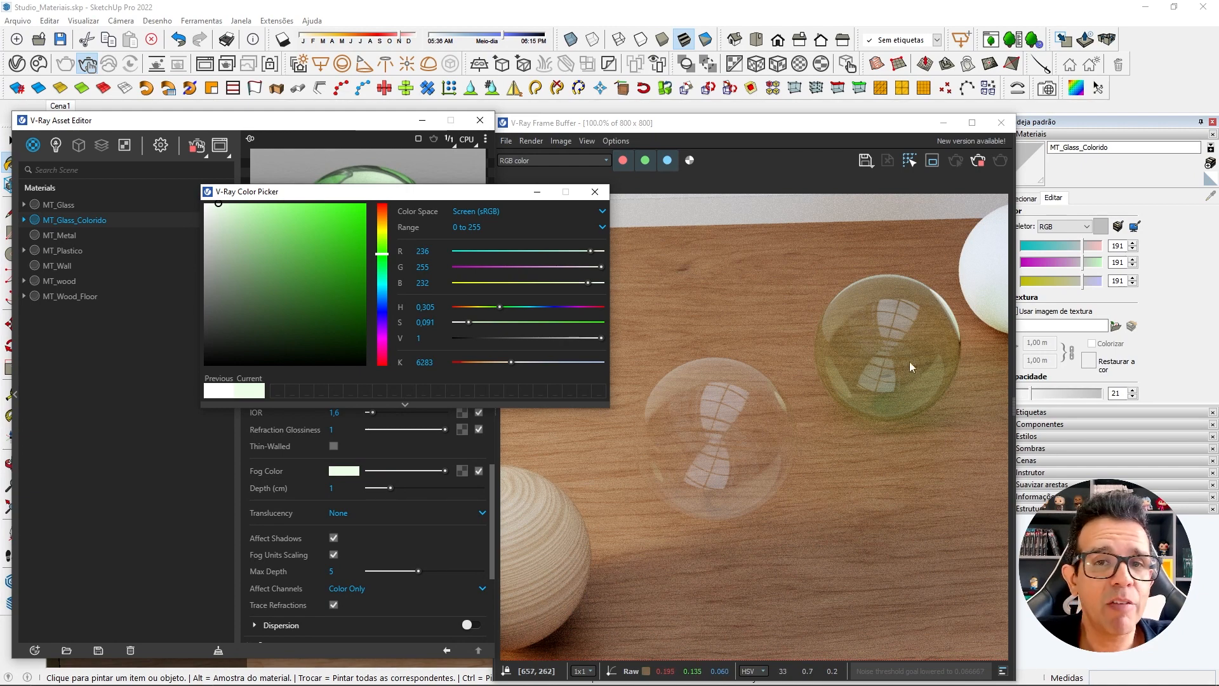
drag(227, 212, 289, 275)
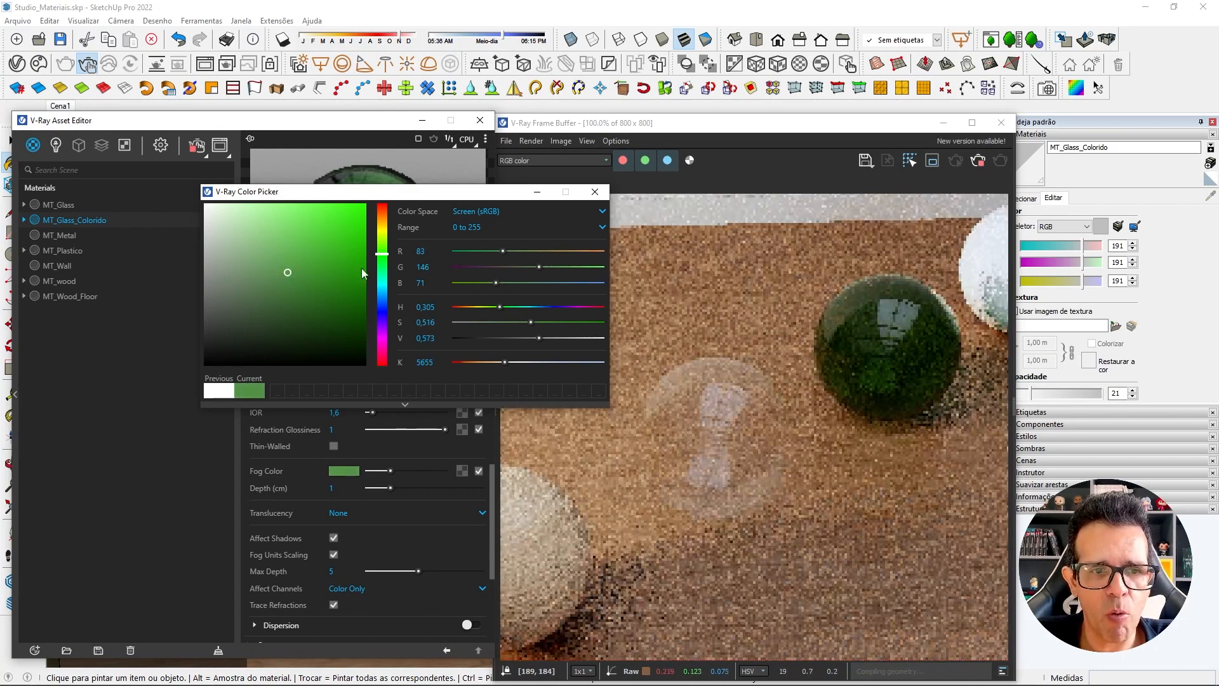
click(595, 191)
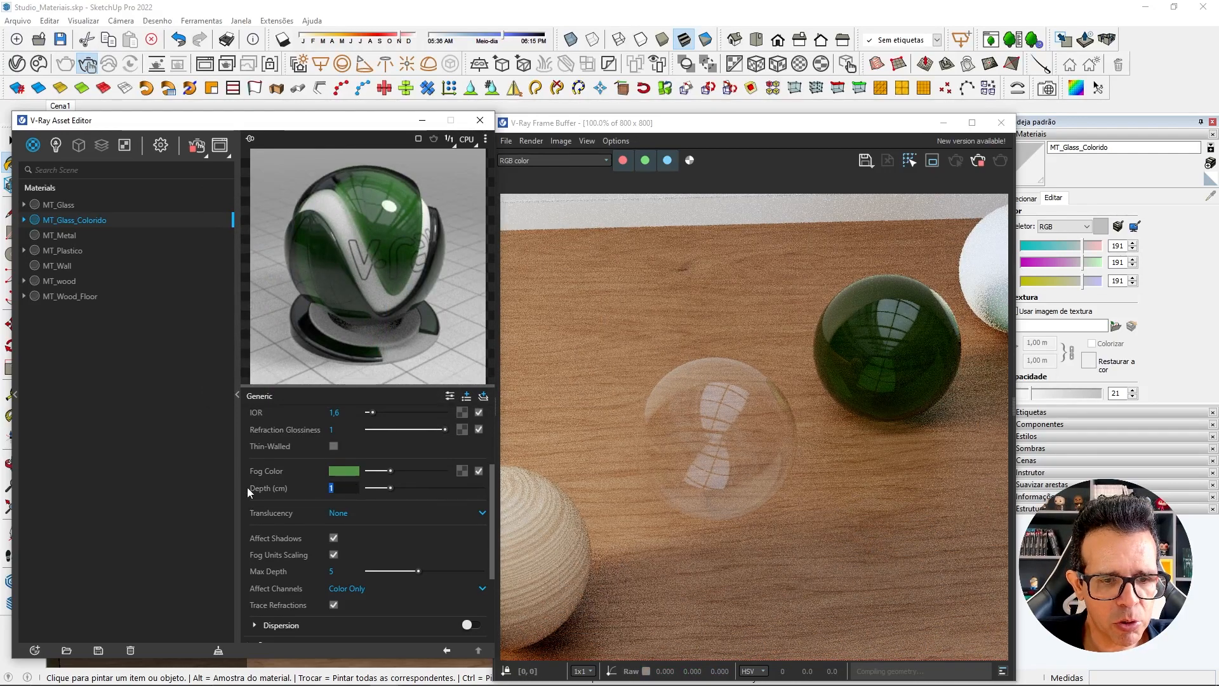
Set MT_Glass_Colorido's fog depth to 10 cm and raise it to 50 cm to compare the tint strength.
text(10)
key(Return)
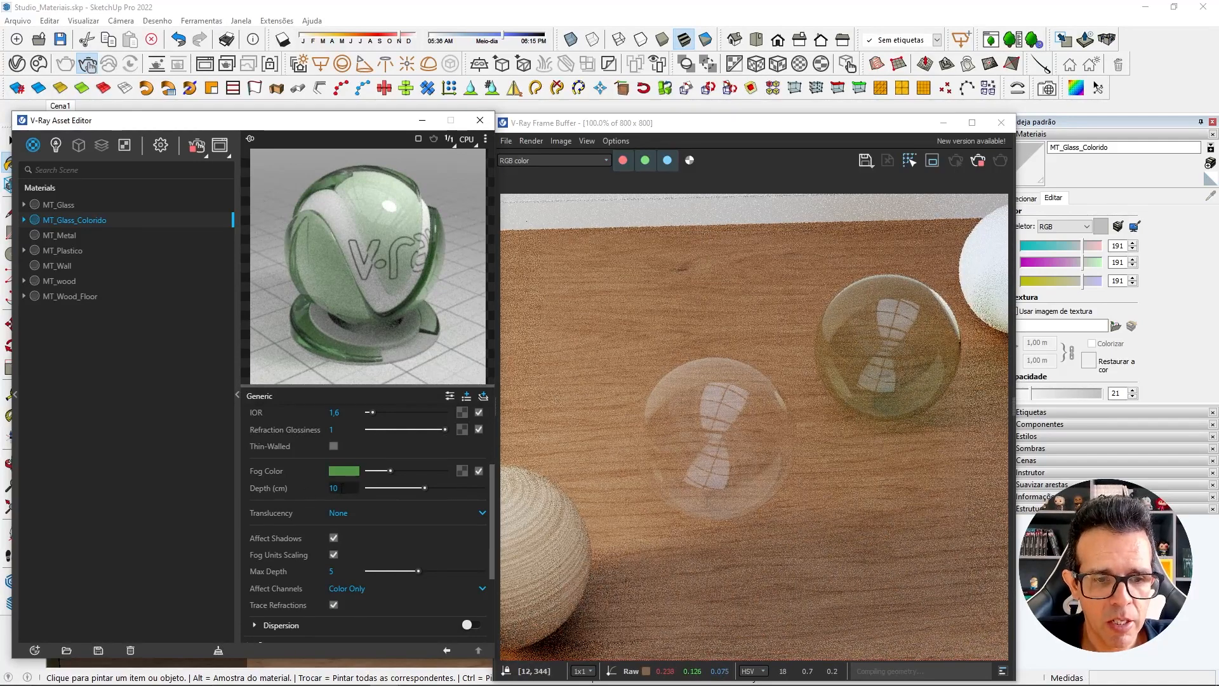
text(50)
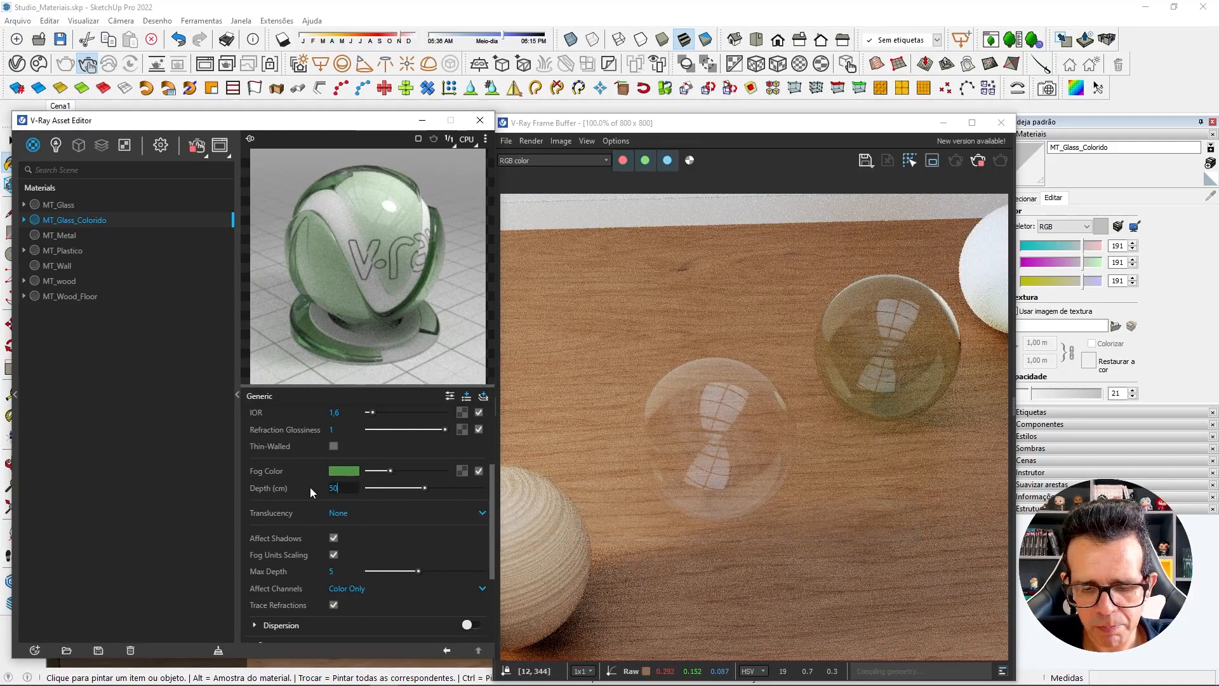
key(Return)
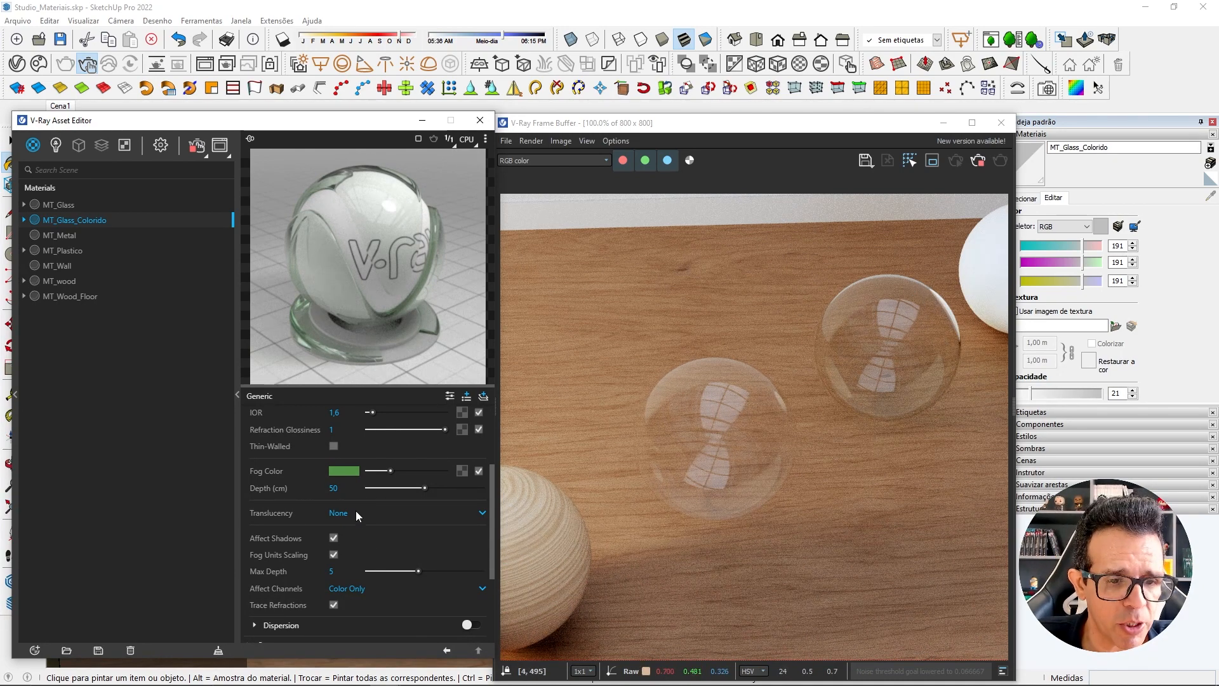
Set MT_Glass_Colorido's fog depth to 10 cm.
double_click(334, 487)
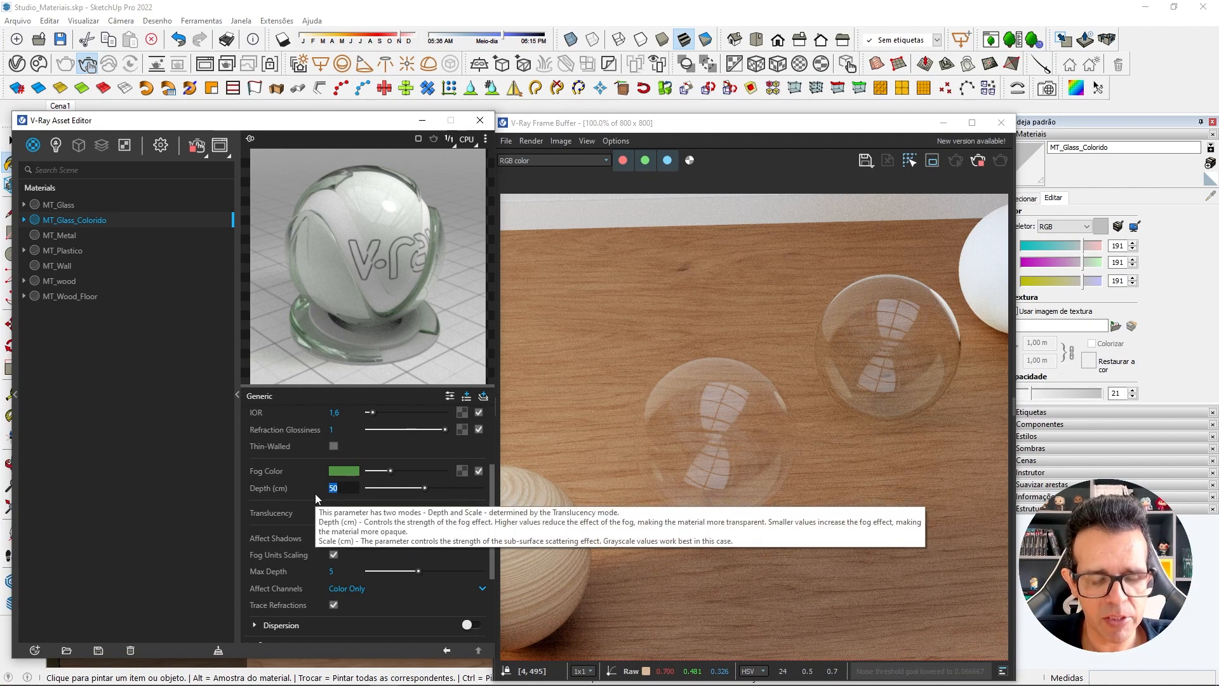
text(10)
key(Return)
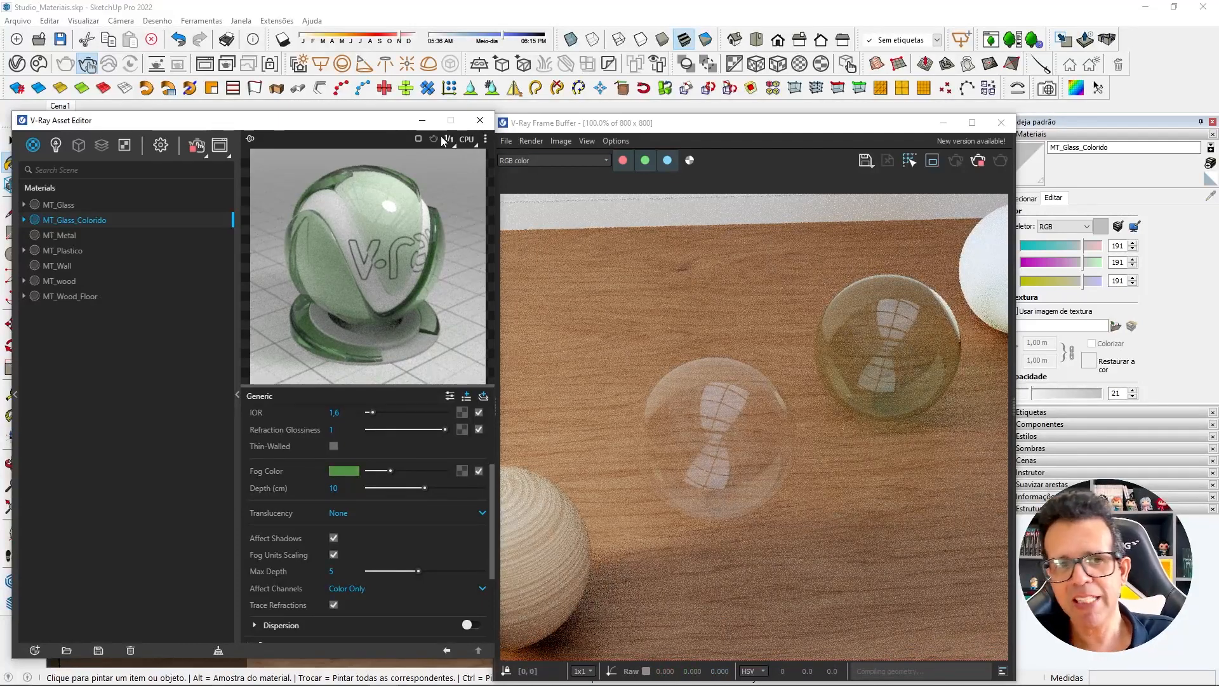
Minimize the Asset Editor, move the V-Ray Frame Buffer aside, and select the plain white sphere at the far end of the row.
click(422, 120)
scroll(613, 438, down, 2)
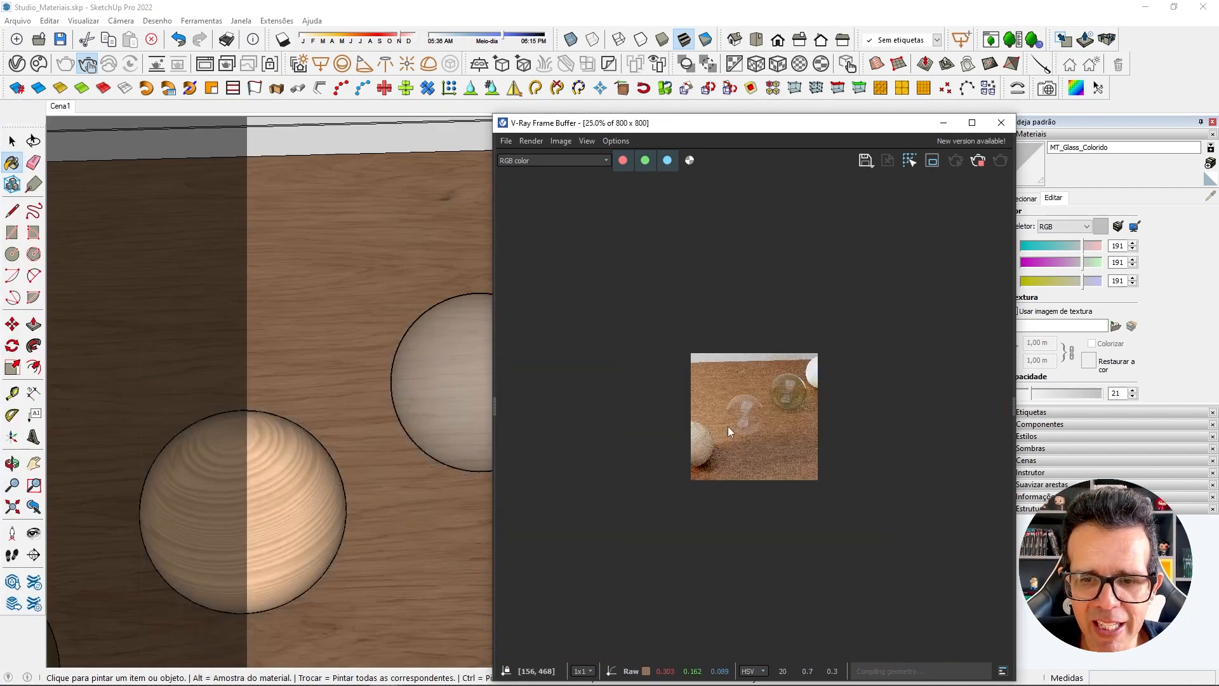
scroll(728, 425, up, 2)
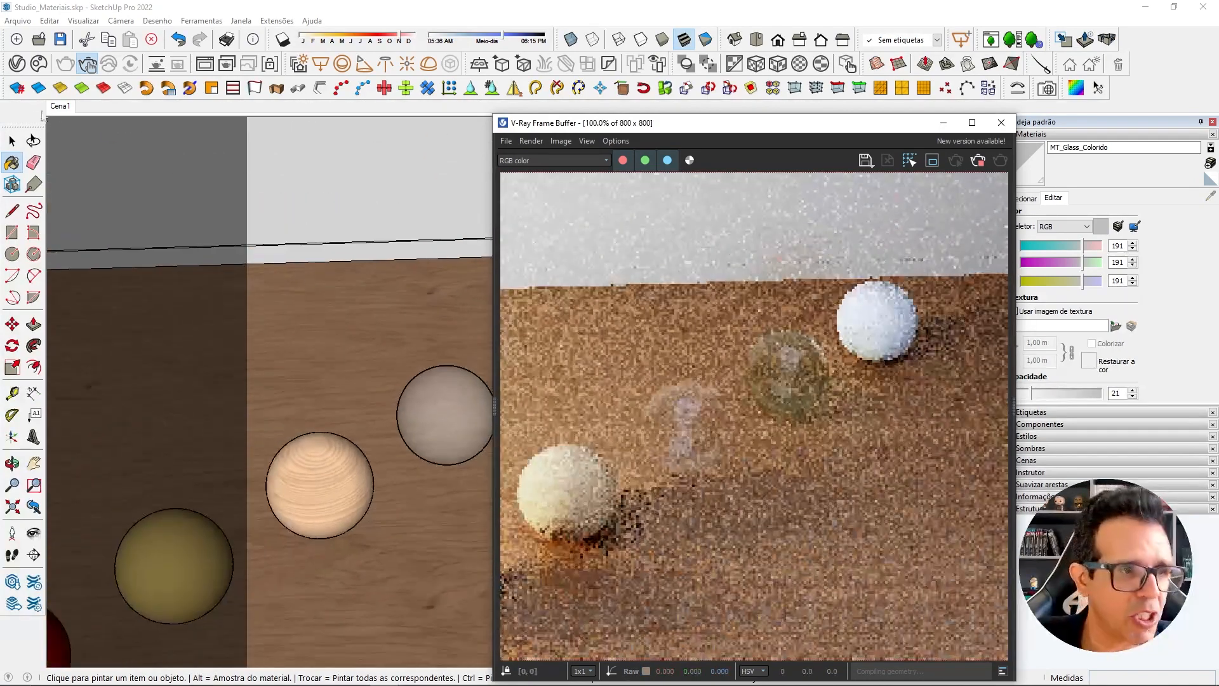
click(12, 141)
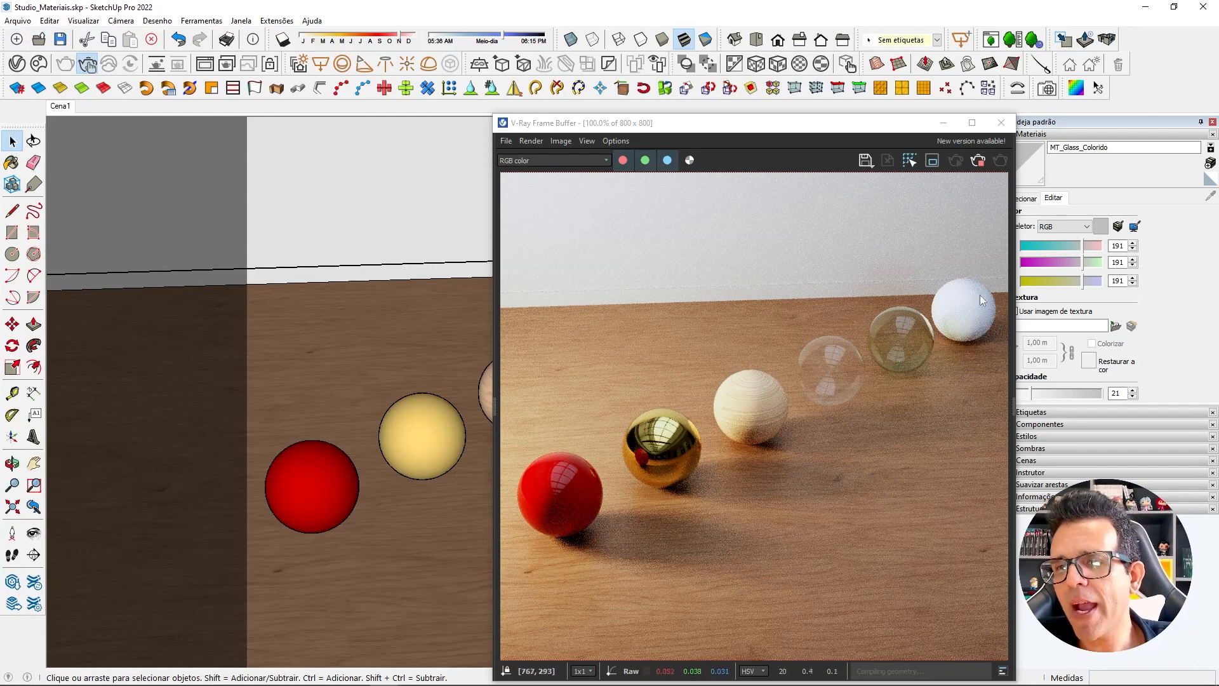
drag(838, 130, 493, 134)
click(757, 314)
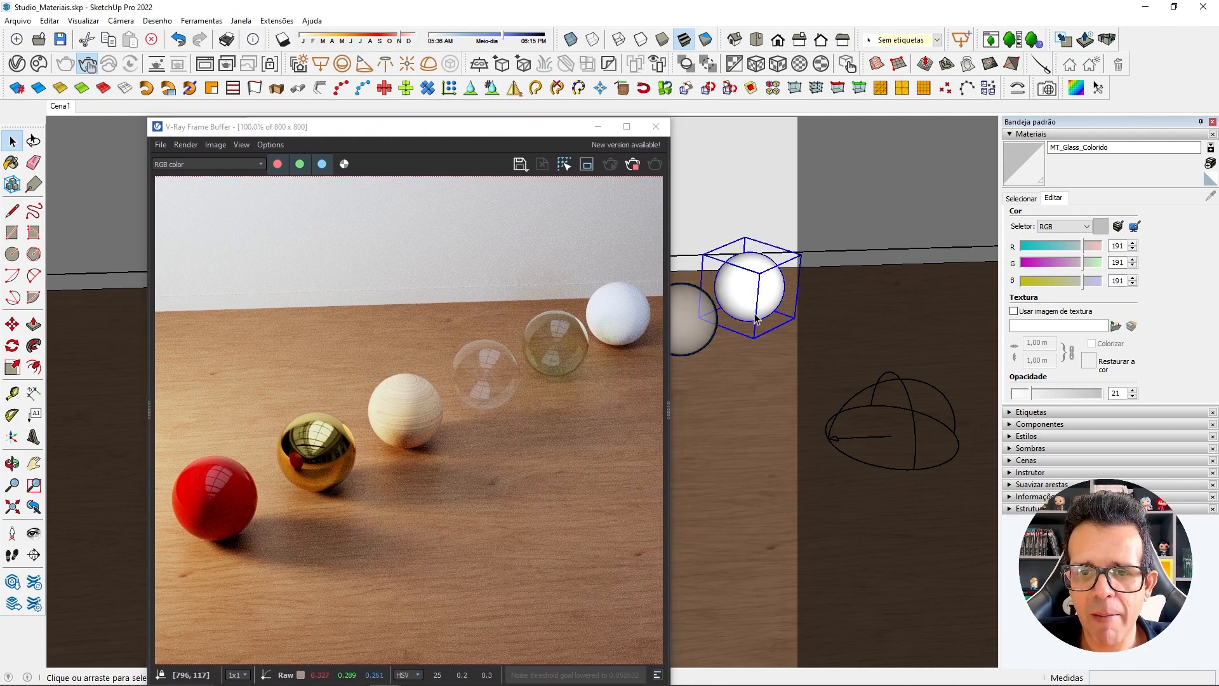
Create an Emissive material in the Asset Editor and name it MT_Emissive.
click(17, 63)
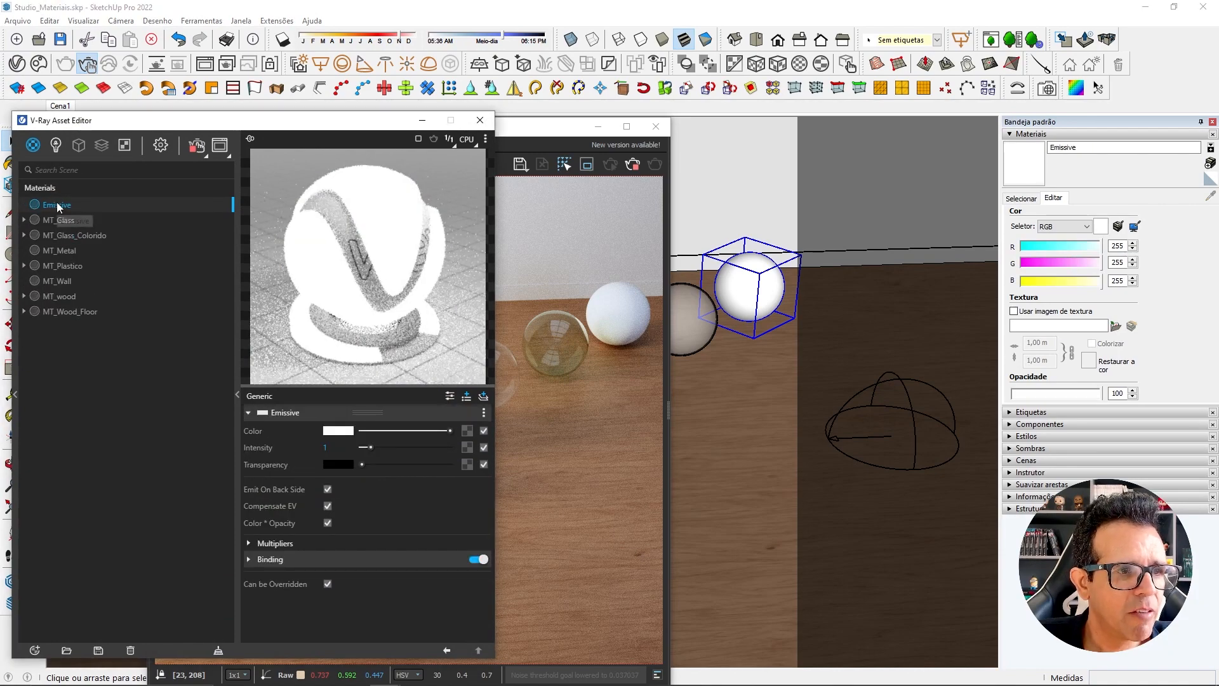
double_click(60, 204)
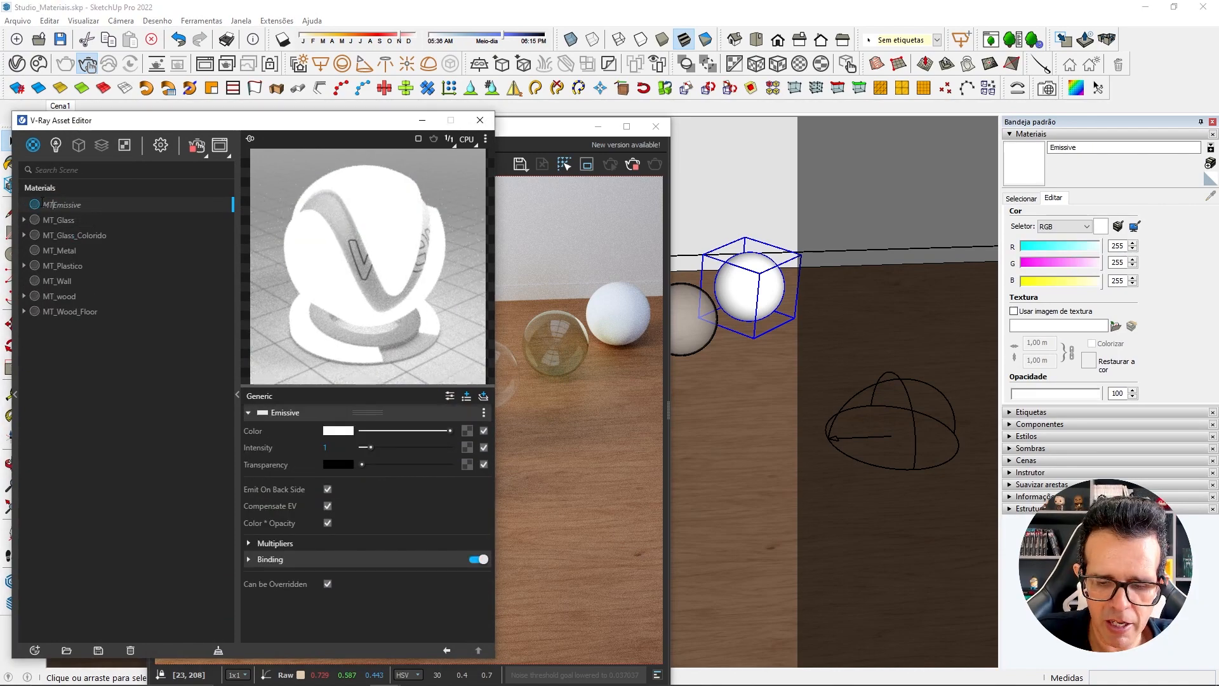
key(Return)
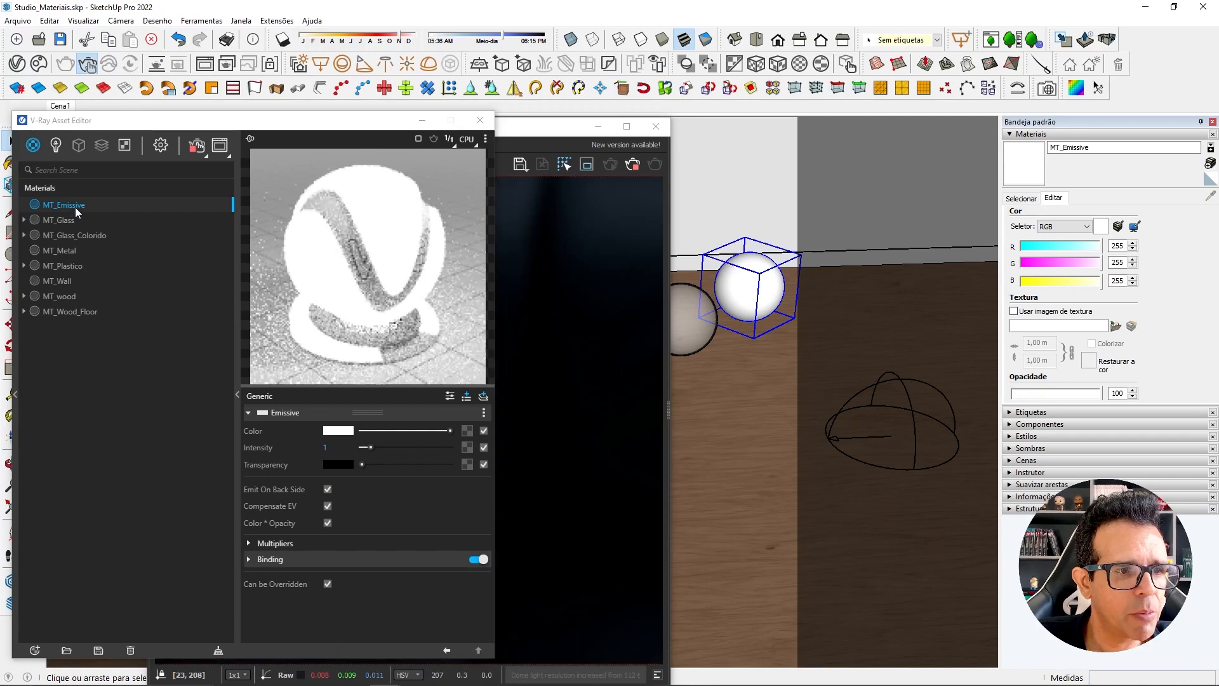
Apply MT_Emissive to the selected white sphere and bring the whole V-Ray Frame Buffer into view.
right_click(75, 207)
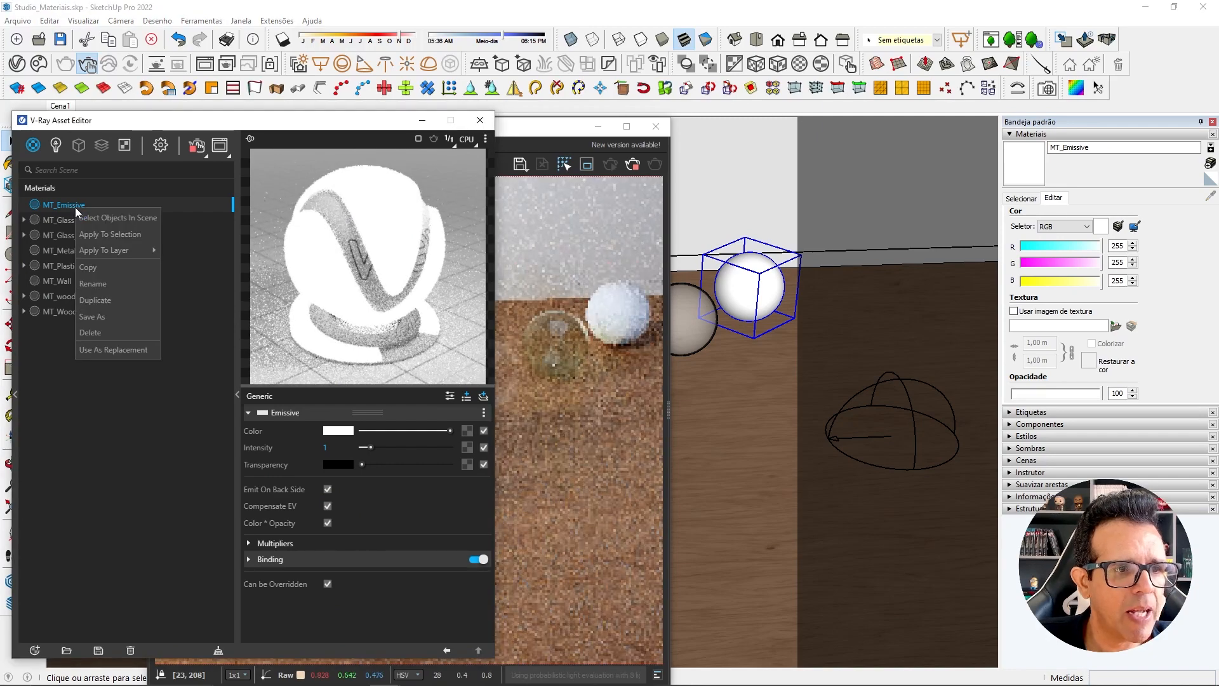
click(105, 235)
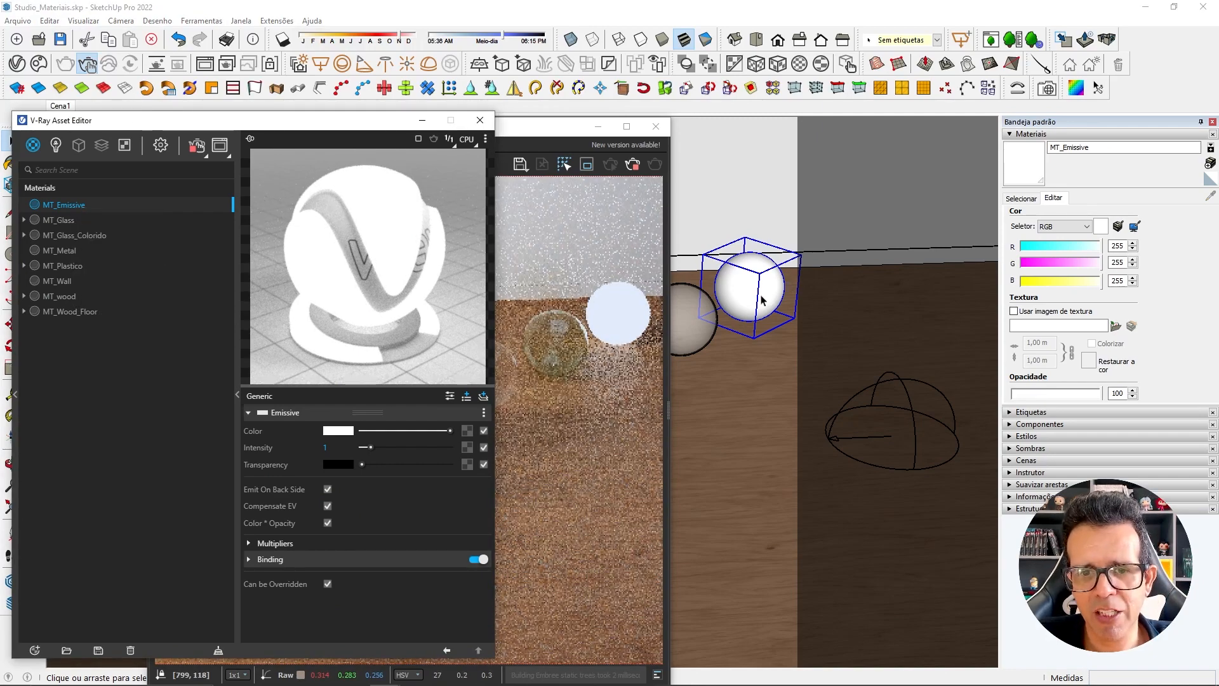
click(422, 120)
drag(445, 127, 395, 119)
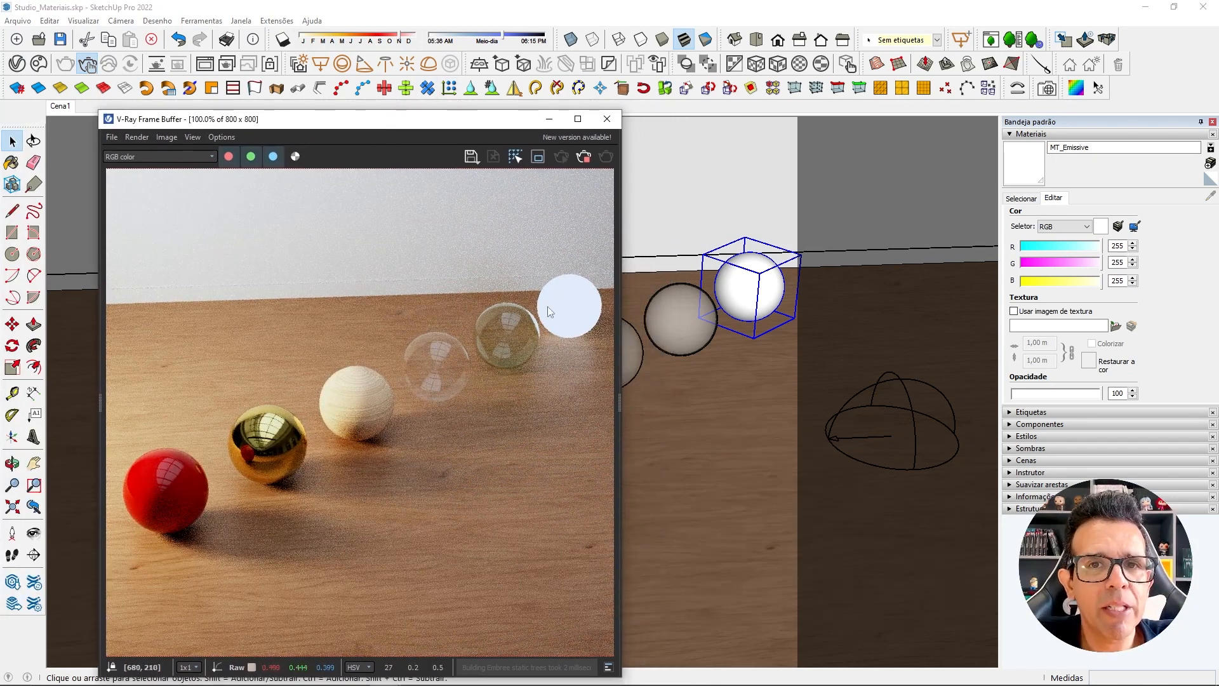
click(11, 68)
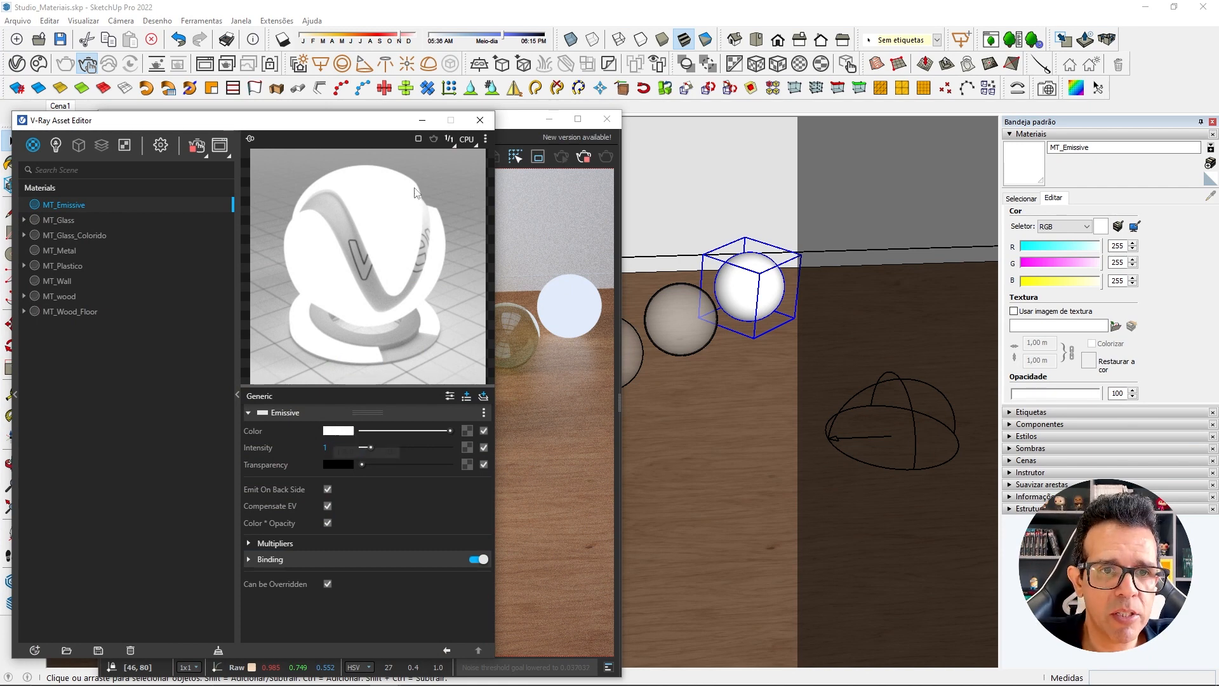
click(422, 120)
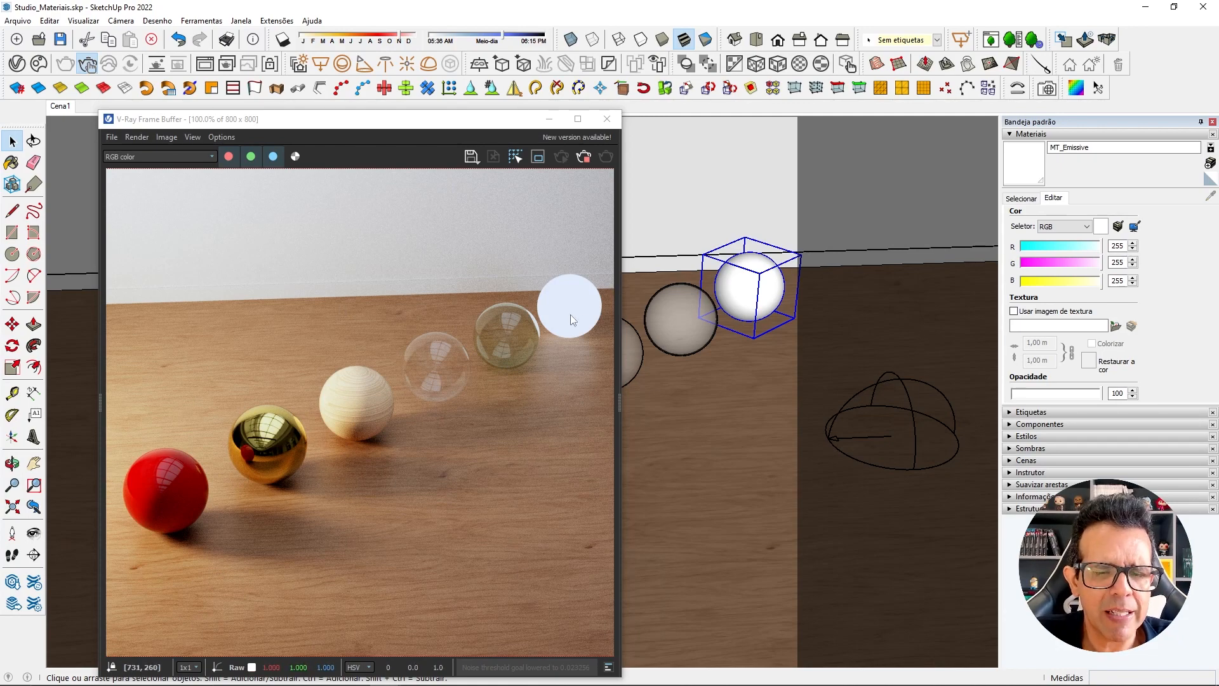
Try a warm emission color for MT_Emissive by setting its color temperature to 2700 K.
click(16, 64)
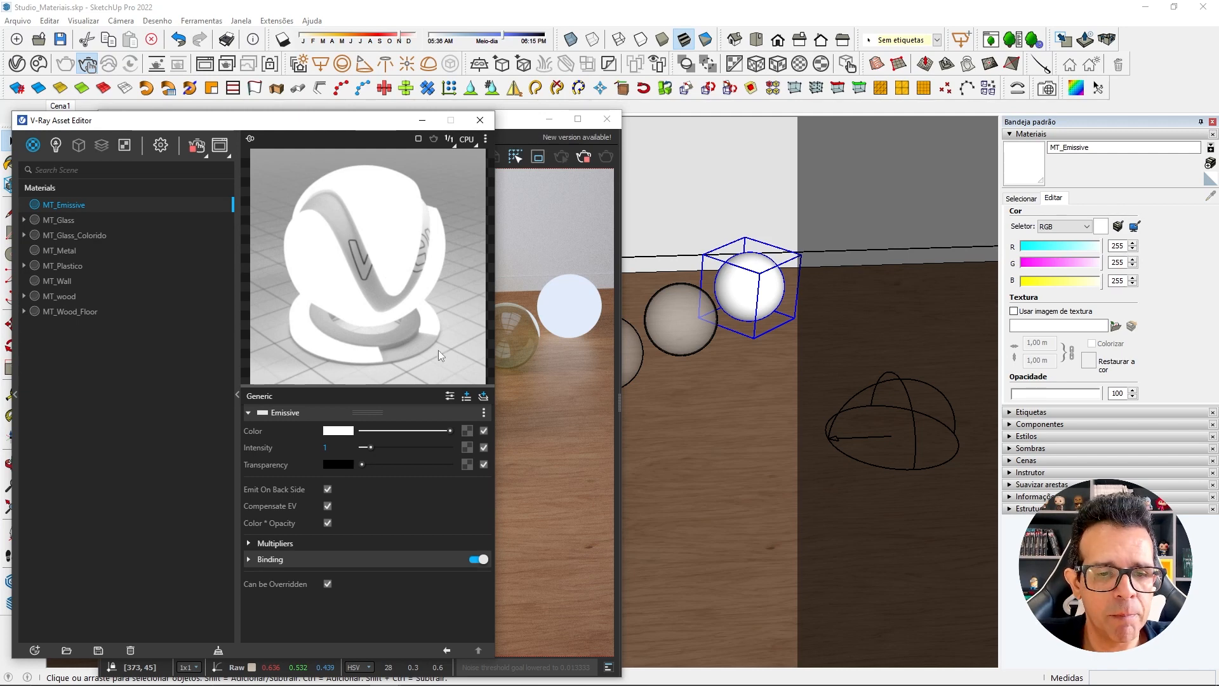
click(348, 432)
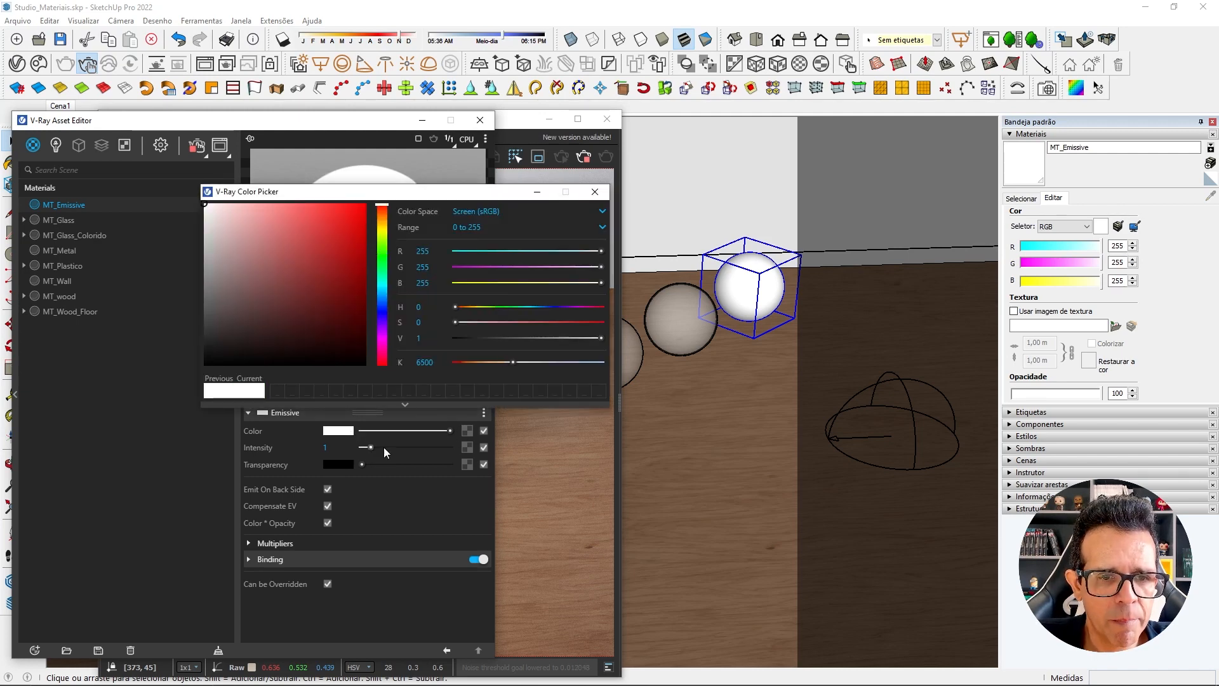
click(419, 362)
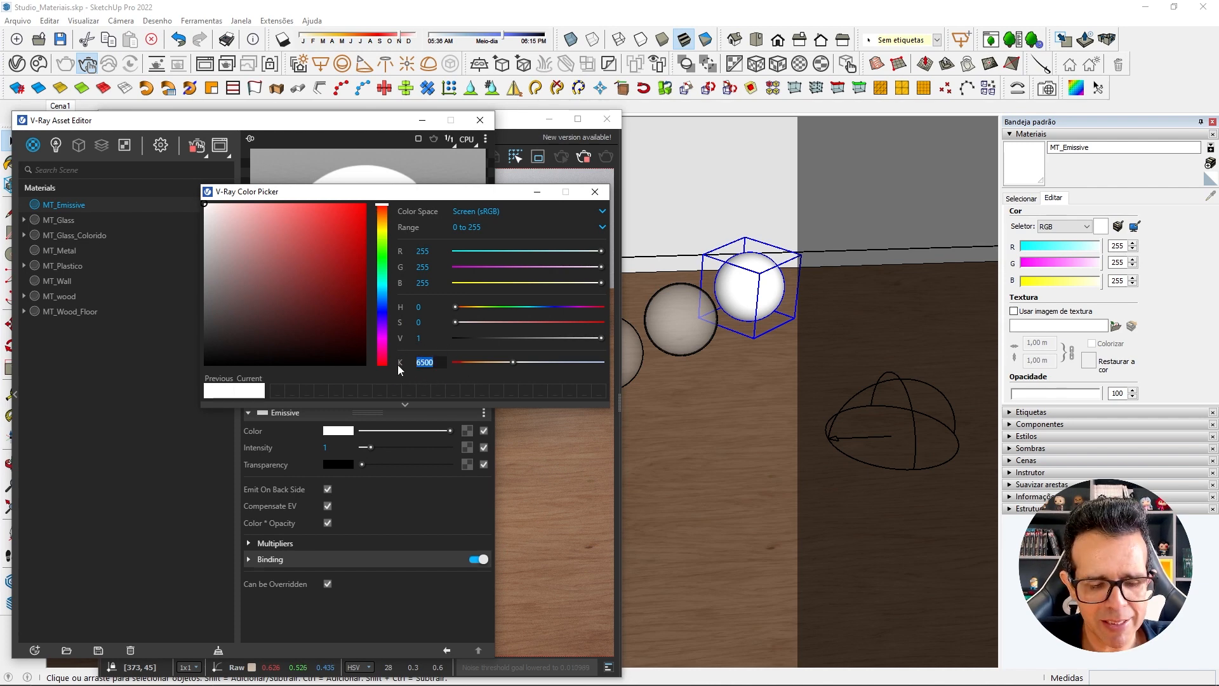
text(27)
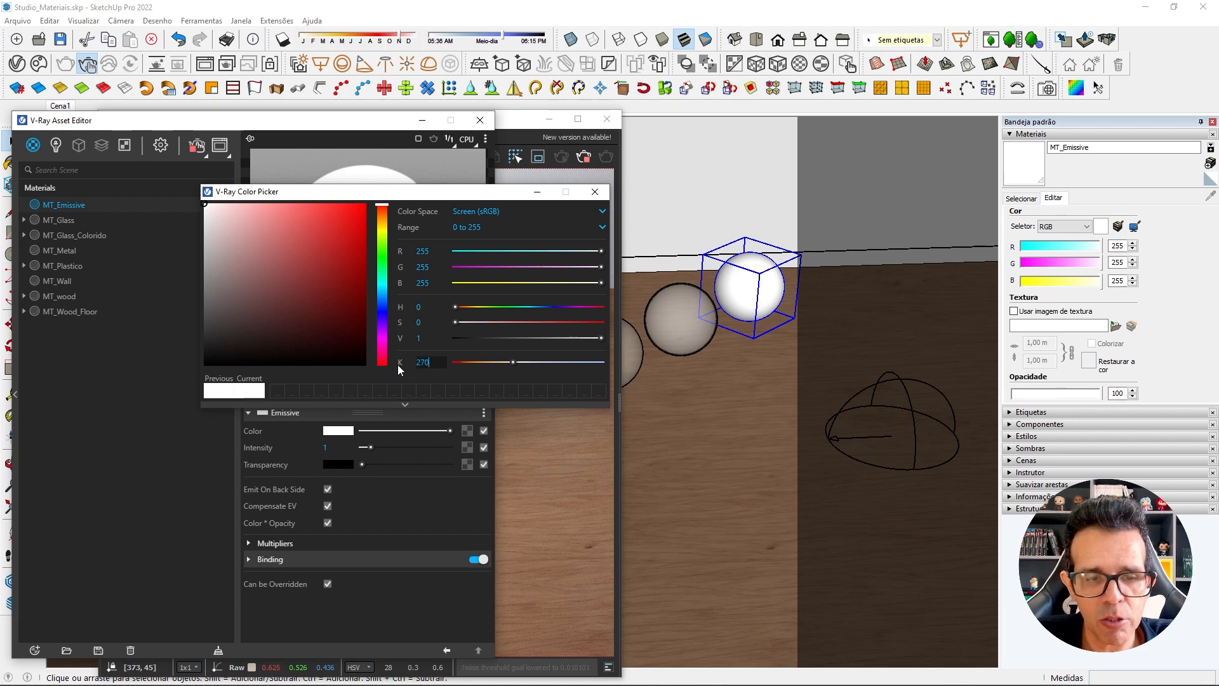
key(Return)
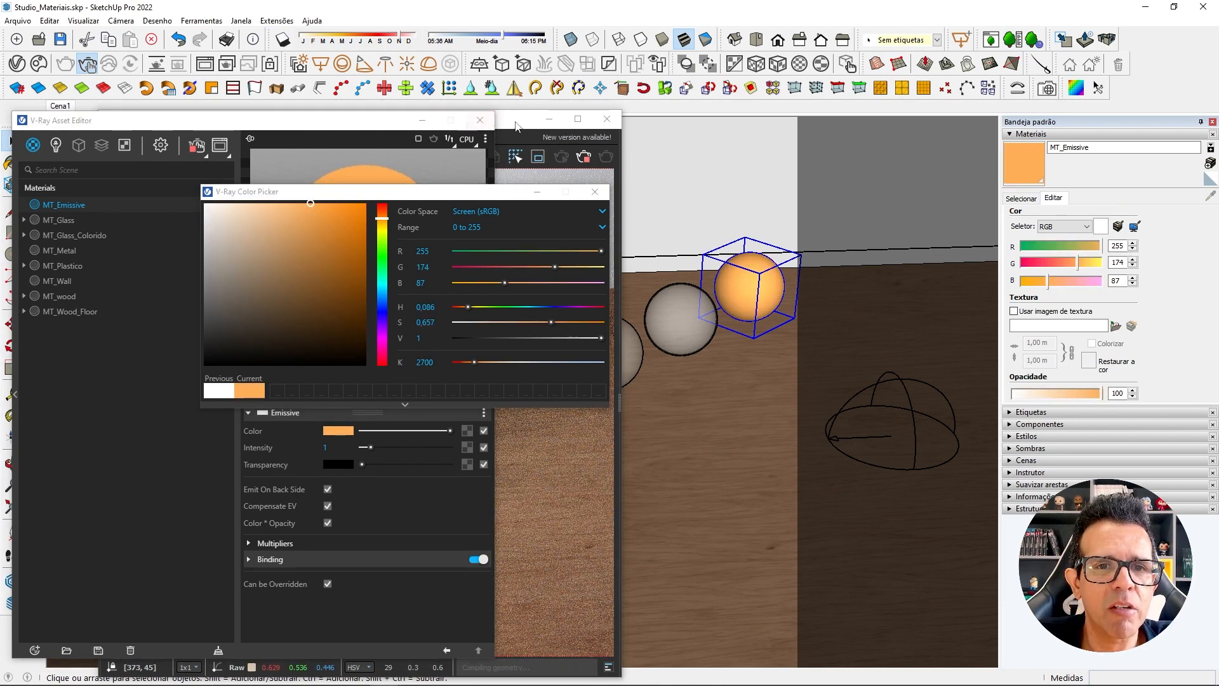
Arrange the V-Ray Frame Buffer and the Asset Editor side by side.
drag(518, 124, 889, 115)
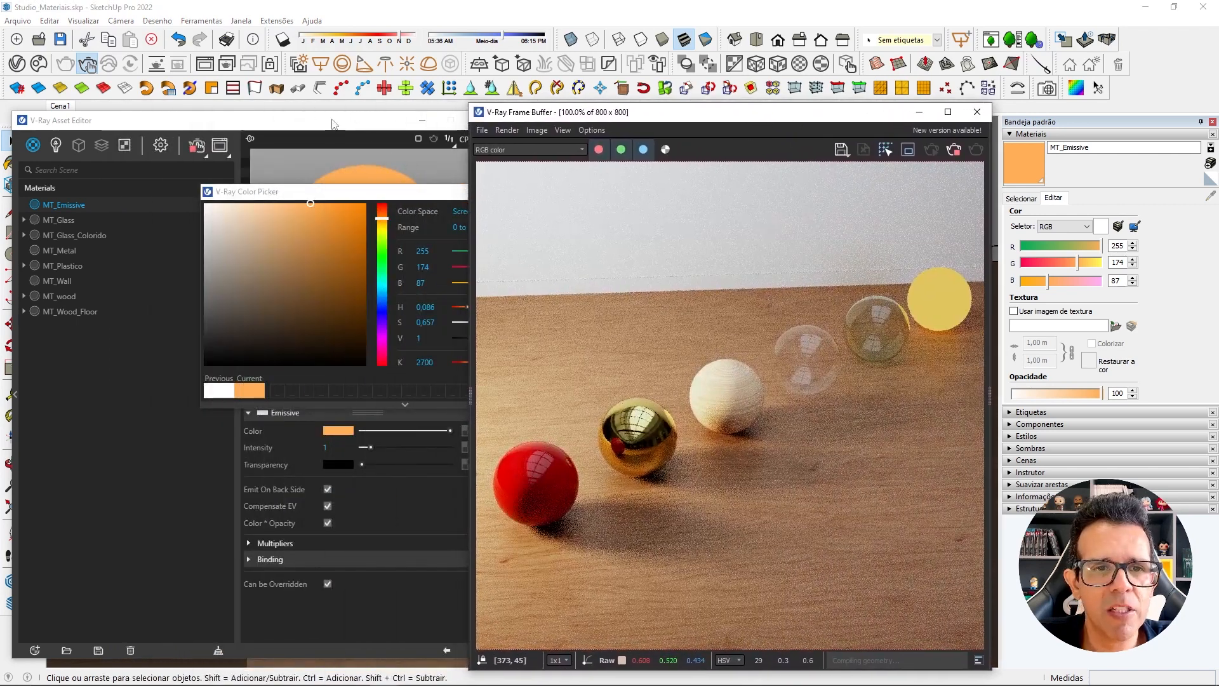
drag(331, 120, 297, 114)
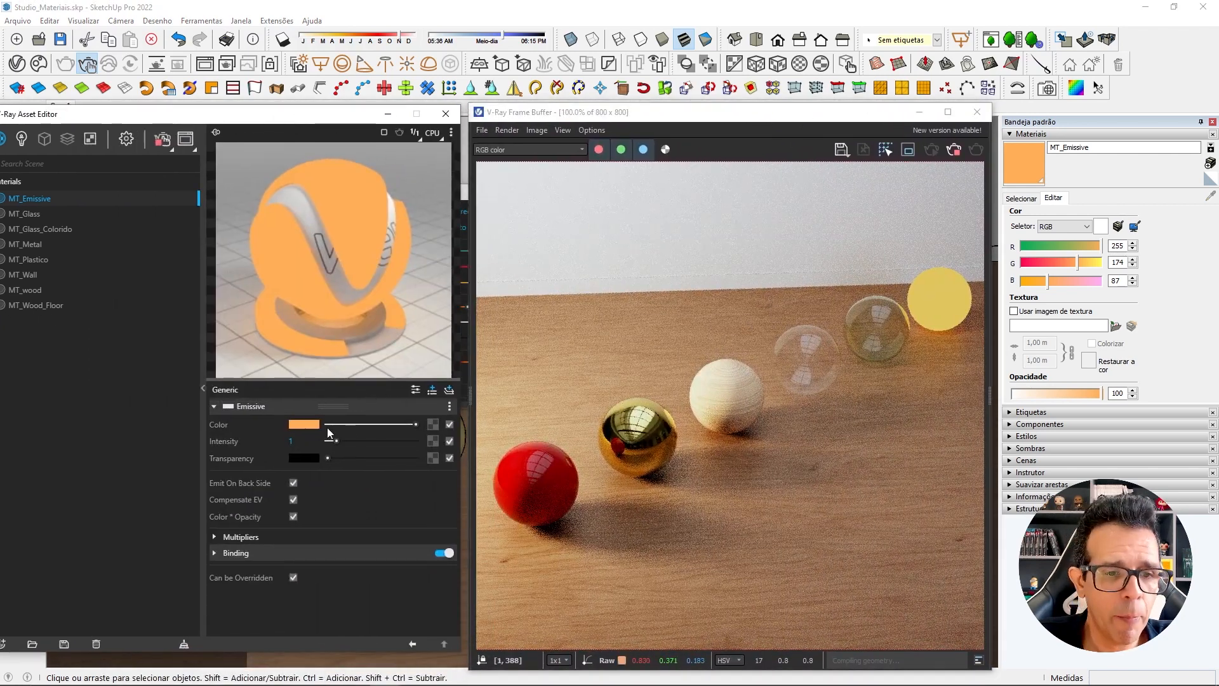
Try a cool emission color for MT_Emissive by setting its color temperature to 7500 K.
click(311, 425)
double_click(425, 363)
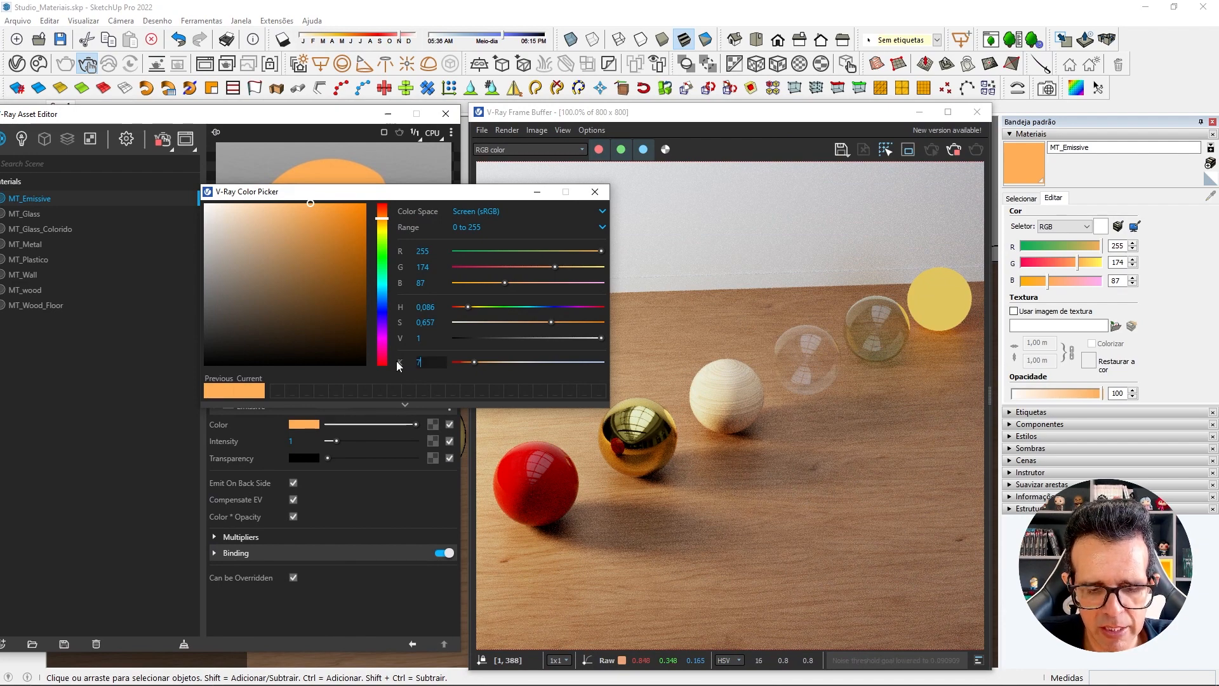
text(7500)
key(Return)
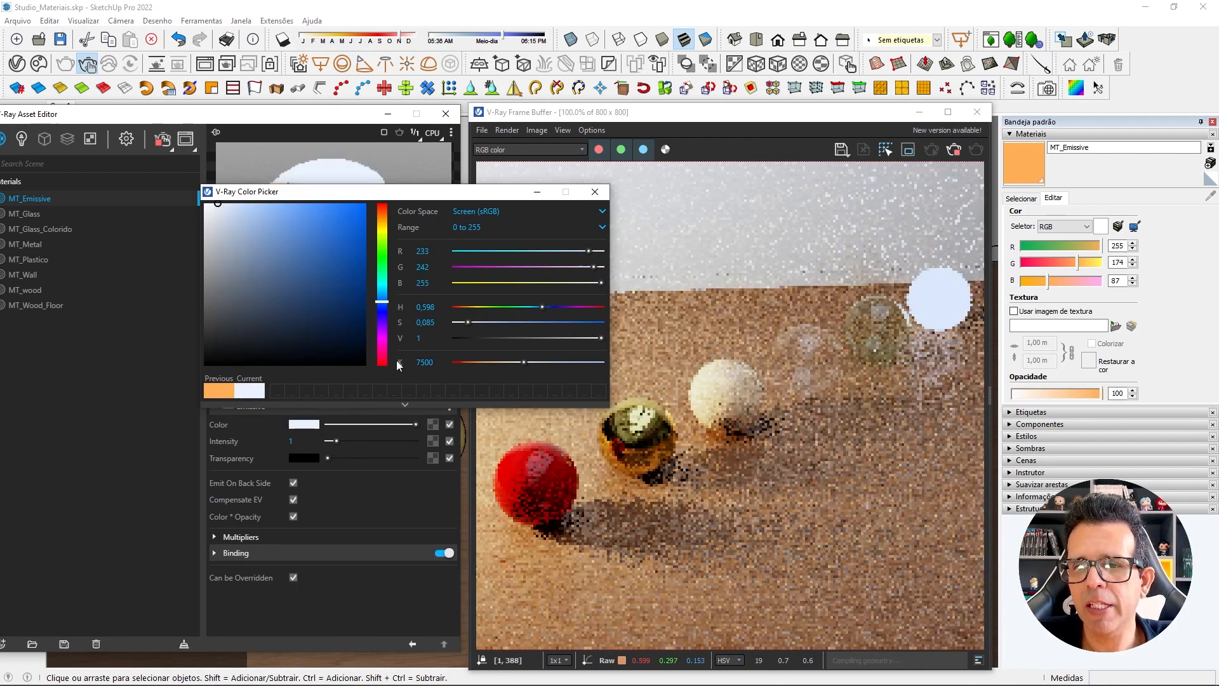
click(594, 191)
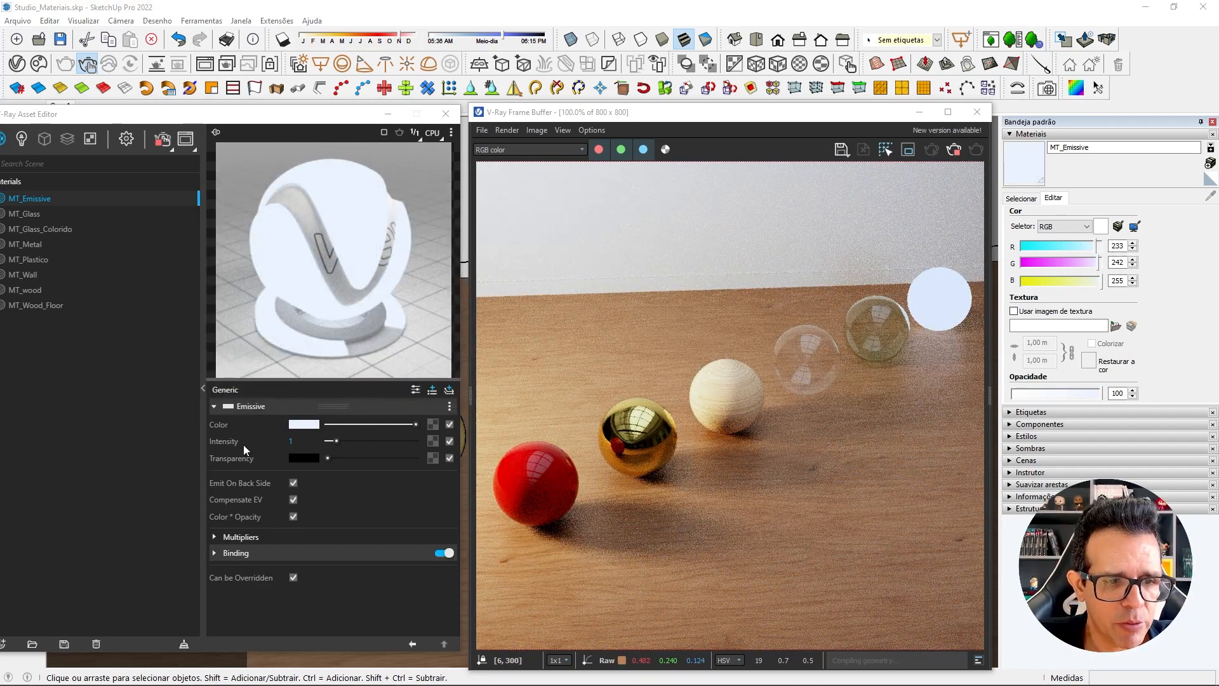
Raise MT_Emissive's intensity to 10 and try a yellow emission color, RGB 220, 196, 34.
click(296, 441)
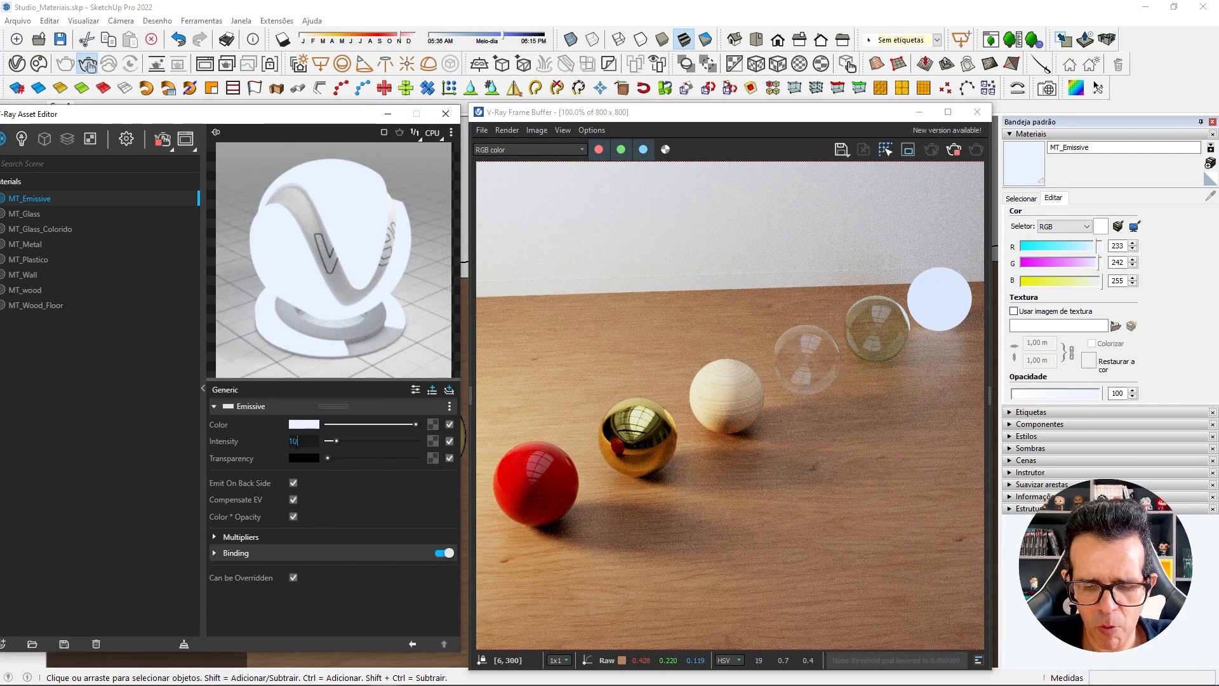
text(10)
key(Return)
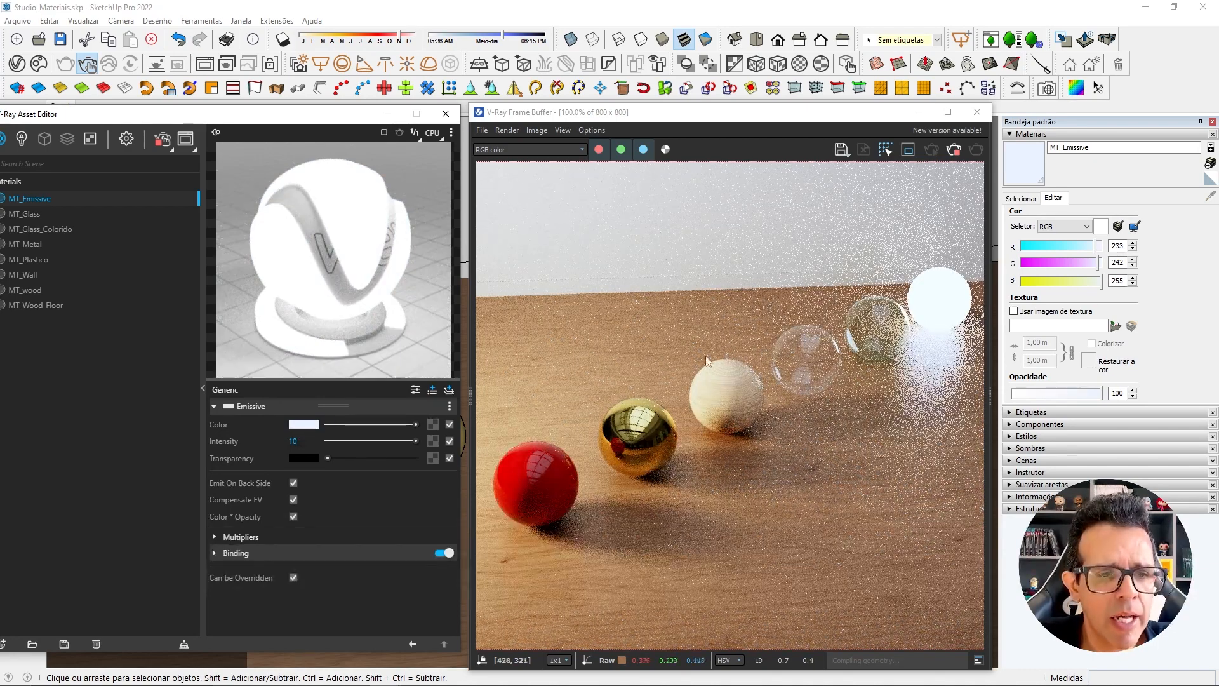
click(310, 424)
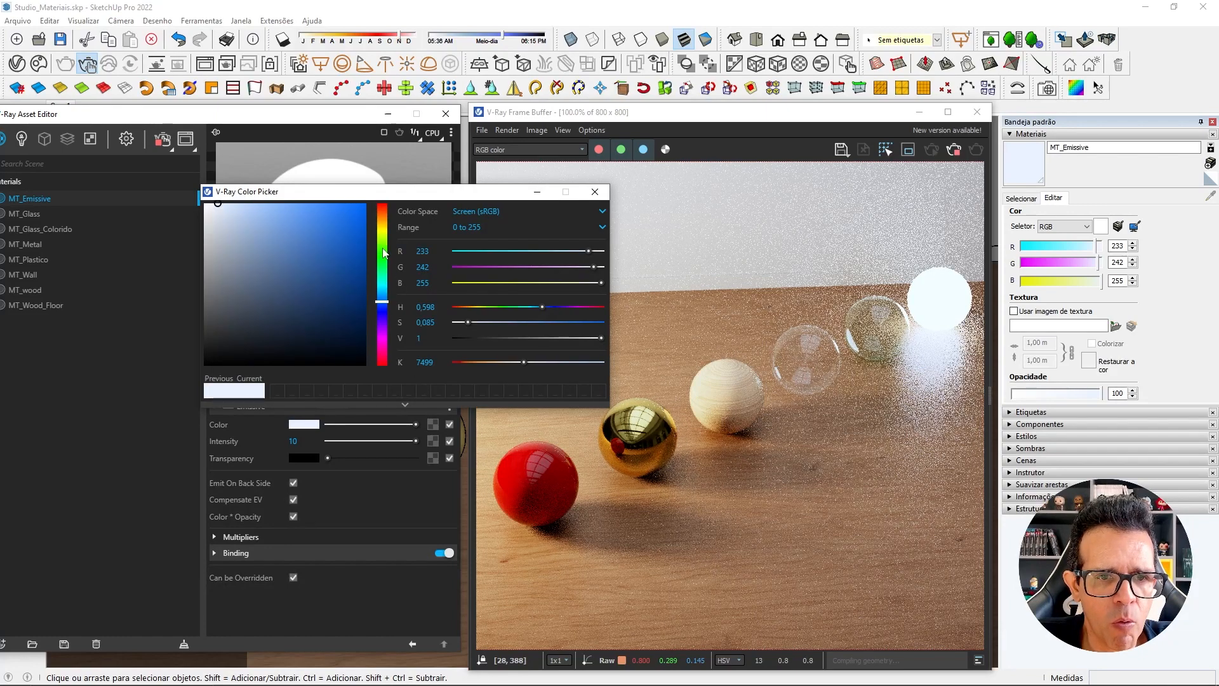
click(382, 227)
click(339, 230)
click(341, 225)
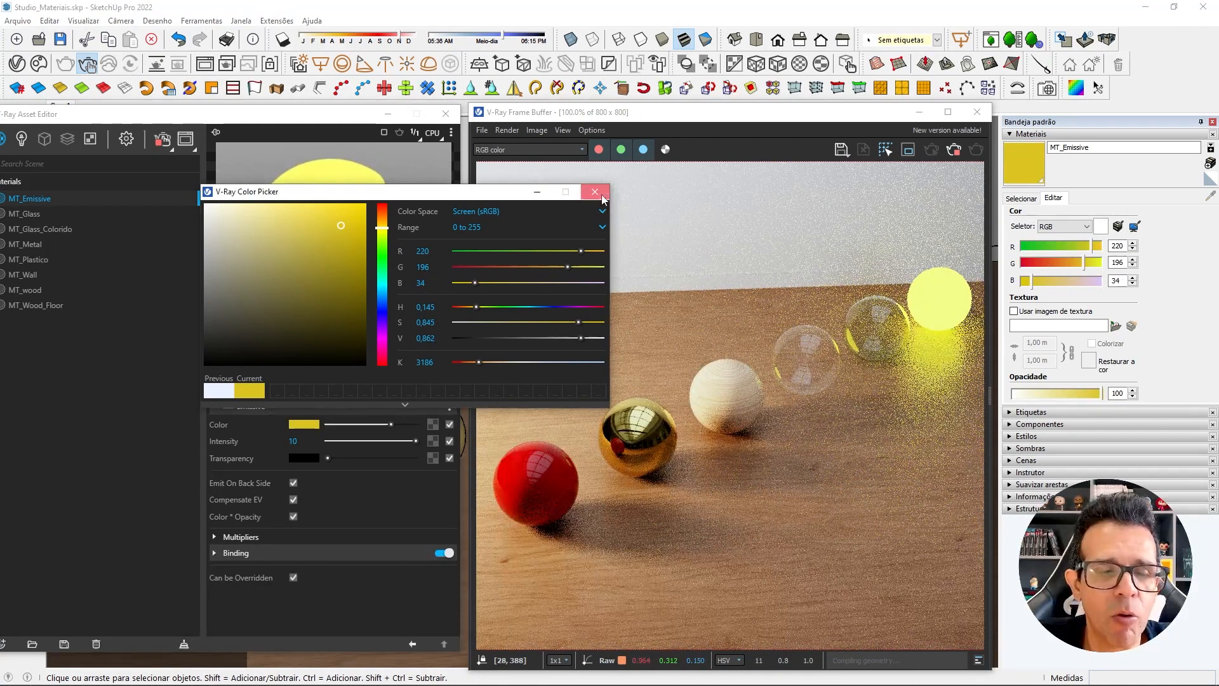
click(602, 198)
Set MT_Emissive's intensity to 1 and its emission color to pure white, RGB 255, 255, 255.
drag(301, 440, 279, 434)
text(1)
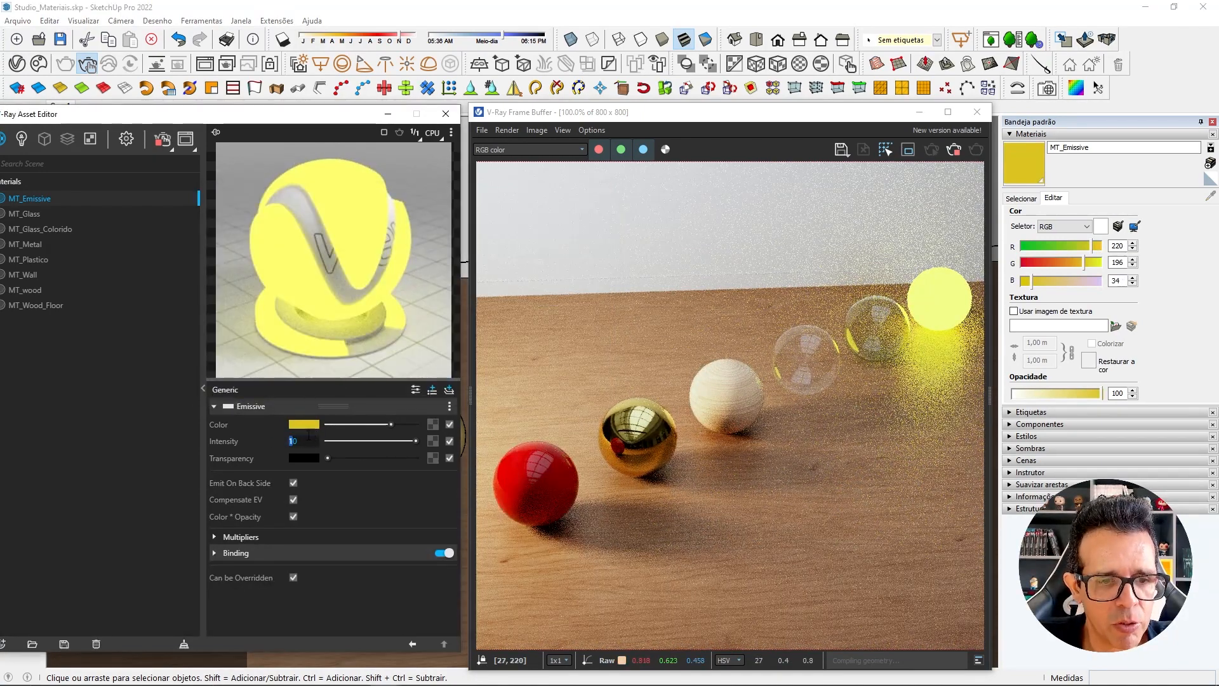
key(Return)
click(304, 424)
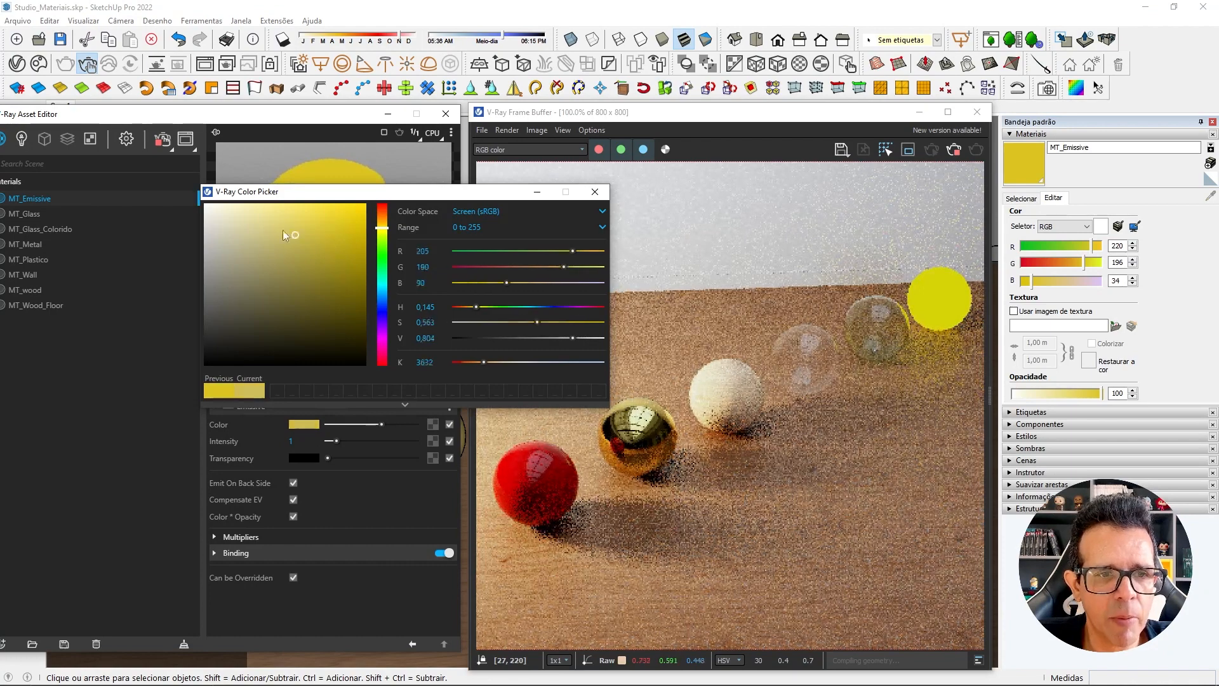
drag(283, 230, 205, 204)
click(596, 191)
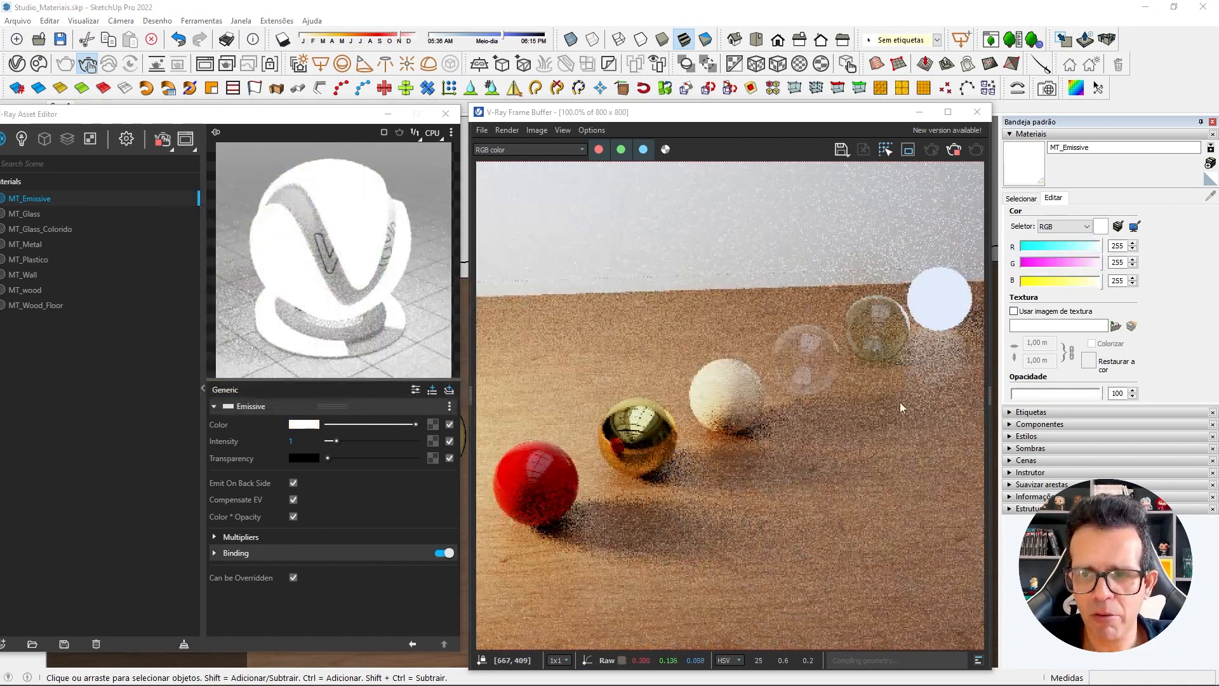
Try an intensity of 5 on MT_Emissive and switch Compensate EV off and back on to compare the glow.
drag(298, 441, 282, 446)
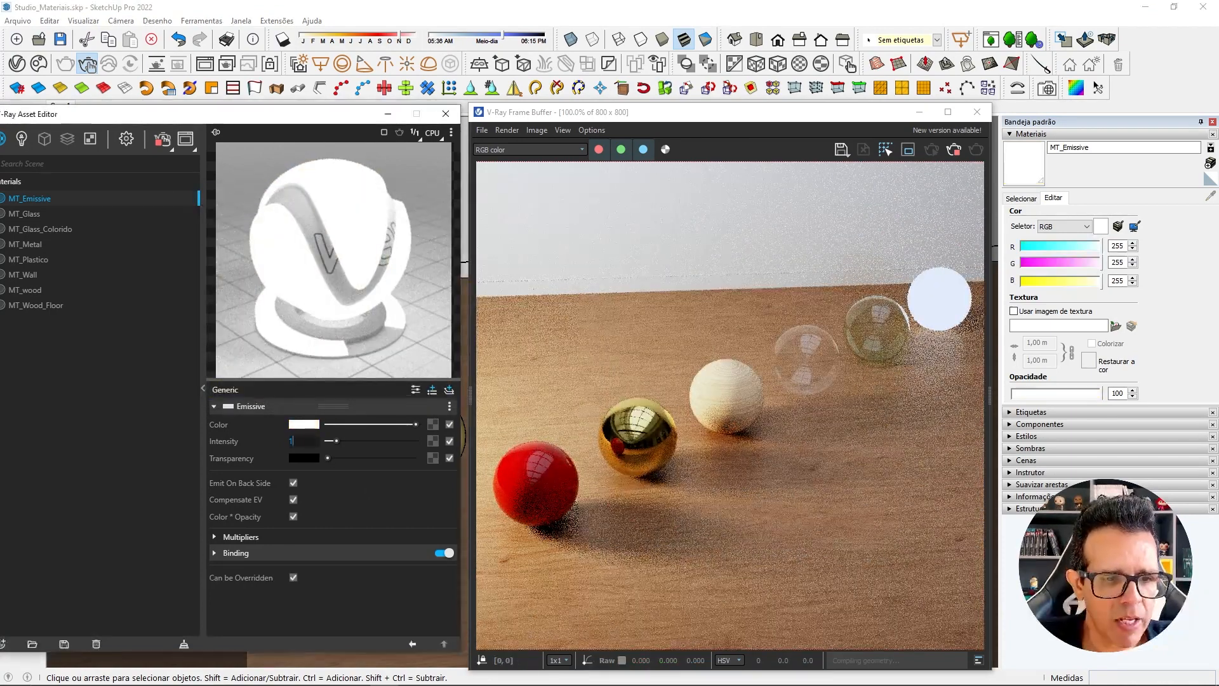
text(5)
key(Return)
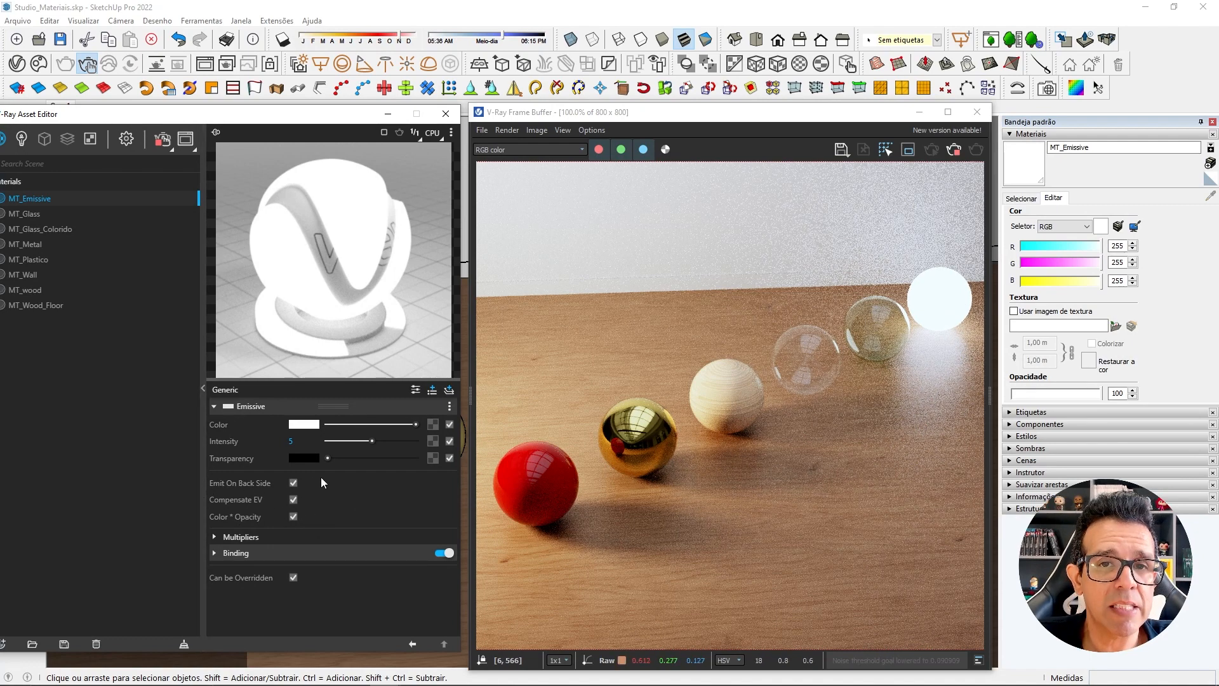
click(293, 500)
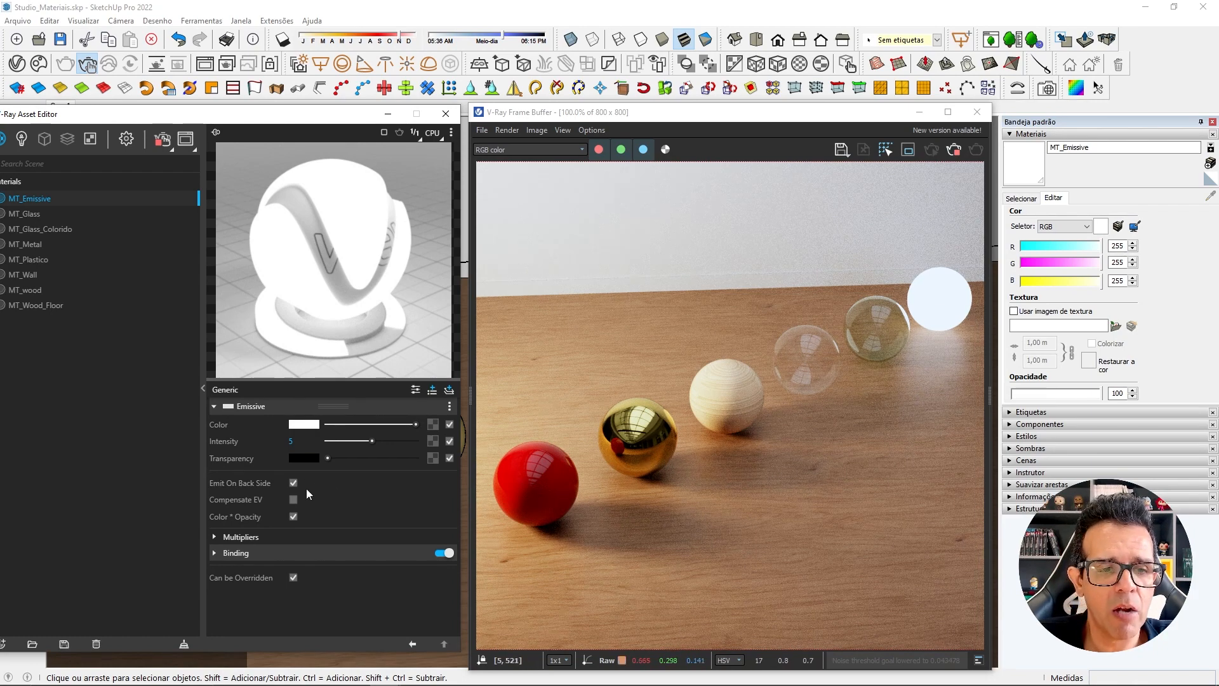
click(294, 500)
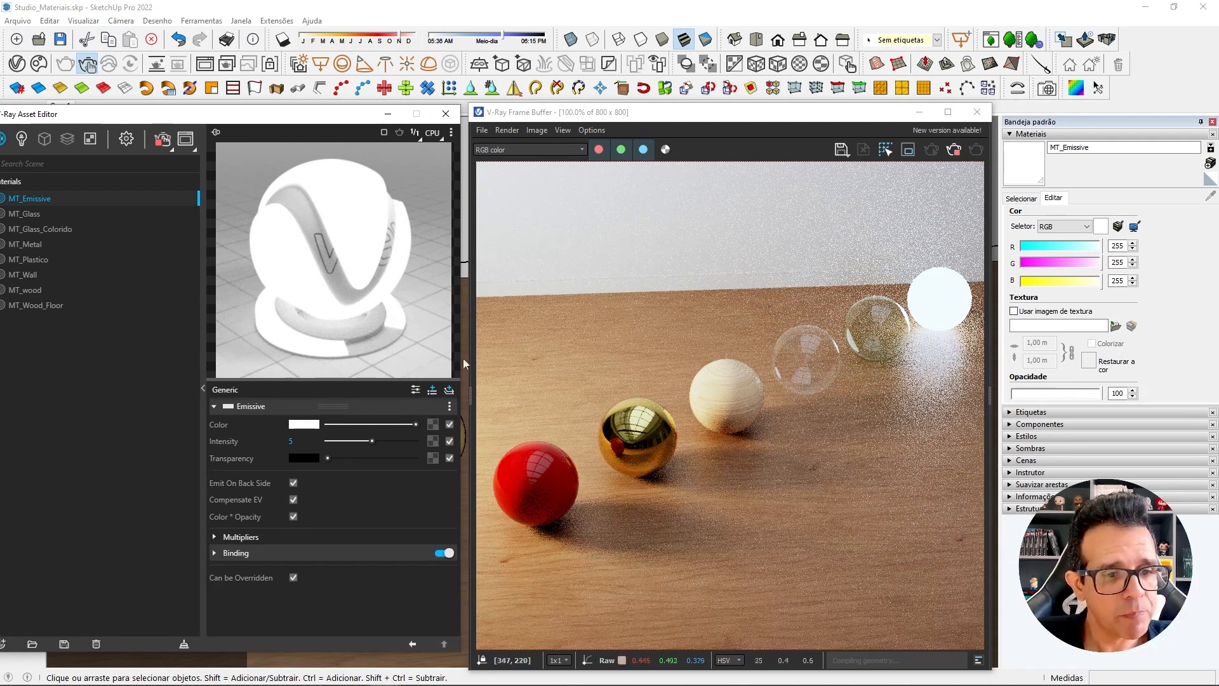
Set MT_Emissive's intensity to 2.
double_click(289, 441)
text(2)
key(Return)
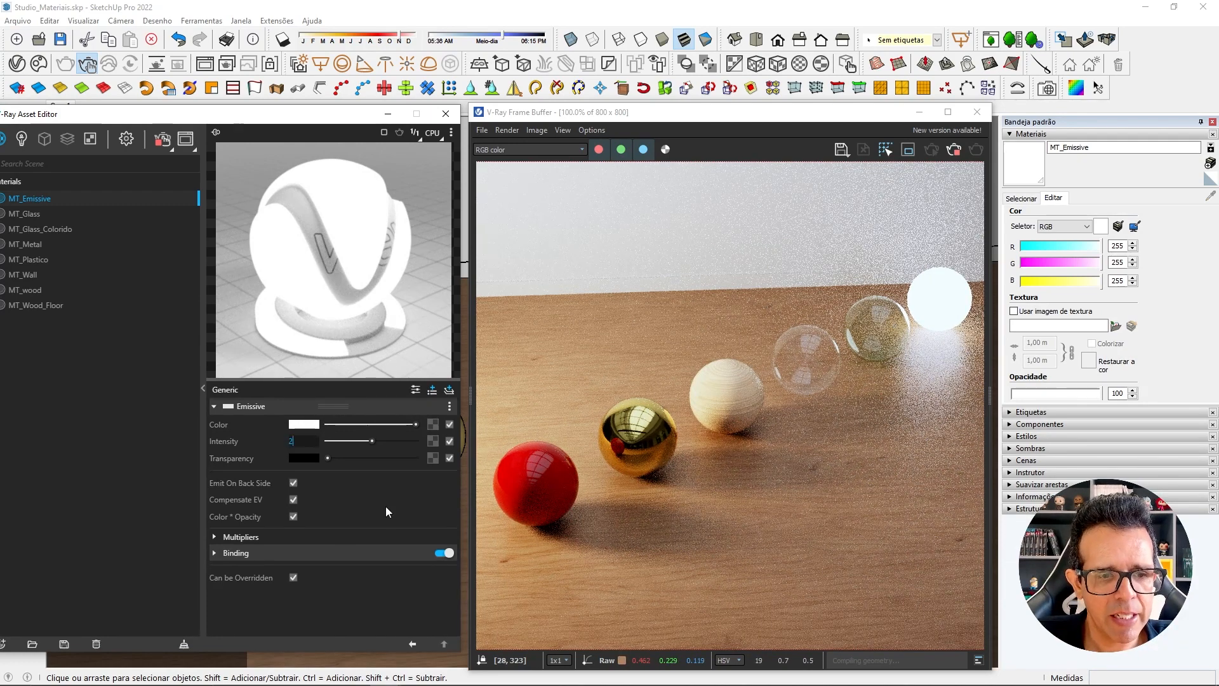